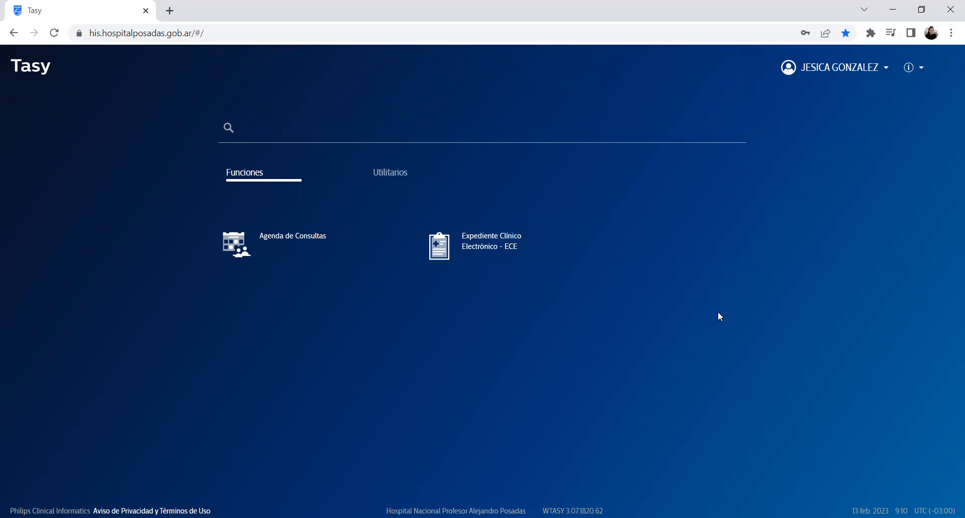
Step: Launch the 'Expediente Clínico Electrónico - ECE' function from the Tasy home screen
{"action": "left_click", "coordinate": [499, 256]}
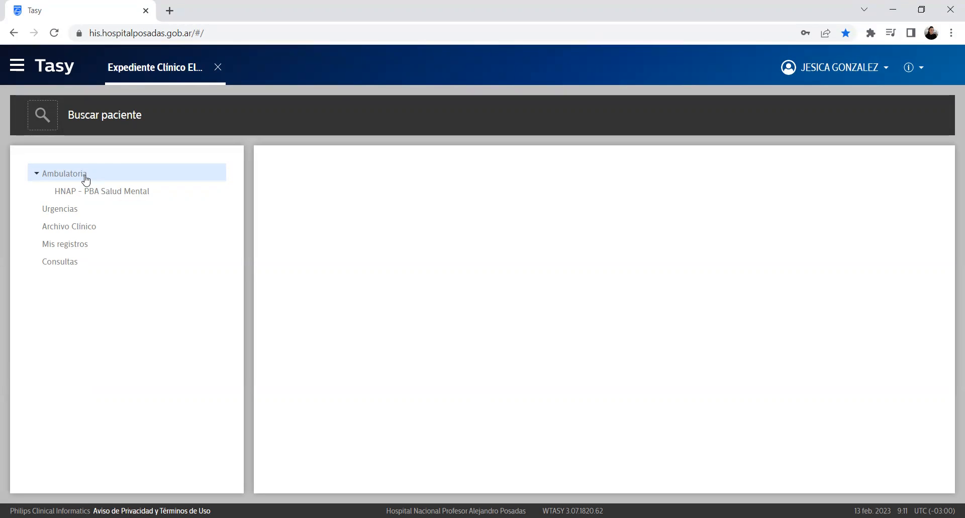
Step: Show the Consultas agenda for 13/02/2023 and select the patient's 9:30 appointment
{"action": "left_click", "coordinate": [65, 263]}
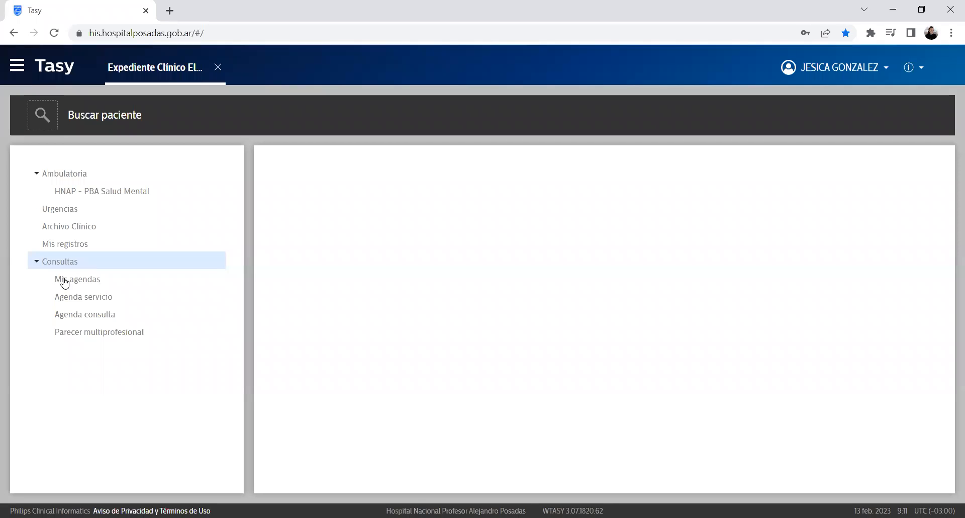
{"action": "left_click", "coordinate": [103, 316]}
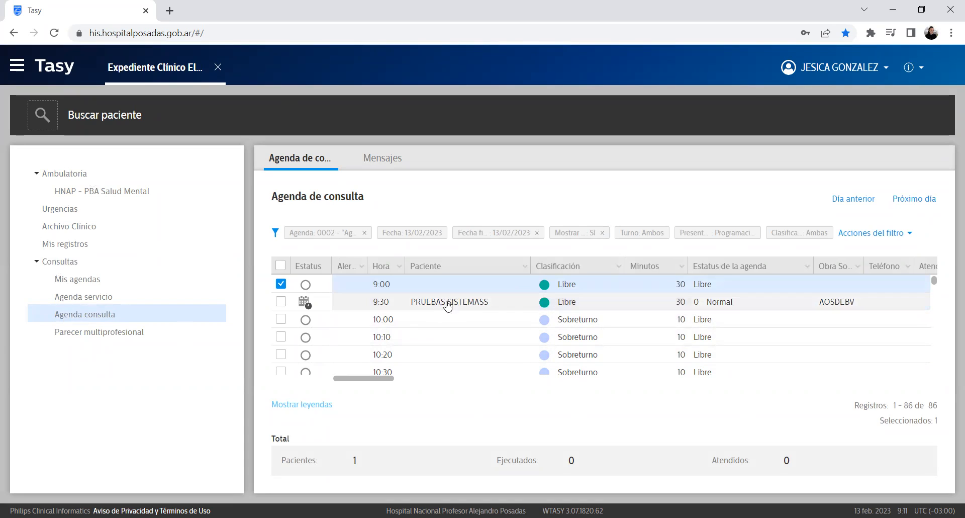
{"action": "left_click", "coordinate": [402, 304]}
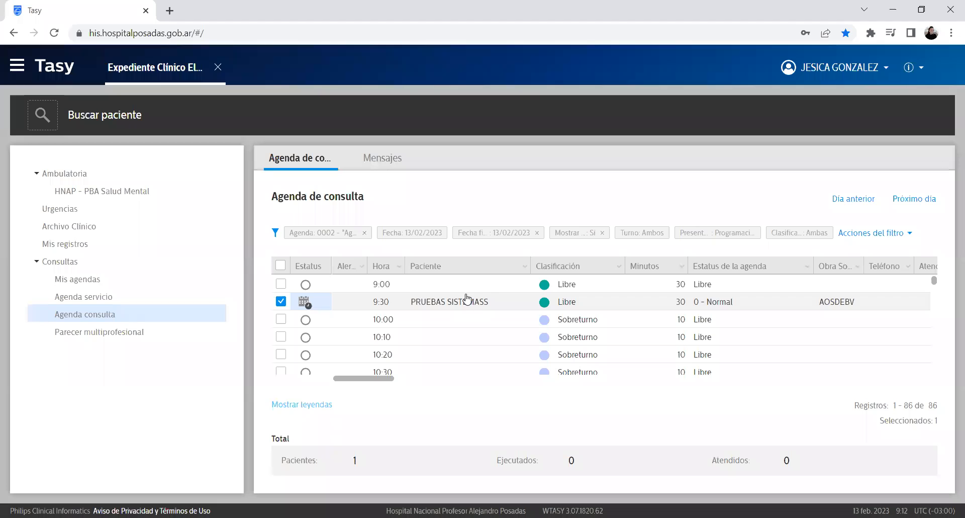
{"action": "scroll", "coordinate": [466, 317], "scroll_direction": "down", "scroll_amount": 5}
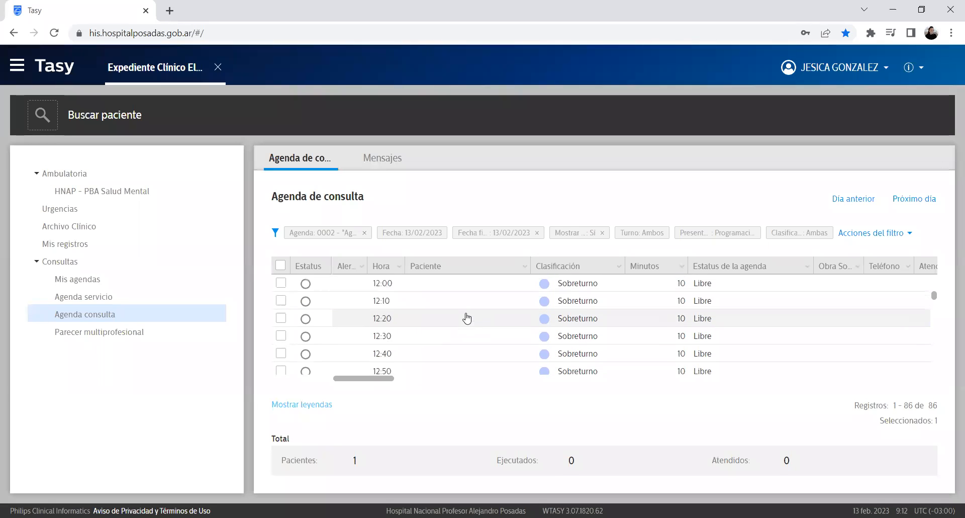
{"action": "scroll", "coordinate": [466, 317], "scroll_direction": "up", "scroll_amount": 5}
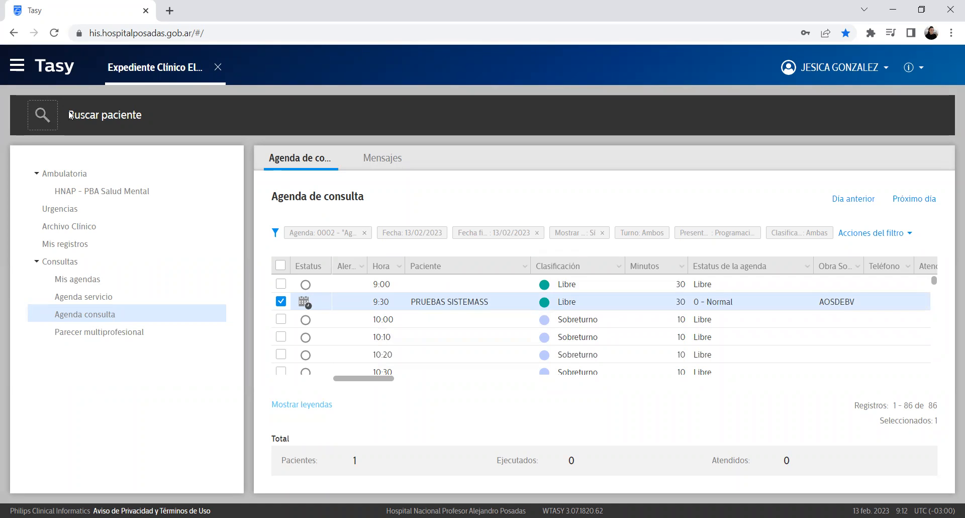
{"action": "left_click_drag", "start_coordinate": [154, 119], "coordinate": [81, 130]}
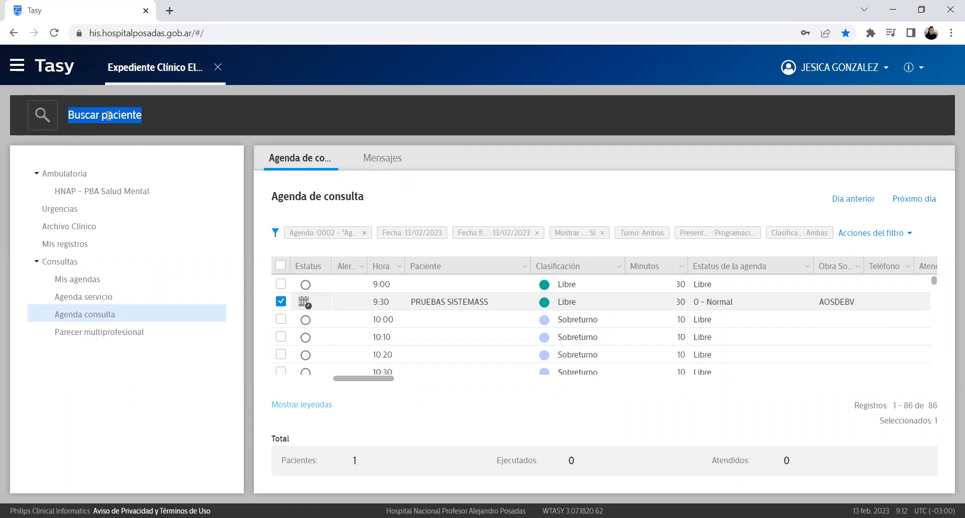
{"action": "left_click", "coordinate": [167, 115]}
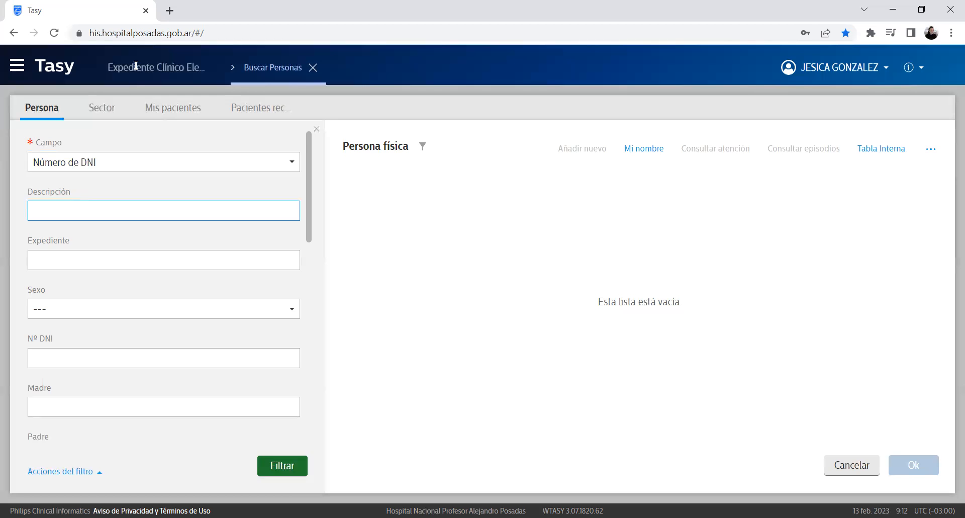
{"action": "left_click", "coordinate": [313, 67]}
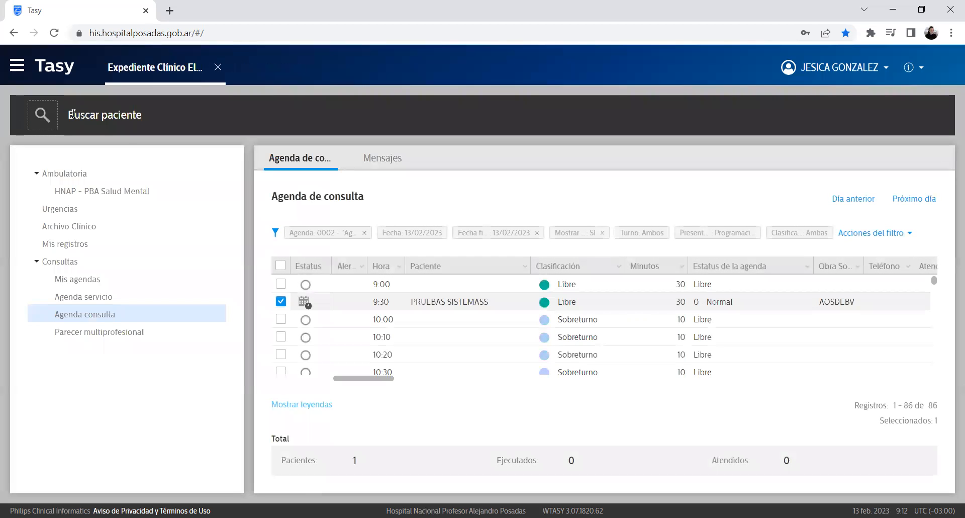
{"action": "left_click", "coordinate": [44, 114]}
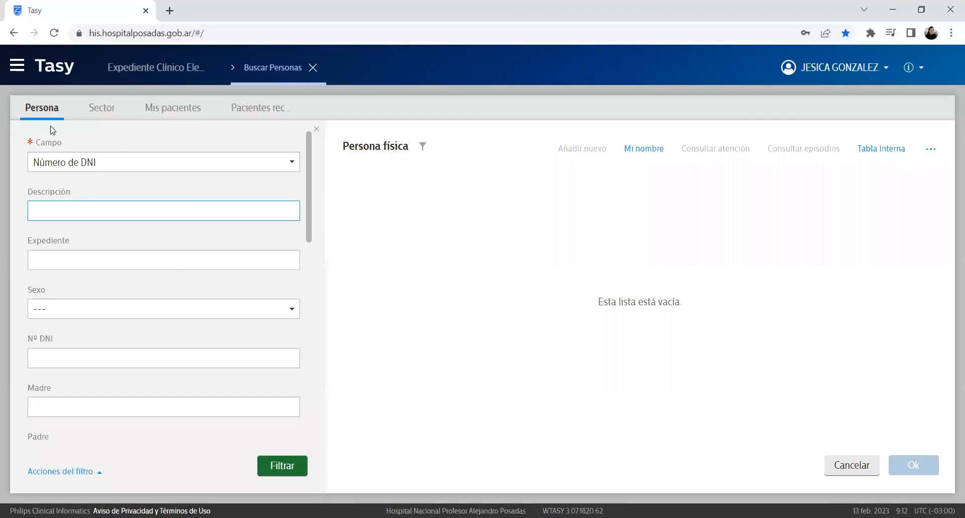
{"action": "left_click_drag", "start_coordinate": [62, 142], "coordinate": [6, 145]}
{"action": "left_click", "coordinate": [192, 136]}
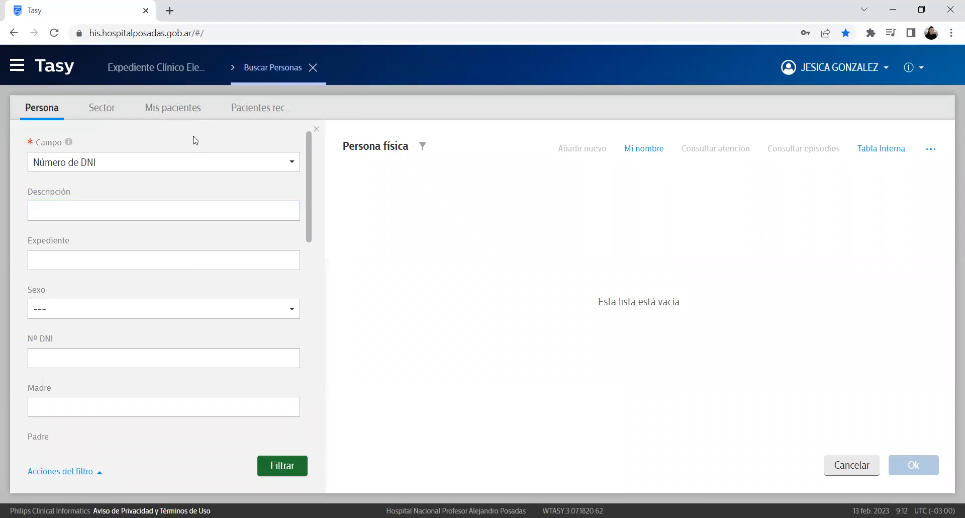
{"action": "left_click", "coordinate": [120, 168]}
{"action": "left_click", "coordinate": [173, 280]}
{"action": "left_click", "coordinate": [132, 209]}
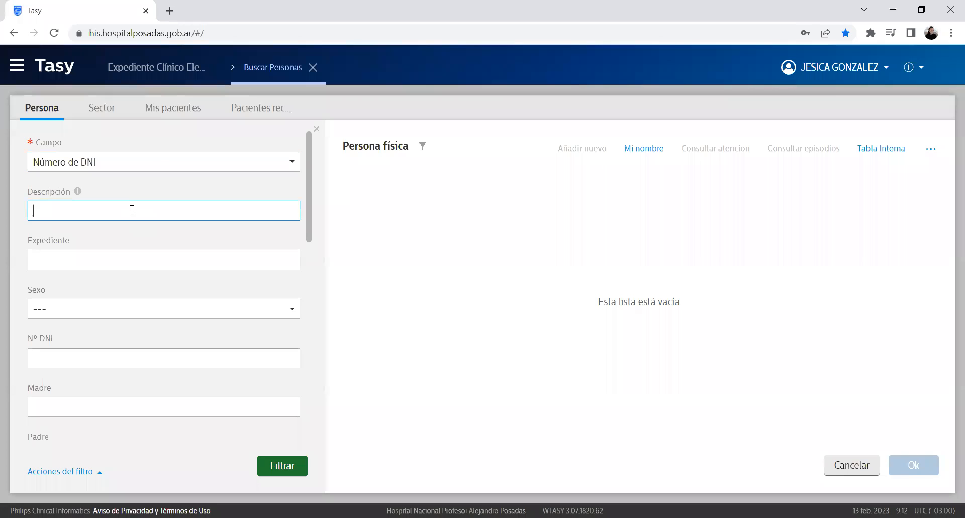
{"action": "left_click", "coordinate": [156, 161]}
{"action": "left_click", "coordinate": [167, 166]}
{"action": "left_click", "coordinate": [141, 211]}
{"action": "left_click", "coordinate": [283, 466]}
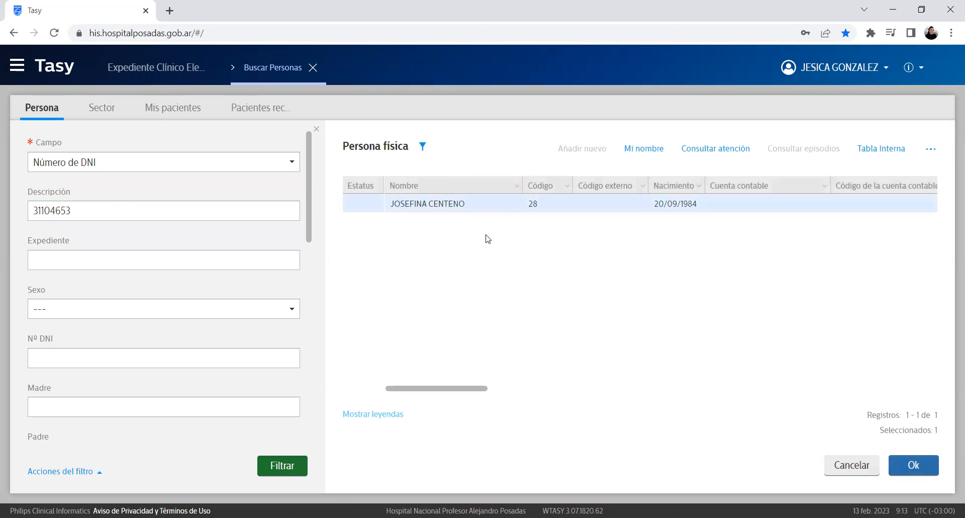
{"action": "left_click", "coordinate": [119, 167]}
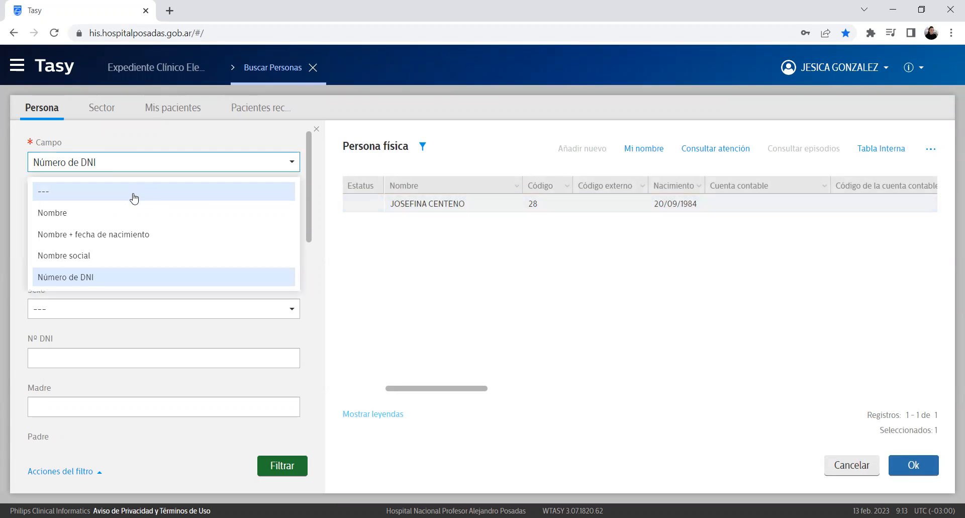
{"action": "left_click", "coordinate": [136, 214]}
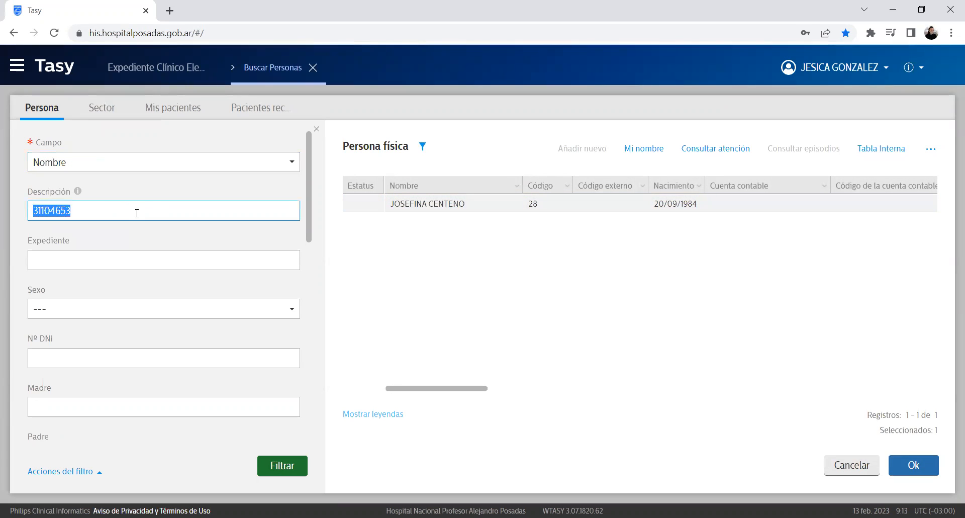
{"action": "key", "text": "BackSpace"}
{"action": "left_click", "coordinate": [181, 168]}
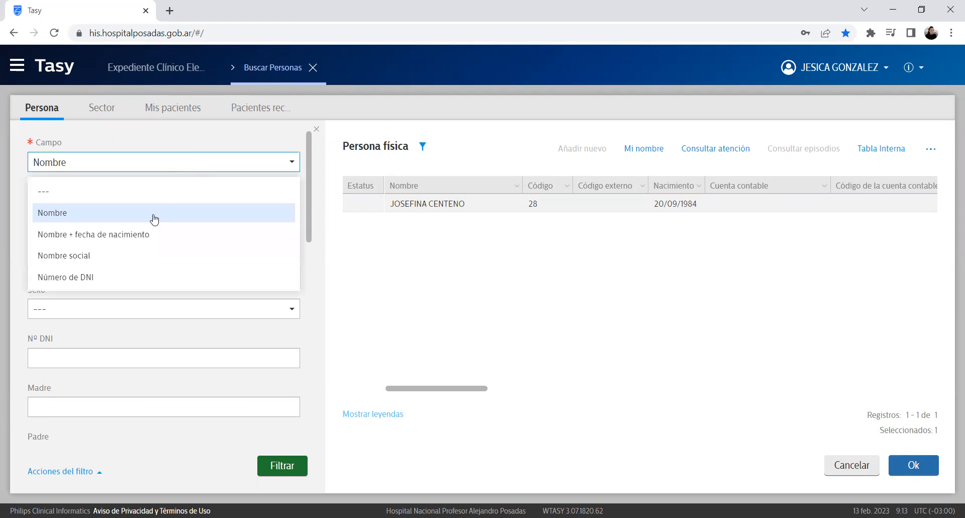
{"action": "left_click", "coordinate": [155, 220]}
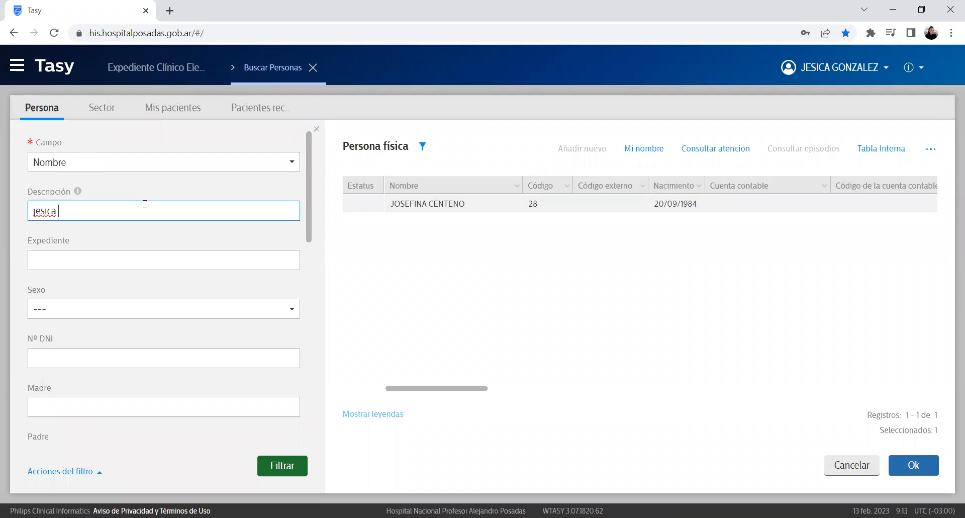
{"action": "key", "text": "Return"}
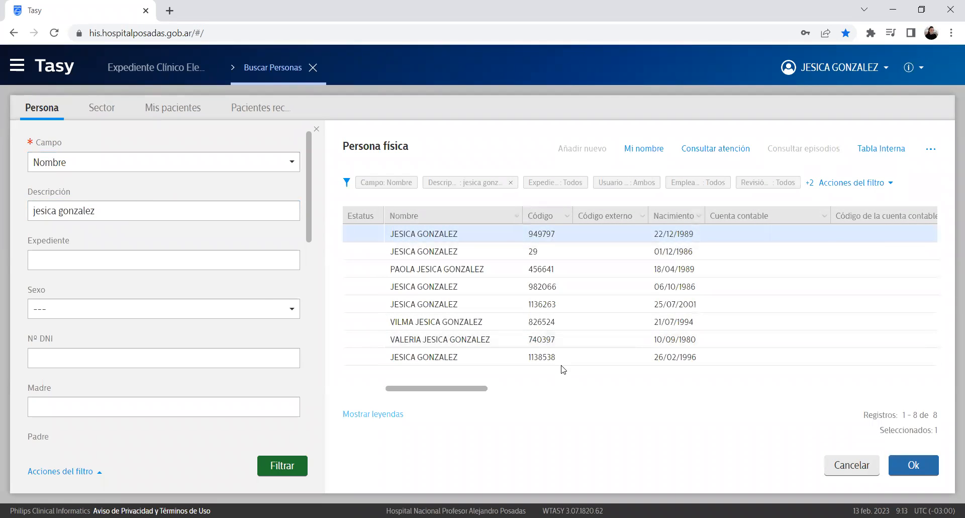
{"action": "left_click", "coordinate": [116, 205]}
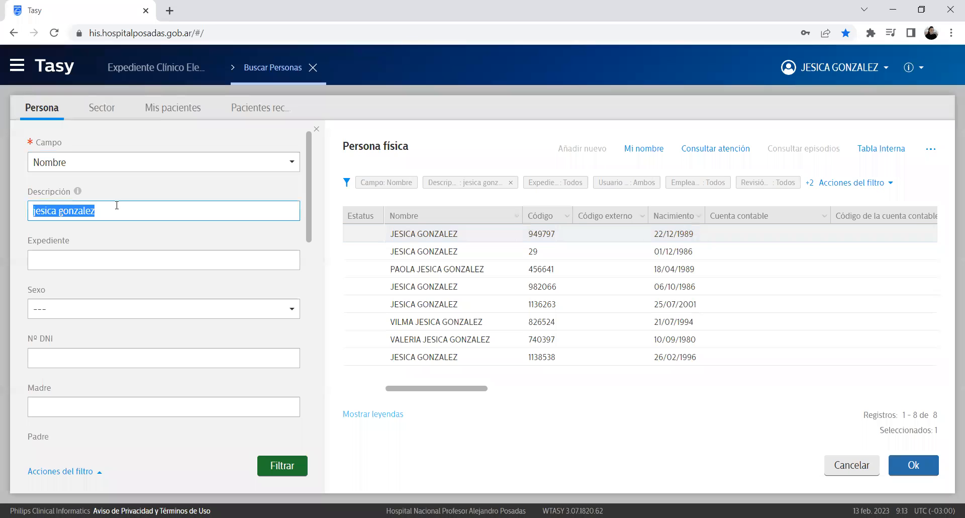
{"action": "key", "text": "BackSpace"}
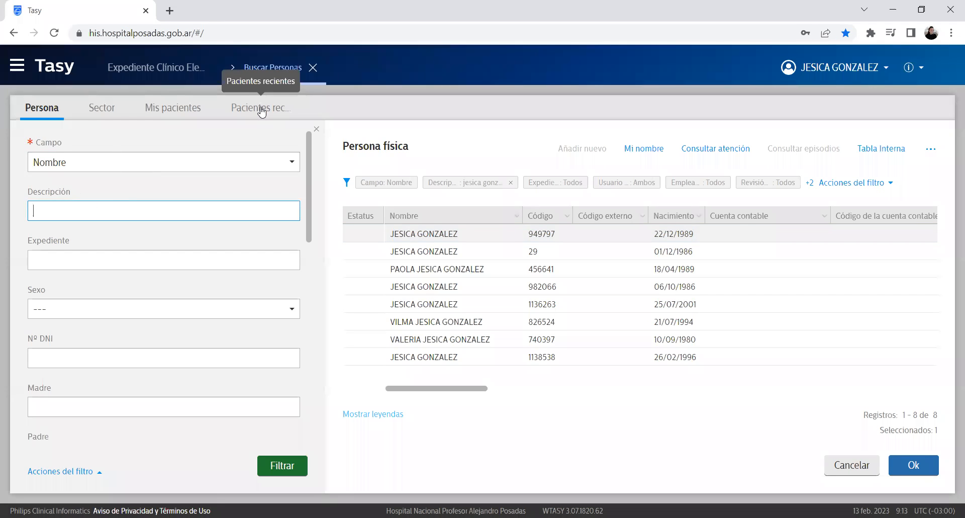
{"action": "left_click", "coordinate": [262, 111]}
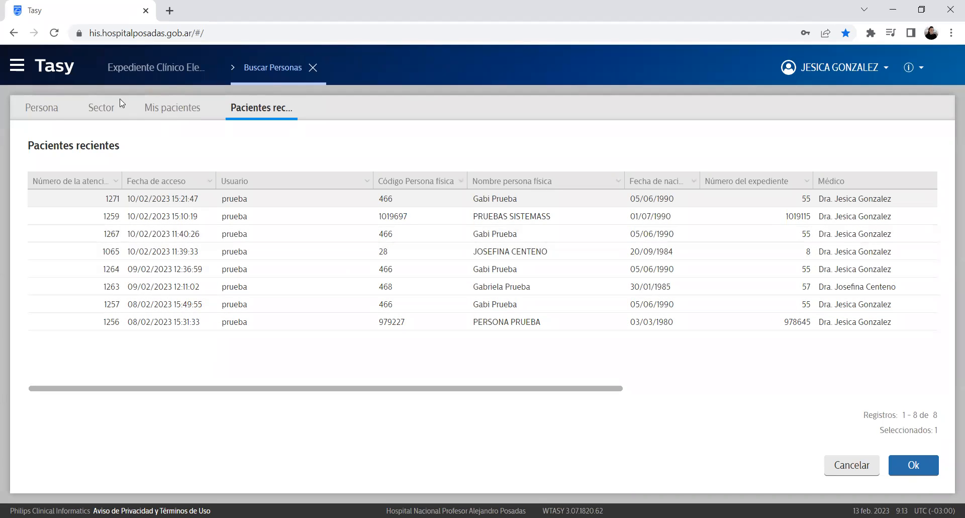
{"action": "left_click", "coordinate": [312, 68]}
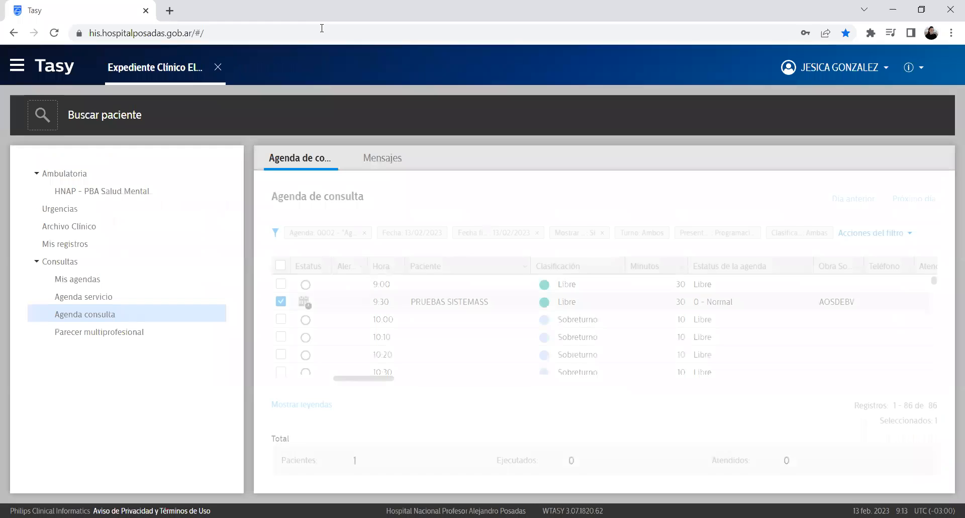
Step: Reopen the consultation agenda and start the 9:30 appointment's consultation
{"action": "left_click", "coordinate": [48, 262]}
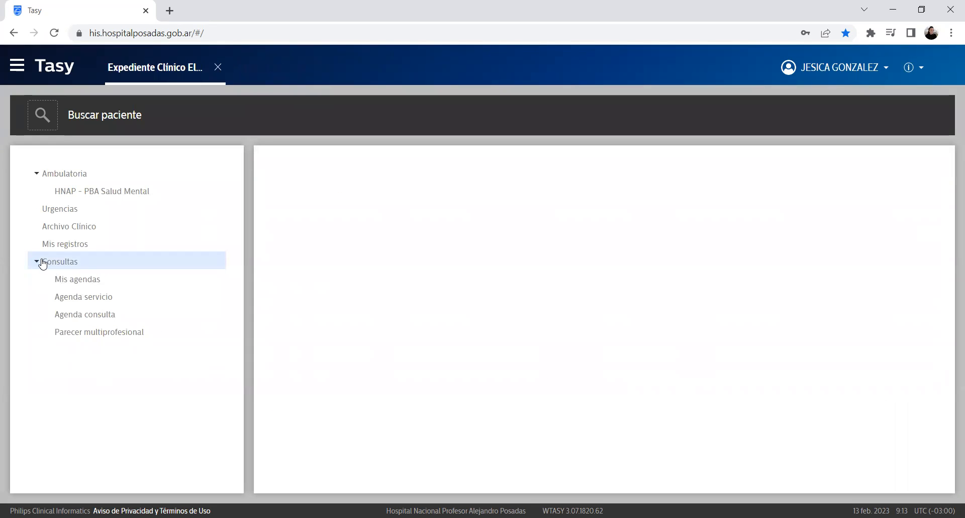
{"action": "left_click", "coordinate": [103, 316]}
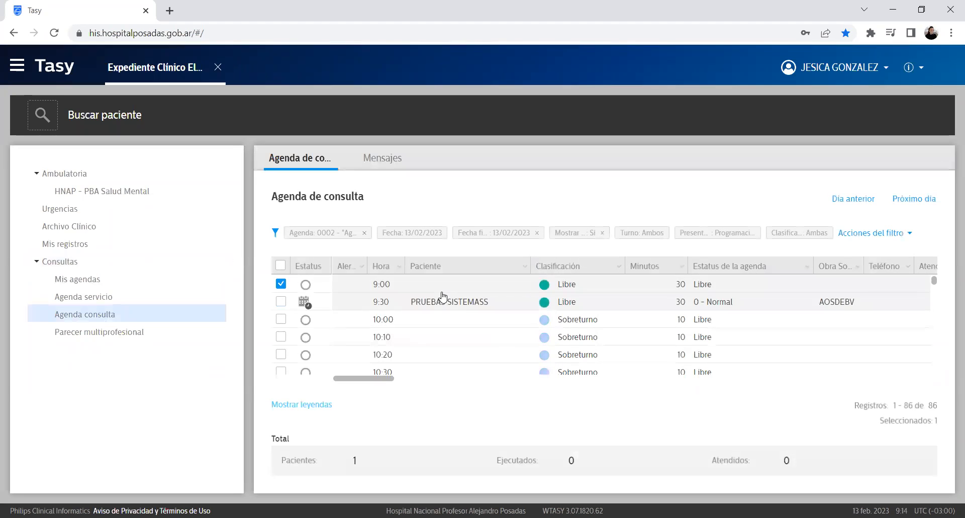
{"action": "left_click", "coordinate": [472, 305]}
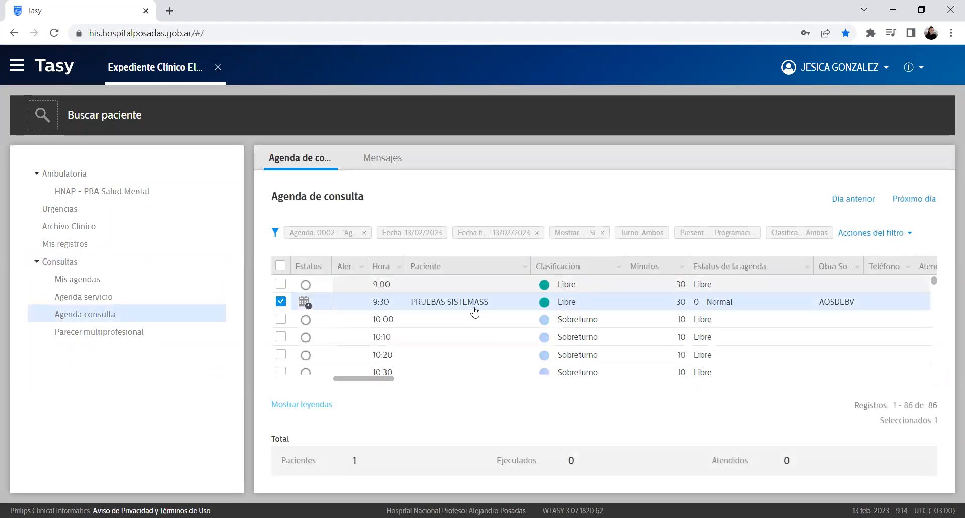
{"action": "double_click", "coordinate": [437, 303]}
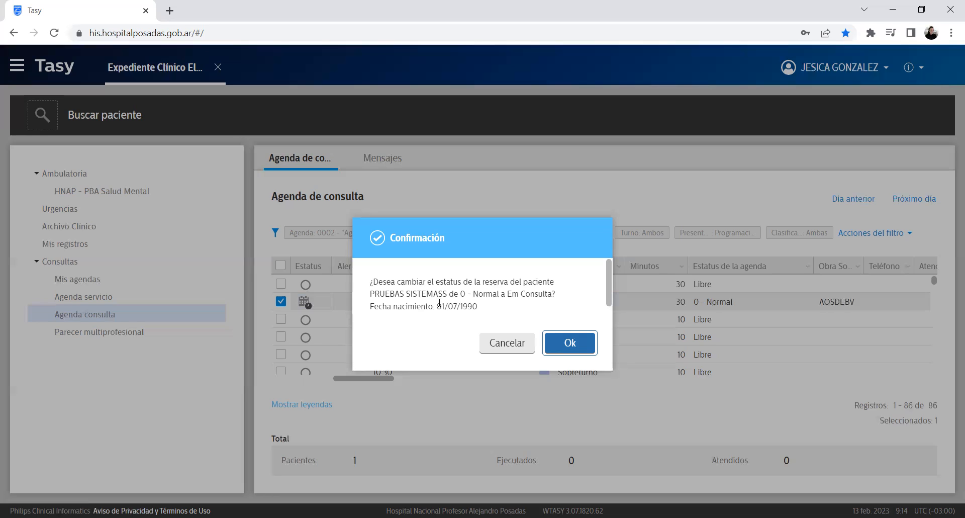
Step: Set the appointment to Em Consulta and make the logged-in doctor the responsible physician
{"action": "left_click_drag", "start_coordinate": [500, 293], "coordinate": [462, 293]}
{"action": "left_click", "coordinate": [505, 296]}
{"action": "left_click", "coordinate": [580, 354]}
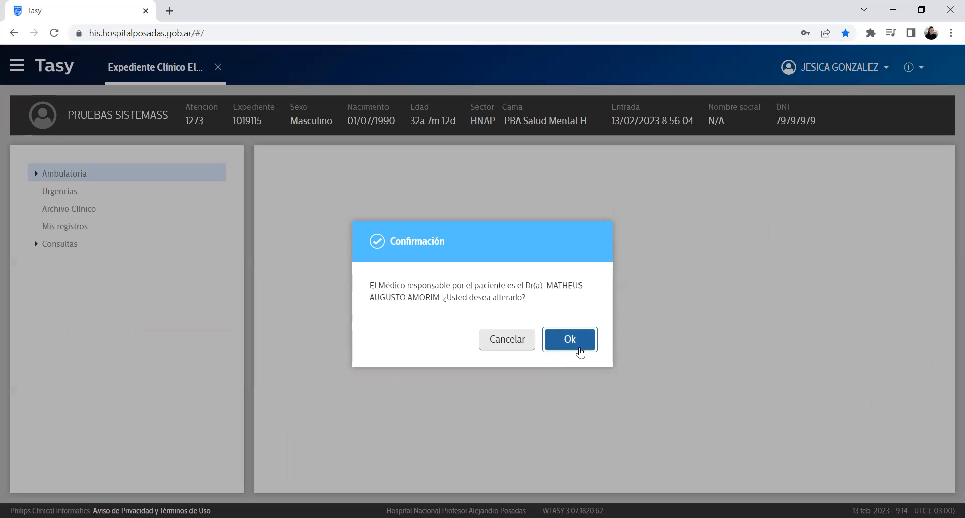
{"action": "triple_click", "coordinate": [549, 289]}
{"action": "left_click_drag", "start_coordinate": [549, 290], "coordinate": [580, 300]}
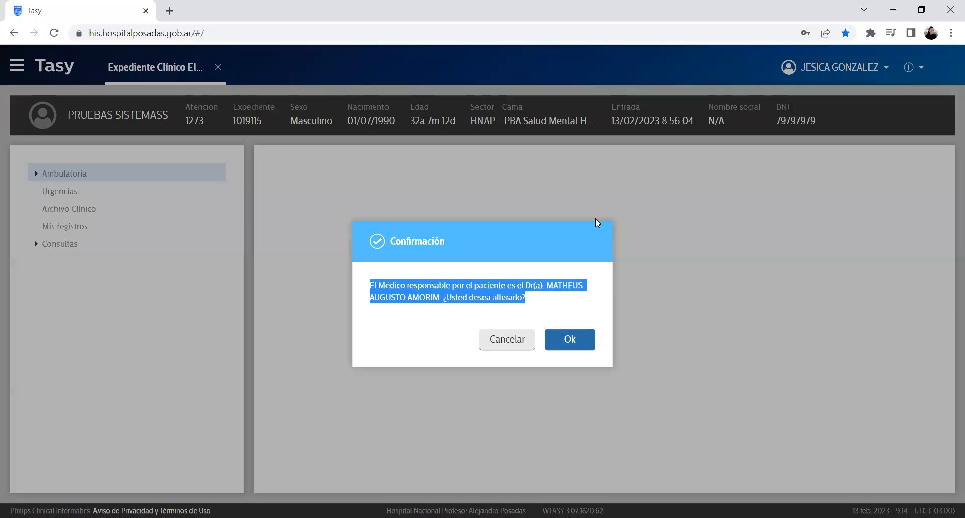
{"action": "left_click", "coordinate": [582, 349]}
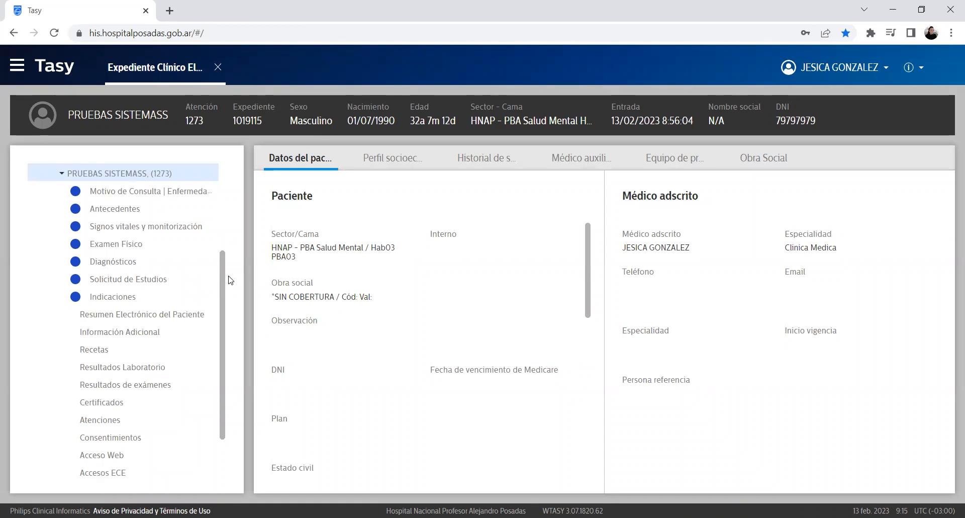
Step: Go to the patient's 'Motivo de Consulta | Enfermedad Actual' section in the clinical tree
{"action": "mouse_move", "coordinate": [219, 275]}
{"action": "left_mouse_down"}
{"action": "mouse_move", "coordinate": [224, 222]}
{"action": "mouse_move", "coordinate": [226, 280]}
{"action": "left_mouse_up"}
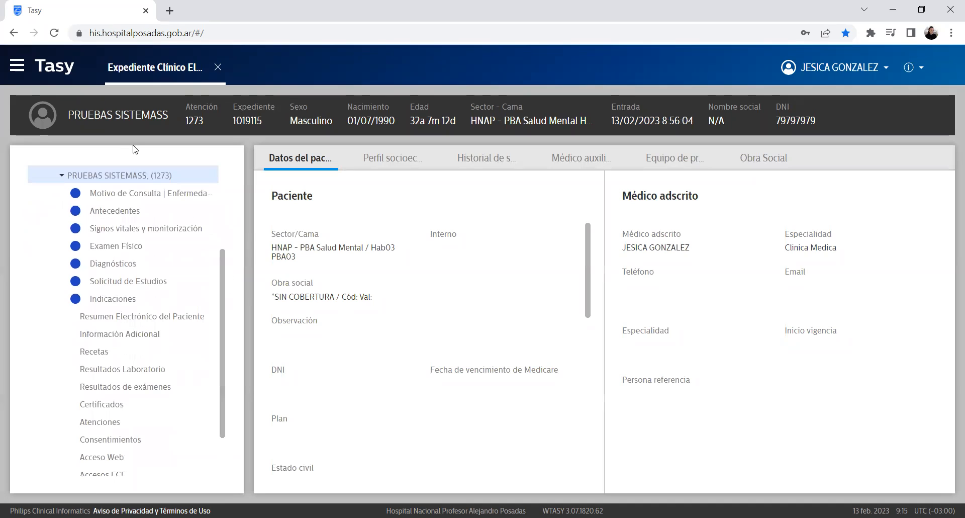
{"action": "left_click_drag", "start_coordinate": [68, 113], "coordinate": [830, 122]}
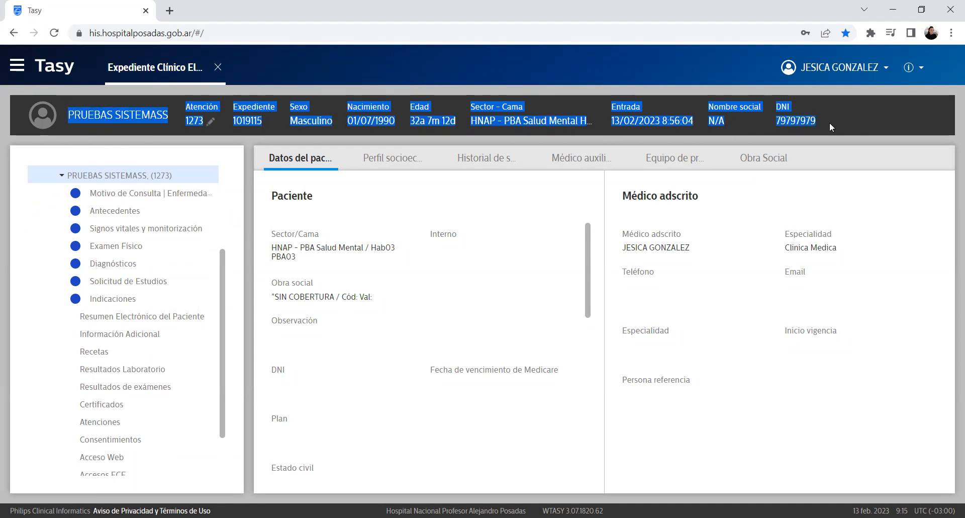
{"action": "left_click", "coordinate": [859, 120]}
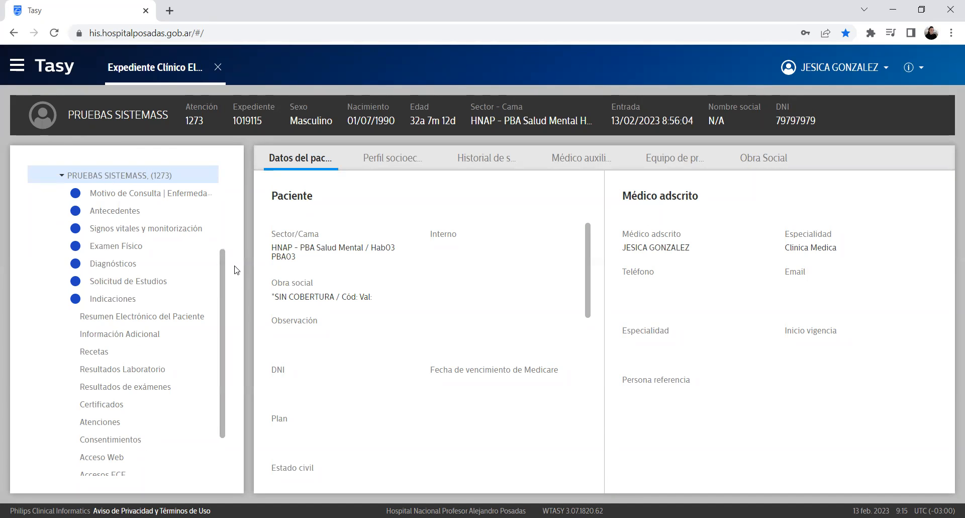
{"action": "mouse_move", "coordinate": [227, 274]}
{"action": "left_mouse_down"}
{"action": "mouse_move", "coordinate": [226, 318]}
{"action": "mouse_move", "coordinate": [219, 268]}
{"action": "left_mouse_up"}
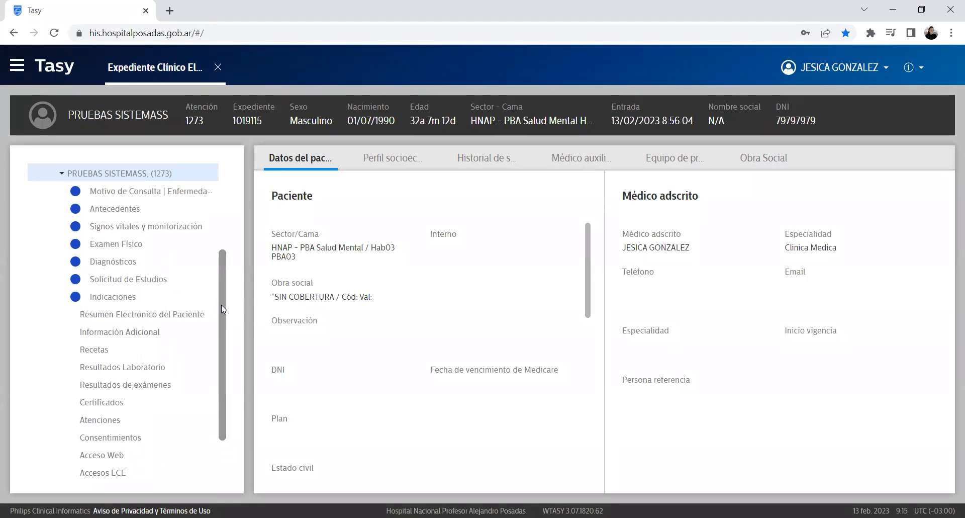
{"action": "left_click_drag", "start_coordinate": [221, 301], "coordinate": [225, 188]}
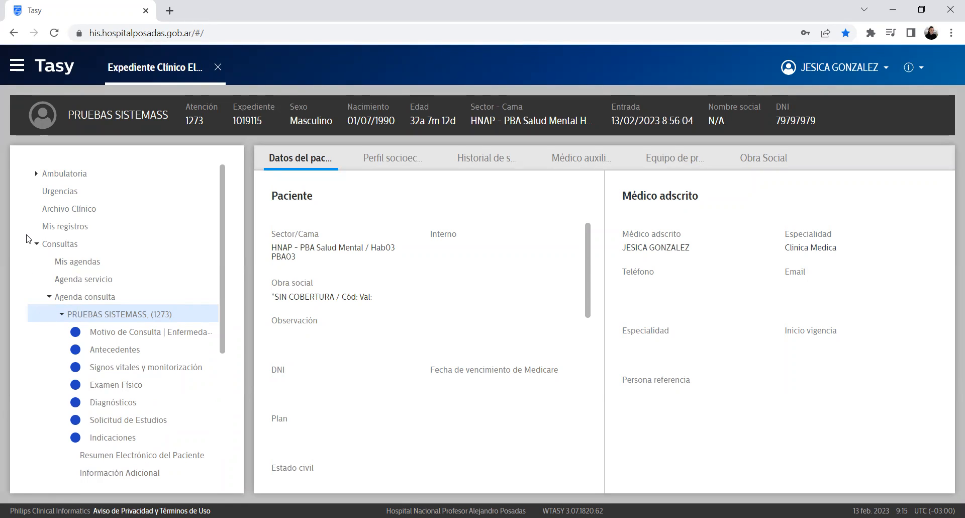
{"action": "left_click_drag", "start_coordinate": [224, 236], "coordinate": [231, 259]}
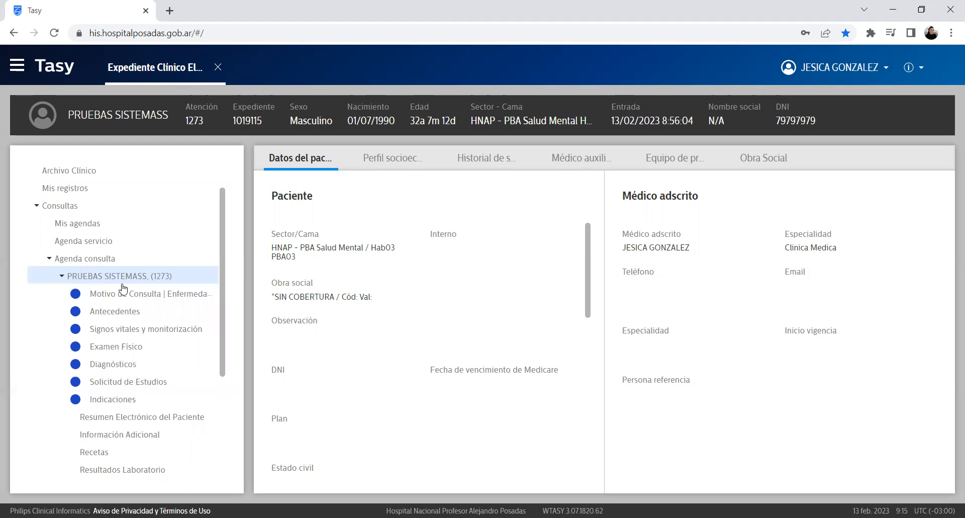
{"action": "left_click_drag", "start_coordinate": [224, 216], "coordinate": [248, 286]}
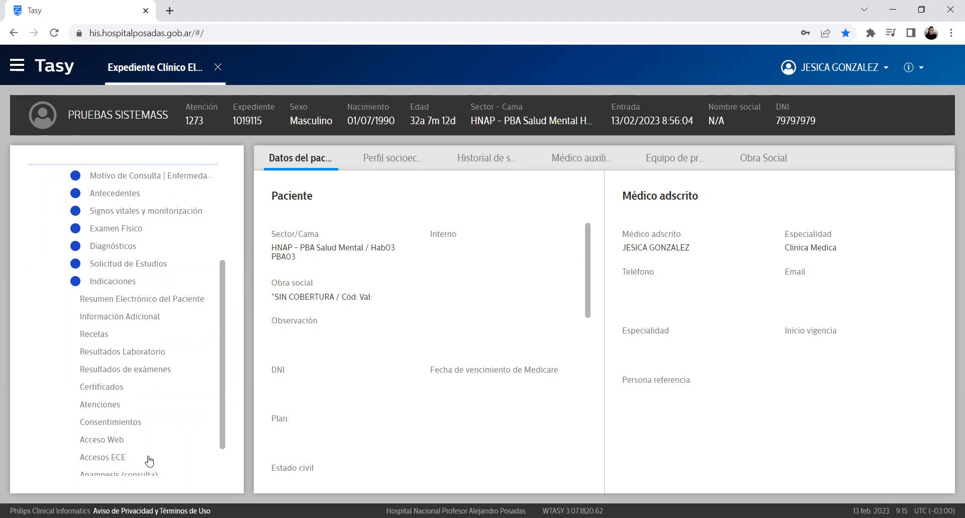
{"action": "mouse_move", "coordinate": [225, 330]}
{"action": "left_mouse_down"}
{"action": "mouse_move", "coordinate": [225, 276]}
{"action": "mouse_move", "coordinate": [237, 321]}
{"action": "left_mouse_up"}
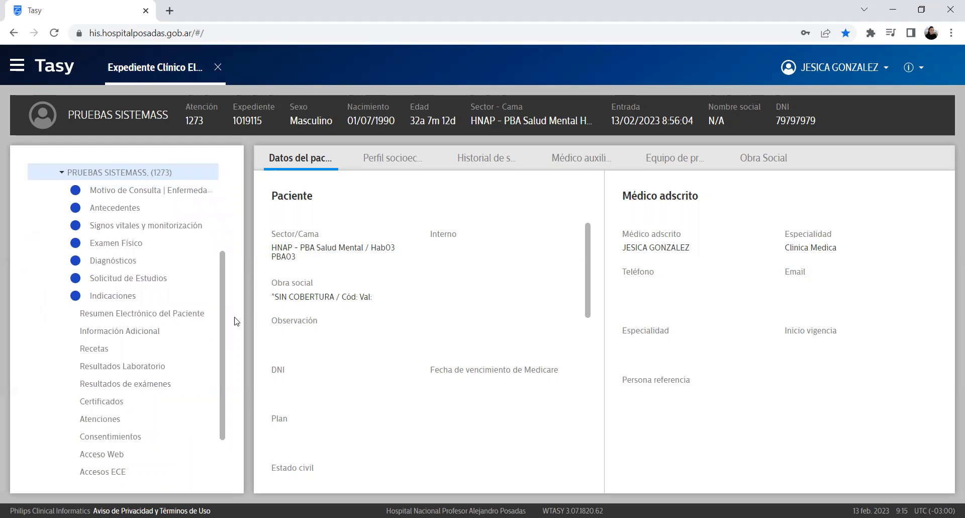
{"action": "left_click", "coordinate": [187, 195]}
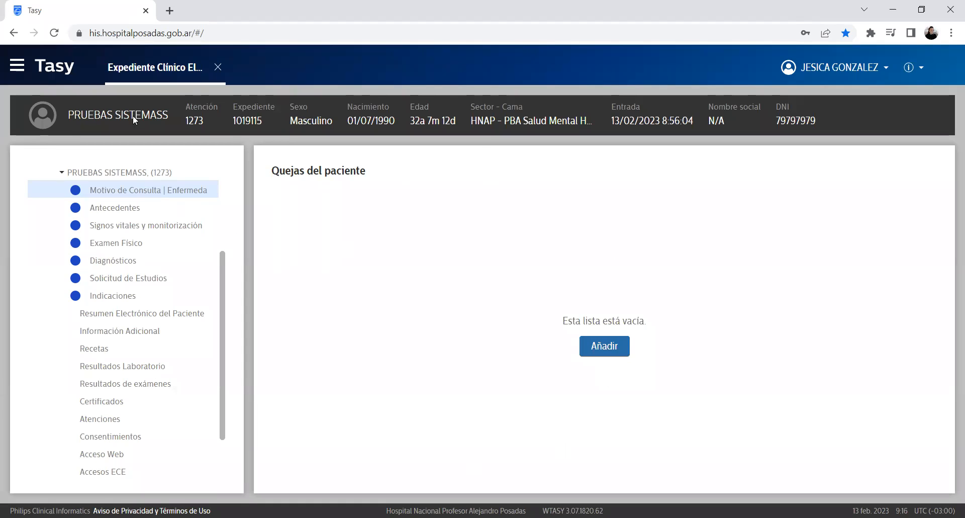
Step: Highlight the empty complaints-list message, then clear the selection
{"action": "triple_click", "coordinate": [573, 210]}
{"action": "double_click", "coordinate": [314, 173]}
{"action": "left_click", "coordinate": [417, 233]}
{"action": "double_click", "coordinate": [519, 233]}
{"action": "left_click_drag", "start_coordinate": [668, 334], "coordinate": [525, 342]}
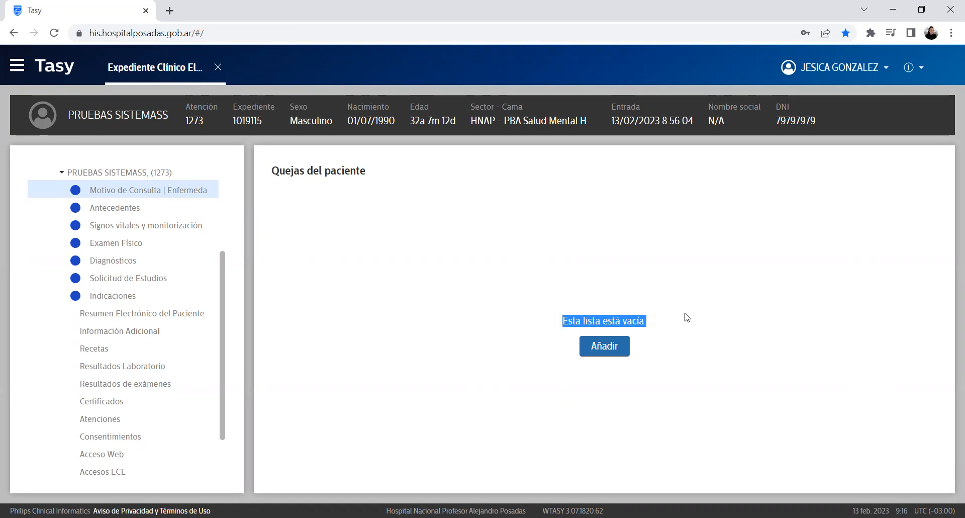
{"action": "left_click", "coordinate": [504, 269]}
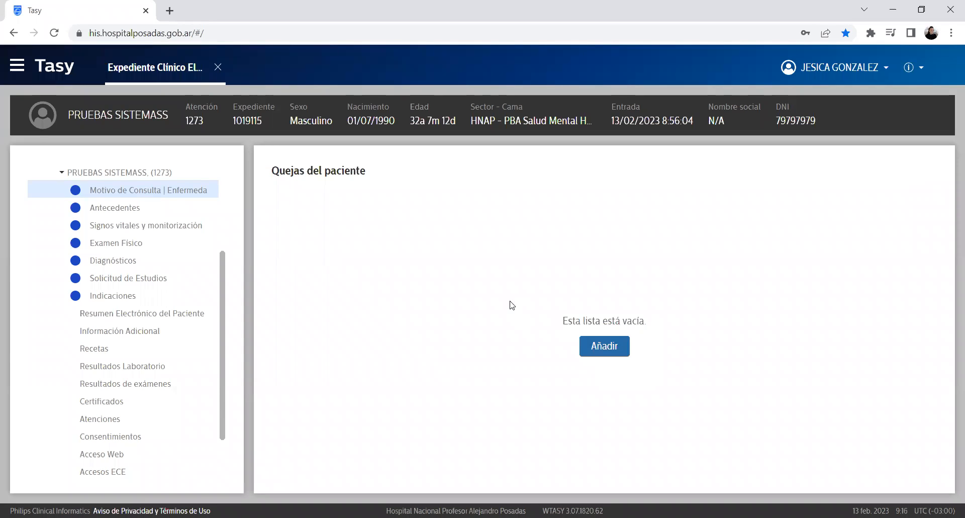
Step: Save a new complaint with the 'prueba sistemas' reason, also pasted into Enfermedad actual
{"action": "left_click", "coordinate": [597, 346]}
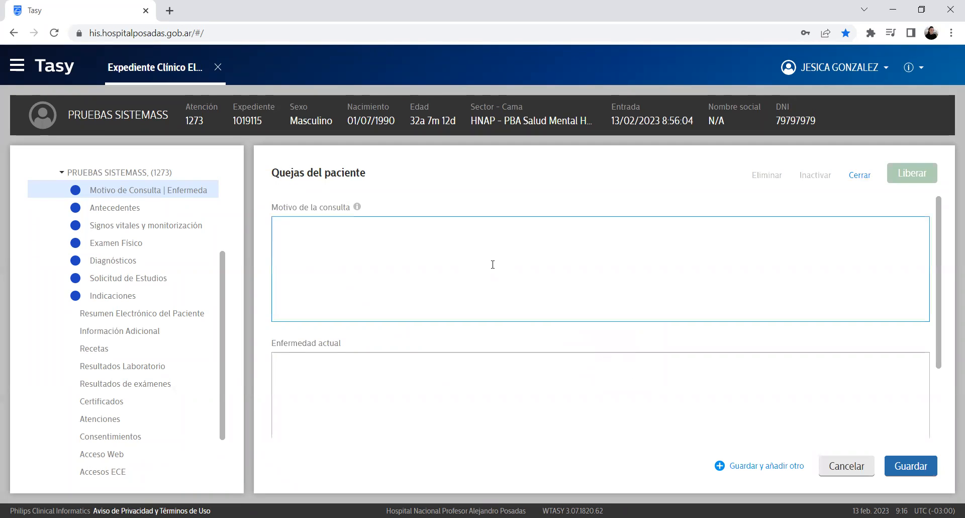
{"action": "type", "text": "prueba sistemas kfdjdhfjd"}
{"action": "left_click_drag", "start_coordinate": [424, 222], "coordinate": [4, 262]}
{"action": "key", "text": "ctrl+c"}
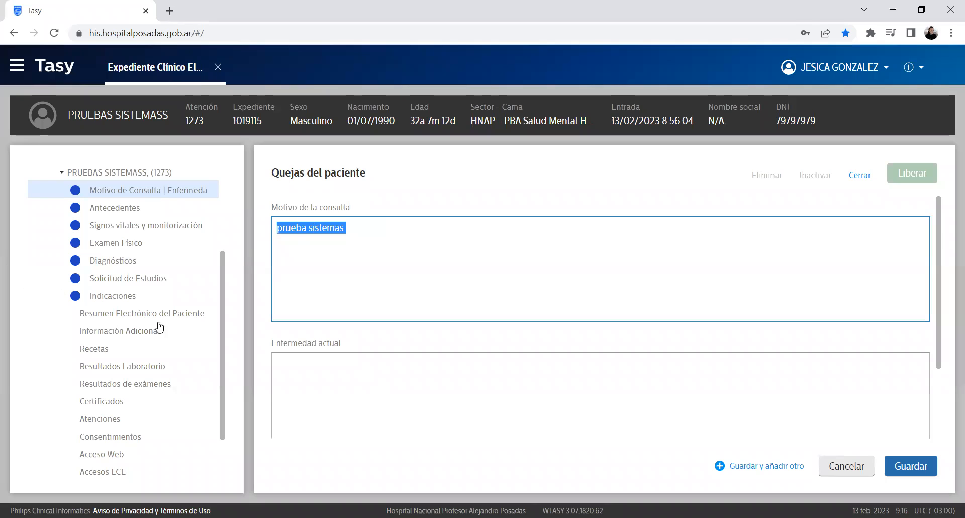
{"action": "left_click", "coordinate": [336, 378]}
{"action": "key", "text": "ctrl+v"}
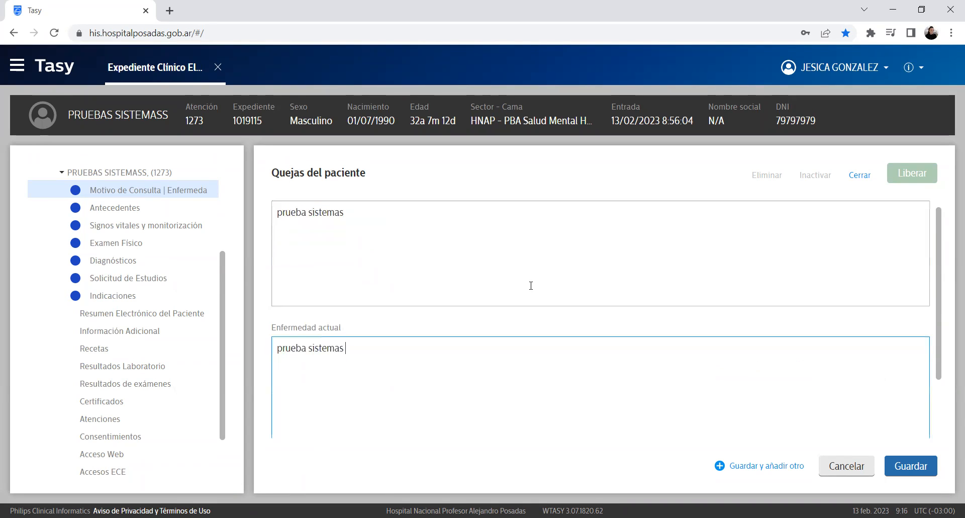
{"action": "left_click", "coordinate": [385, 231]}
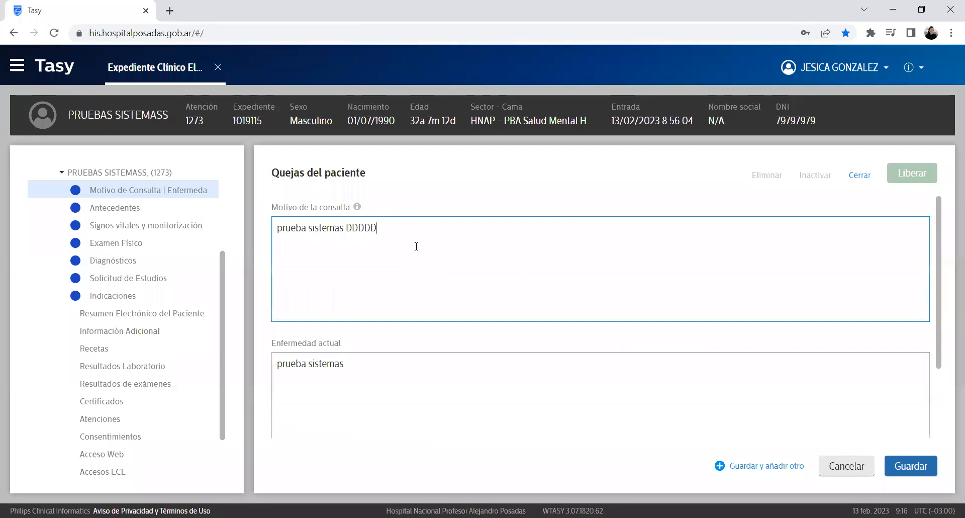
{"action": "key", "text": "ctrl+a"}
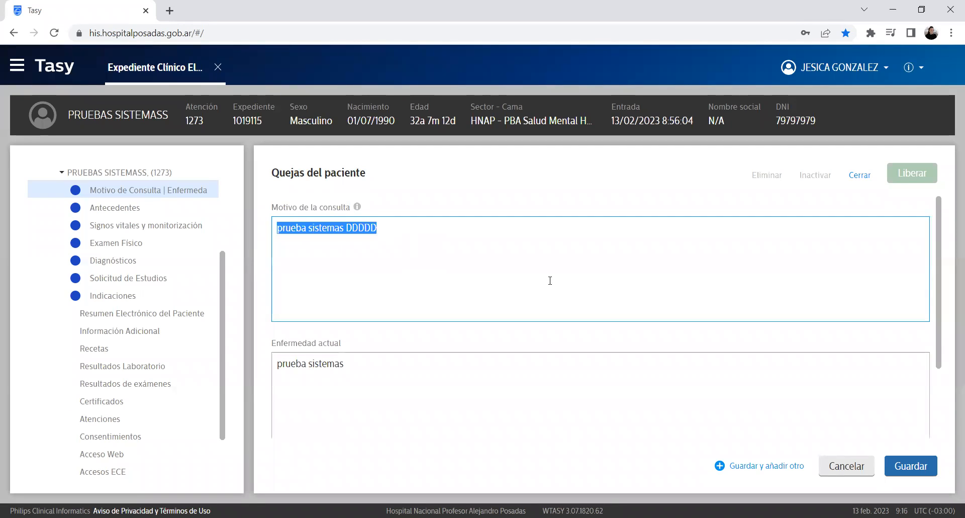
{"action": "left_click", "coordinate": [363, 366]}
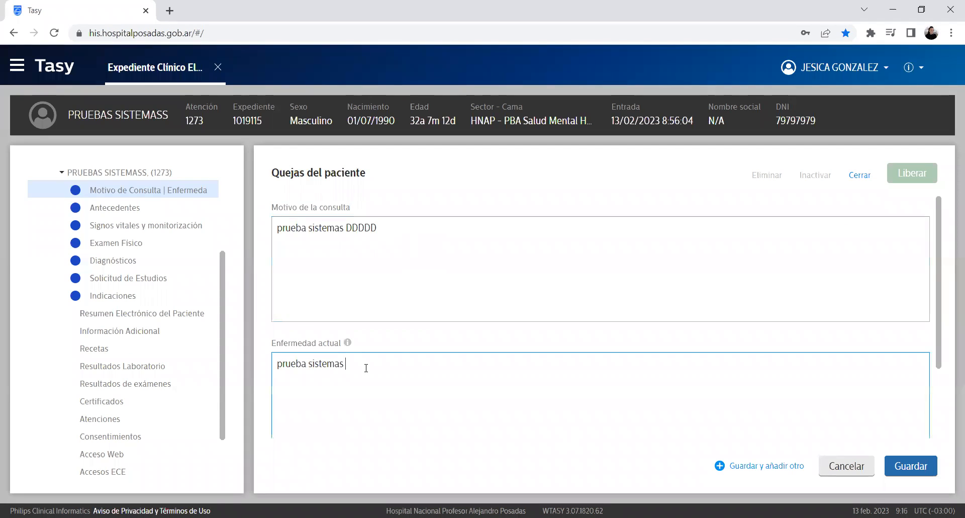
{"action": "left_click", "coordinate": [435, 278]}
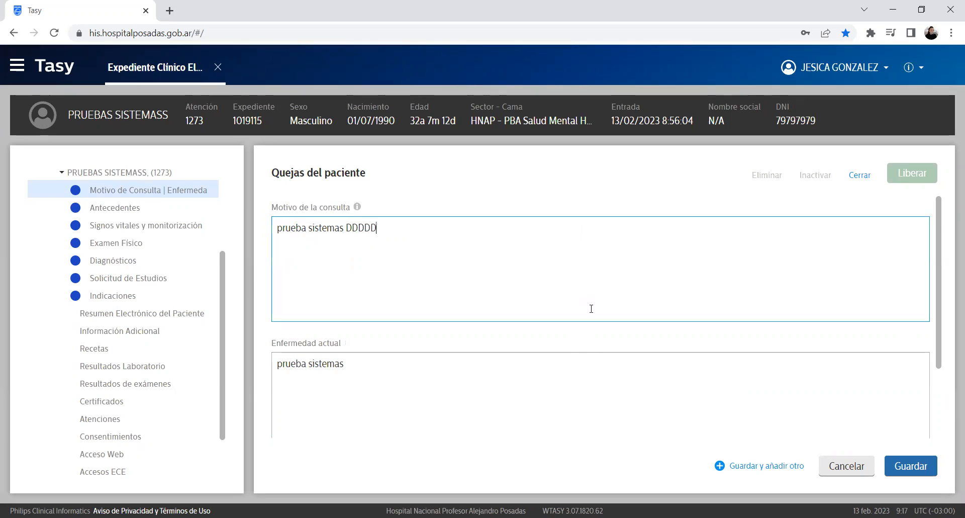
{"action": "left_click", "coordinate": [916, 467]}
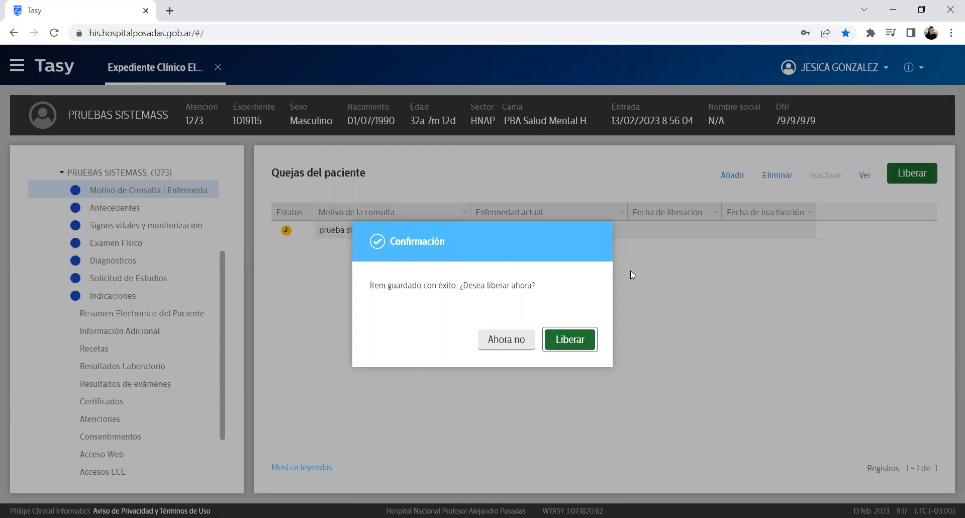
Step: Choose 'Ahora no' to leave the saved complaint unreleased
{"action": "left_click", "coordinate": [499, 347]}
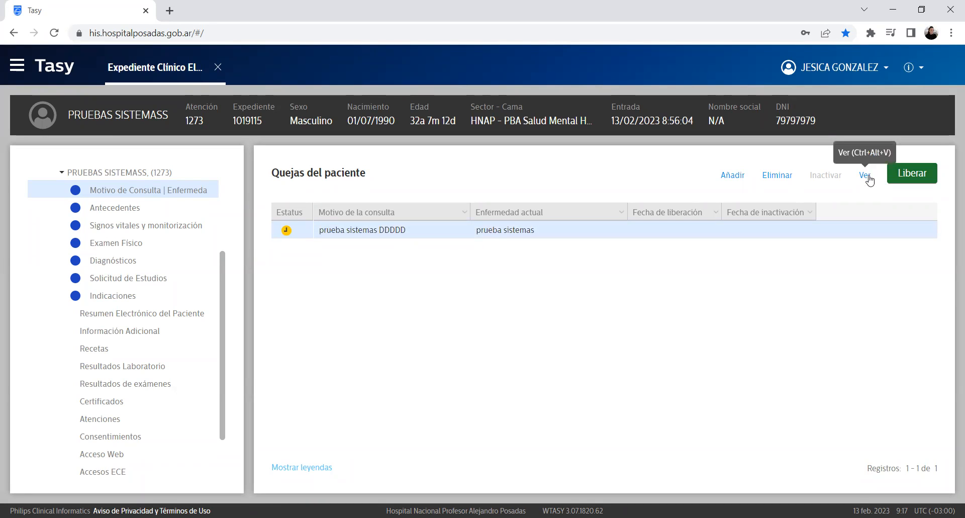
Step: Append 'KJDFLKDJLKD4 KDJLKJLKSJFLKD' to the consultation reason and save without releasing
{"action": "left_click", "coordinate": [864, 176]}
{"action": "left_click", "coordinate": [663, 267]}
{"action": "type", "text": "KJDFLKDJLKD4 "}
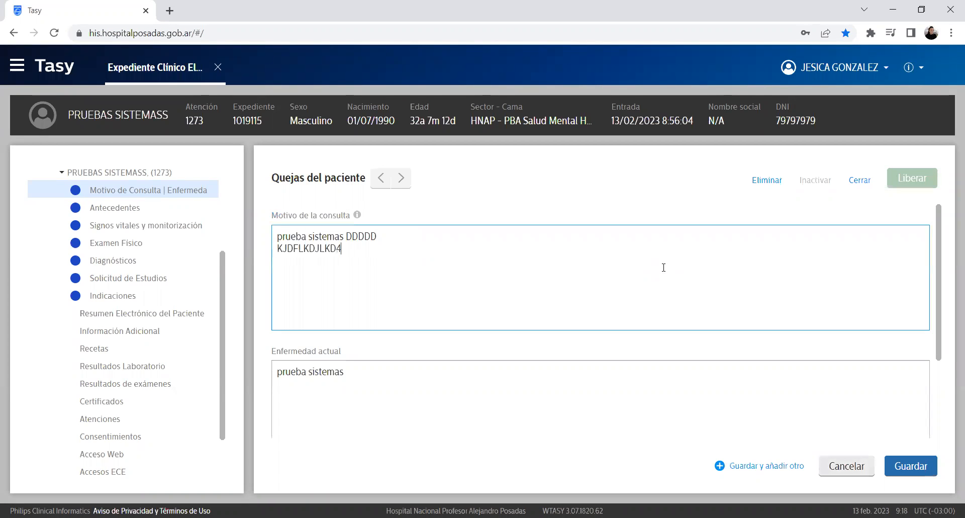
{"action": "type", "text": "KDJLKJLKSJFLKD"}
{"action": "left_click", "coordinate": [900, 462]}
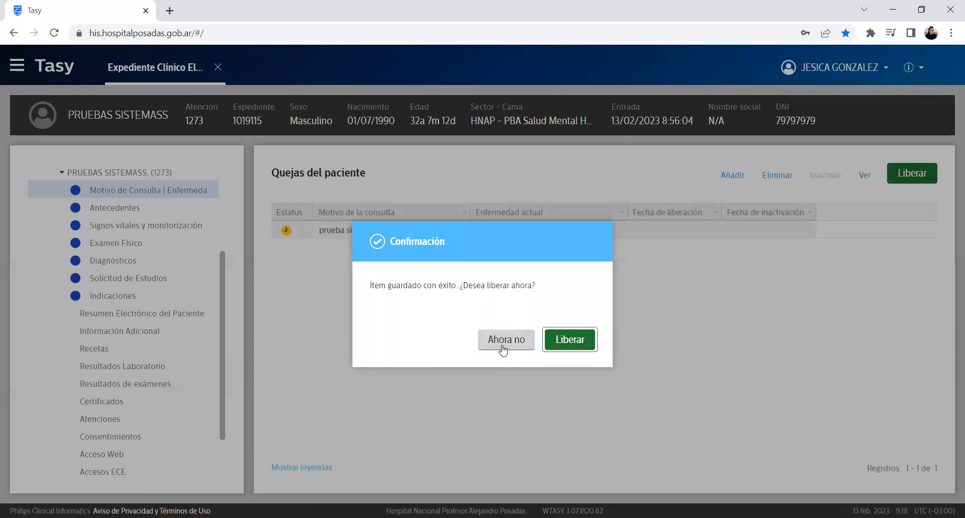
{"action": "left_click", "coordinate": [502, 346]}
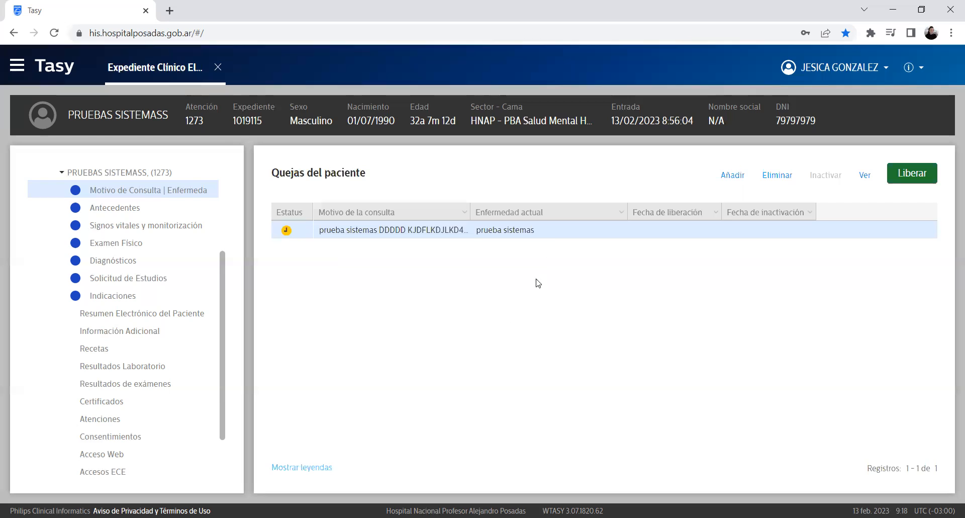
Step: Start deleting the complaint, then cancel the deletion
{"action": "left_click", "coordinate": [772, 177]}
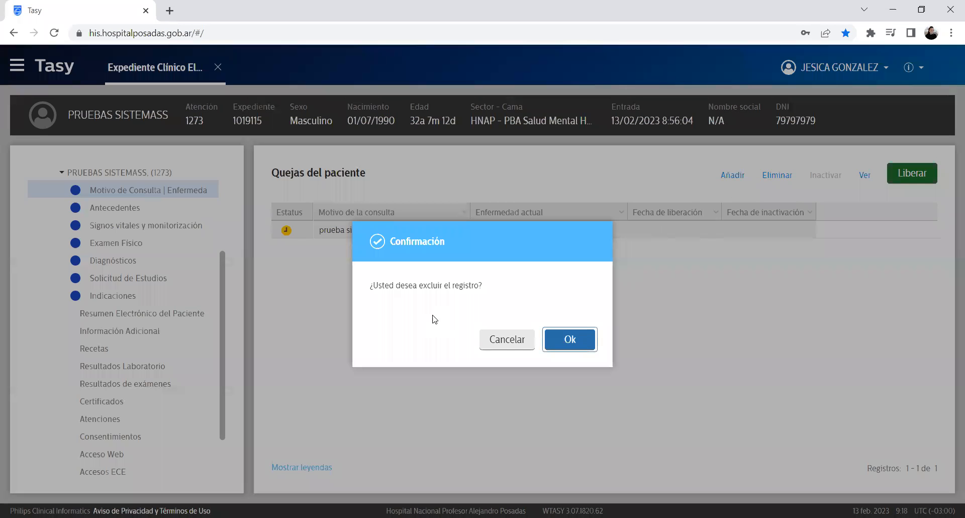
{"action": "left_click_drag", "start_coordinate": [490, 286], "coordinate": [358, 283]}
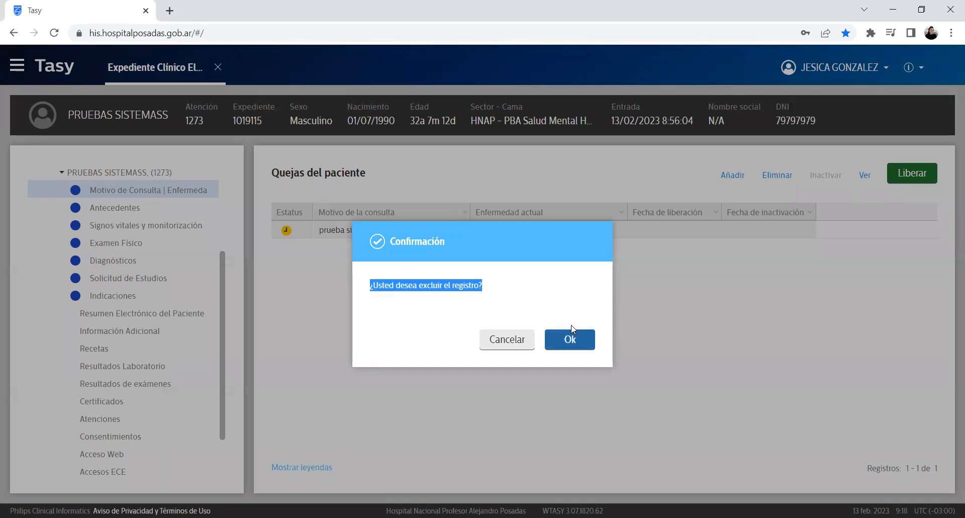
{"action": "left_click", "coordinate": [499, 336]}
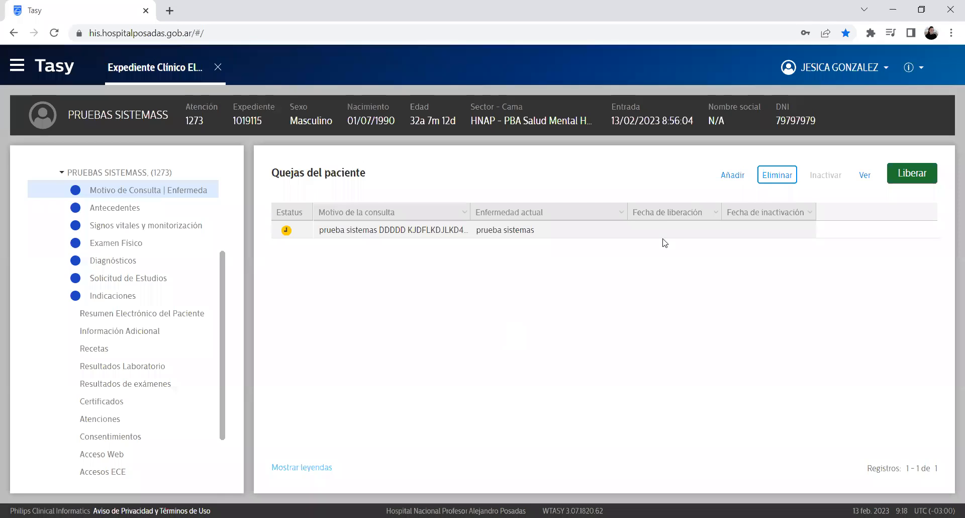
Step: Release the 'prueba sistemas' complaint and verify its 13/02/2023 release date
{"action": "left_click", "coordinate": [669, 234]}
{"action": "left_click", "coordinate": [912, 173]}
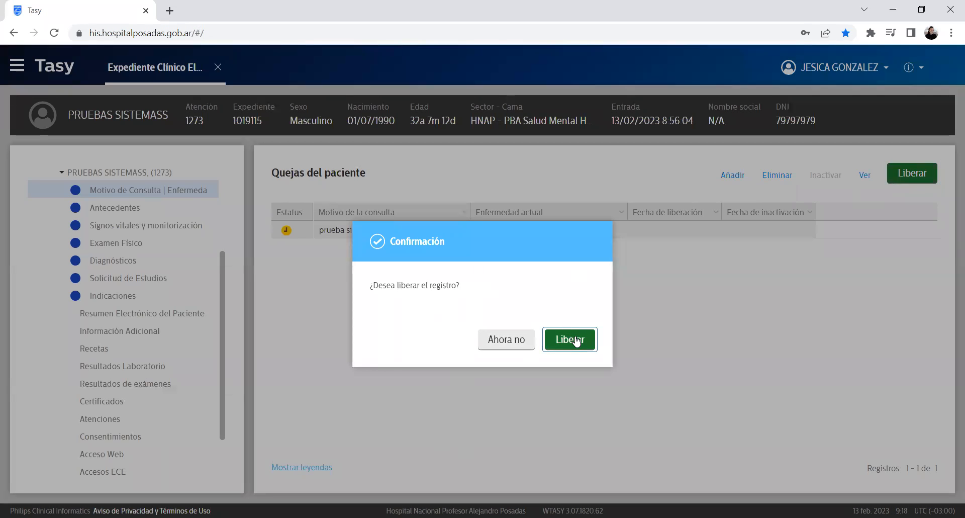
{"action": "left_click", "coordinate": [573, 339]}
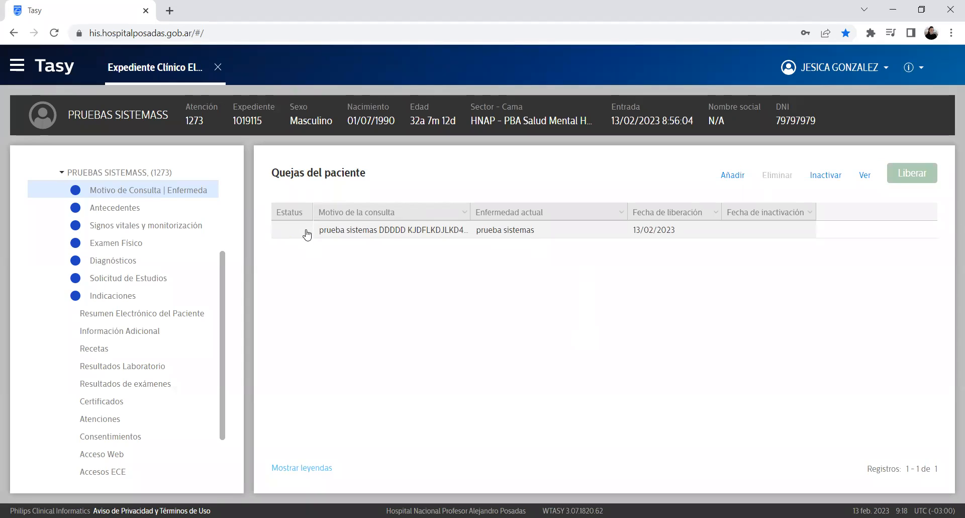
{"action": "left_click", "coordinate": [724, 240]}
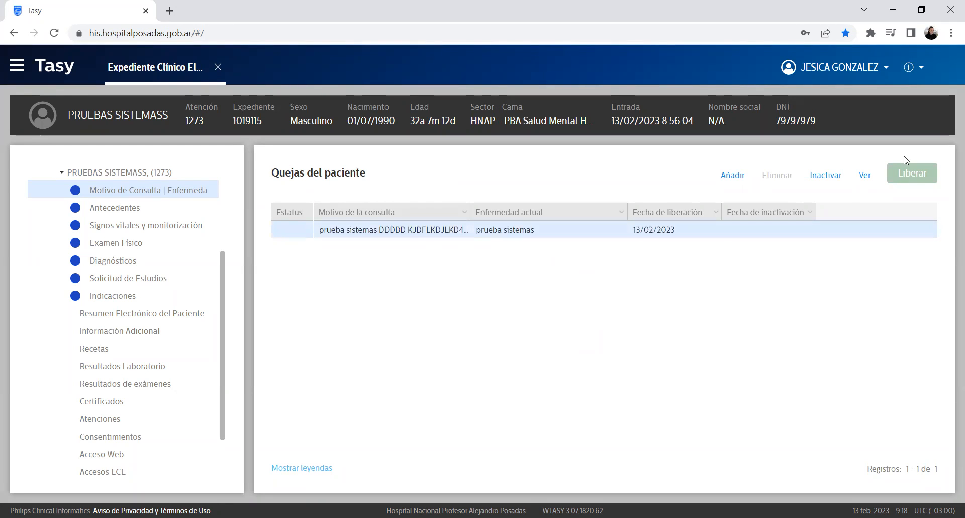
{"action": "left_click", "coordinate": [865, 176]}
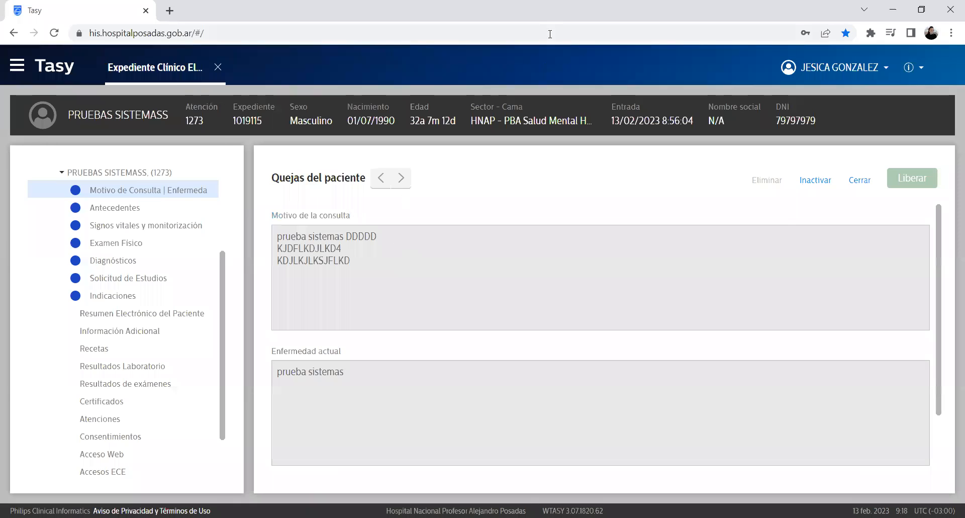
{"action": "left_click", "coordinate": [860, 185]}
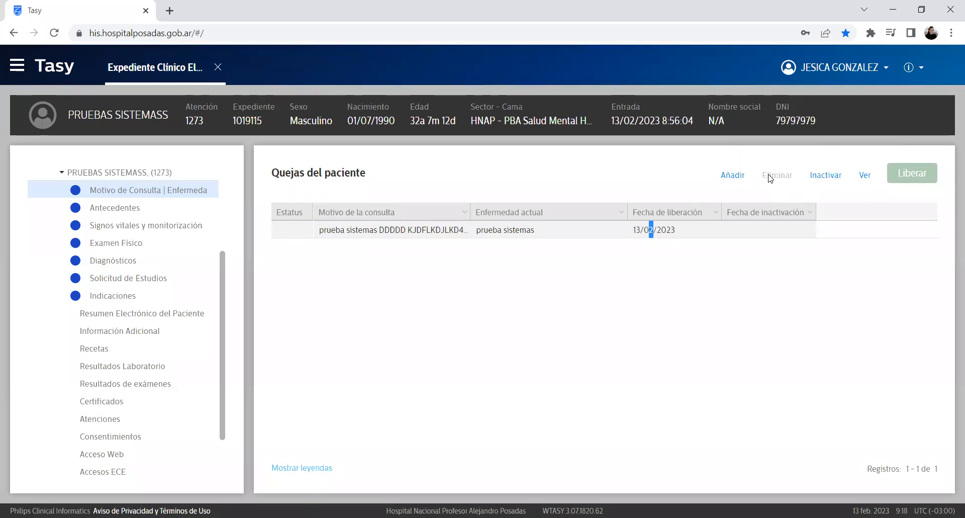
{"action": "left_click", "coordinate": [742, 232]}
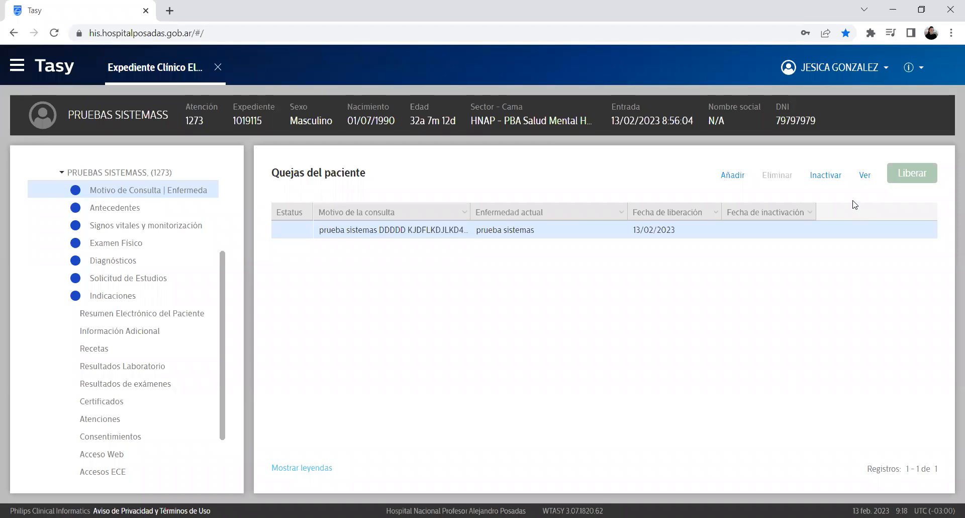
Step: Inactivate the released complaint with the justification 'ERROR TIPEO'
{"action": "left_click", "coordinate": [831, 180]}
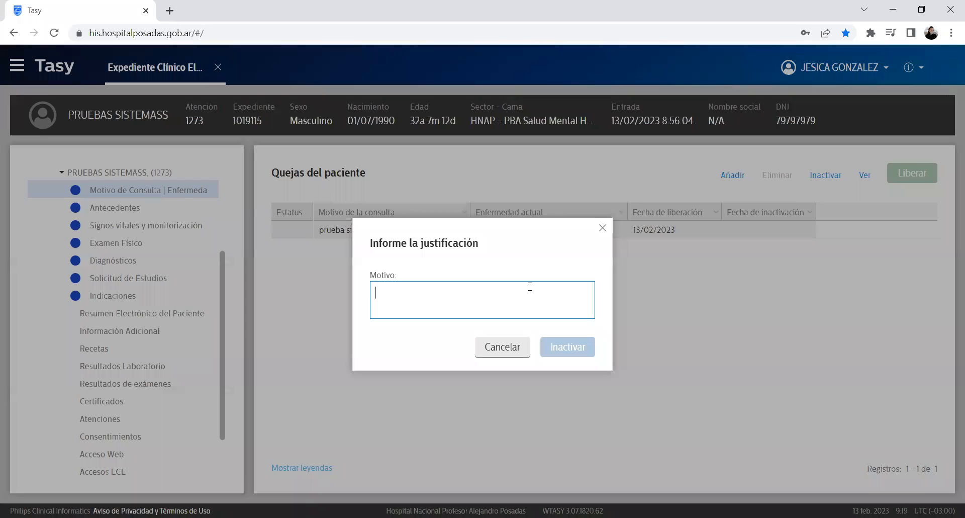
{"action": "type", "text": "ERRO"}
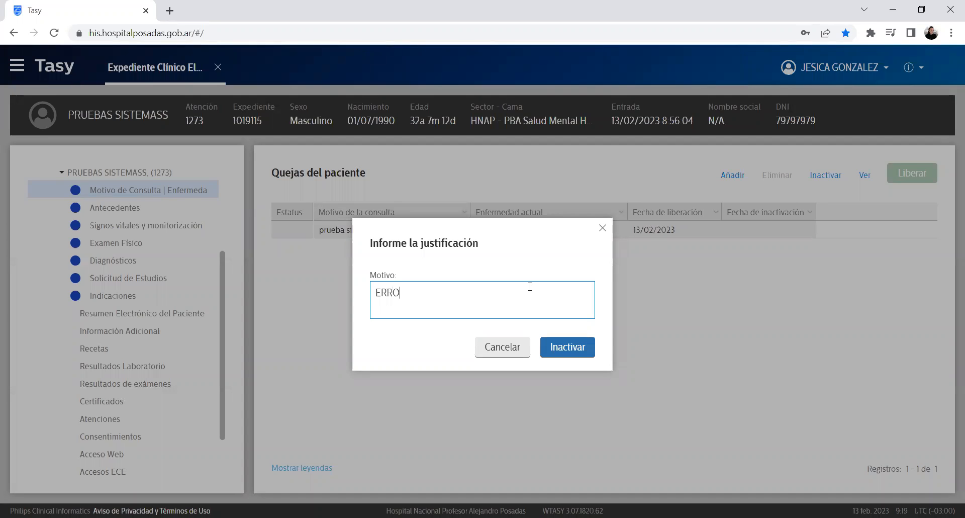
{"action": "type", "text": "R TIPEO"}
{"action": "left_click", "coordinate": [569, 347]}
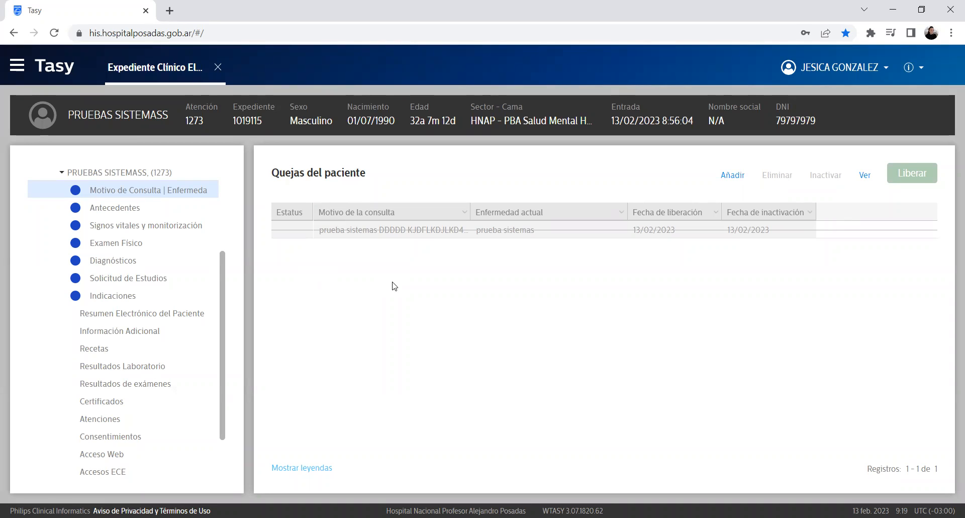
Step: Add, save and release a new complaint reading 'TEST TEST'
{"action": "left_click", "coordinate": [733, 175]}
{"action": "type", "text": "TEST TEST"}
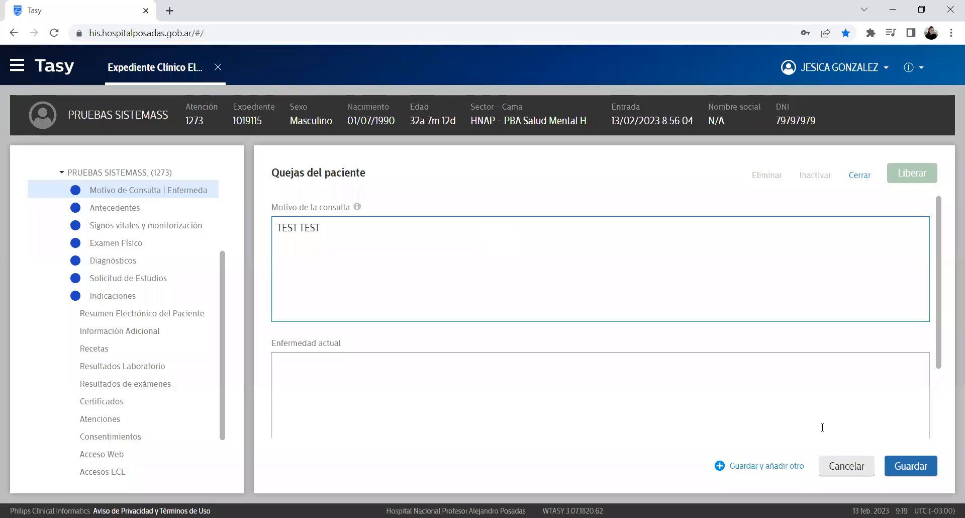
{"action": "left_click", "coordinate": [910, 465]}
{"action": "left_click", "coordinate": [571, 337]}
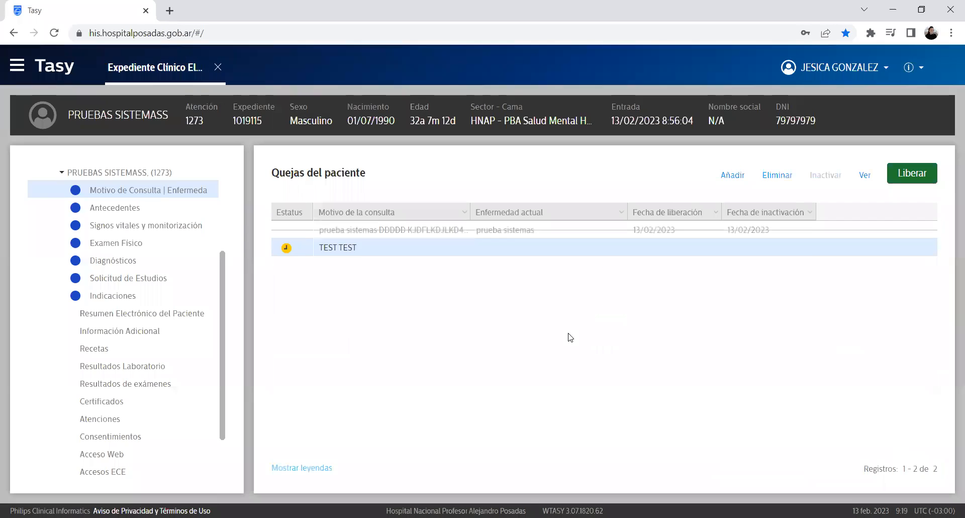
Step: Alternate selection between the inactive 'prueba sistemas' and the released 'TEST TEST' complaints
{"action": "left_click", "coordinate": [317, 229]}
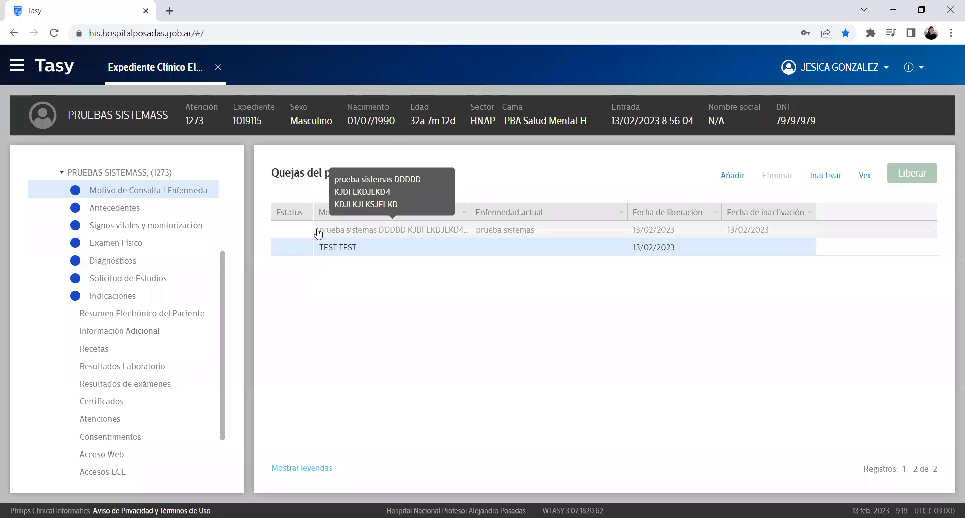
{"action": "left_click", "coordinate": [419, 250]}
{"action": "left_click", "coordinate": [416, 233]}
{"action": "left_click", "coordinate": [404, 248]}
{"action": "left_click", "coordinate": [410, 230]}
{"action": "left_click", "coordinate": [416, 245]}
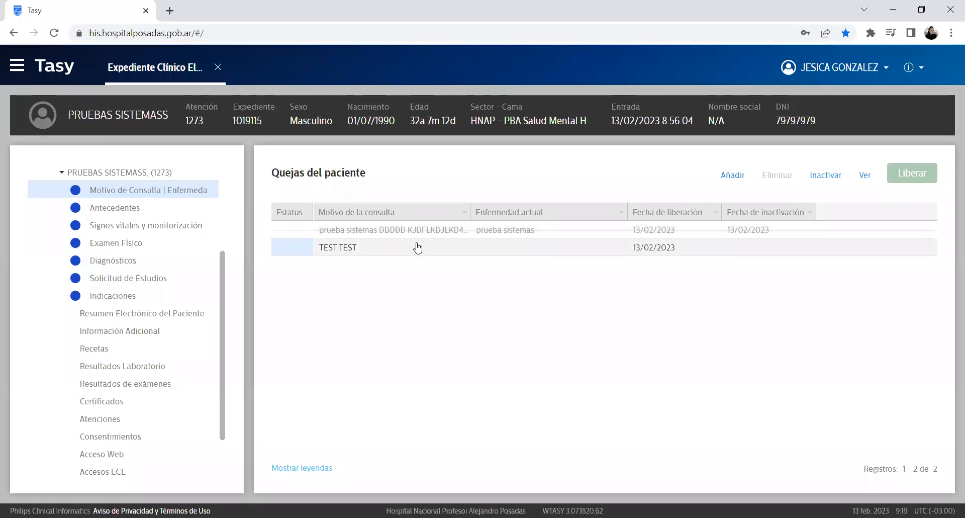
{"action": "left_click", "coordinate": [389, 230]}
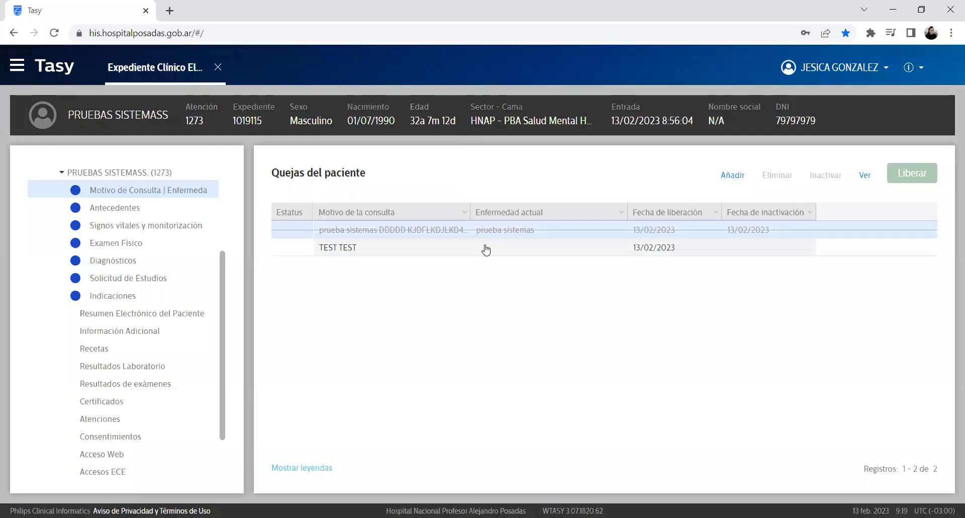
{"action": "left_click", "coordinate": [485, 249]}
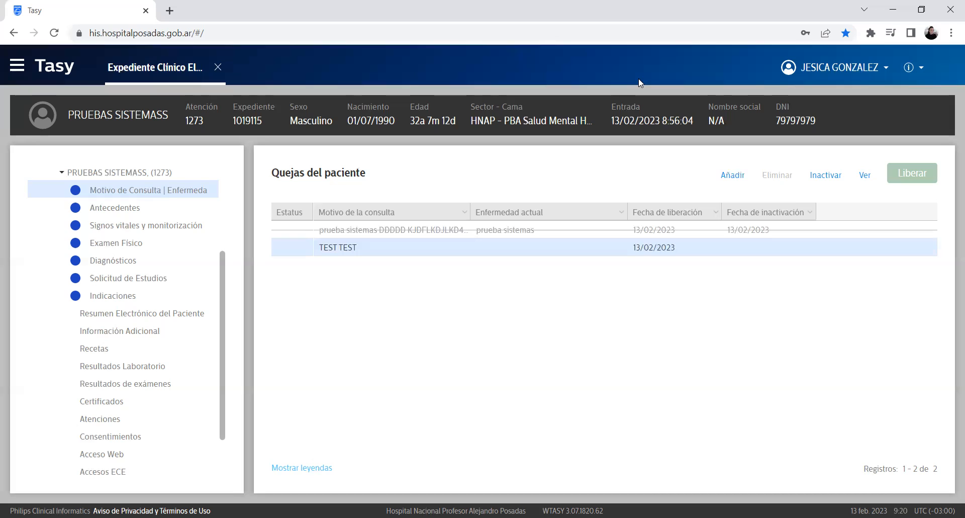
Step: Add a third complaint with reason 'LDHFJDHFDJHDSAJHFKJDSFF', then save and release it
{"action": "left_click", "coordinate": [741, 179]}
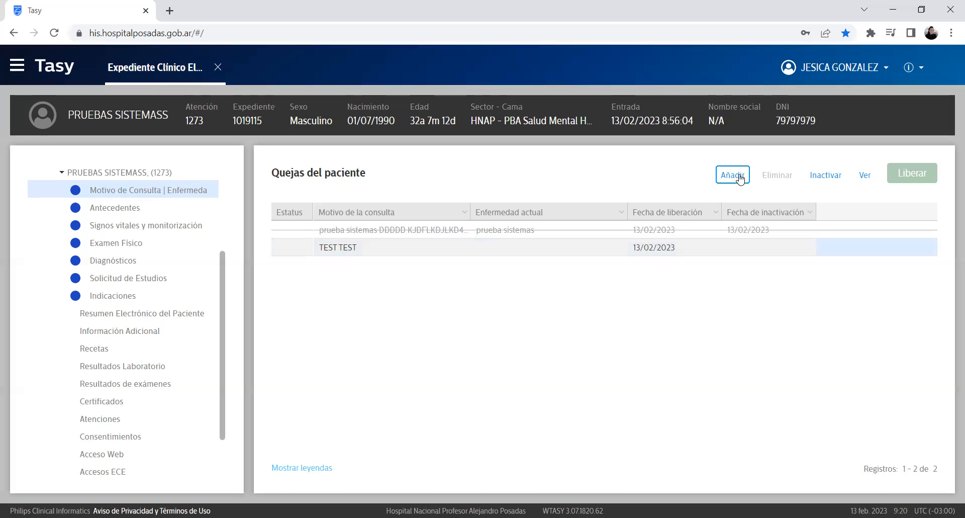
{"action": "left_click", "coordinate": [467, 276]}
{"action": "type", "text": "LDHFJDHFDJH"}
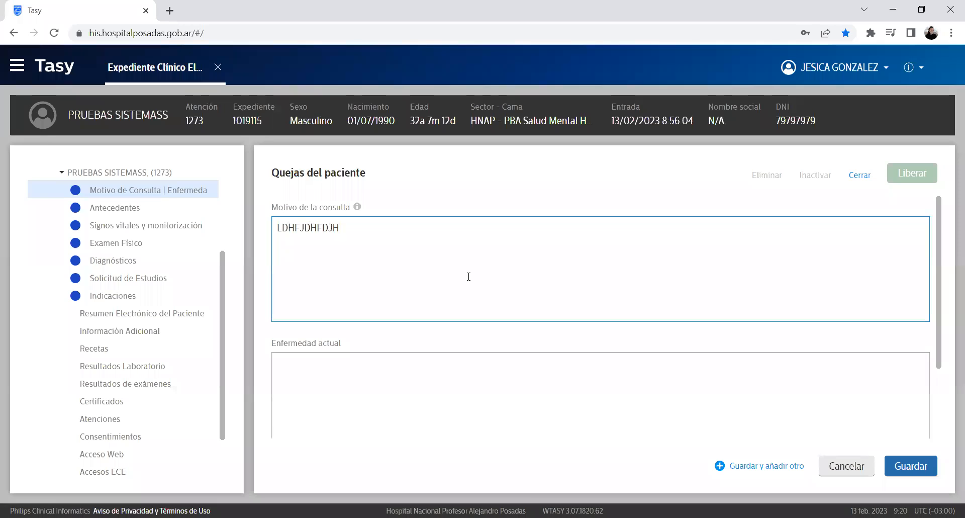
{"action": "type", "text": "DSAJHFKJDSFF"}
{"action": "left_click", "coordinate": [892, 469]}
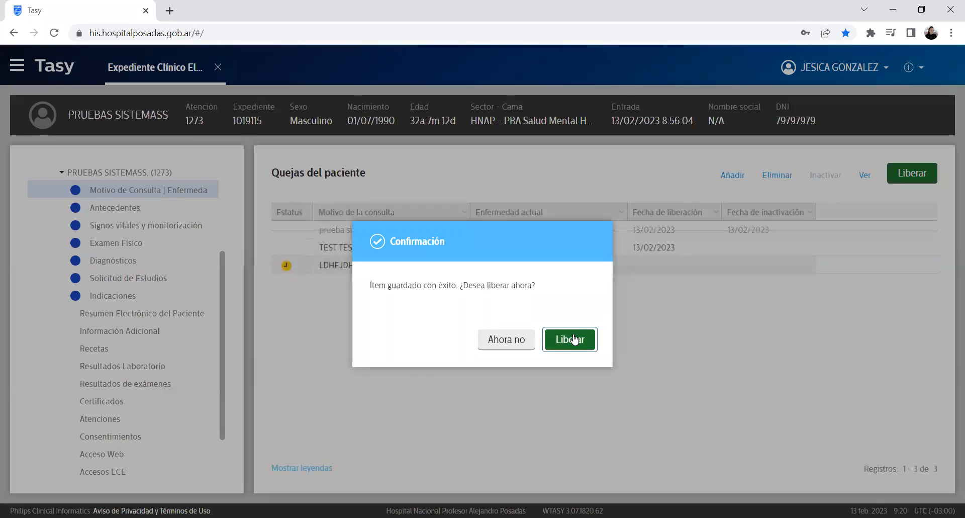
{"action": "left_click", "coordinate": [570, 338]}
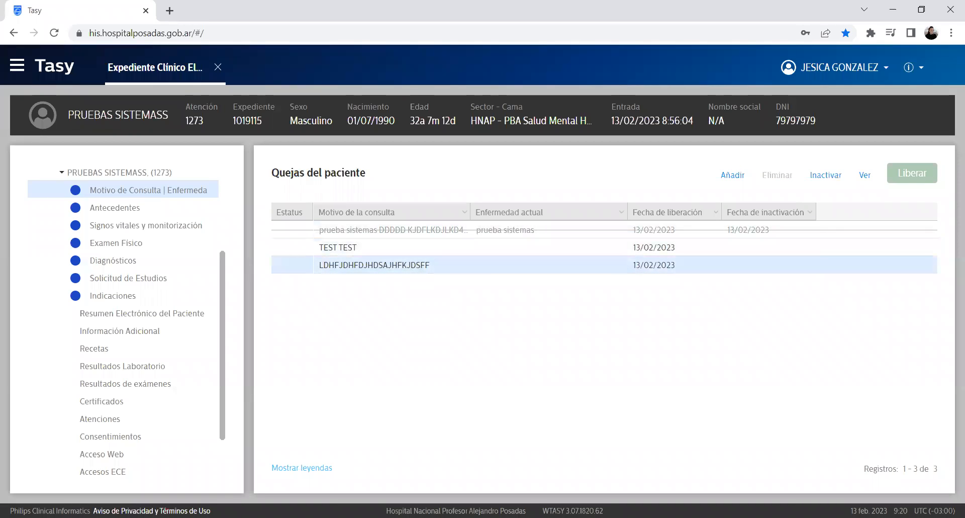
{"action": "double_click", "coordinate": [191, 120]}
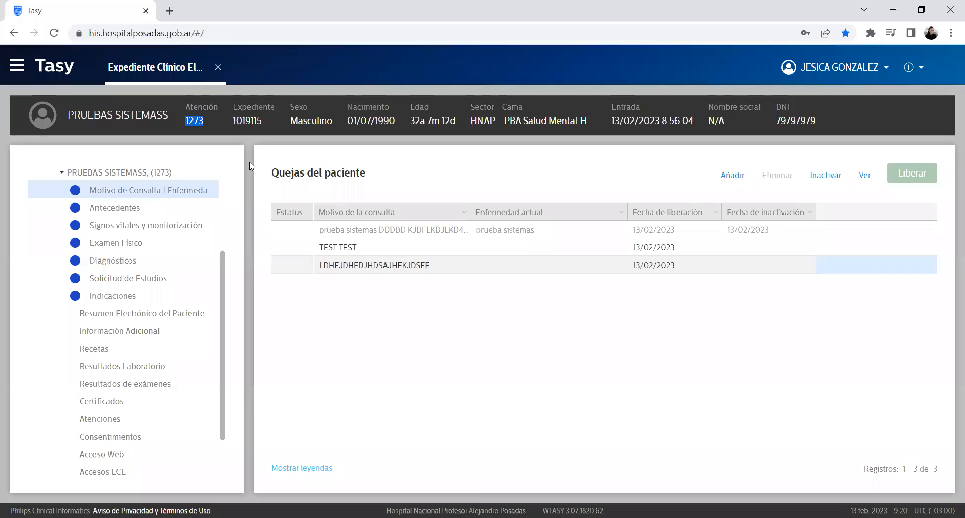
{"action": "left_click", "coordinate": [426, 347]}
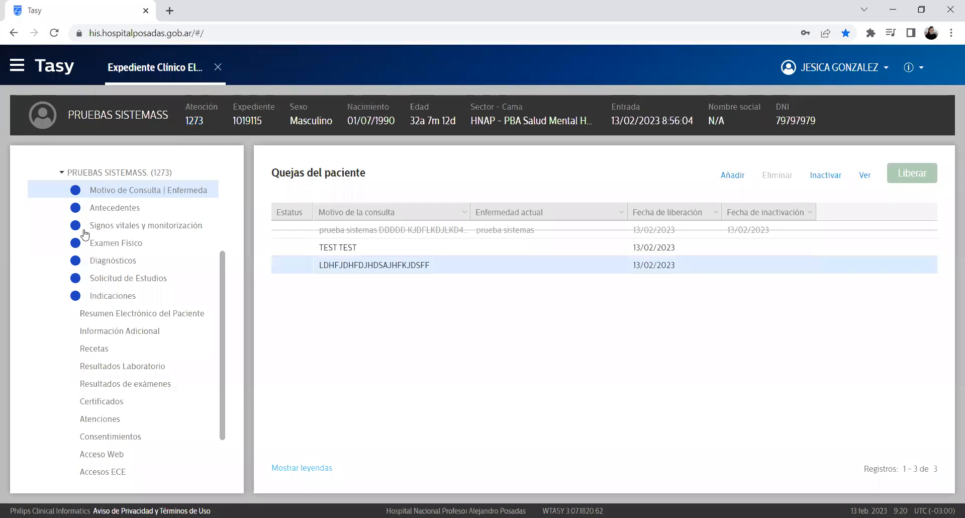
Step: Open Antecedentes and view its pathological, medication, non-pathological, surgical and hospitalization tabs
{"action": "left_click", "coordinate": [133, 211]}
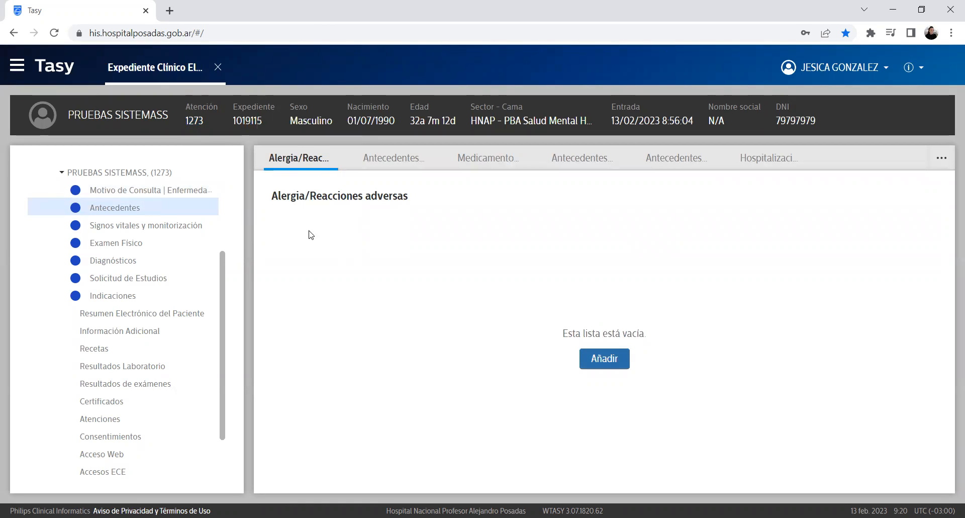
{"action": "left_click_drag", "start_coordinate": [428, 200], "coordinate": [270, 196]}
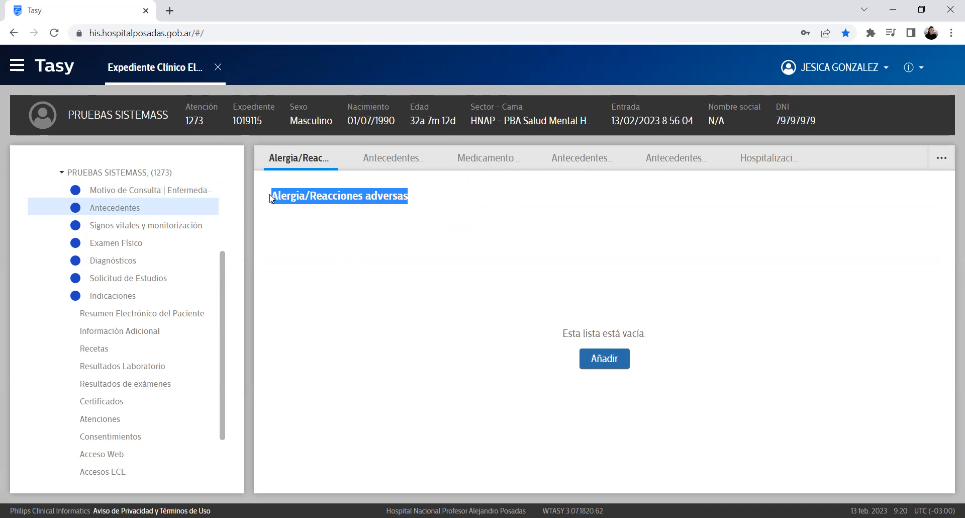
{"action": "left_click", "coordinate": [401, 161]}
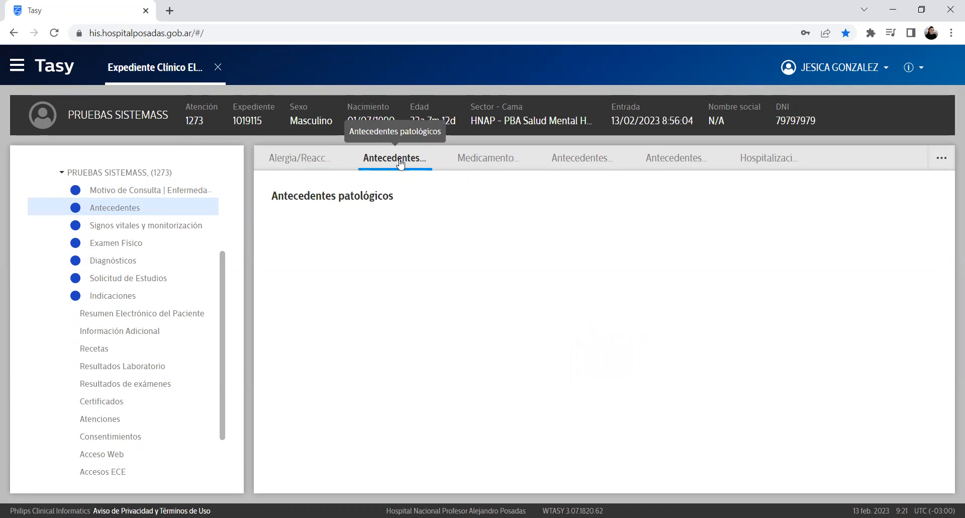
{"action": "left_click", "coordinate": [494, 157]}
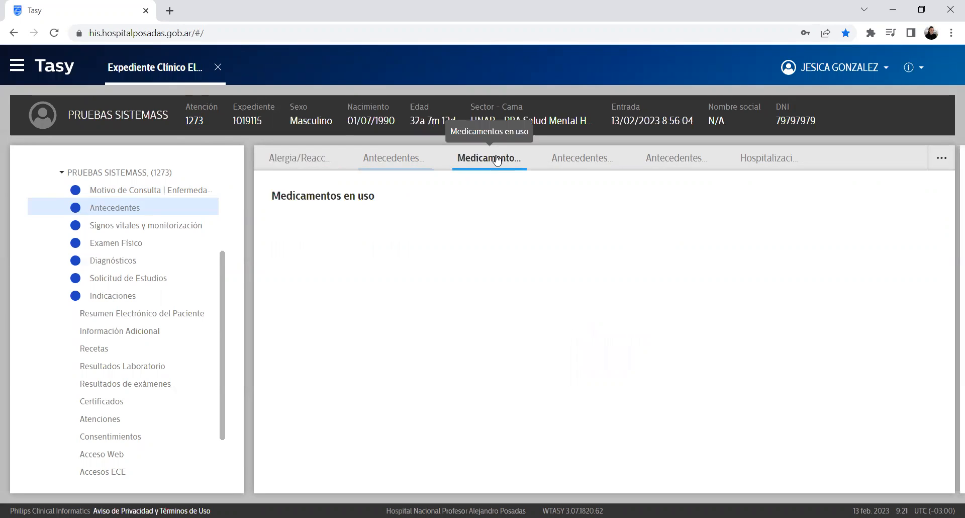
{"action": "left_click", "coordinate": [592, 158]}
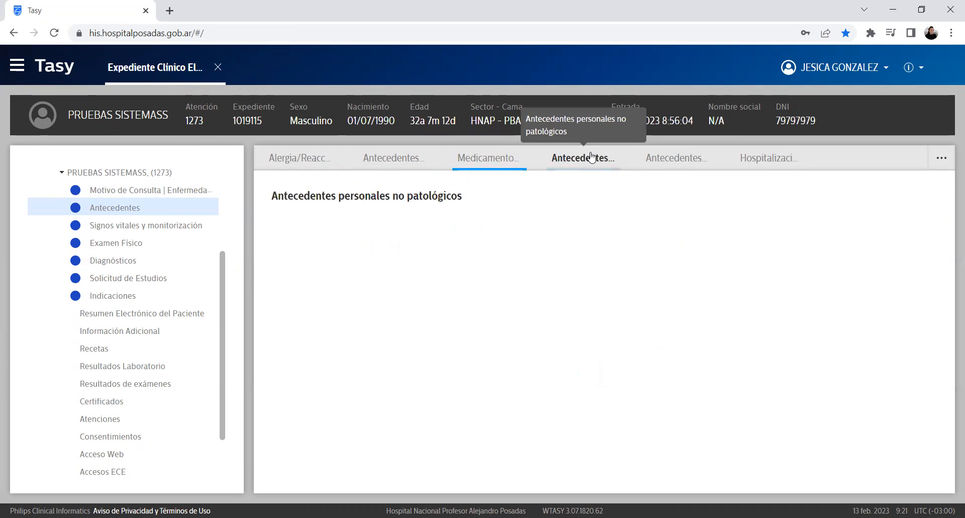
{"action": "left_click", "coordinate": [660, 158]}
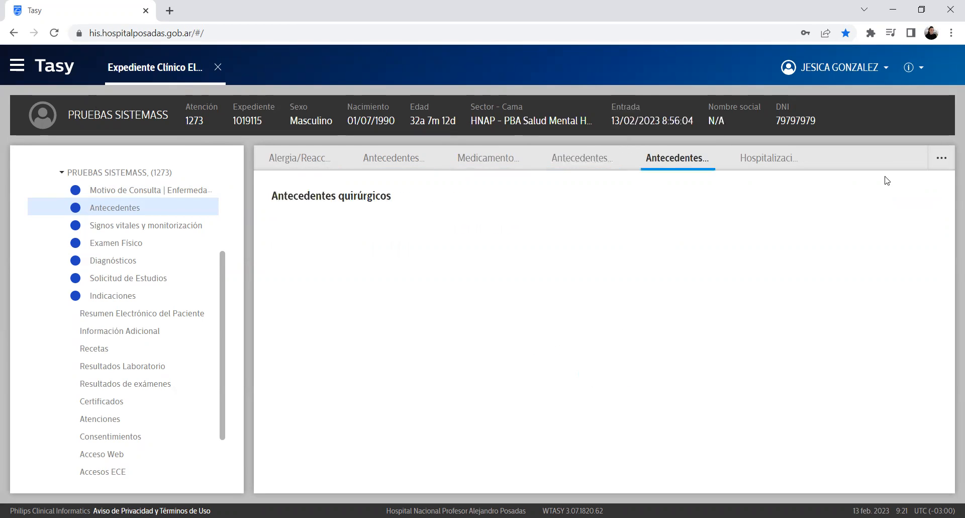
{"action": "left_click", "coordinate": [771, 162]}
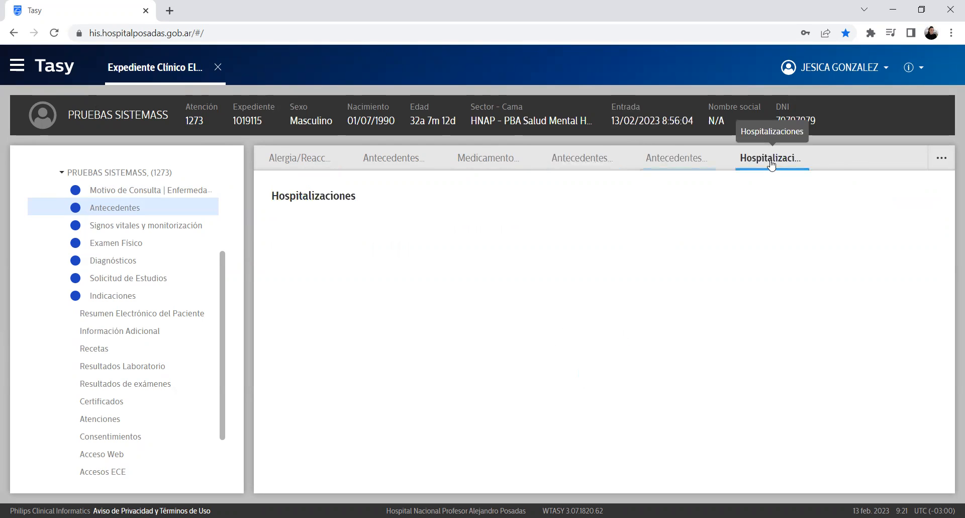
Step: Browse the additional history categories, then return to the empty Alergia/Reacciones adversas list
{"action": "left_click", "coordinate": [941, 159]}
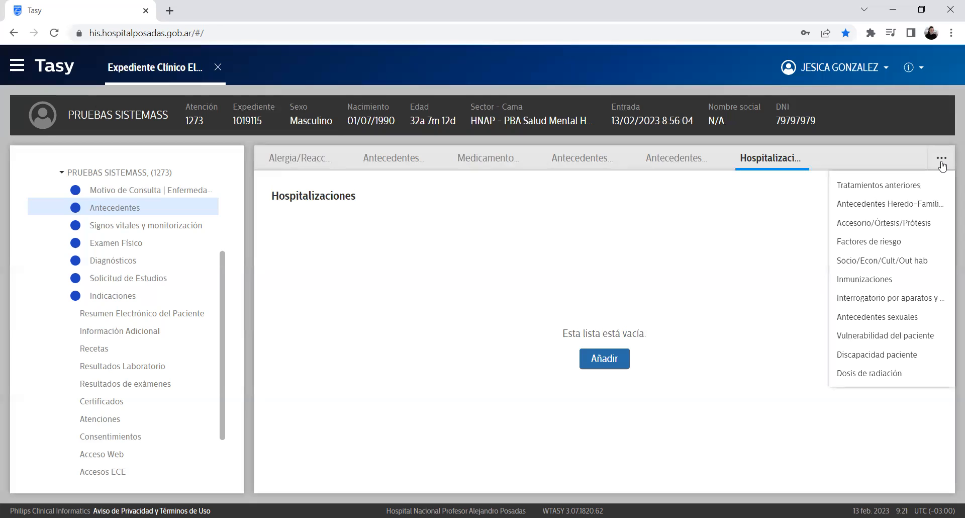
{"action": "left_click", "coordinate": [941, 161]}
{"action": "left_click", "coordinate": [940, 161]}
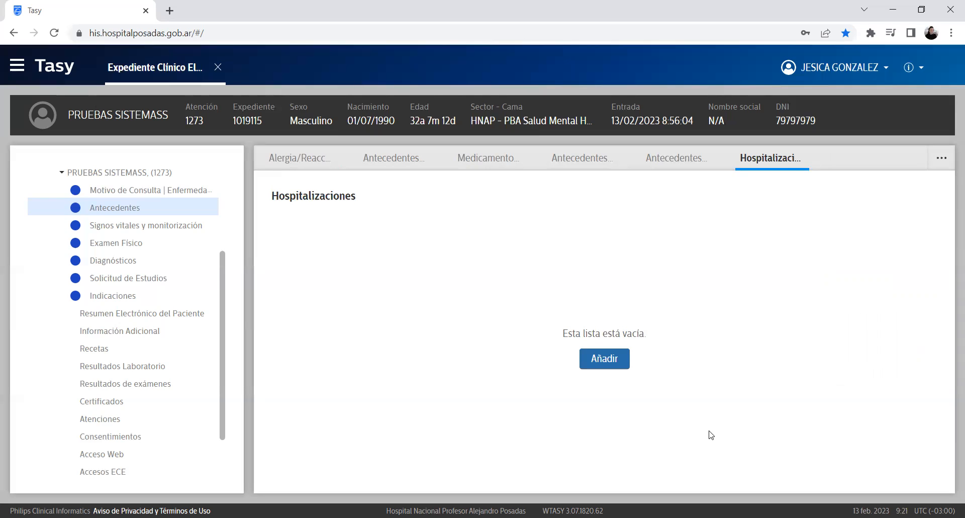
{"action": "left_click", "coordinate": [324, 157]}
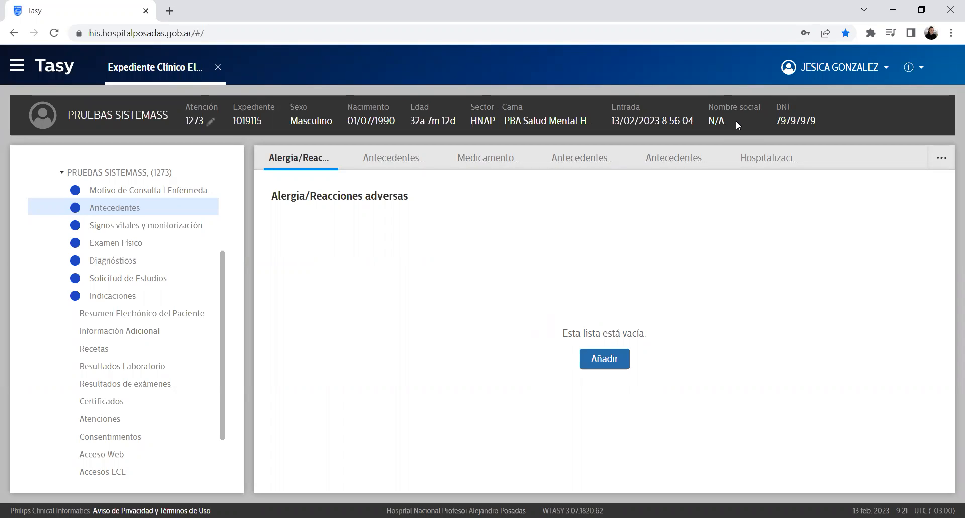
Step: Start a new allergy record and choose Látex as the causative agent
{"action": "left_click", "coordinate": [605, 359]}
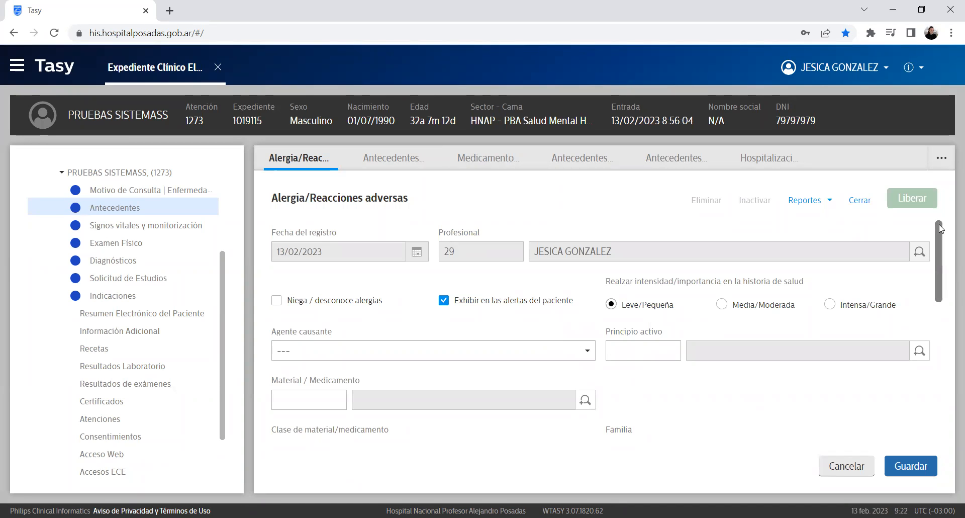
{"action": "scroll", "coordinate": [945, 249], "scroll_direction": "down", "scroll_amount": 1}
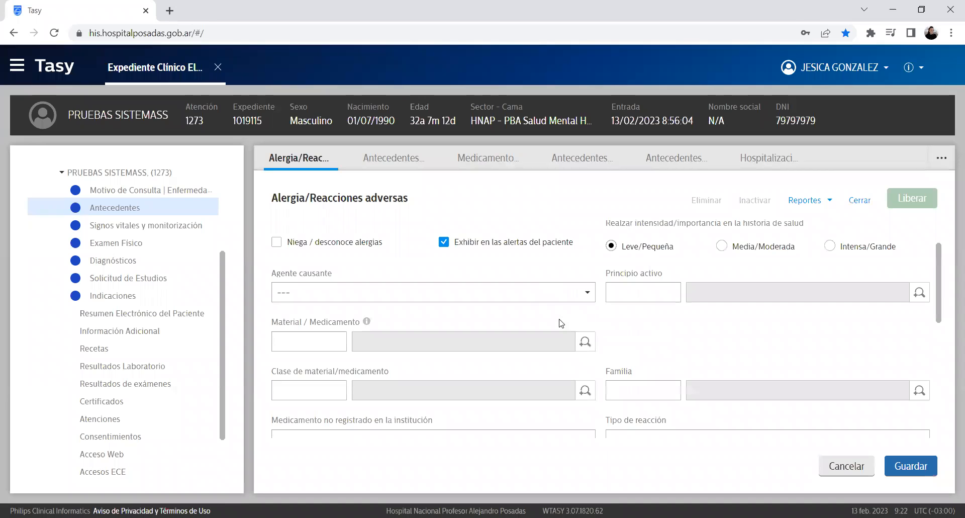
{"action": "left_click", "coordinate": [540, 296]}
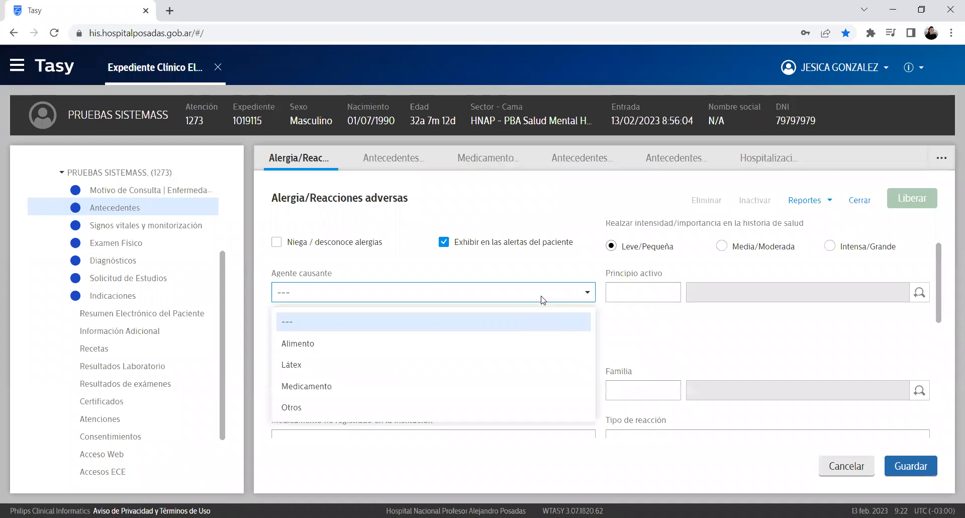
{"action": "left_click", "coordinate": [758, 327]}
{"action": "left_click", "coordinate": [458, 292]}
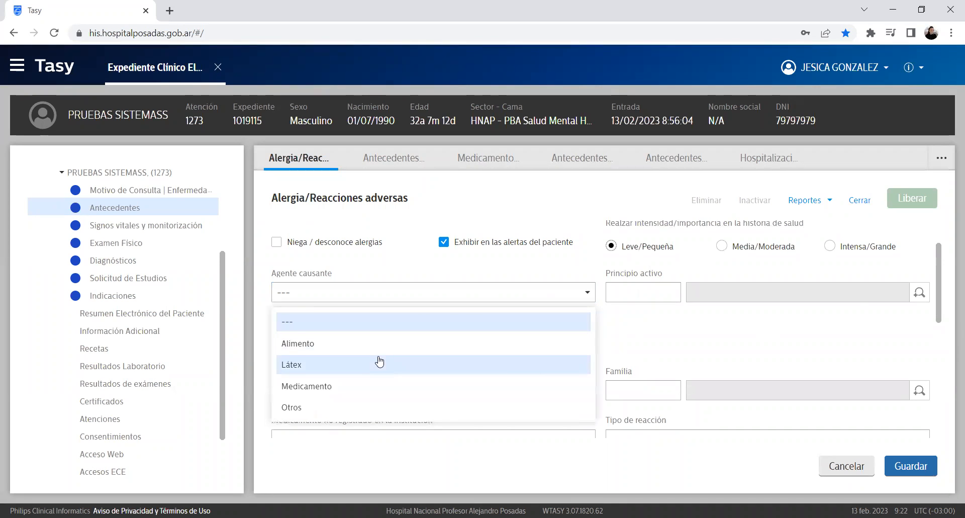
{"action": "left_click", "coordinate": [377, 361]}
{"action": "left_click_drag", "start_coordinate": [938, 274], "coordinate": [951, 240]}
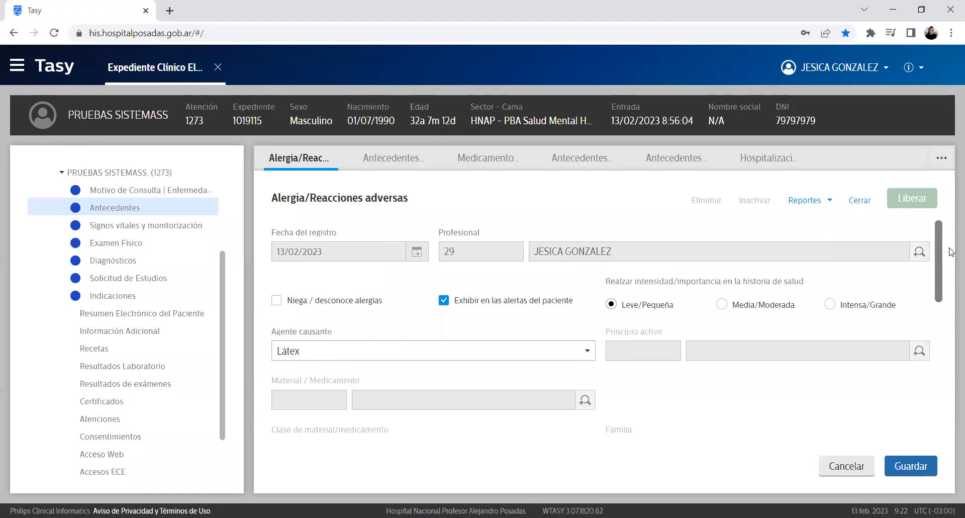
{"action": "scroll", "coordinate": [713, 310], "scroll_direction": "down", "scroll_amount": 1}
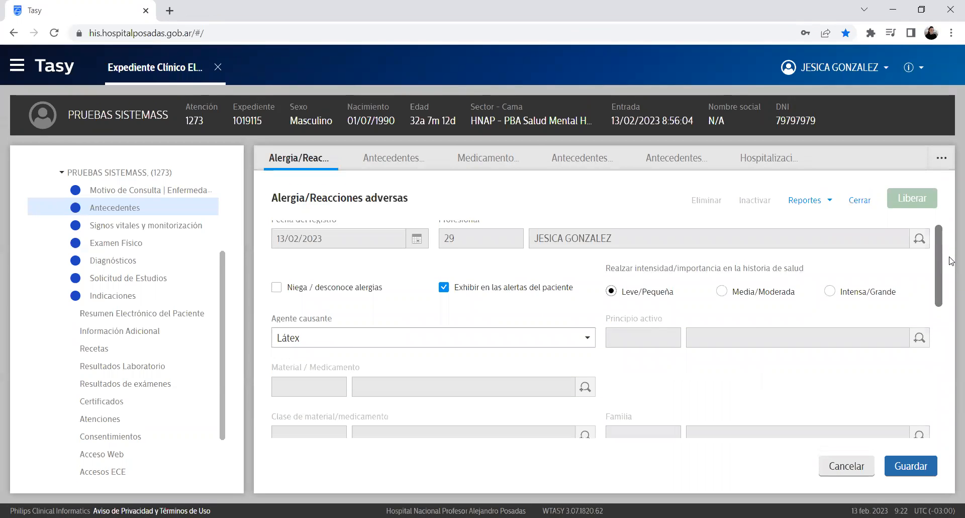
{"action": "left_click_drag", "start_coordinate": [612, 263], "coordinate": [677, 266]}
{"action": "left_click_drag", "start_coordinate": [939, 268], "coordinate": [950, 301]}
{"action": "scroll", "coordinate": [949, 305], "scroll_direction": "down", "scroll_amount": 2}
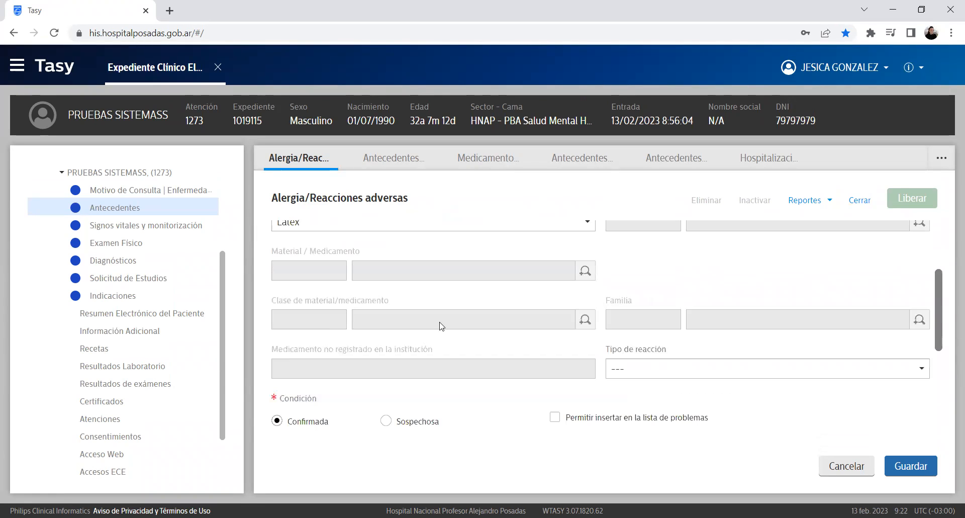
{"action": "scroll", "coordinate": [440, 326], "scroll_direction": "down", "scroll_amount": 5}
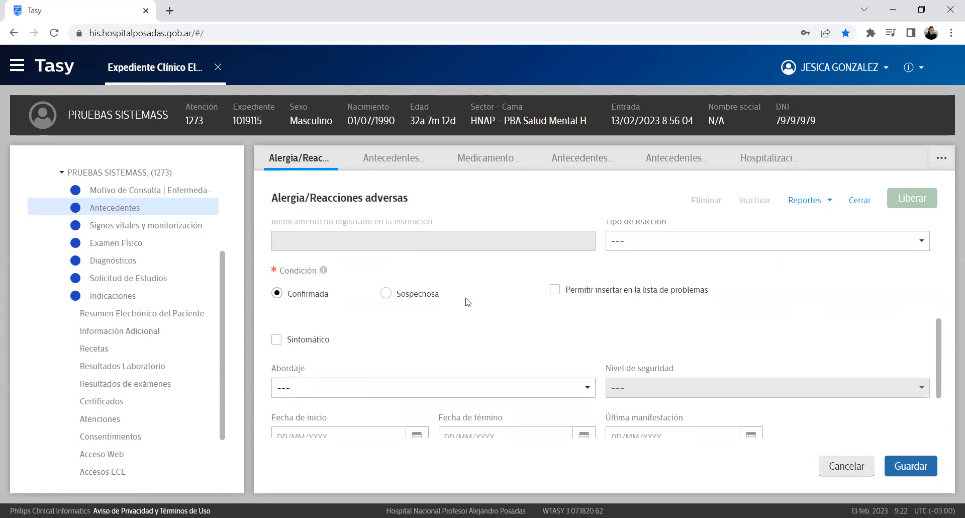
{"action": "scroll", "coordinate": [950, 372], "scroll_direction": "down", "scroll_amount": 4}
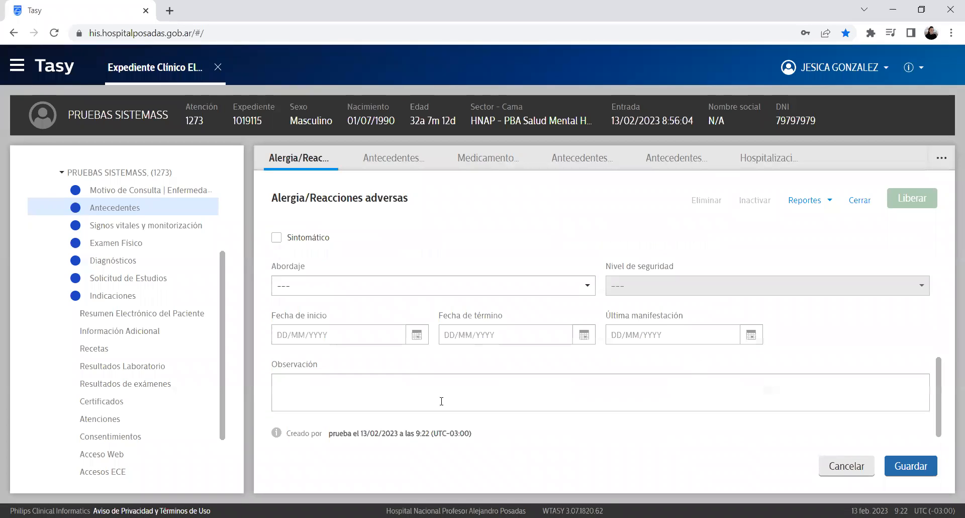
{"action": "scroll", "coordinate": [812, 352], "scroll_direction": "up", "scroll_amount": 7}
{"action": "scroll", "coordinate": [812, 352], "scroll_direction": "down", "scroll_amount": 7}
Step: Enter the observation 'FGFGFGFGF' and switch the causative agent to Medicamento
{"action": "left_click", "coordinate": [476, 389]}
{"action": "type", "text": "FGFGFGFGF"}
{"action": "scroll", "coordinate": [673, 322], "scroll_direction": "up", "scroll_amount": 7}
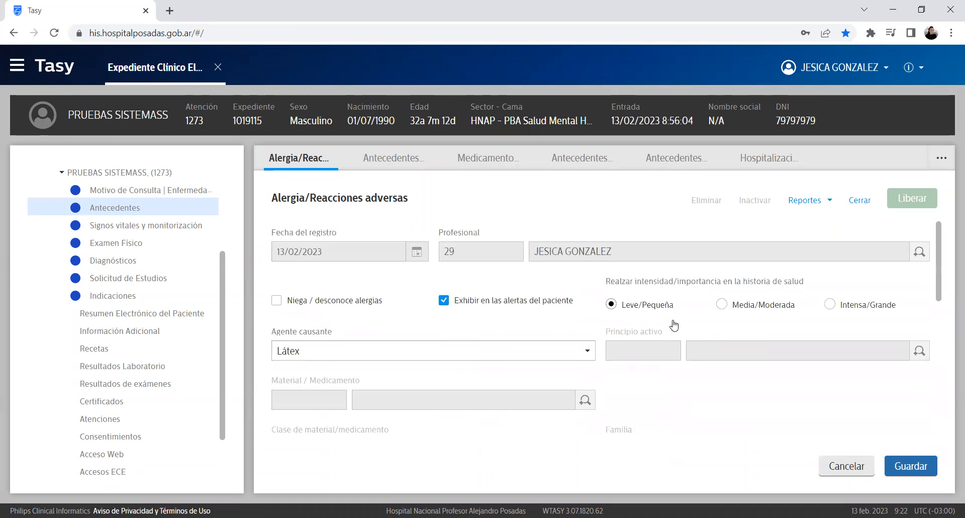
{"action": "scroll", "coordinate": [560, 291], "scroll_direction": "down", "scroll_amount": 2}
{"action": "left_click", "coordinate": [528, 294]}
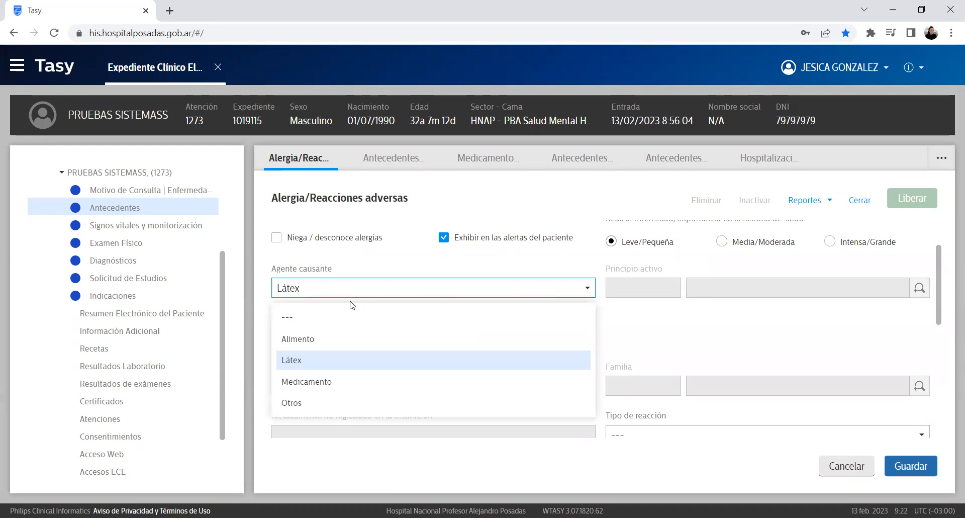
{"action": "left_click", "coordinate": [367, 380]}
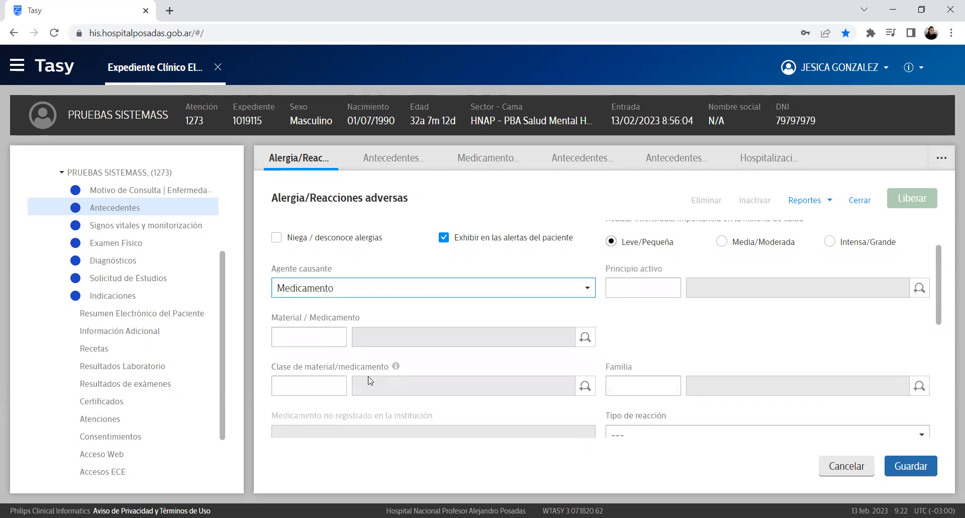
{"action": "scroll", "coordinate": [703, 311], "scroll_direction": "down", "scroll_amount": 2}
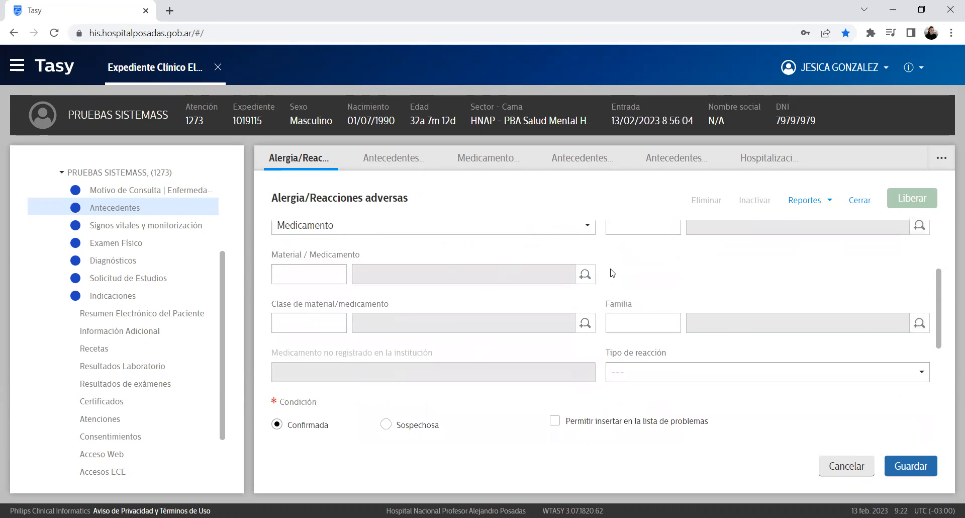
{"action": "scroll", "coordinate": [609, 274], "scroll_direction": "up", "scroll_amount": 2}
{"action": "left_click_drag", "start_coordinate": [279, 317], "coordinate": [356, 317]}
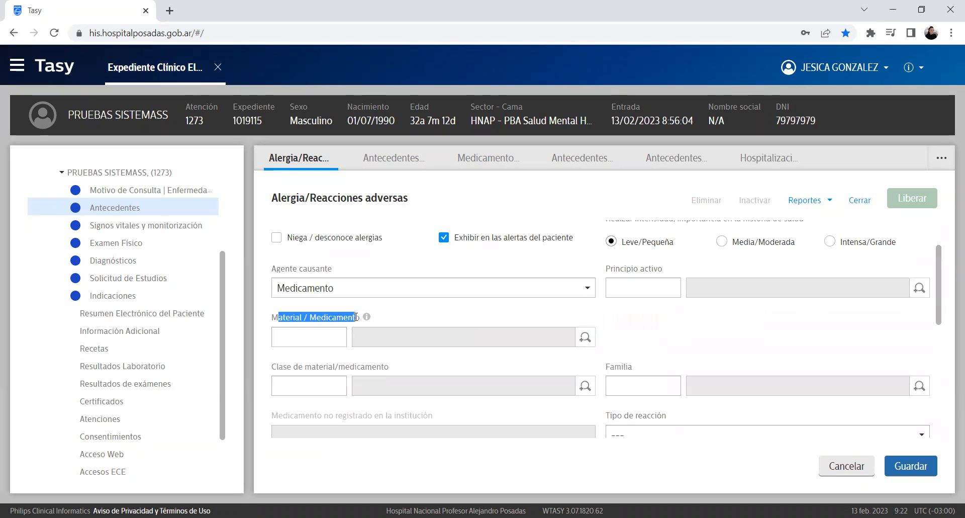
{"action": "left_click_drag", "start_coordinate": [335, 367], "coordinate": [391, 371]}
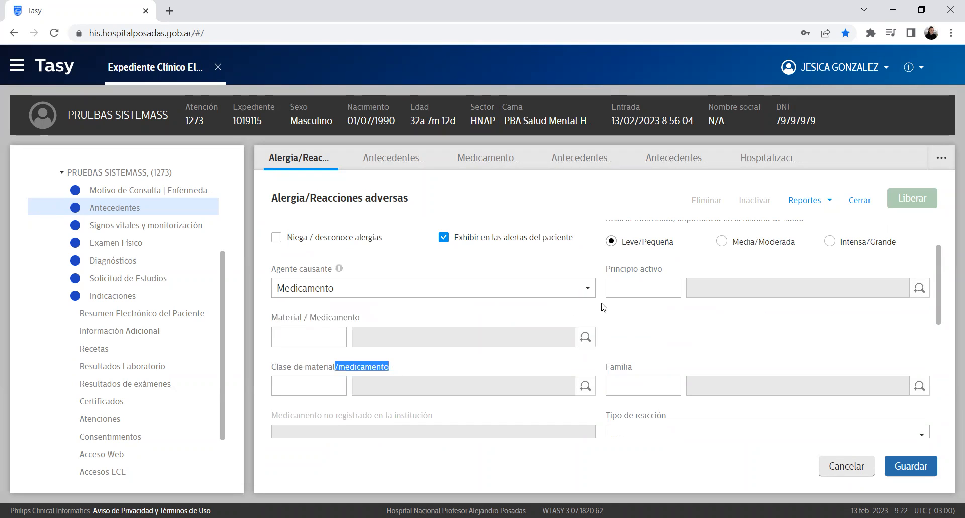
{"action": "left_click", "coordinate": [800, 336]}
{"action": "left_click_drag", "start_coordinate": [611, 368], "coordinate": [633, 368]}
{"action": "left_click", "coordinate": [728, 346]}
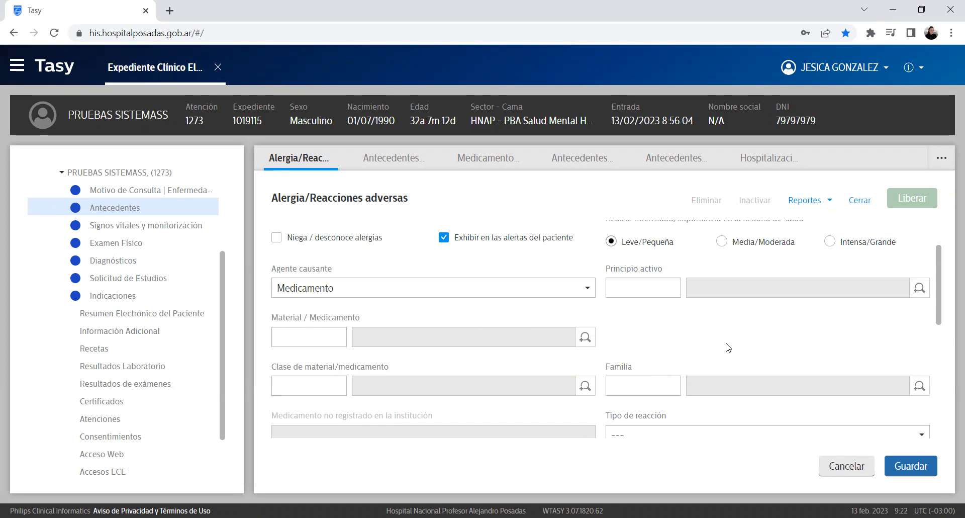
{"action": "scroll", "coordinate": [713, 359], "scroll_direction": "down", "scroll_amount": 3}
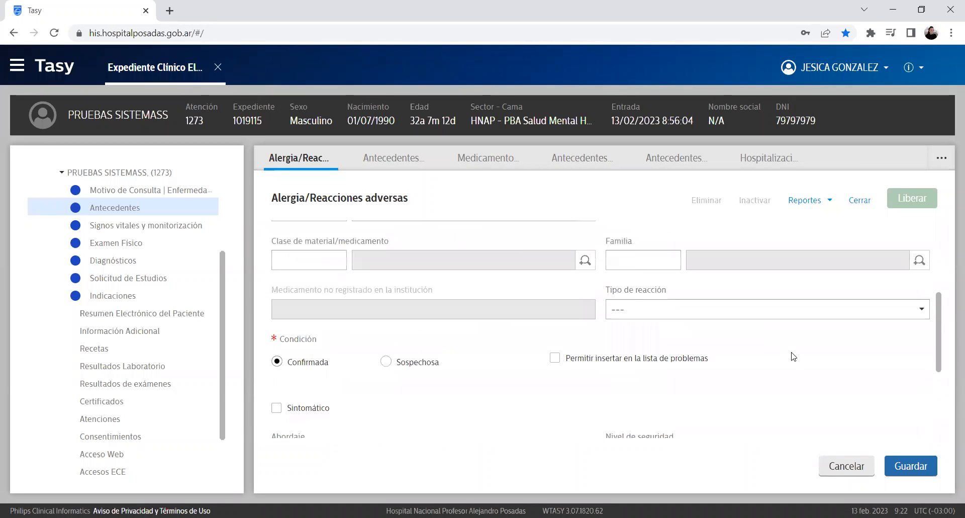
{"action": "scroll", "coordinate": [793, 357], "scroll_direction": "up", "scroll_amount": 2}
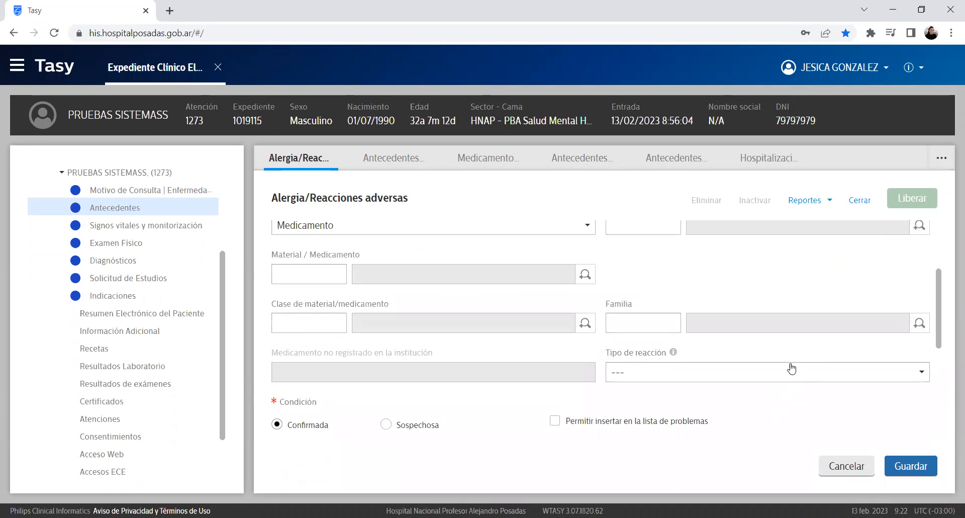
Step: Set the agent back to Látex, intensity moderate, reaction type Erupción, and save the allergy
{"action": "left_click", "coordinate": [791, 368]}
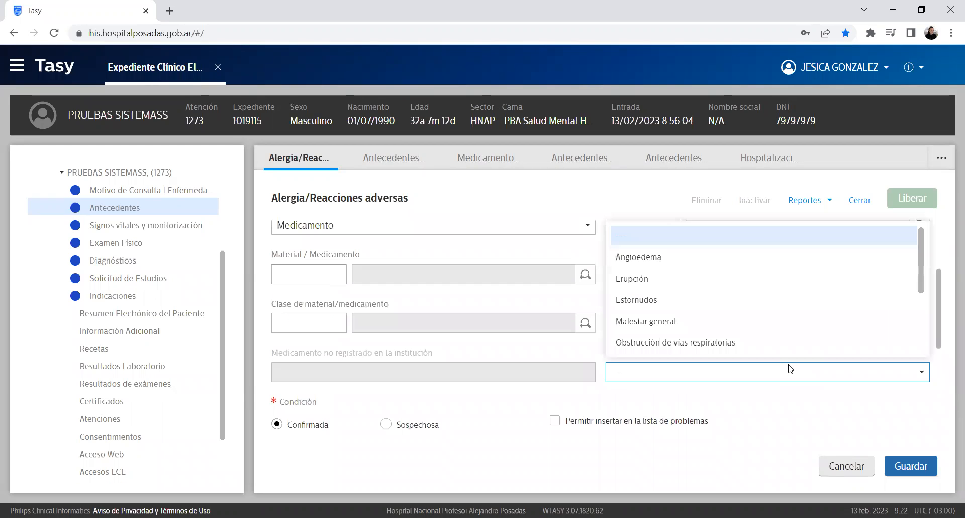
{"action": "left_click", "coordinate": [771, 414]}
{"action": "left_click", "coordinate": [654, 373]}
{"action": "left_click", "coordinate": [422, 239]}
{"action": "scroll", "coordinate": [394, 250], "scroll_direction": "up", "scroll_amount": 3}
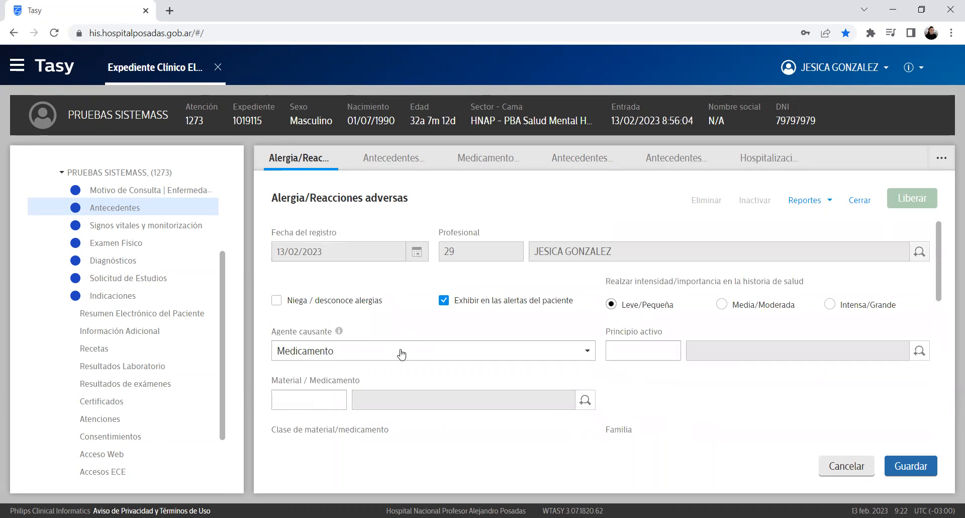
{"action": "left_click", "coordinate": [398, 350]}
{"action": "left_click", "coordinate": [341, 427]}
{"action": "scroll", "coordinate": [672, 347], "scroll_direction": "down", "scroll_amount": 2}
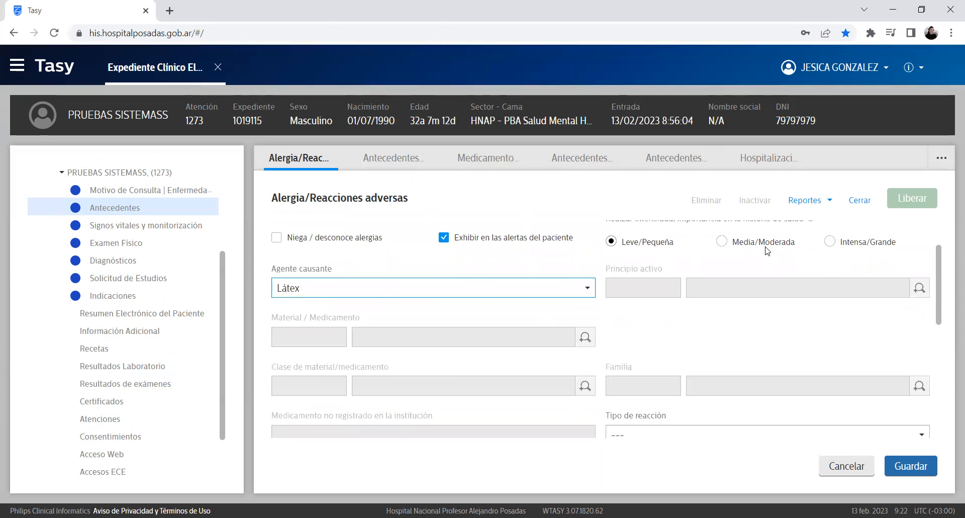
{"action": "left_click", "coordinate": [724, 243]}
{"action": "scroll", "coordinate": [671, 372], "scroll_direction": "down", "scroll_amount": 2}
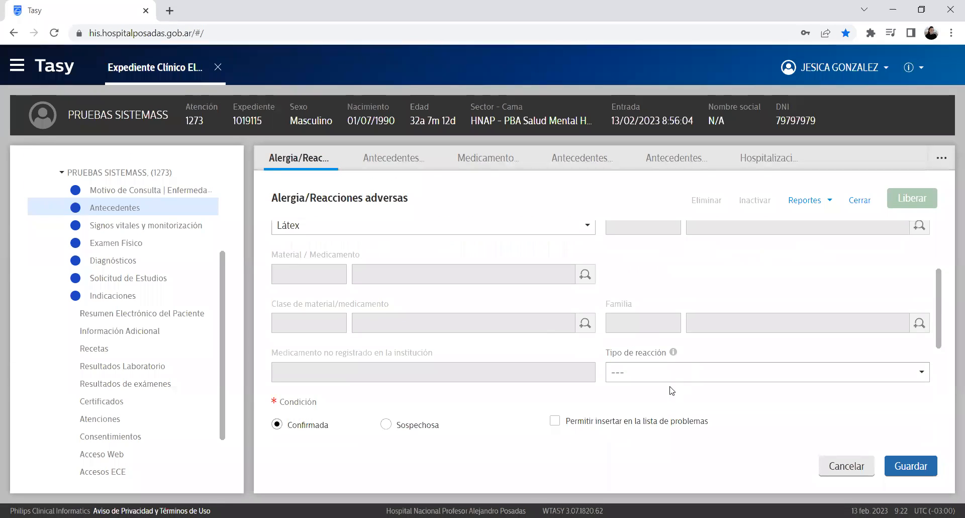
{"action": "left_click", "coordinate": [649, 376]}
{"action": "left_click", "coordinate": [648, 279]}
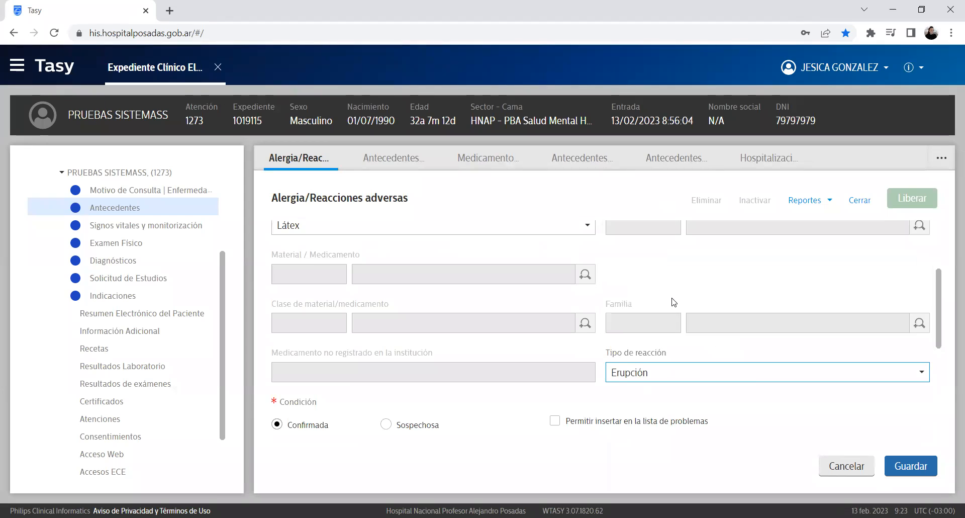
{"action": "scroll", "coordinate": [737, 384], "scroll_direction": "down", "scroll_amount": 4}
{"action": "scroll", "coordinate": [444, 350], "scroll_direction": "down", "scroll_amount": 3}
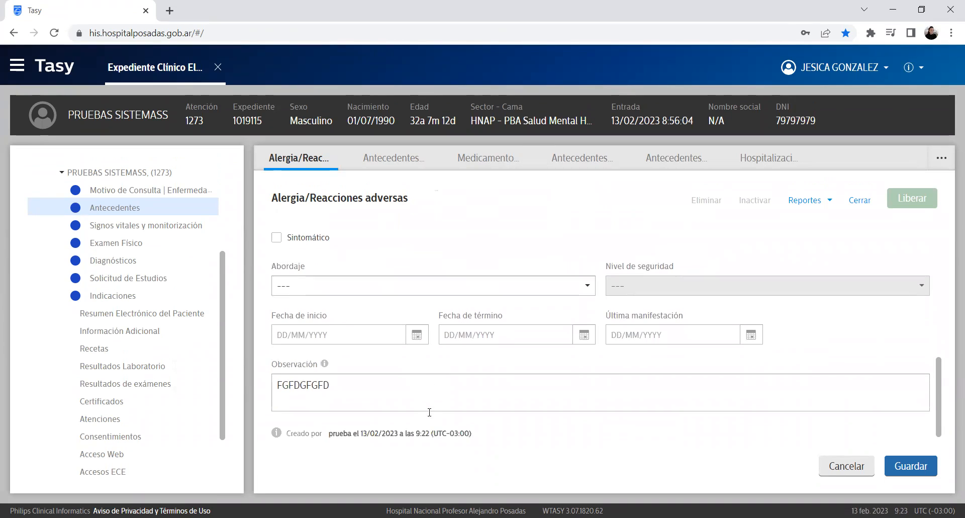
{"action": "left_click", "coordinate": [926, 468]}
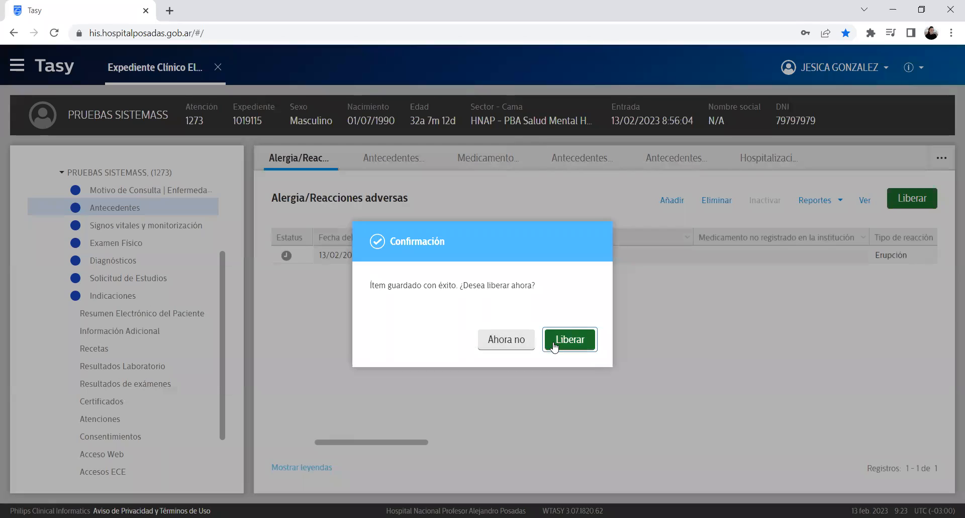
Step: Release the Látex allergy and switch to the empty Antecedentes patológicos category
{"action": "left_click", "coordinate": [554, 346]}
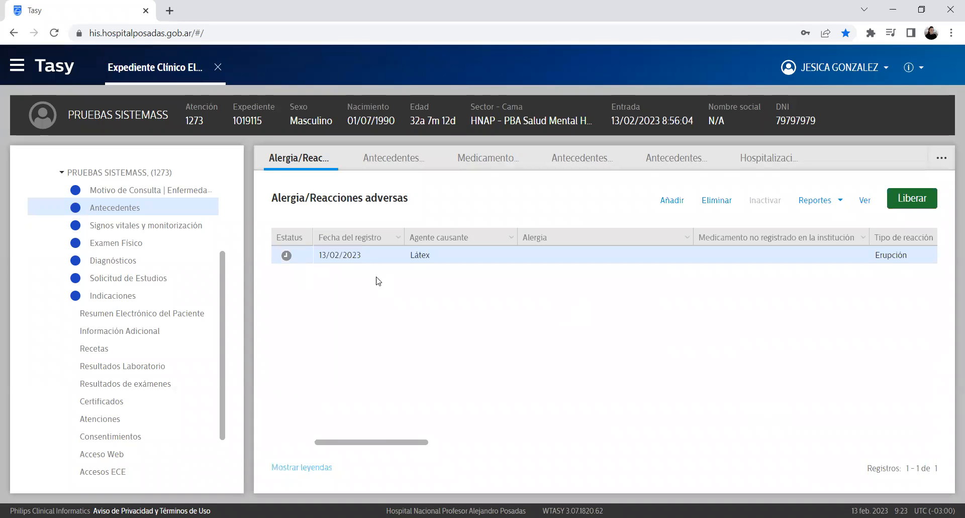
{"action": "left_click_drag", "start_coordinate": [424, 442], "coordinate": [340, 497]}
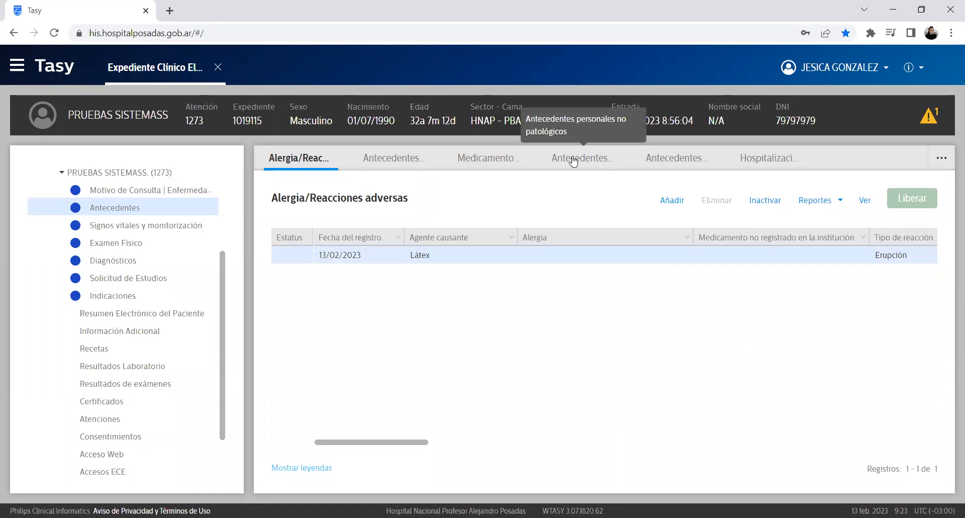
{"action": "left_click", "coordinate": [392, 159]}
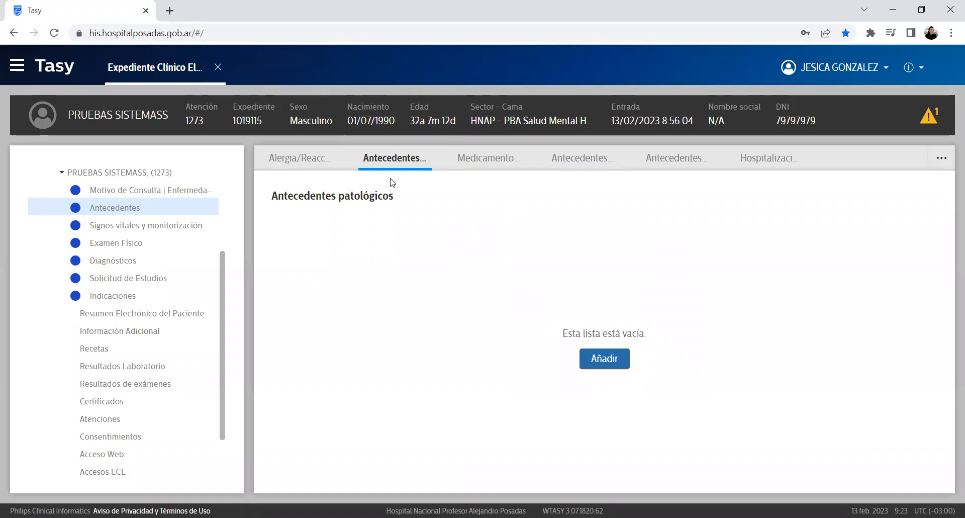
Step: Add a new pathological history entry and scroll through its blank form
{"action": "left_click", "coordinate": [625, 360]}
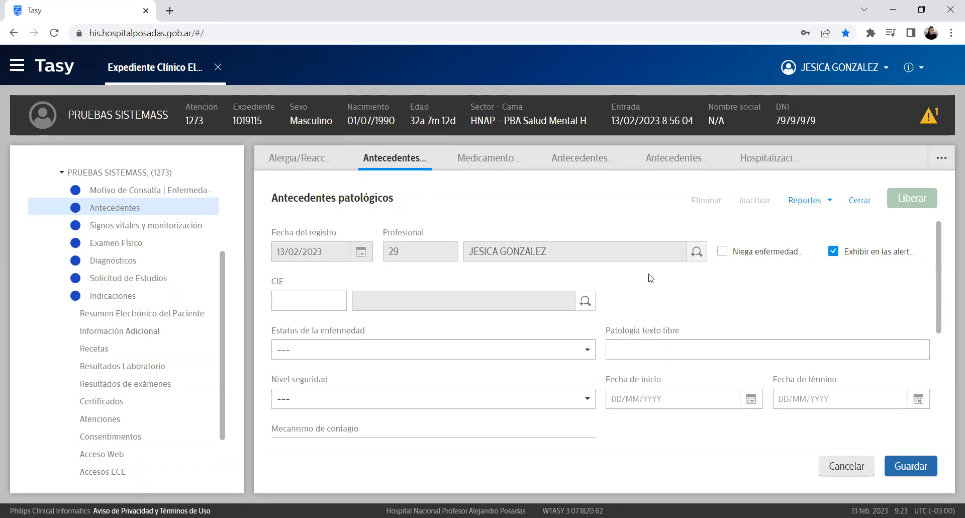
{"action": "scroll", "coordinate": [638, 305], "scroll_direction": "down", "scroll_amount": 3}
{"action": "scroll", "coordinate": [638, 305], "scroll_direction": "up", "scroll_amount": 3}
{"action": "left_click_drag", "start_coordinate": [939, 232], "coordinate": [946, 210]}
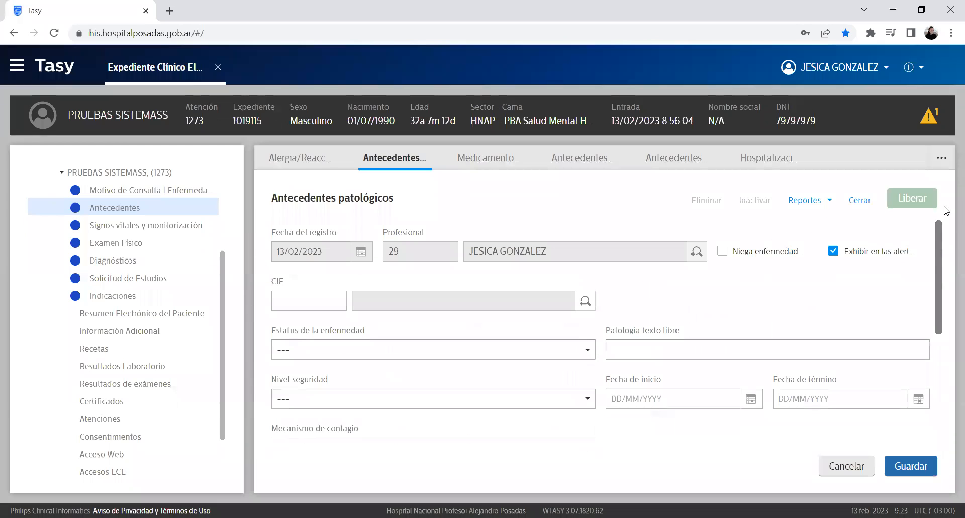
{"action": "scroll", "coordinate": [717, 312], "scroll_direction": "down", "scroll_amount": 3}
{"action": "scroll", "coordinate": [717, 316], "scroll_direction": "down", "scroll_amount": 1}
{"action": "scroll", "coordinate": [716, 314], "scroll_direction": "up", "scroll_amount": 4}
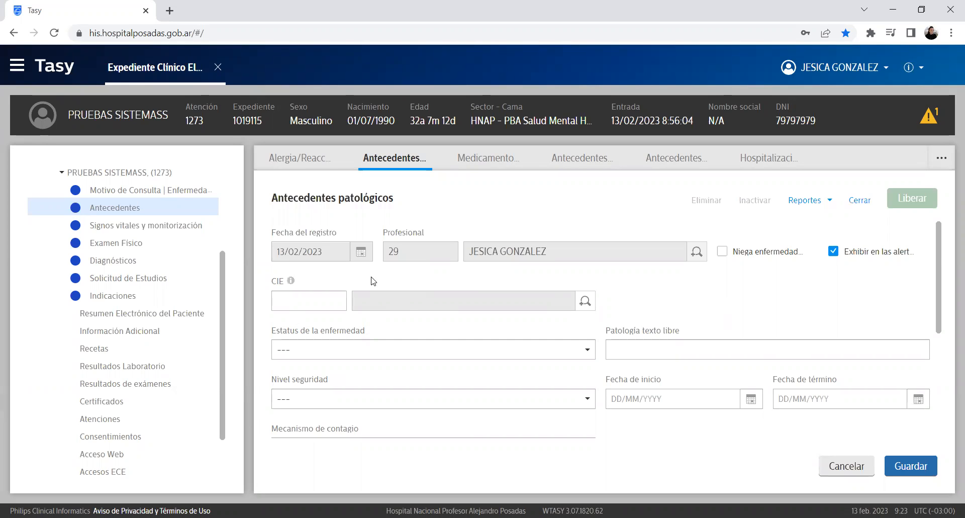
{"action": "scroll", "coordinate": [768, 242], "scroll_direction": "down", "scroll_amount": 2}
{"action": "scroll", "coordinate": [686, 267], "scroll_direction": "up", "scroll_amount": 2}
Step: Focus the free-text pathology field, then move to the CIE diagnosis code field
{"action": "double_click", "coordinate": [276, 281]}
{"action": "left_click", "coordinate": [673, 350]}
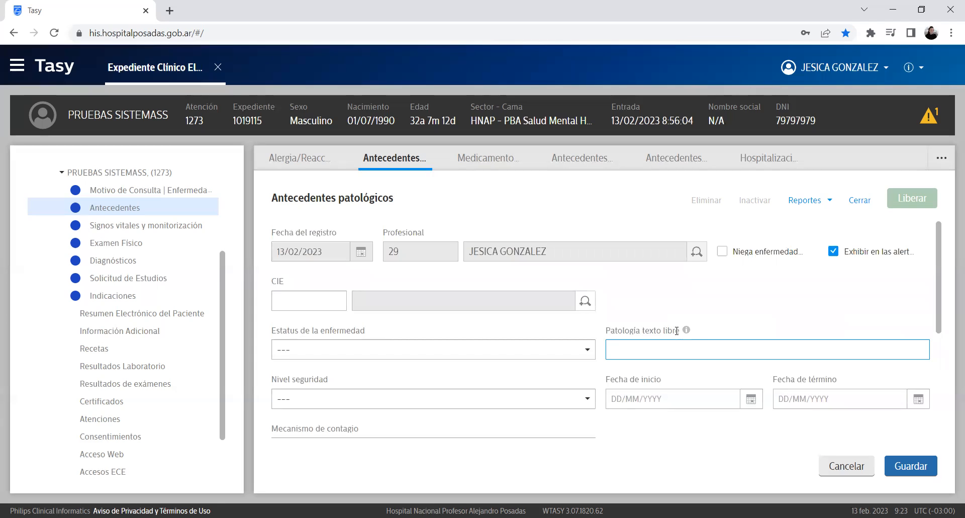
{"action": "left_click_drag", "start_coordinate": [676, 330], "coordinate": [594, 329]}
{"action": "left_click", "coordinate": [764, 320]}
{"action": "left_click", "coordinate": [692, 353]}
{"action": "left_click", "coordinate": [312, 302]}
Step: Search CIE 10 descriptions for 'DIAB' and pick E10 Diabetes mellitus insulinodependiente from page 2
{"action": "left_click", "coordinate": [584, 307]}
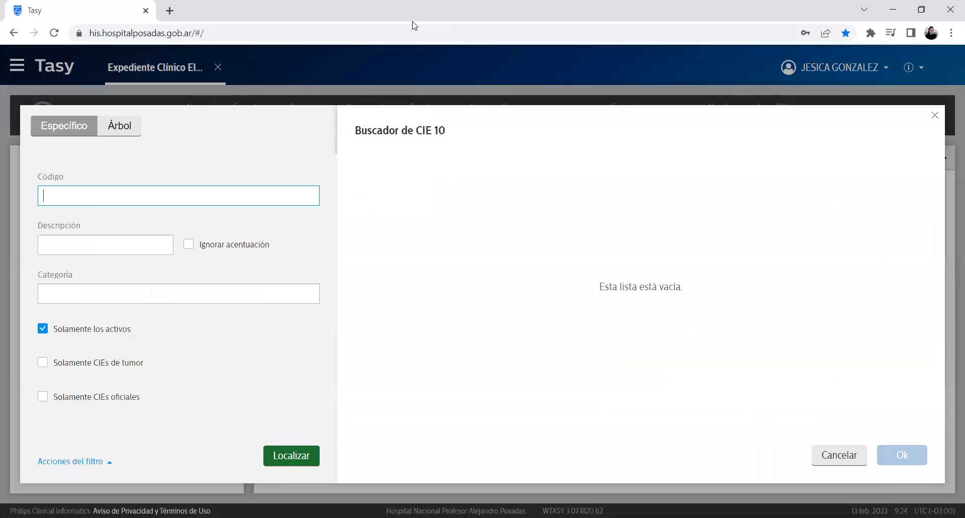
{"action": "left_click", "coordinate": [111, 245]}
{"action": "type", "text": "DIABE"}
{"action": "key", "text": "Return"}
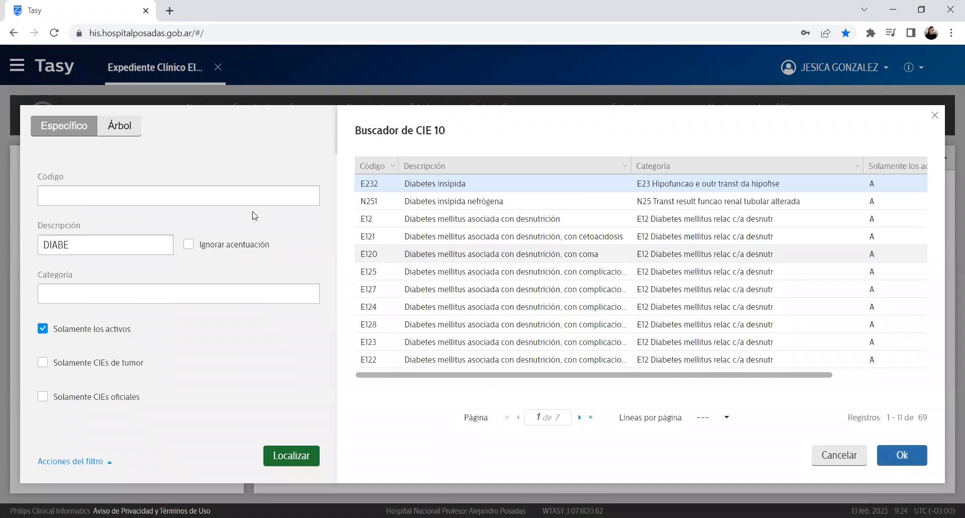
{"action": "left_click", "coordinate": [580, 417]}
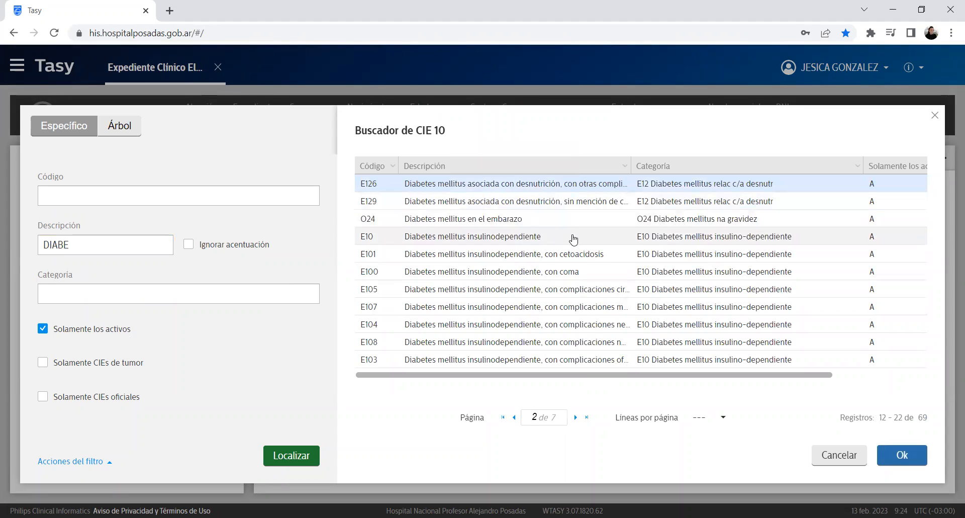
{"action": "left_click", "coordinate": [570, 237]}
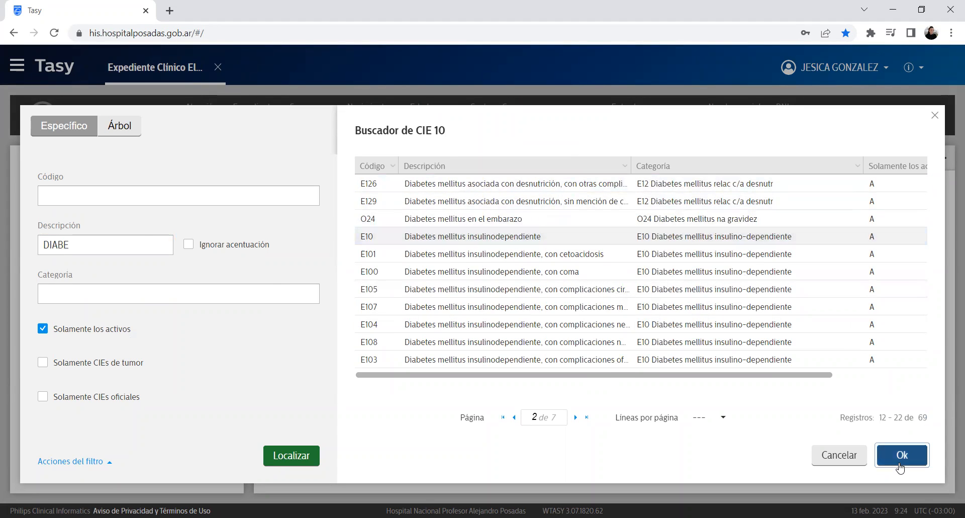
{"action": "left_click", "coordinate": [902, 455]}
Step: Look over the entry's form and its Abordaje notes field, leaving it unchanged
{"action": "scroll", "coordinate": [452, 295], "scroll_direction": "down", "scroll_amount": 4}
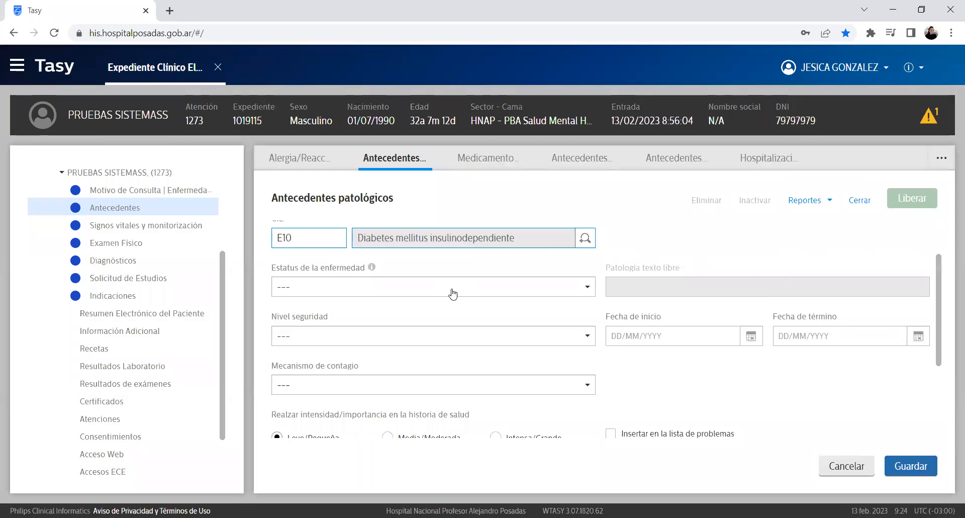
{"action": "scroll", "coordinate": [525, 330], "scroll_direction": "up", "scroll_amount": 4}
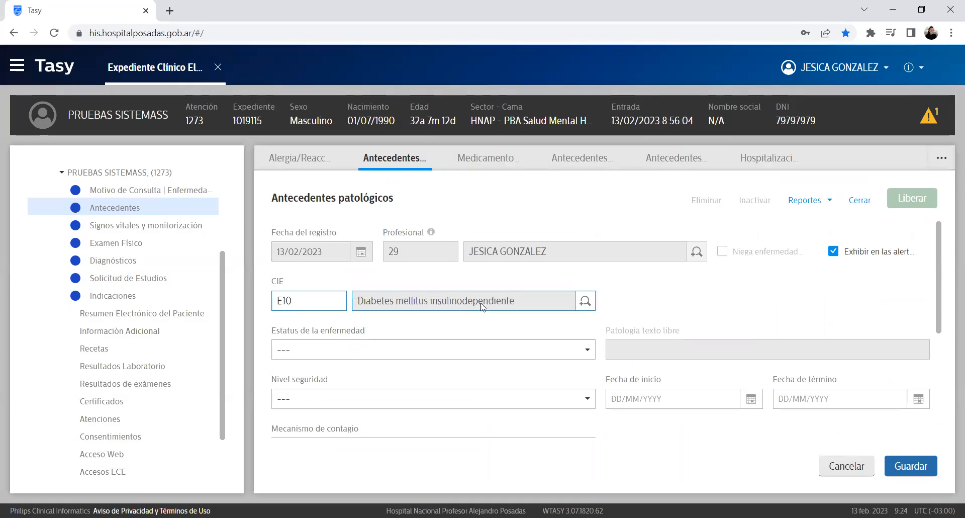
{"action": "scroll", "coordinate": [946, 258], "scroll_direction": "down", "scroll_amount": 1}
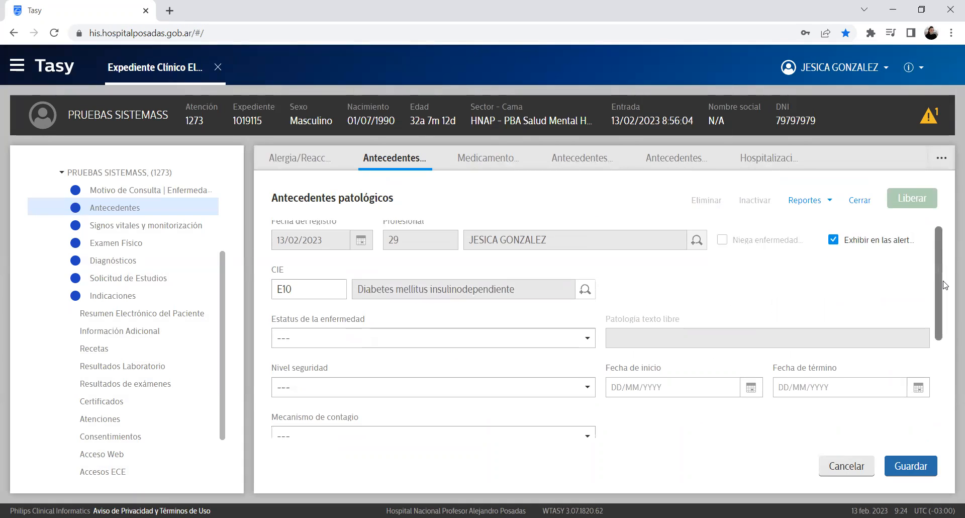
{"action": "scroll", "coordinate": [949, 281], "scroll_direction": "down", "scroll_amount": 1}
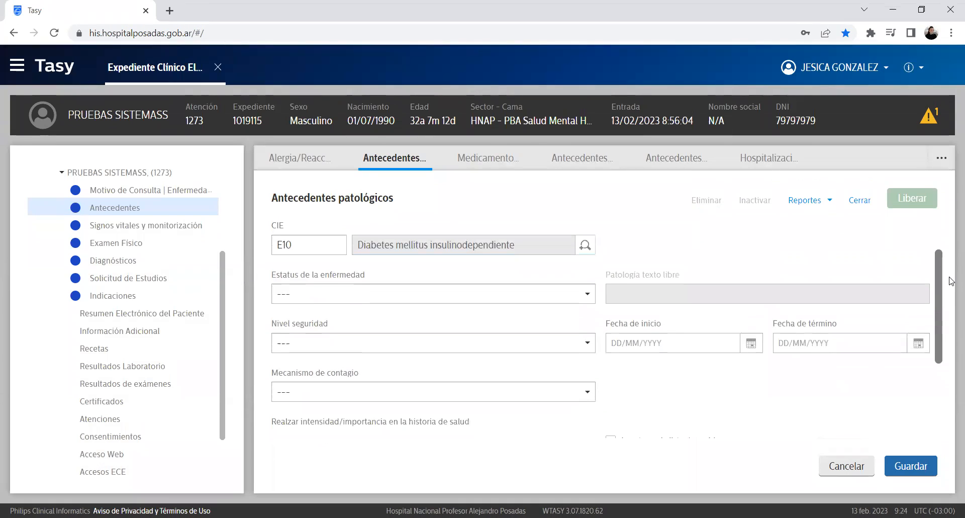
{"action": "scroll", "coordinate": [950, 301], "scroll_direction": "down", "scroll_amount": 1}
{"action": "scroll", "coordinate": [950, 332], "scroll_direction": "down", "scroll_amount": 4}
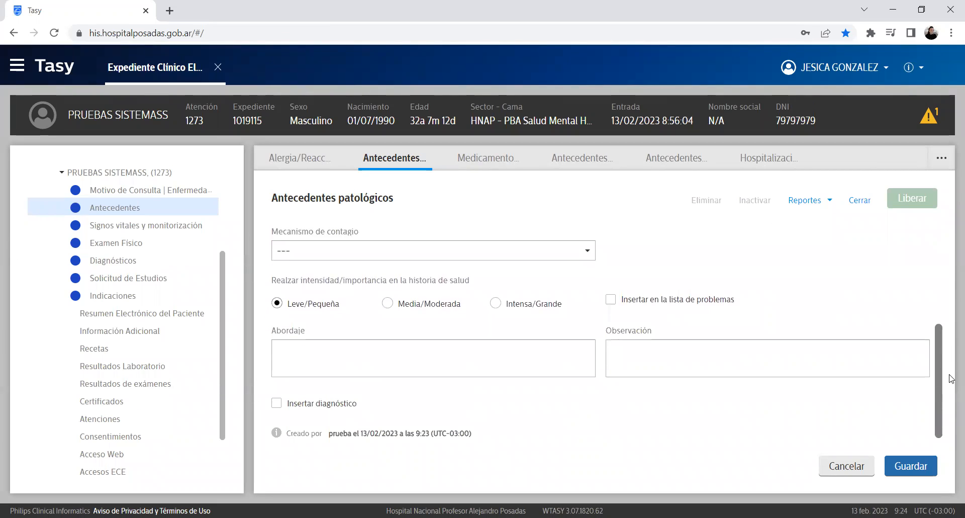
{"action": "left_click", "coordinate": [348, 329]}
{"action": "left_click_drag", "start_coordinate": [291, 279], "coordinate": [443, 281]}
{"action": "left_click", "coordinate": [287, 282]}
{"action": "left_click_drag", "start_coordinate": [303, 279], "coordinate": [459, 281]}
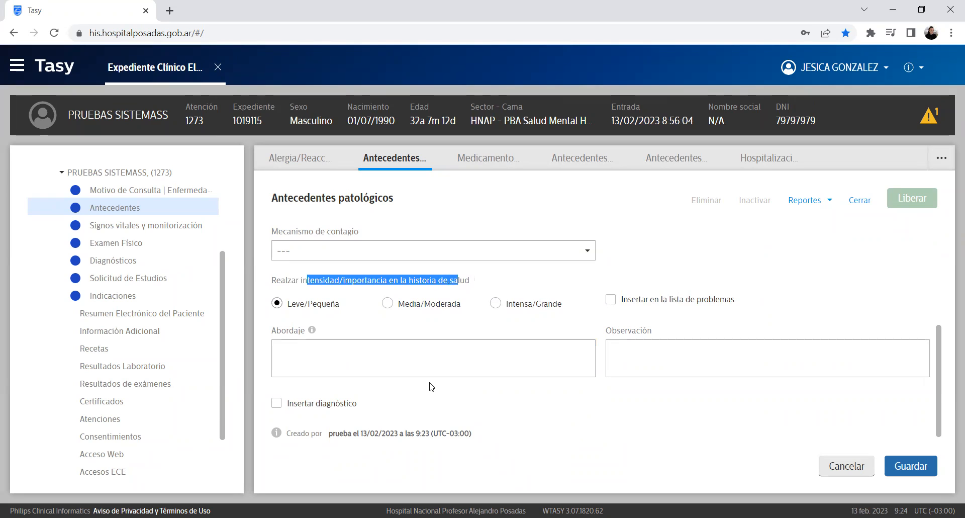
{"action": "left_click", "coordinate": [420, 363]}
{"action": "scroll", "coordinate": [474, 354], "scroll_direction": "up", "scroll_amount": 4}
{"action": "scroll", "coordinate": [474, 356], "scroll_direction": "down", "scroll_amount": 4}
{"action": "scroll", "coordinate": [474, 357], "scroll_direction": "up", "scroll_amount": 4}
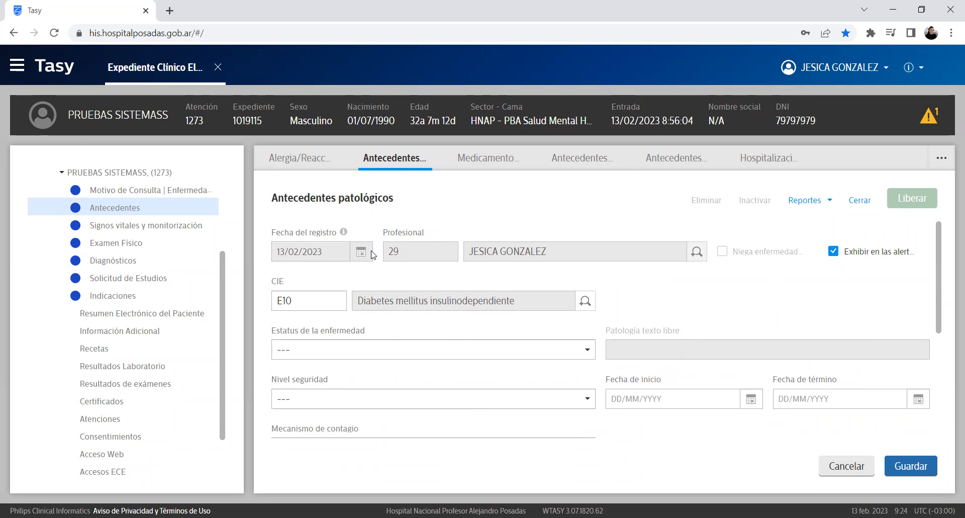
{"action": "left_click", "coordinate": [494, 294]}
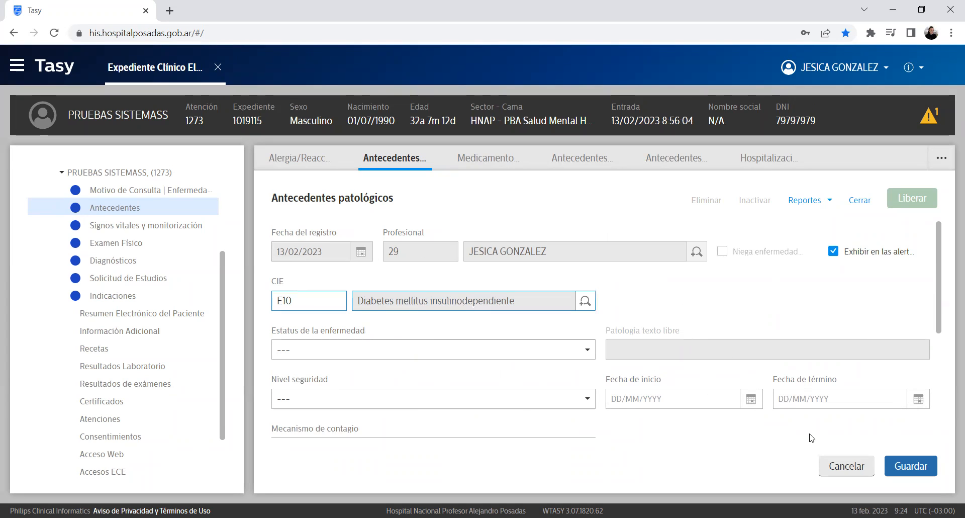
Step: Leave the start date blank, then save and release the E10 antecedent
{"action": "left_click", "coordinate": [686, 401]}
{"action": "left_click", "coordinate": [756, 300]}
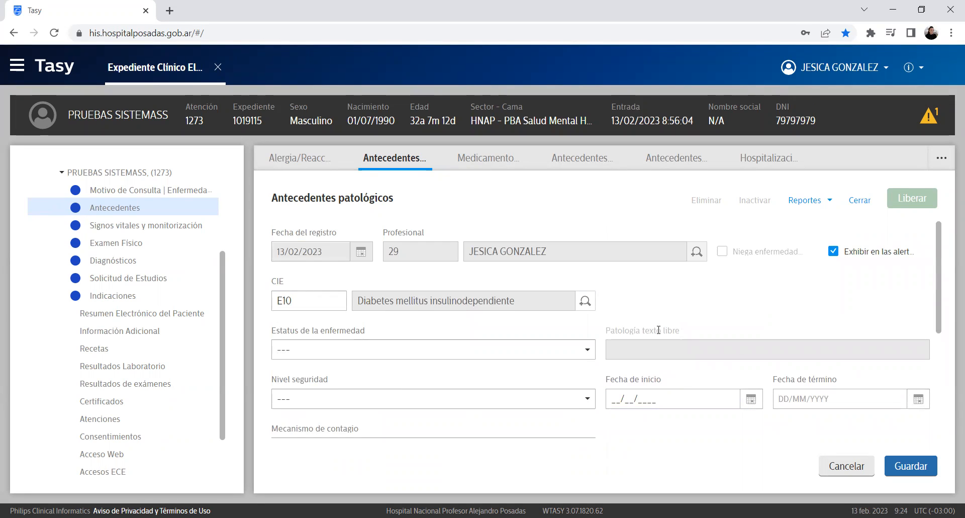
{"action": "scroll", "coordinate": [658, 330], "scroll_direction": "down", "scroll_amount": 3}
{"action": "left_click", "coordinate": [910, 466]}
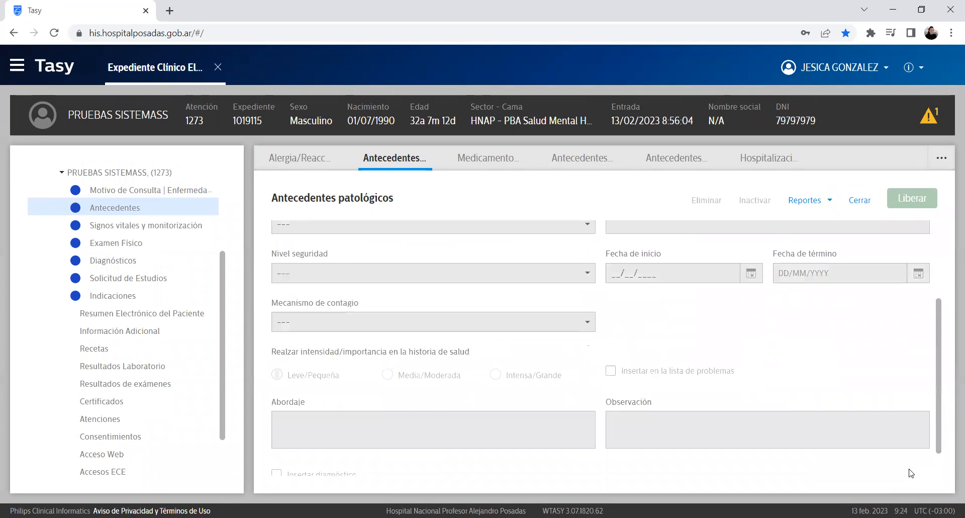
{"action": "left_click", "coordinate": [585, 340]}
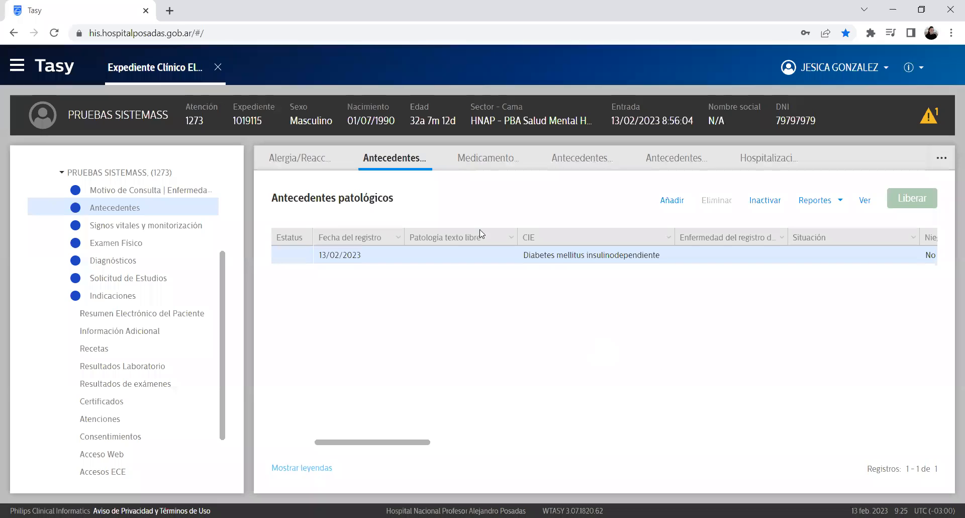
Step: Glance at the allergies tab, return to Antecedentes patológicos, then open Signos vitales y monitorización
{"action": "left_click", "coordinate": [300, 159]}
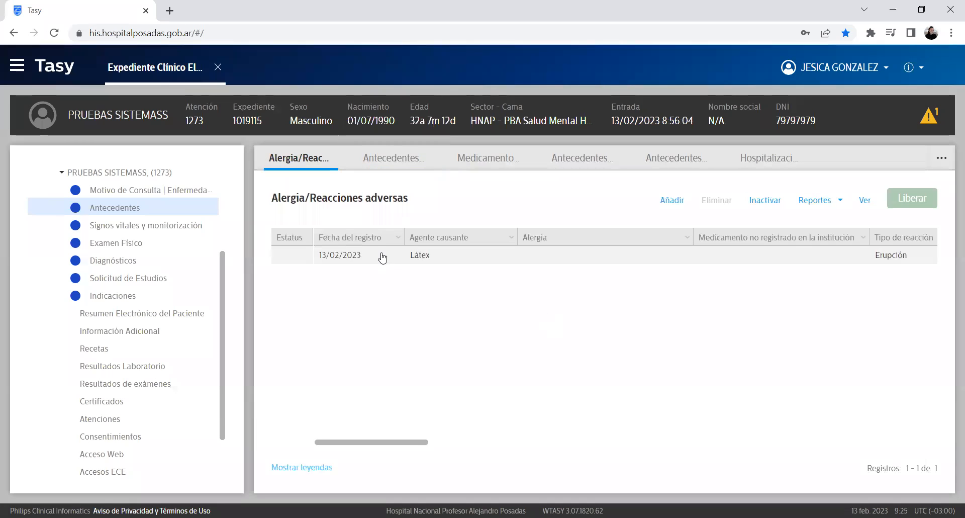
{"action": "left_click", "coordinate": [388, 162]}
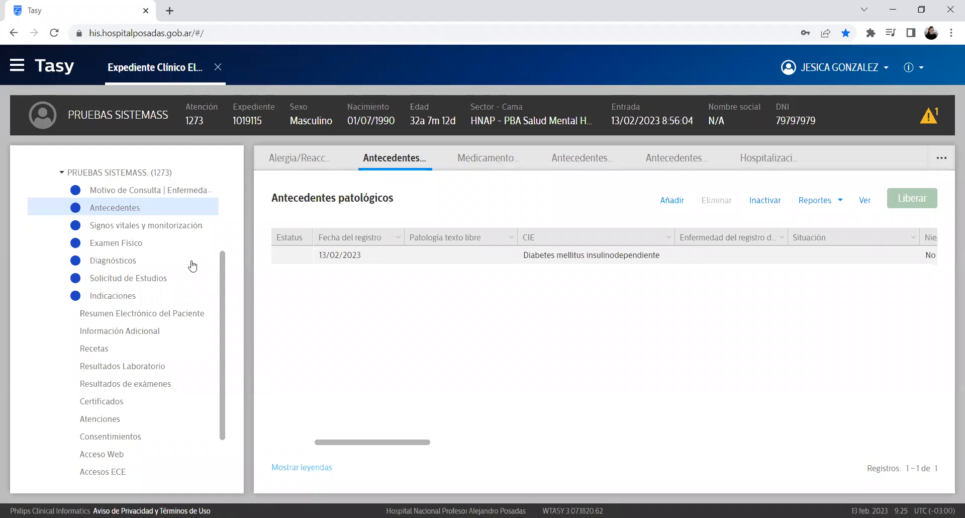
{"action": "left_click", "coordinate": [176, 229]}
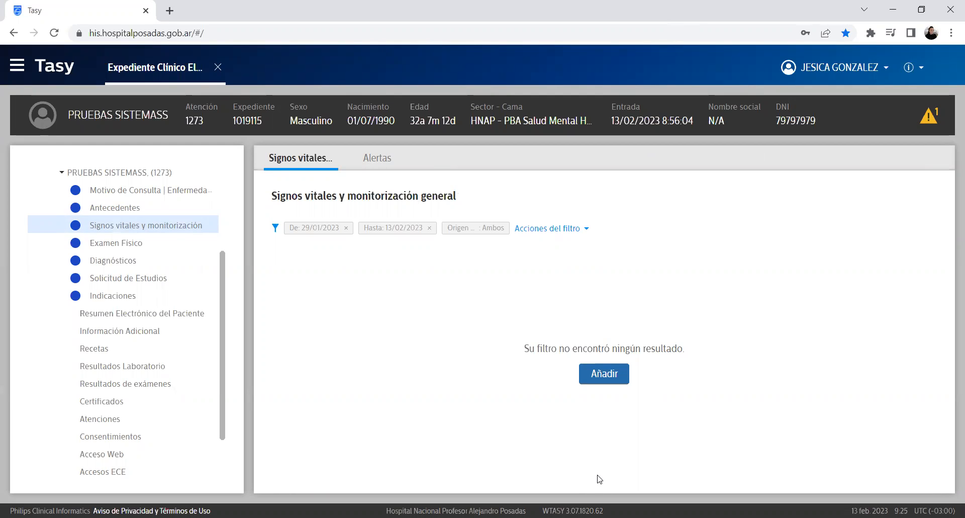
Step: Add a vital signs entry with PAS 120, PAD 66, PAM 84, temperature 36 Axilar; save and release
{"action": "left_click", "coordinate": [613, 372]}
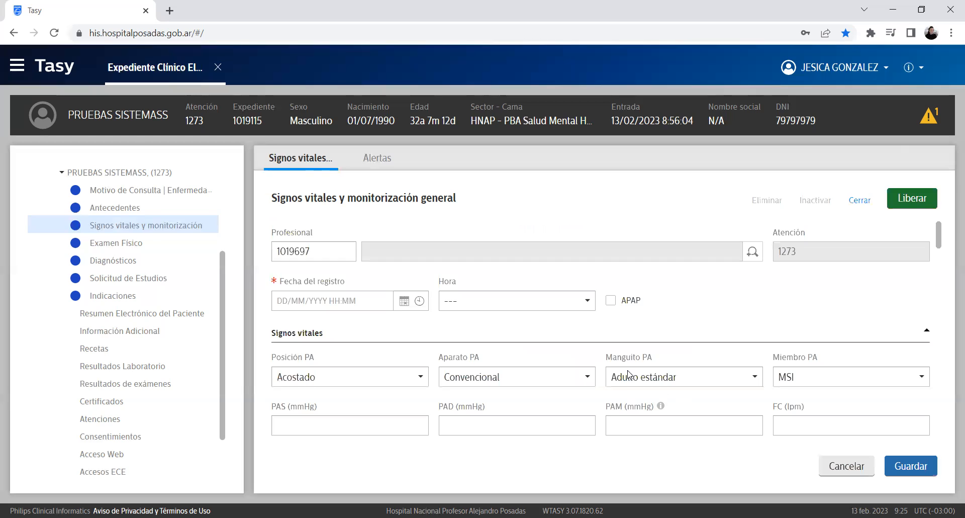
{"action": "scroll", "coordinate": [668, 336], "scroll_direction": "down", "scroll_amount": 2}
{"action": "scroll", "coordinate": [668, 336], "scroll_direction": "up", "scroll_amount": 1}
{"action": "left_click", "coordinate": [364, 358]}
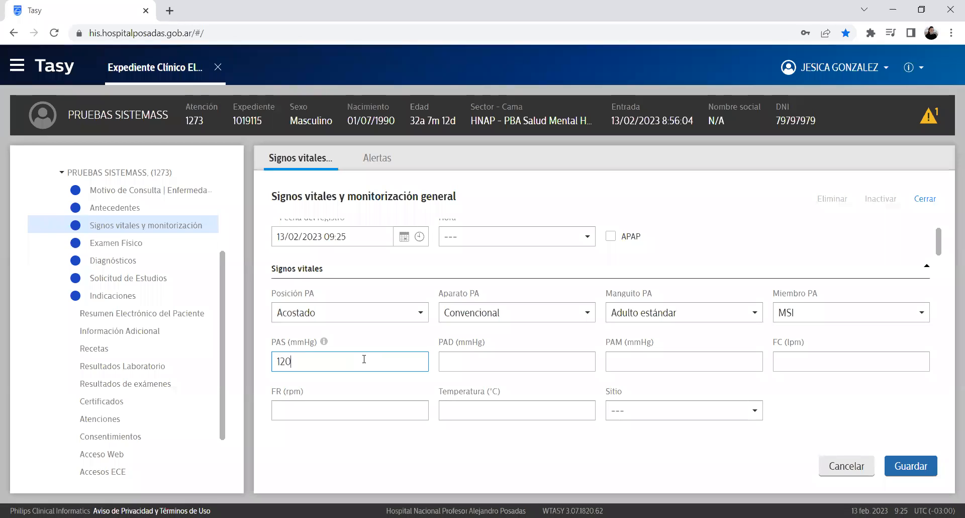
{"action": "left_click", "coordinate": [487, 361]}
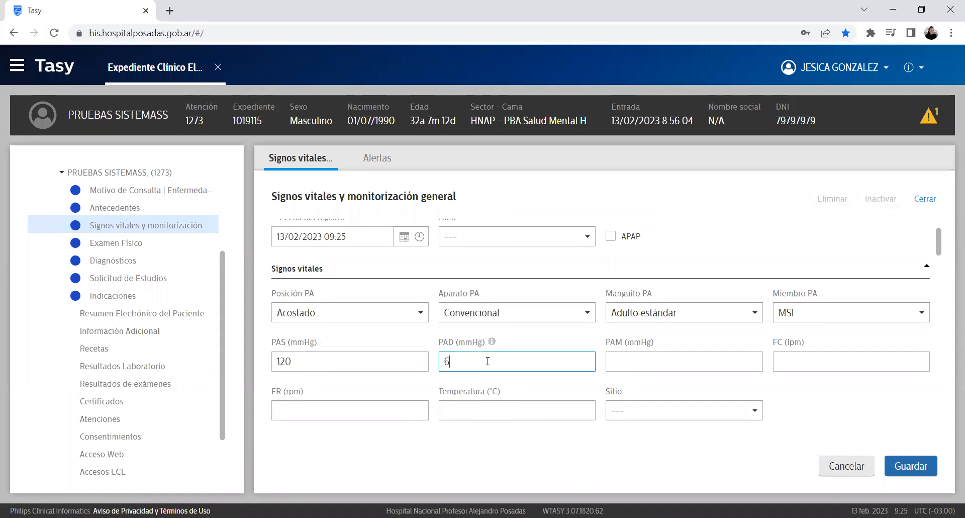
{"action": "left_click", "coordinate": [657, 361]}
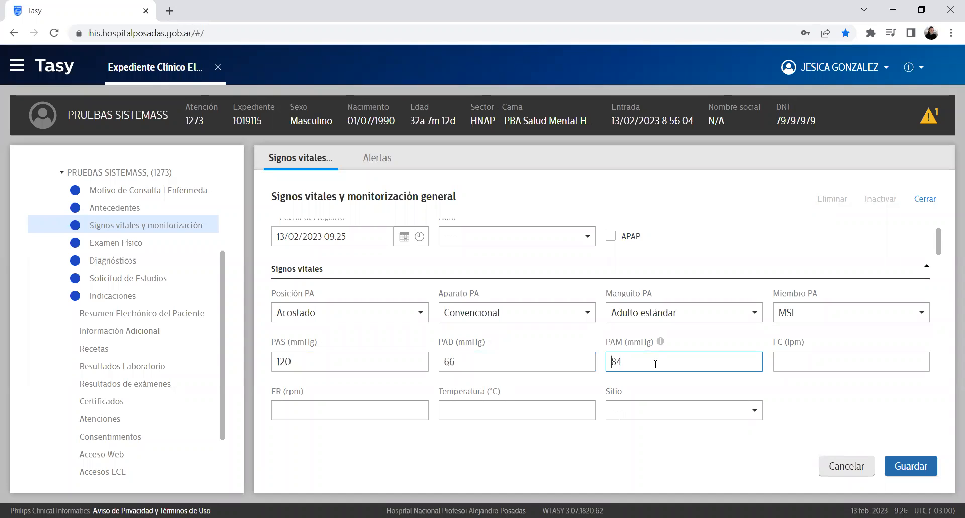
{"action": "left_click_drag", "start_coordinate": [942, 244], "coordinate": [945, 252]}
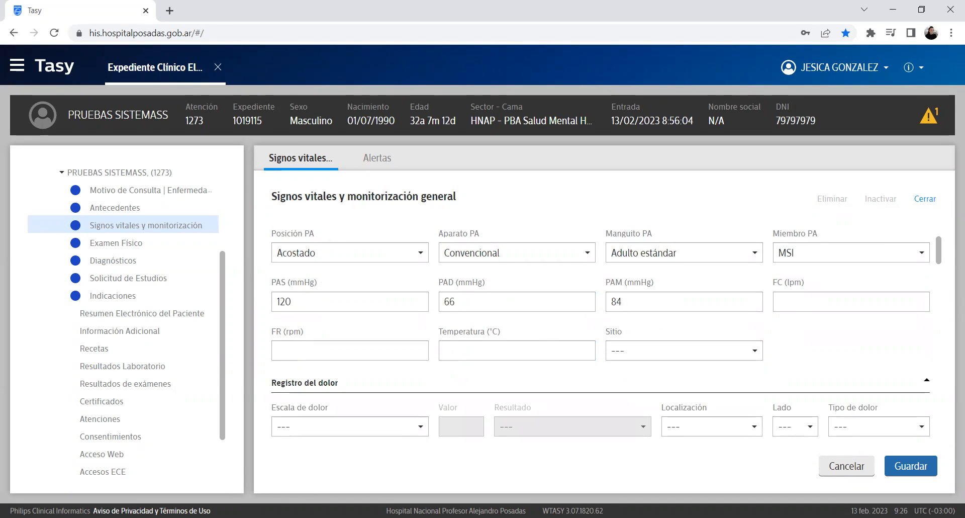
{"action": "left_click", "coordinate": [544, 352]}
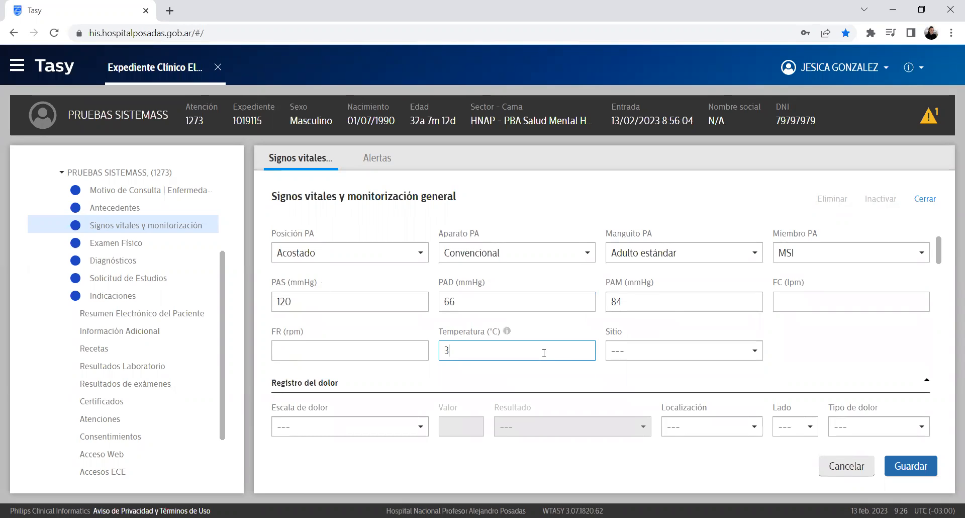
{"action": "left_click", "coordinate": [628, 352]}
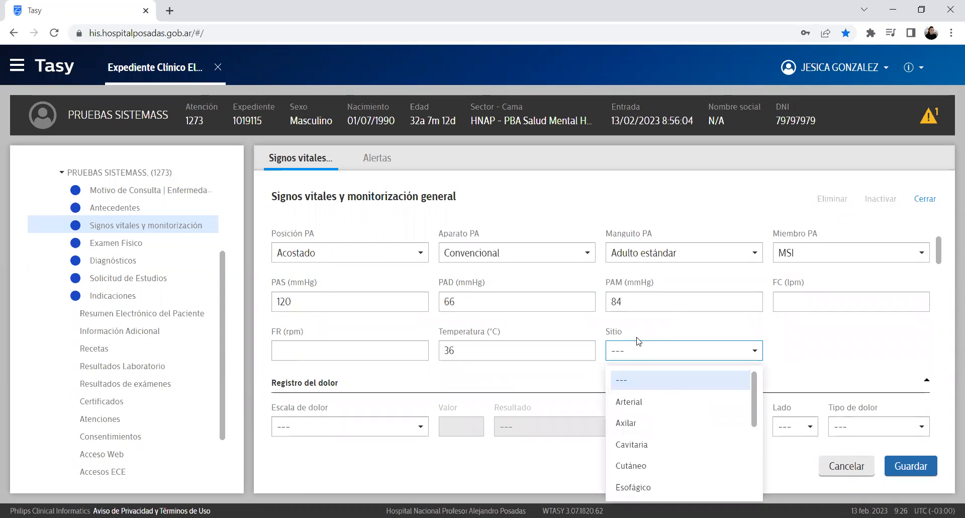
{"action": "left_click", "coordinate": [668, 420]}
{"action": "left_click", "coordinate": [912, 466]}
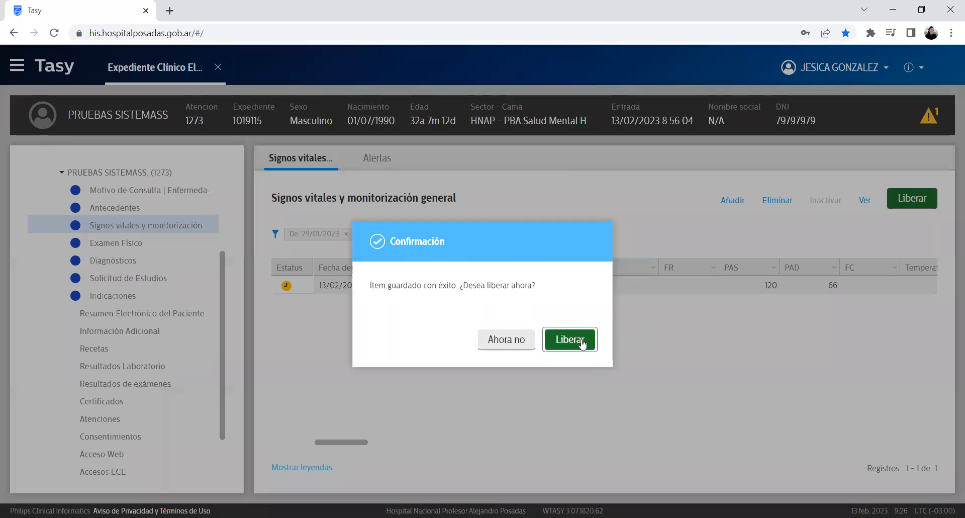
{"action": "left_click", "coordinate": [583, 344]}
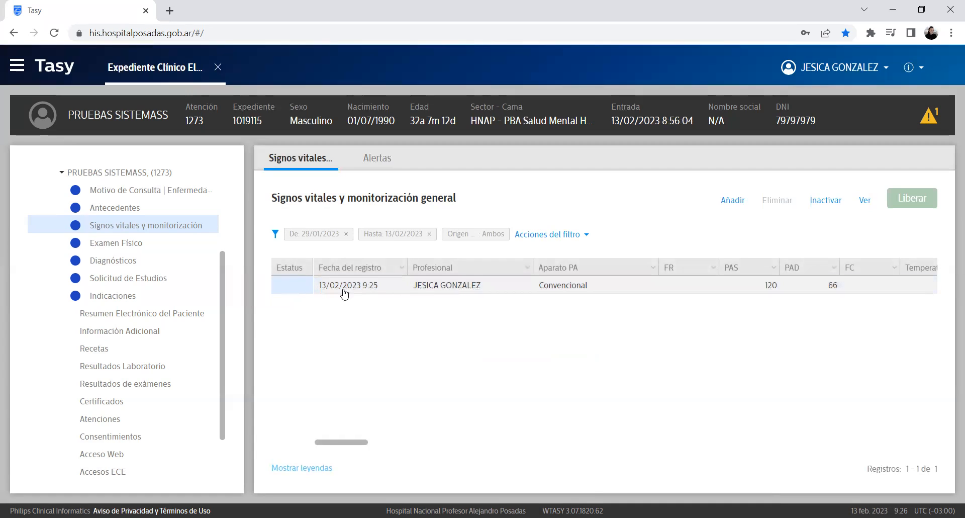
Step: Add a vital signs entry with PAS 110, PAD 50, PAM 70, temperature 37, accepting the TA alert, then save and release
{"action": "left_click", "coordinate": [732, 199]}
{"action": "scroll", "coordinate": [472, 308], "scroll_direction": "down", "scroll_amount": 3}
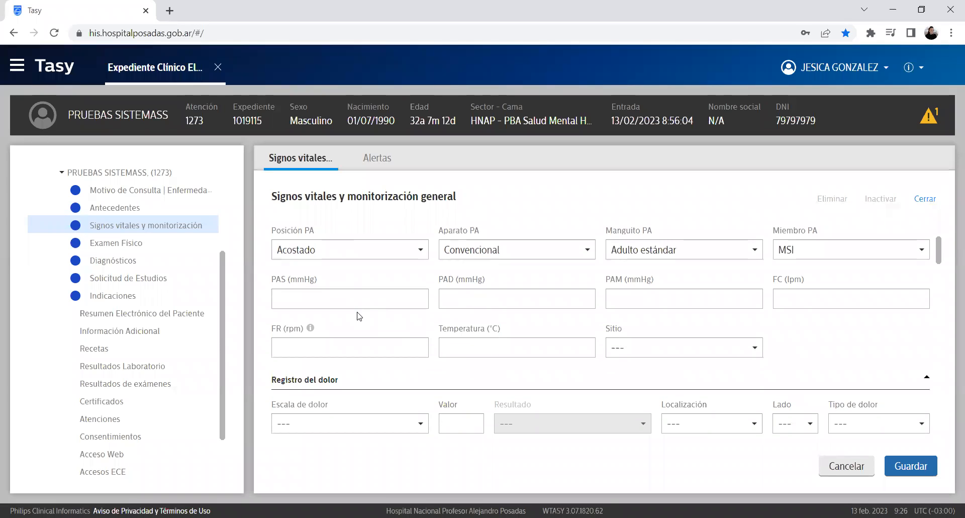
{"action": "left_click", "coordinate": [355, 296]}
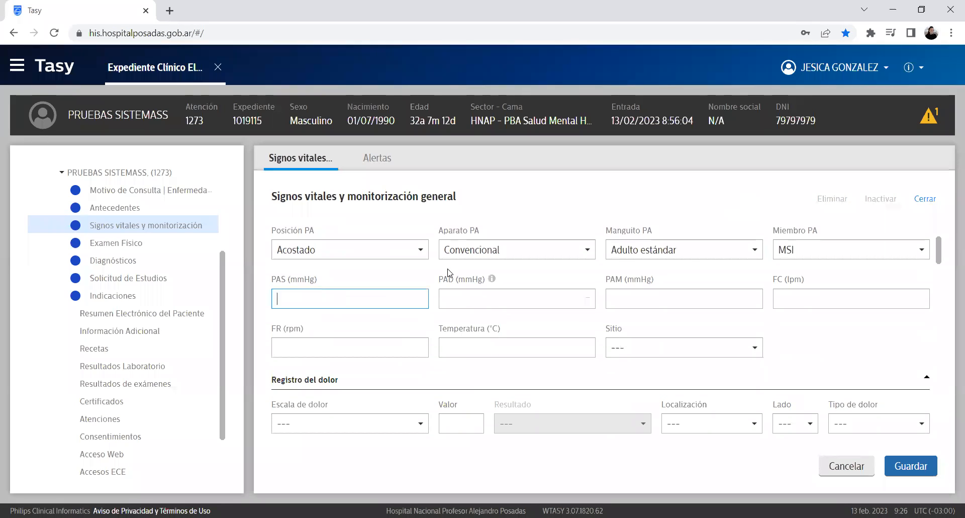
{"action": "left_click", "coordinate": [460, 304]}
{"action": "type", "text": "5"}
{"action": "left_click", "coordinate": [465, 348]}
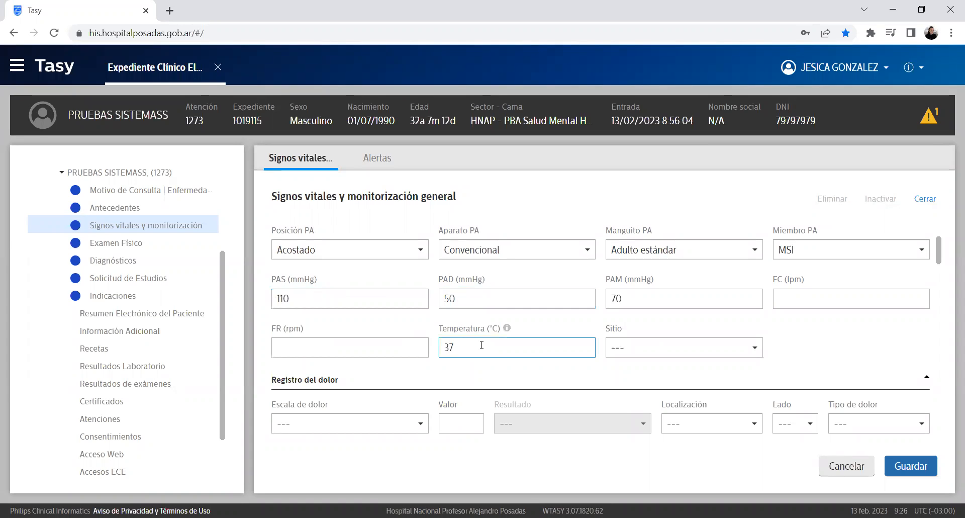
{"action": "left_click", "coordinate": [910, 466]}
{"action": "left_click", "coordinate": [659, 346]}
{"action": "left_click", "coordinate": [926, 466]}
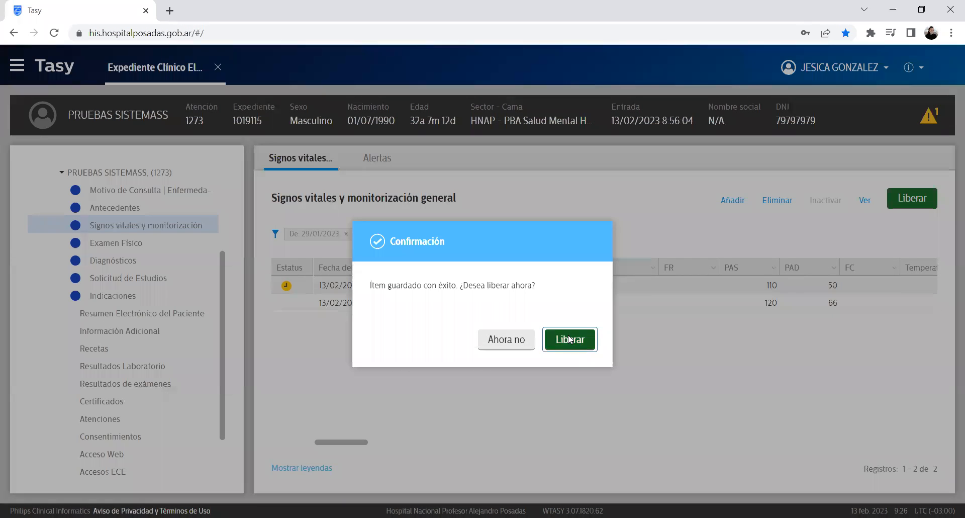
{"action": "left_click", "coordinate": [570, 339]}
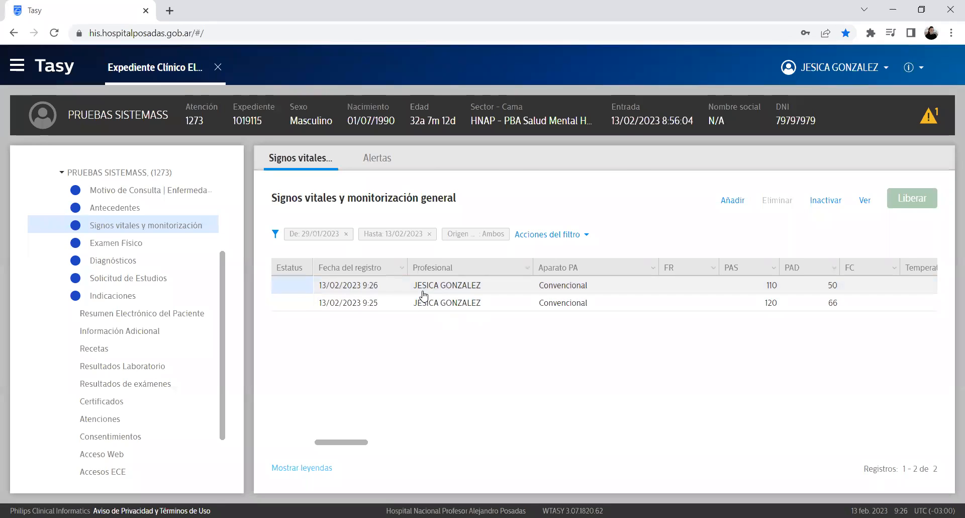
Step: Chart the 9:25 and 9:26 vital-signs readings with Visualizar gráfico, then close the chart
{"action": "right_click", "coordinate": [424, 294]}
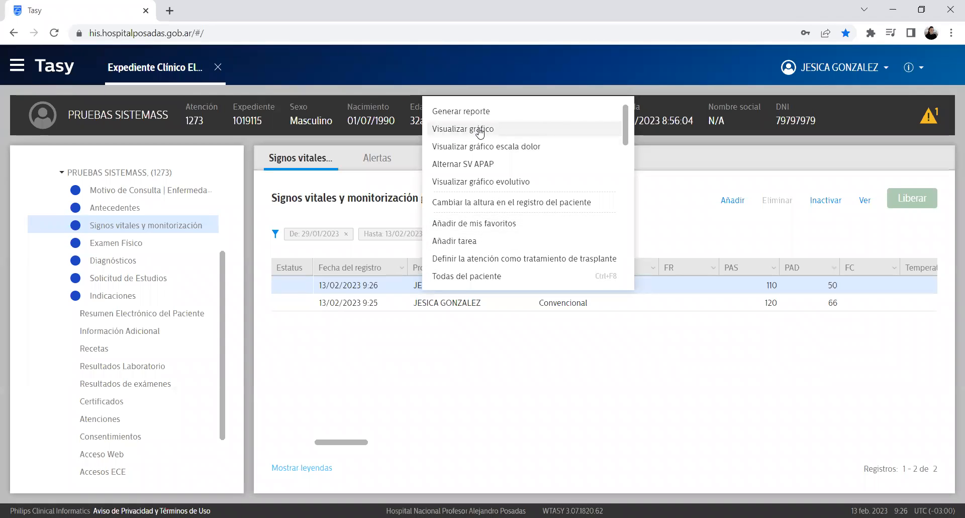
{"action": "left_click", "coordinate": [419, 387]}
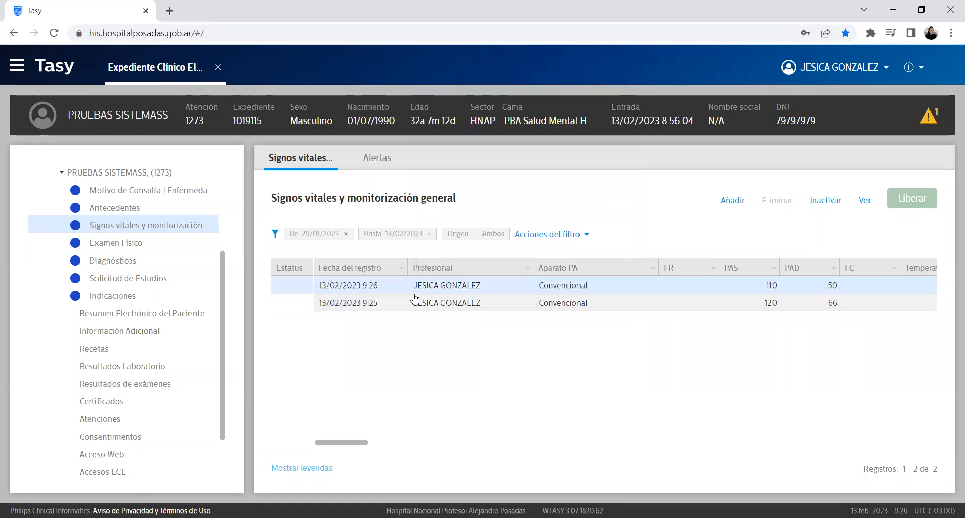
{"action": "left_click", "coordinate": [415, 300]}
{"action": "right_click", "coordinate": [414, 300]}
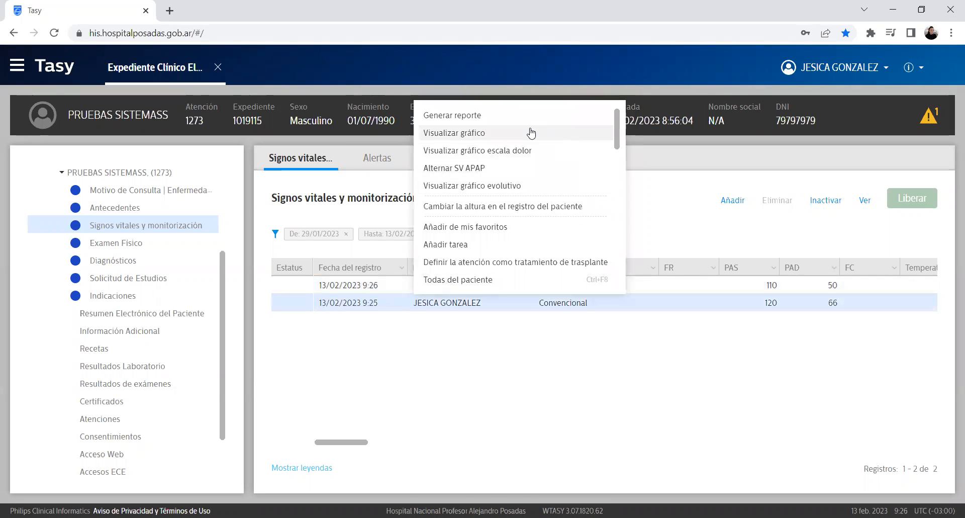
{"action": "left_click", "coordinate": [565, 134]}
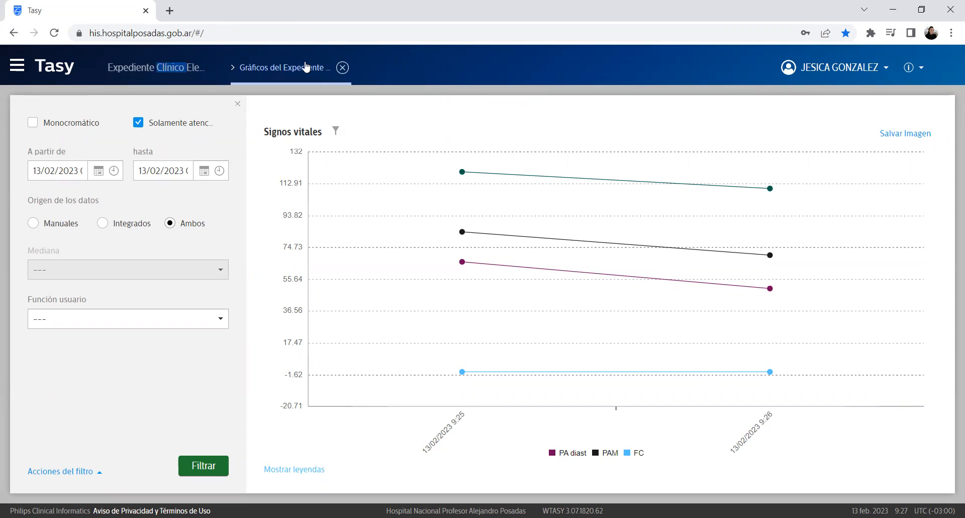
{"action": "left_click", "coordinate": [343, 67]}
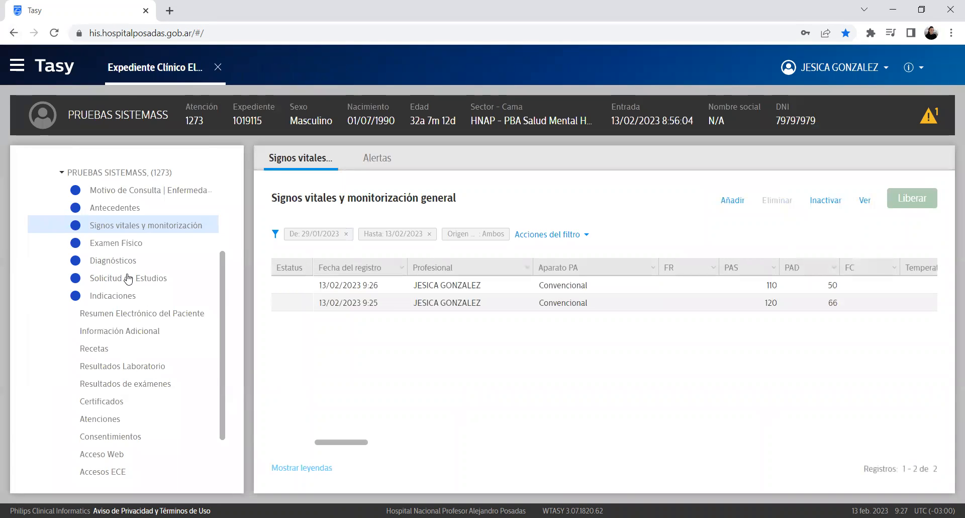
Step: Select the 9:25 and 9:26 vital-signs records, then review the R10 Dolor abdominal y pélvico diagnosis
{"action": "left_click", "coordinate": [614, 304]}
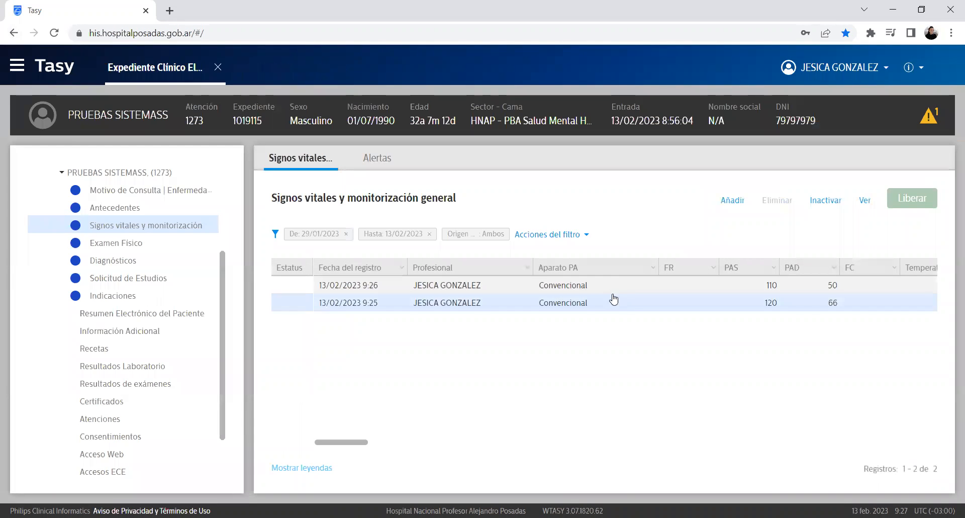
{"action": "left_click", "coordinate": [618, 284]}
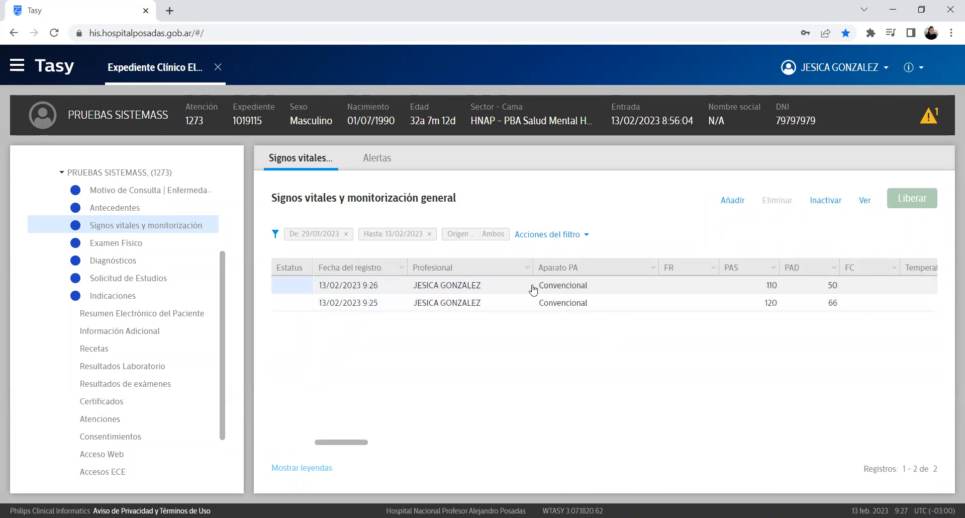
{"action": "left_click", "coordinate": [92, 260]}
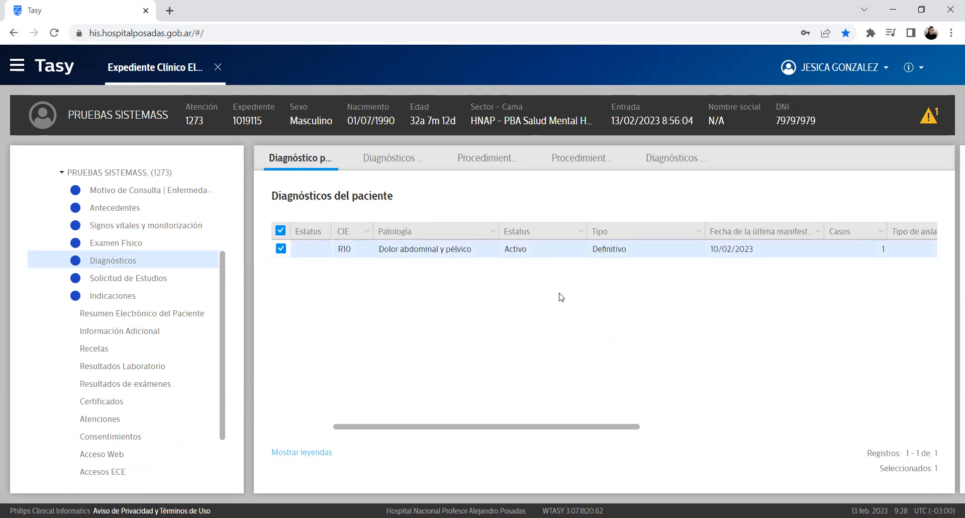
{"action": "left_click_drag", "start_coordinate": [587, 427], "coordinate": [389, 423]}
{"action": "left_click_drag", "start_coordinate": [710, 249], "coordinate": [756, 251]}
{"action": "left_click_drag", "start_coordinate": [618, 431], "coordinate": [149, 132]}
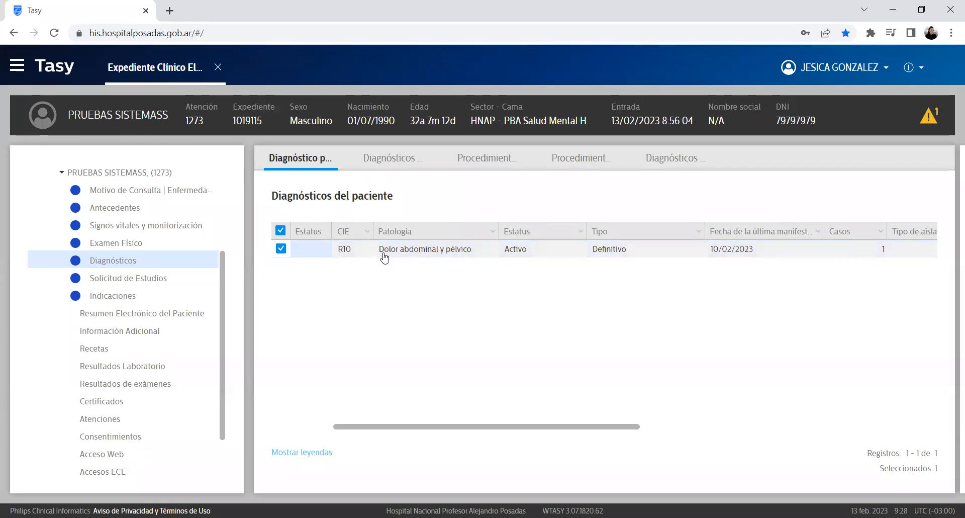
{"action": "left_click_drag", "start_coordinate": [771, 254], "coordinate": [707, 248]}
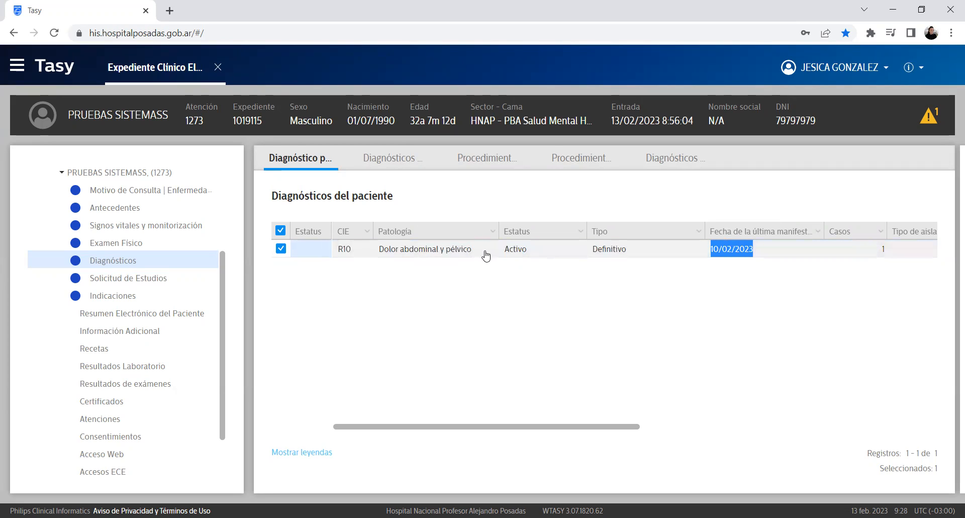
{"action": "left_click_drag", "start_coordinate": [486, 253], "coordinate": [365, 246]}
{"action": "left_click", "coordinate": [517, 339]}
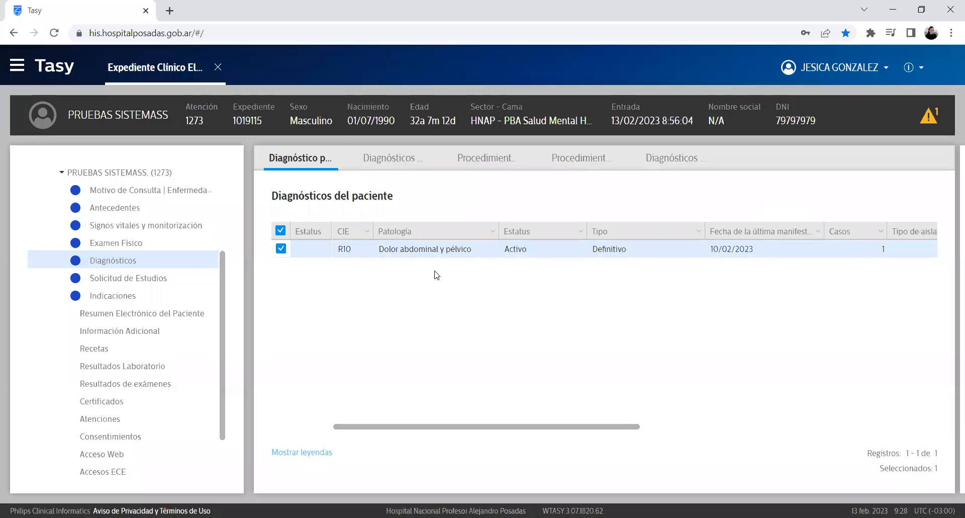
Step: Switch to the empty Diagnósticos de la atención list and start adding a new diagnosis
{"action": "triple_click", "coordinate": [416, 195]}
{"action": "left_click", "coordinate": [397, 313]}
{"action": "left_click", "coordinate": [400, 160]}
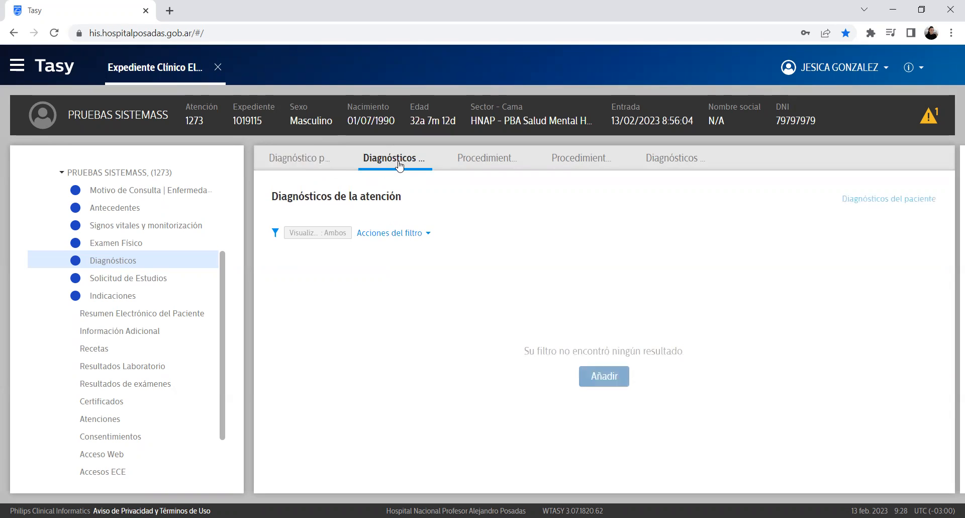
{"action": "left_click_drag", "start_coordinate": [402, 196], "coordinate": [270, 197]}
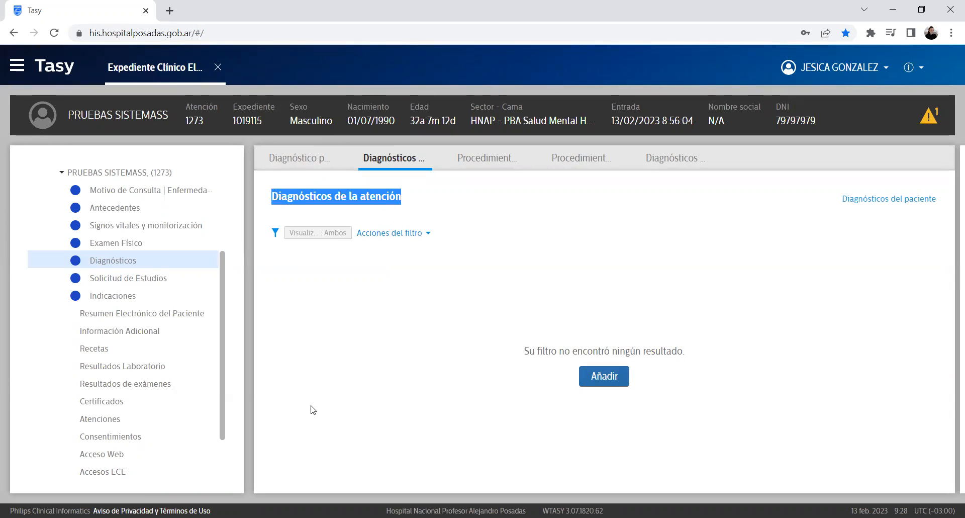
{"action": "left_click", "coordinate": [310, 161]}
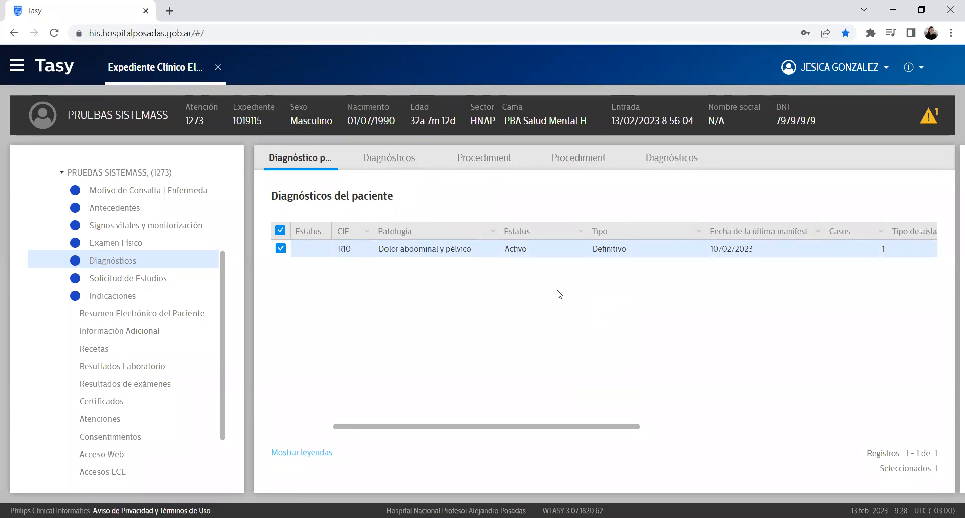
{"action": "left_click", "coordinate": [391, 157]}
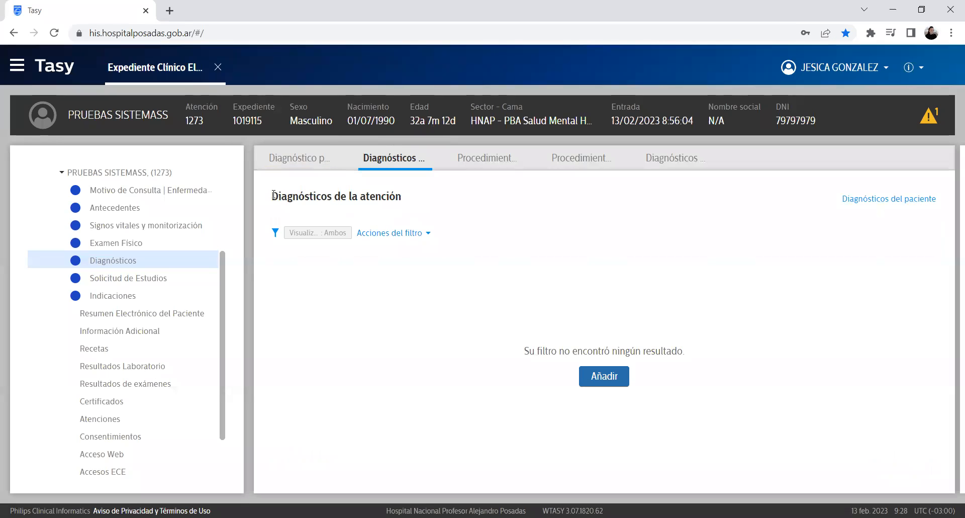
{"action": "left_click_drag", "start_coordinate": [273, 196], "coordinate": [461, 221]}
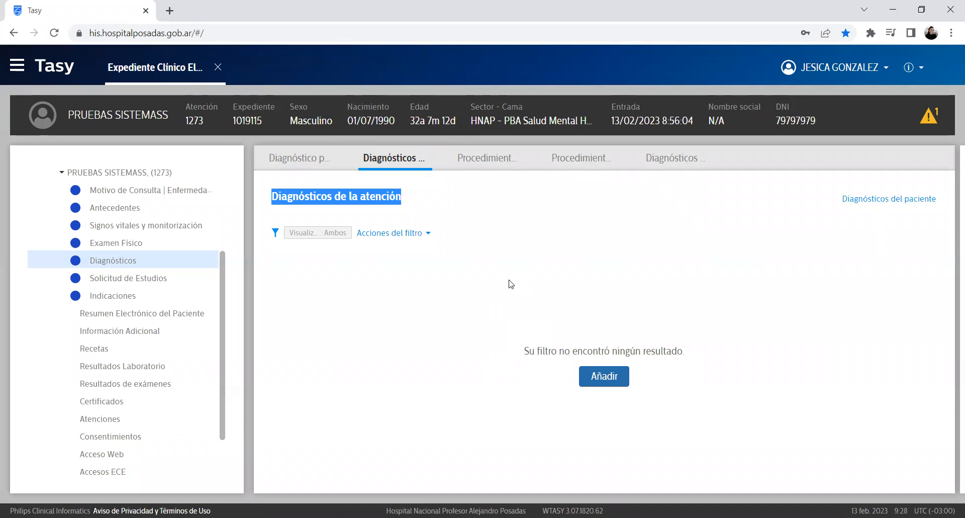
{"action": "left_click", "coordinate": [477, 312]}
{"action": "left_click", "coordinate": [602, 377]}
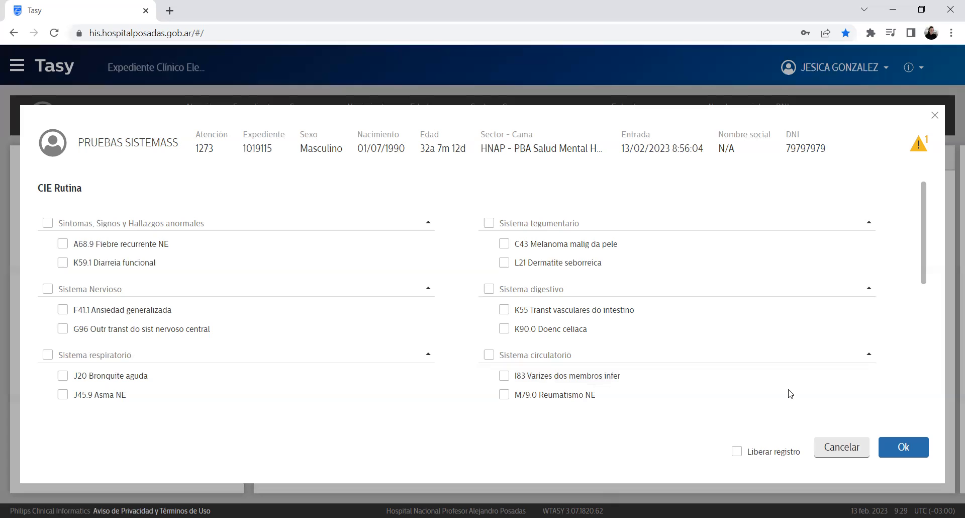
Step: Tick and untick C43, Liberar registro and Sistema tegumentario, leaving every CIE Rutina code unticked
{"action": "left_click", "coordinate": [504, 243]}
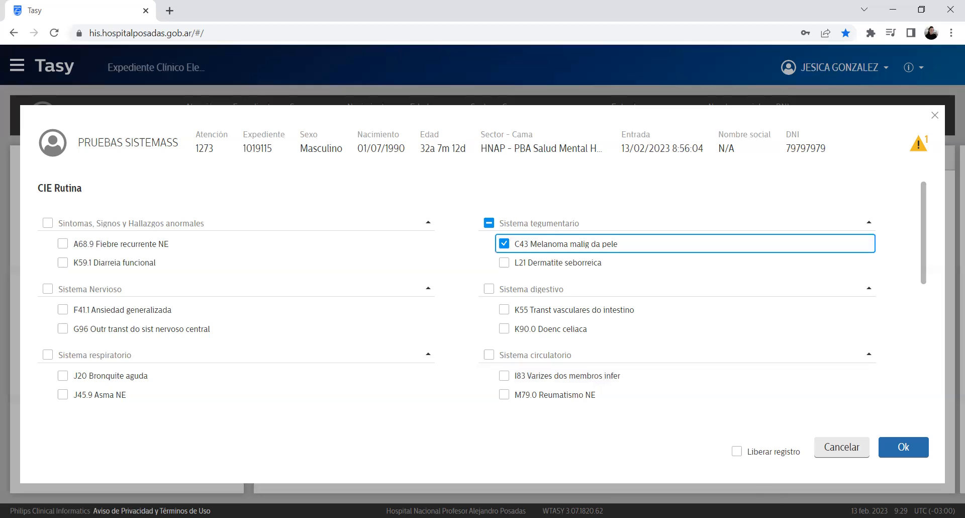
{"action": "left_click", "coordinate": [737, 451]}
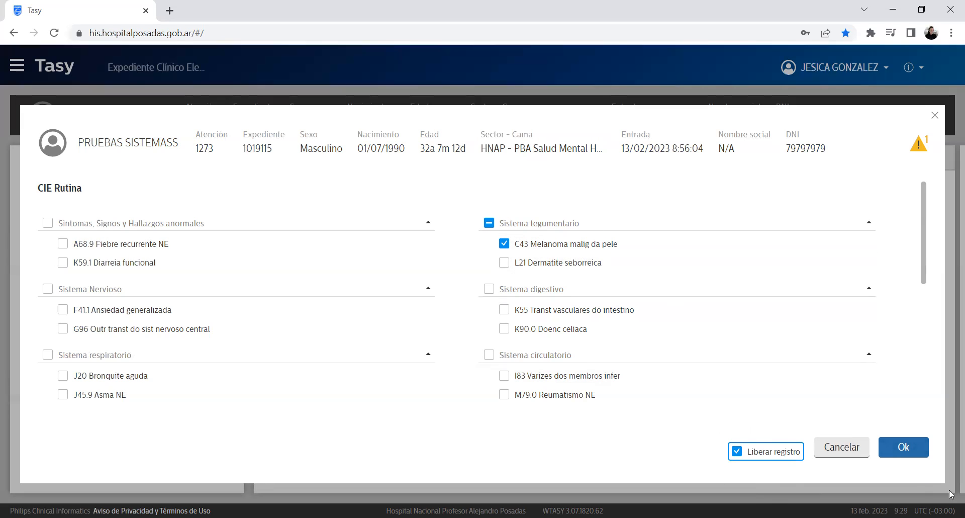
{"action": "left_click", "coordinate": [736, 451]}
{"action": "left_click", "coordinate": [488, 228]}
{"action": "left_click", "coordinate": [494, 228]}
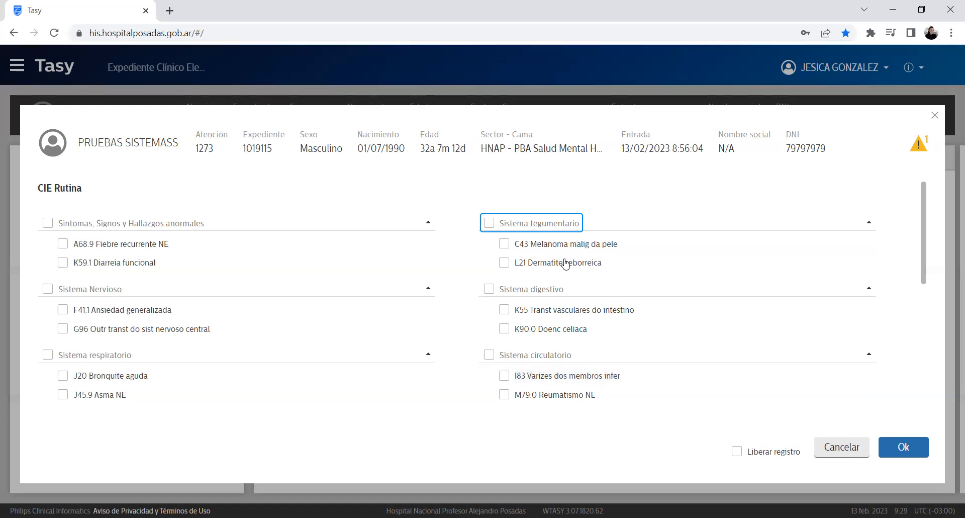
{"action": "scroll", "coordinate": [710, 280], "scroll_direction": "down", "scroll_amount": 5}
{"action": "scroll", "coordinate": [689, 286], "scroll_direction": "up", "scroll_amount": 4}
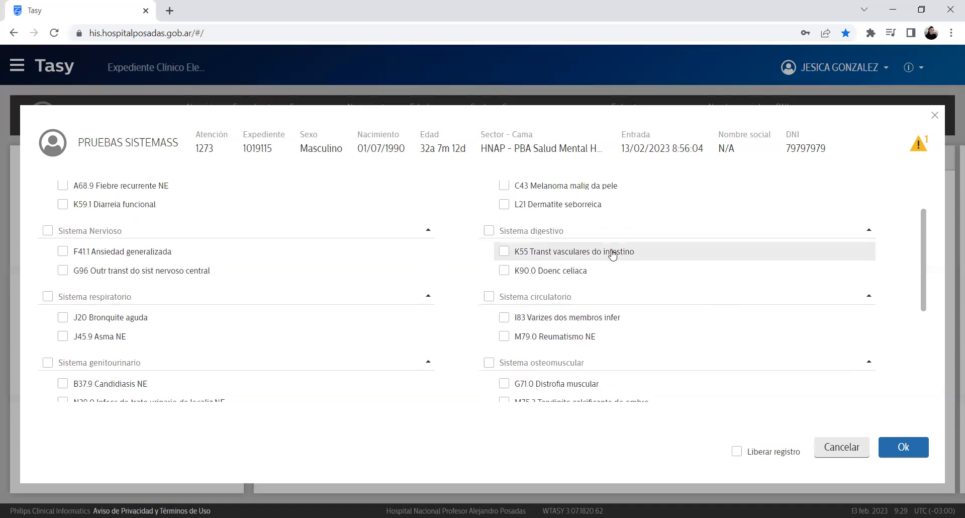
Step: Close the routine picker, search 'DO' and choose R30 Dolor asociado con la micción
{"action": "left_click", "coordinate": [935, 116]}
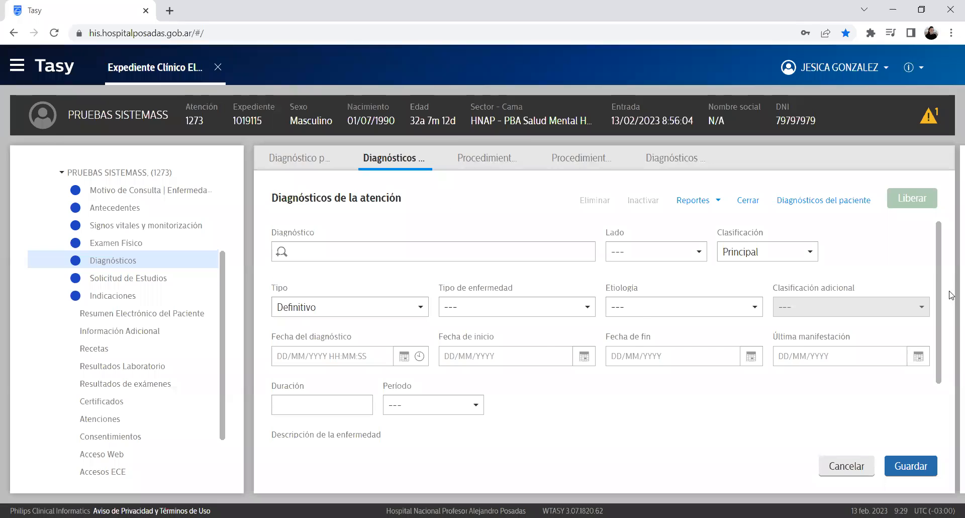
{"action": "scroll", "coordinate": [938, 263], "scroll_direction": "down", "scroll_amount": 1}
{"action": "left_click_drag", "start_coordinate": [942, 283], "coordinate": [941, 103]}
{"action": "left_click", "coordinate": [290, 257]}
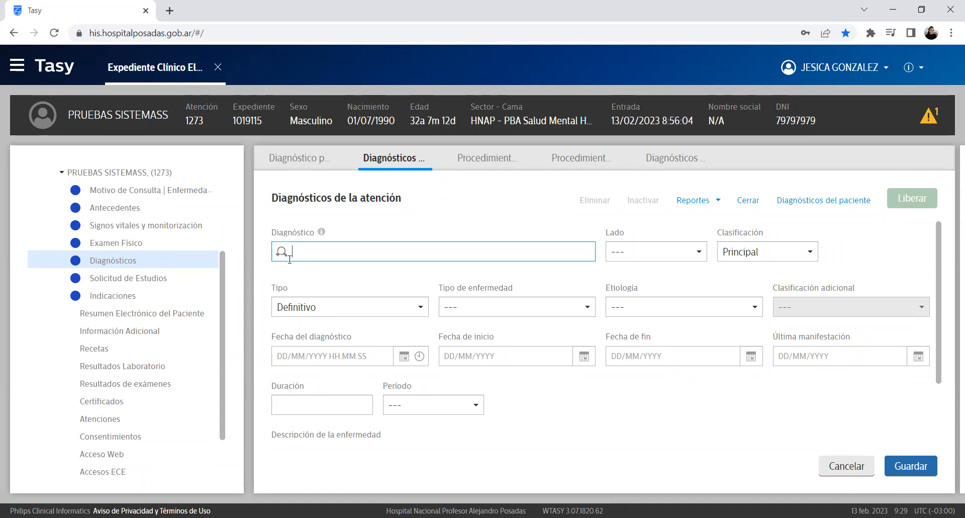
{"action": "mouse_move", "coordinate": [273, 232]}
{"action": "left_mouse_down"}
{"action": "mouse_move", "coordinate": [360, 220]}
{"action": "mouse_move", "coordinate": [275, 244]}
{"action": "left_mouse_up"}
{"action": "left_click", "coordinate": [332, 253]}
{"action": "type", "text": "DOL"}
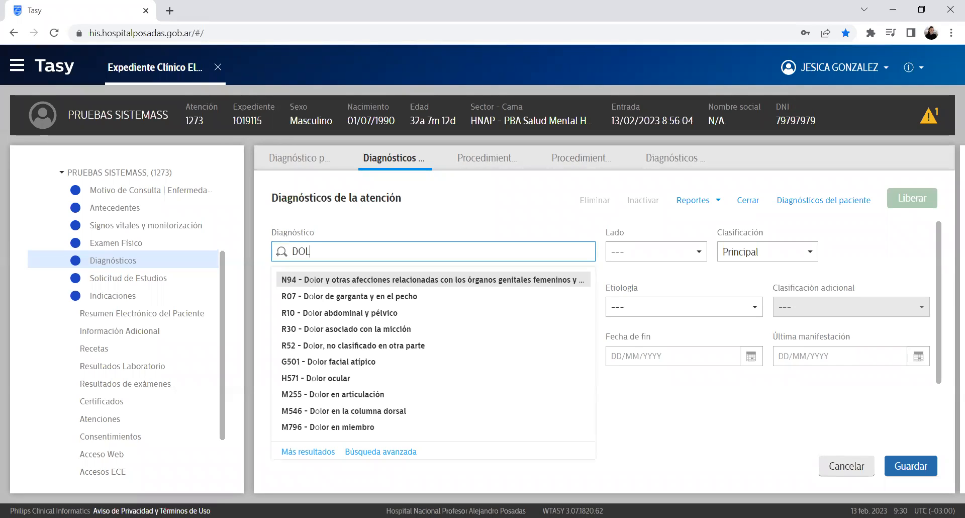
{"action": "left_click", "coordinate": [396, 330]}
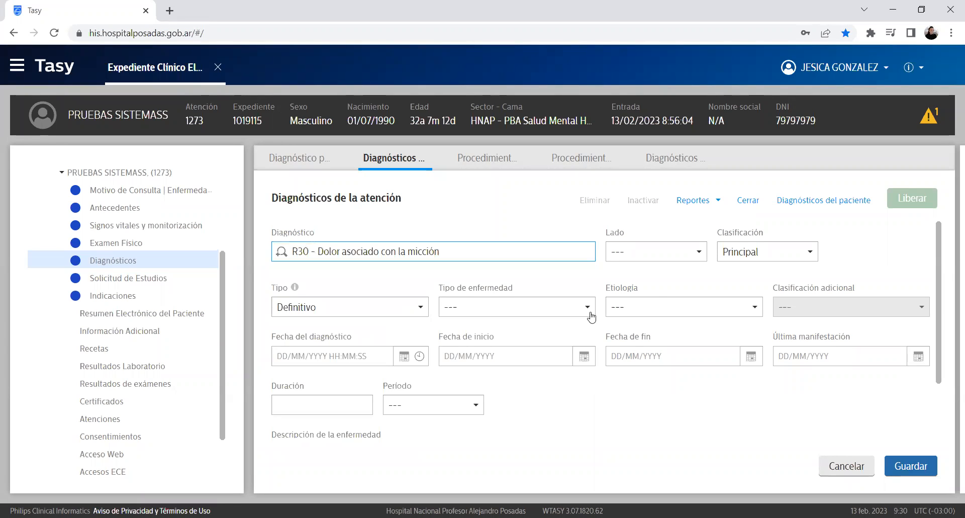
Step: Keep the diagnosis type as Definitivo and set the etiology to Infecciosa
{"action": "left_click", "coordinate": [686, 255]}
{"action": "left_click", "coordinate": [685, 255]}
{"action": "left_click", "coordinate": [793, 257]}
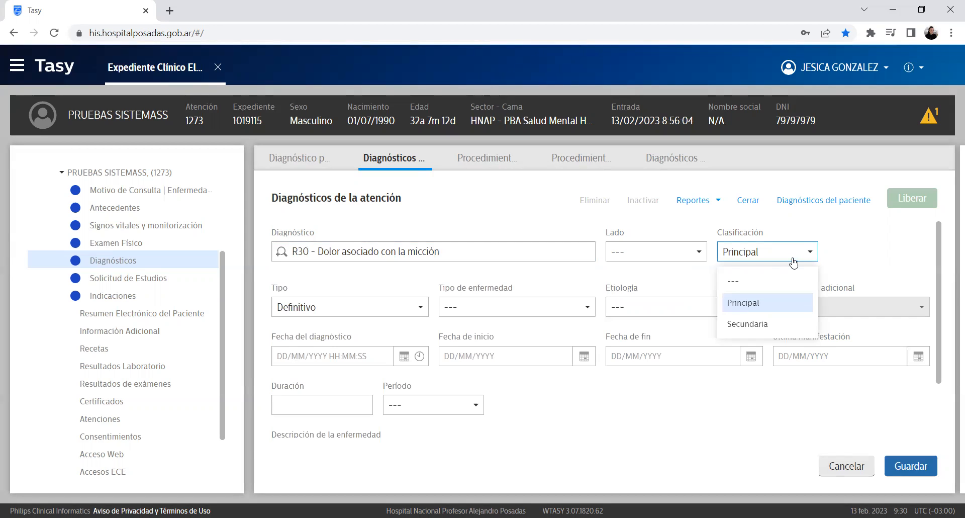
{"action": "scroll", "coordinate": [793, 261], "scroll_direction": "down", "scroll_amount": 1}
{"action": "left_click", "coordinate": [372, 244]}
{"action": "left_click", "coordinate": [372, 243]}
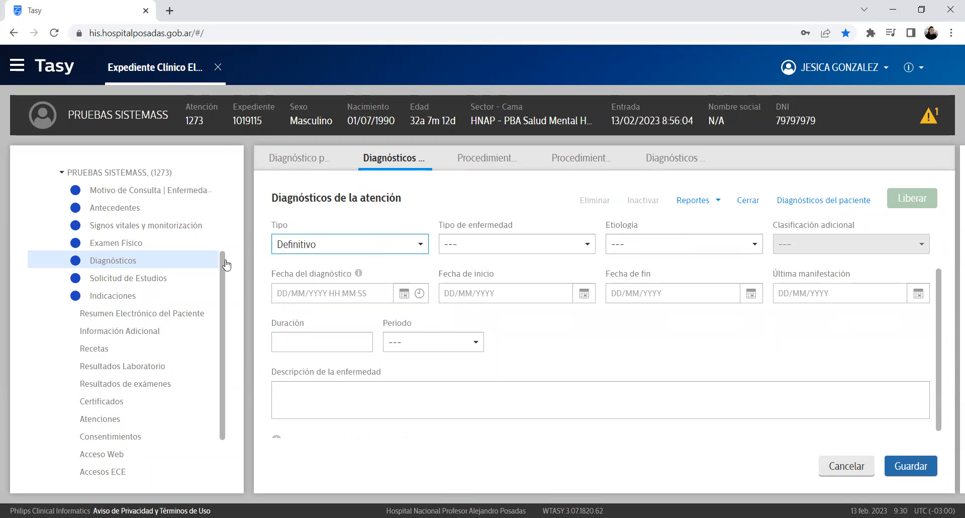
{"action": "left_click", "coordinate": [671, 246]}
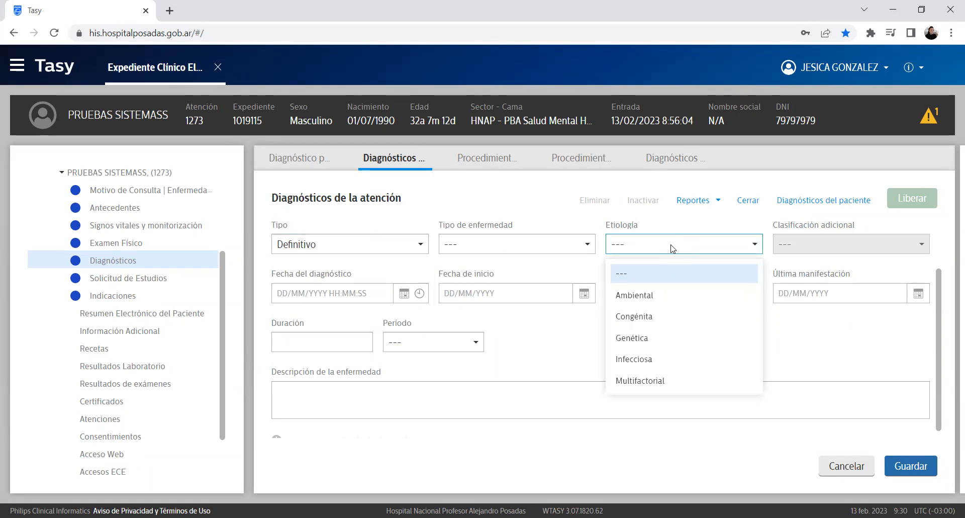
{"action": "left_click", "coordinate": [661, 359]}
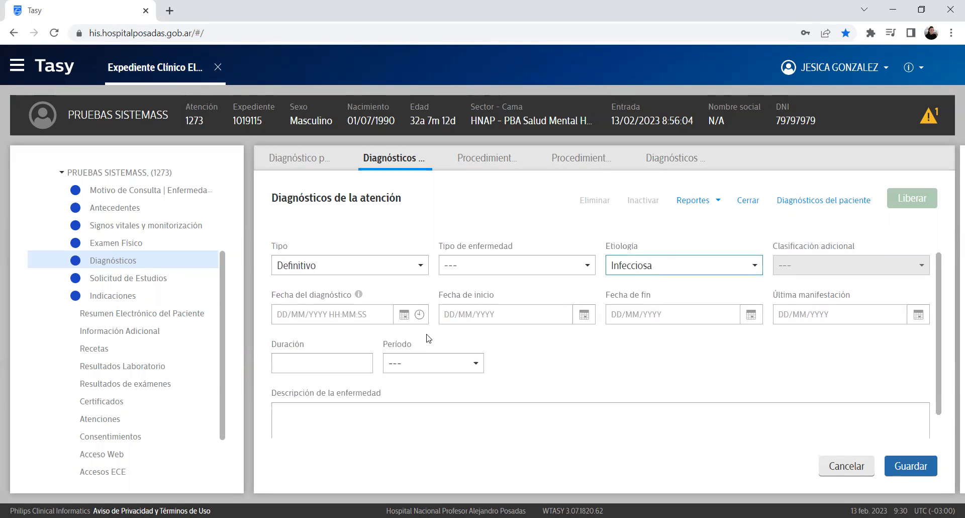
Step: Enter placeholder text as the disease description and save the R30 attendance diagnosis
{"action": "scroll", "coordinate": [427, 338], "scroll_direction": "down", "scroll_amount": 1}
{"action": "left_click", "coordinate": [491, 292]}
{"action": "left_click", "coordinate": [831, 300]}
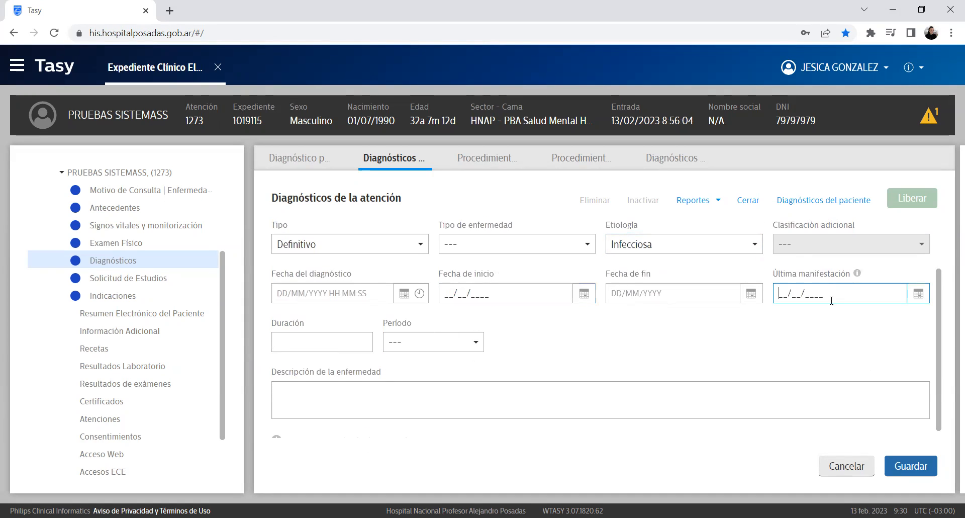
{"action": "left_click", "coordinate": [352, 343]}
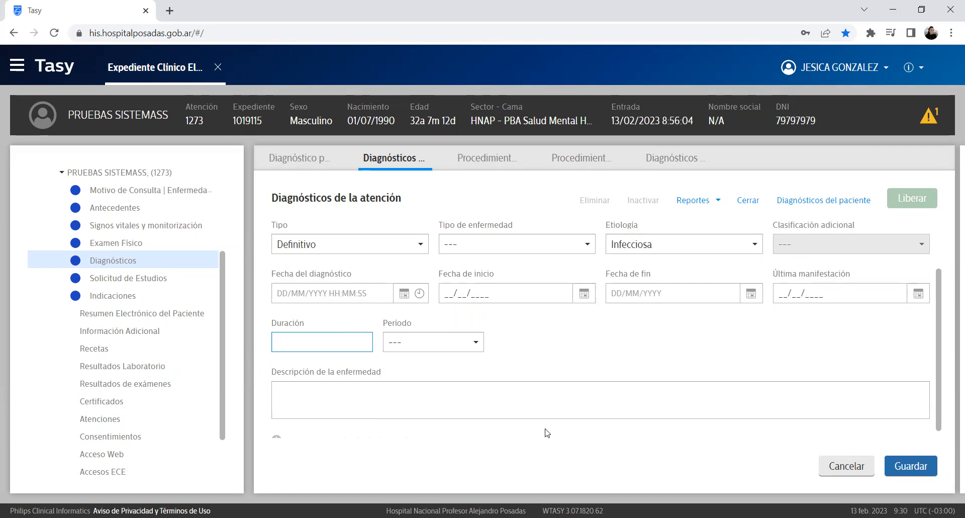
{"action": "left_click", "coordinate": [276, 370]}
{"action": "left_click_drag", "start_coordinate": [301, 322], "coordinate": [275, 322]}
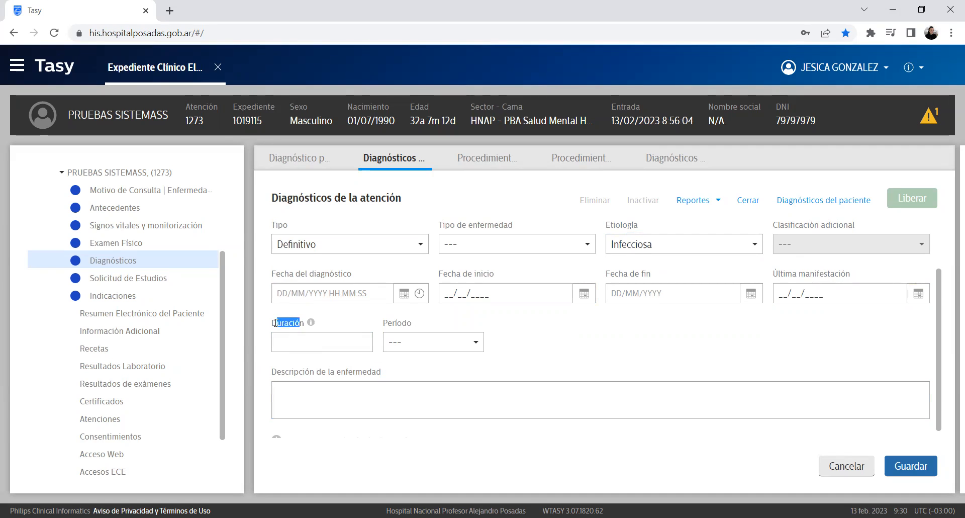
{"action": "left_click", "coordinate": [407, 412]}
{"action": "scroll", "coordinate": [422, 429], "scroll_direction": "up", "scroll_amount": 2}
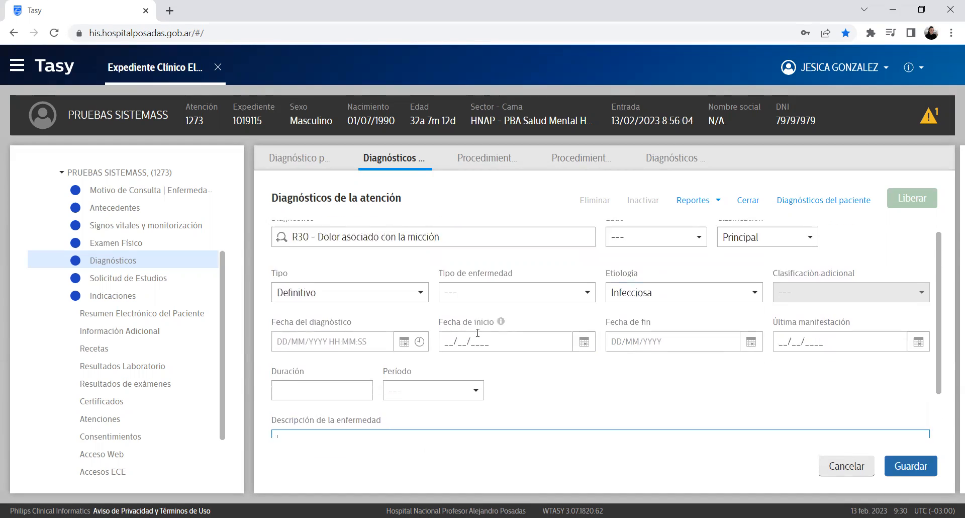
{"action": "scroll", "coordinate": [478, 333], "scroll_direction": "down", "scroll_amount": 2}
{"action": "type", "text": "KDJD"}
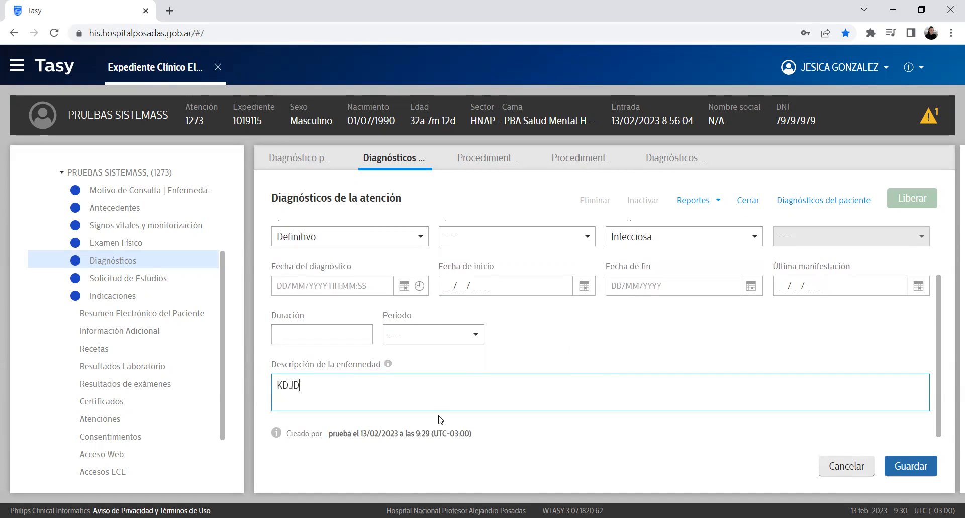
{"action": "type", "text": "KLFJKSJFLKJDÑLKJASLK"}
{"action": "scroll", "coordinate": [440, 420], "scroll_direction": "up", "scroll_amount": 2}
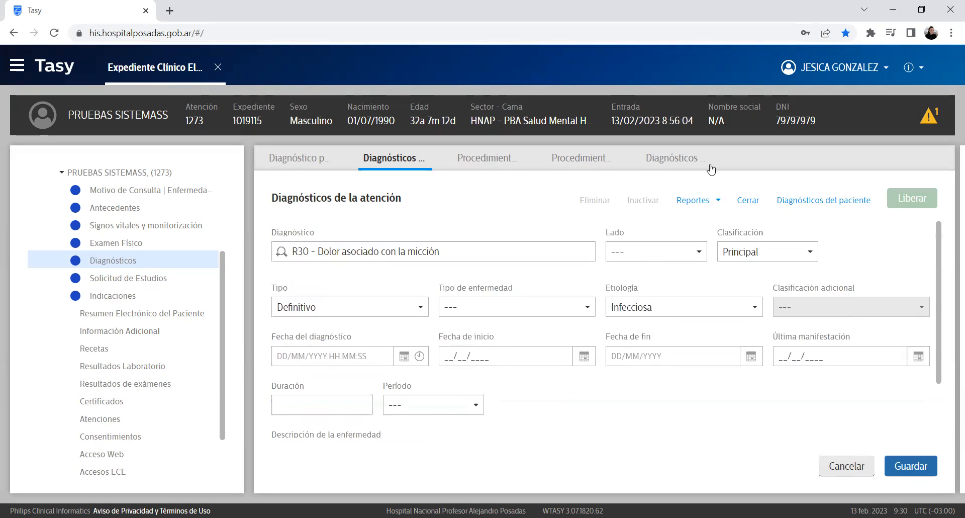
{"action": "left_click", "coordinate": [911, 465]}
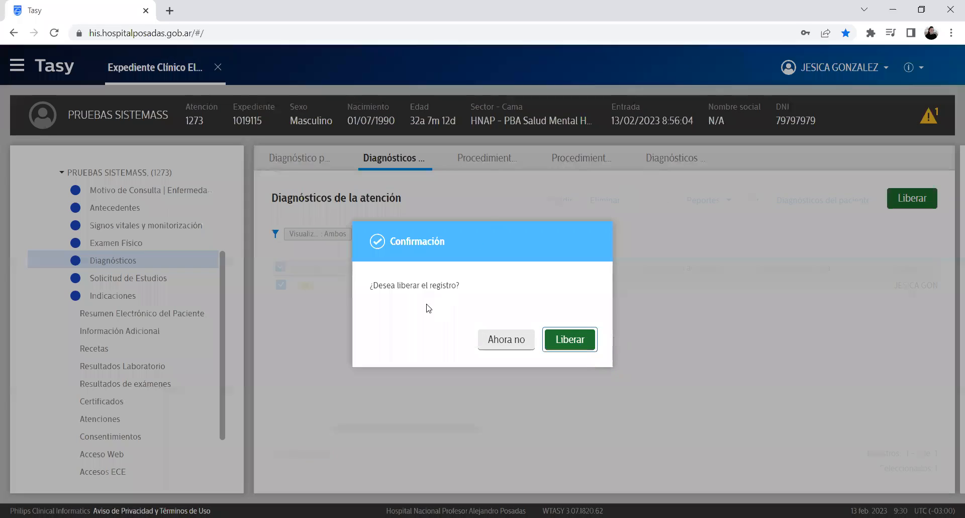
Step: Confirm releasing the R30 attendance diagnosis record
{"action": "left_click_drag", "start_coordinate": [468, 283], "coordinate": [603, 328]}
{"action": "left_click", "coordinate": [568, 340]}
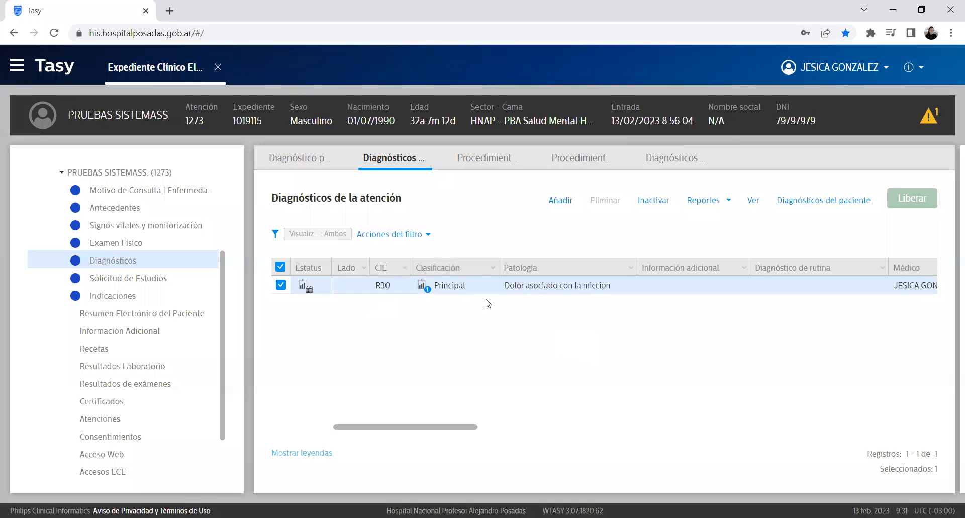
{"action": "left_click_drag", "start_coordinate": [503, 287], "coordinate": [600, 354]}
{"action": "left_click", "coordinate": [599, 354]}
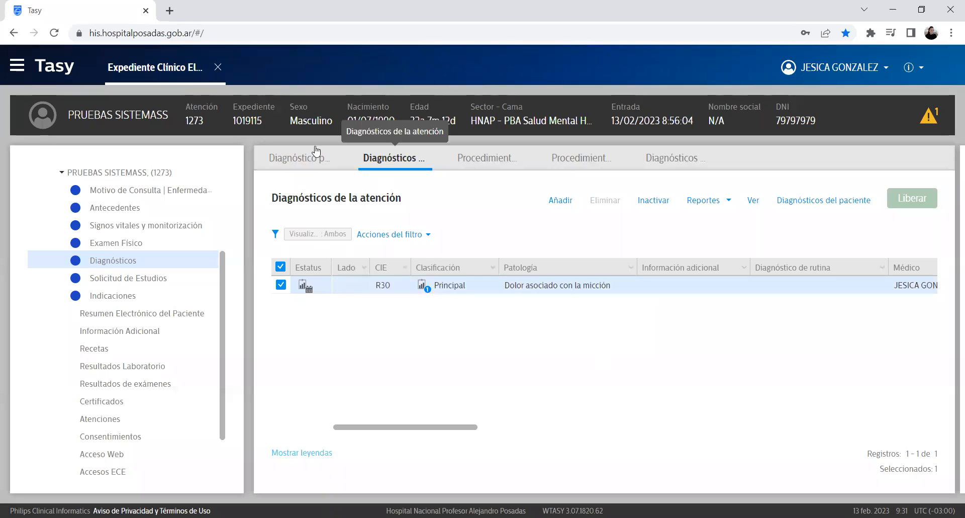
Step: Check R30 and R10 in the patient's diagnosis list, then go to Solicitud de Estudios
{"action": "left_click", "coordinate": [294, 165]}
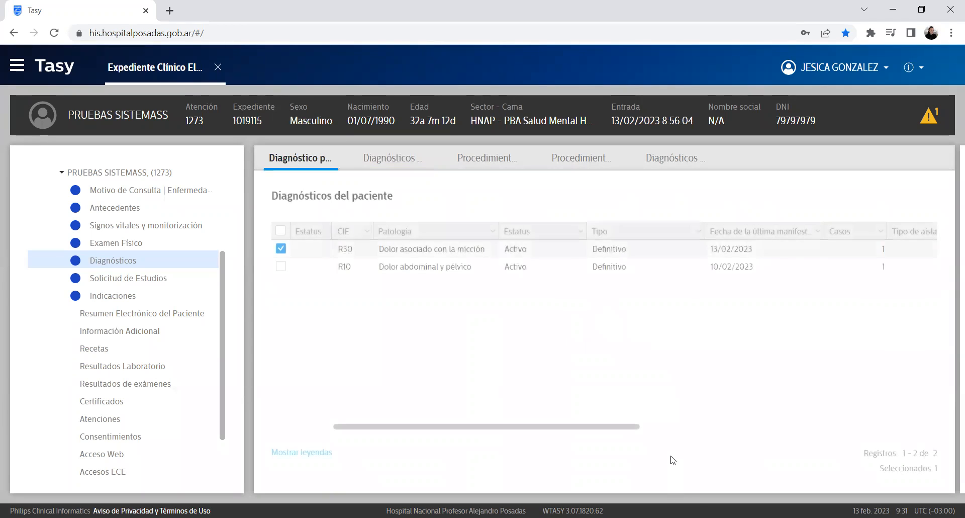
{"action": "left_click", "coordinate": [281, 251]}
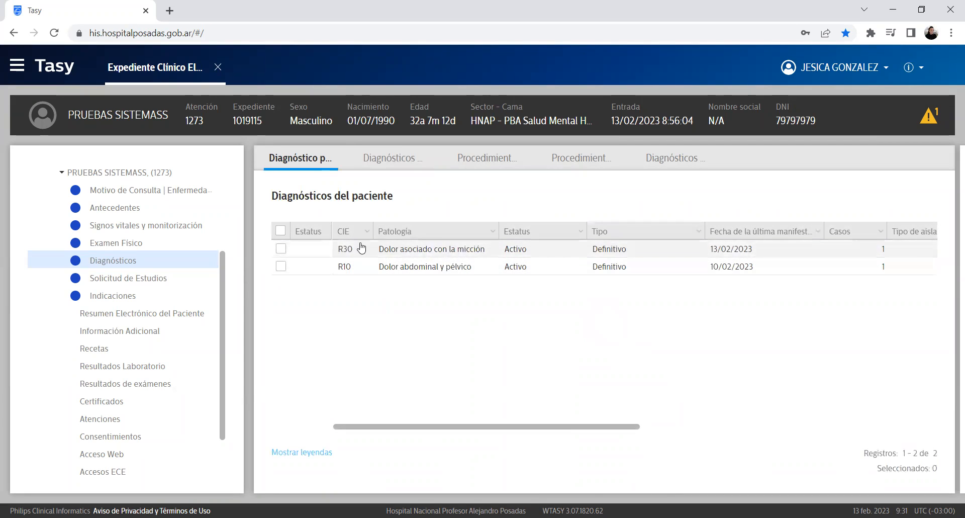
{"action": "left_click", "coordinate": [399, 268]}
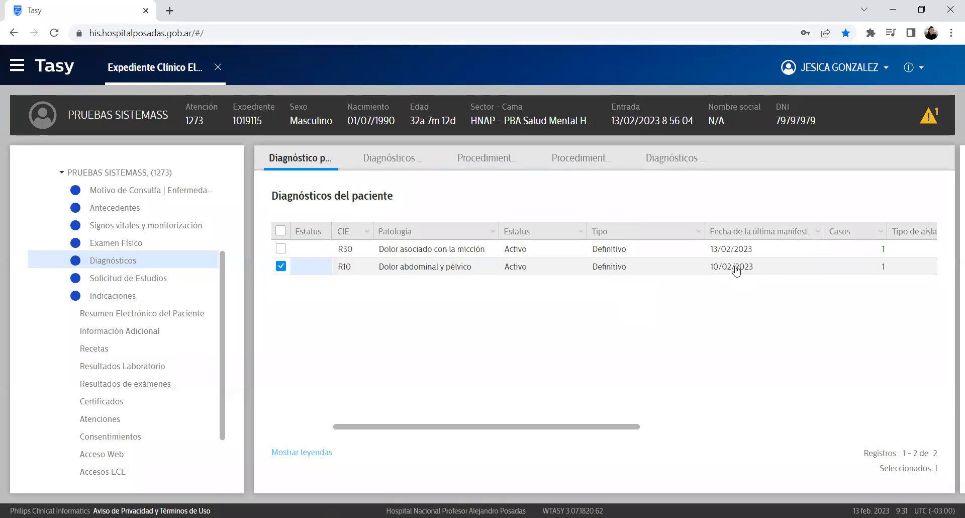
{"action": "left_click", "coordinate": [475, 251]}
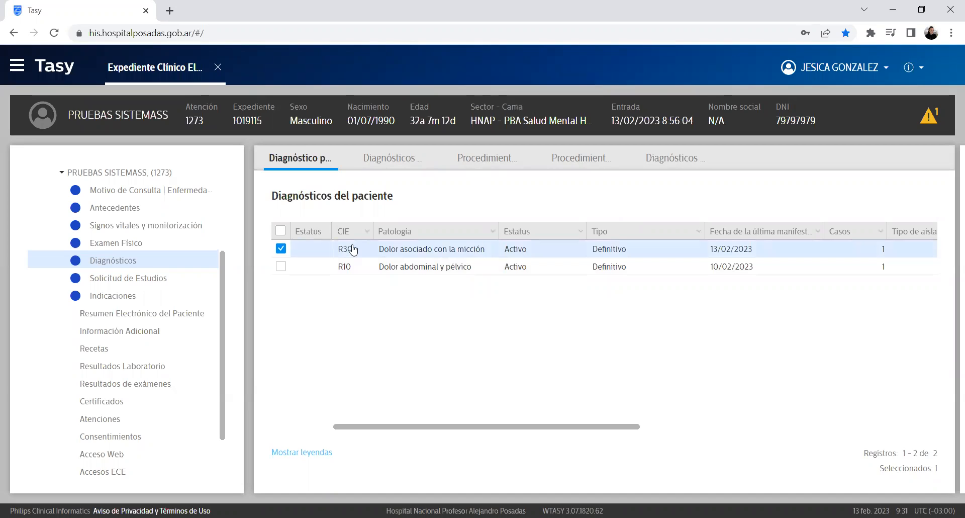
{"action": "left_click", "coordinate": [149, 284]}
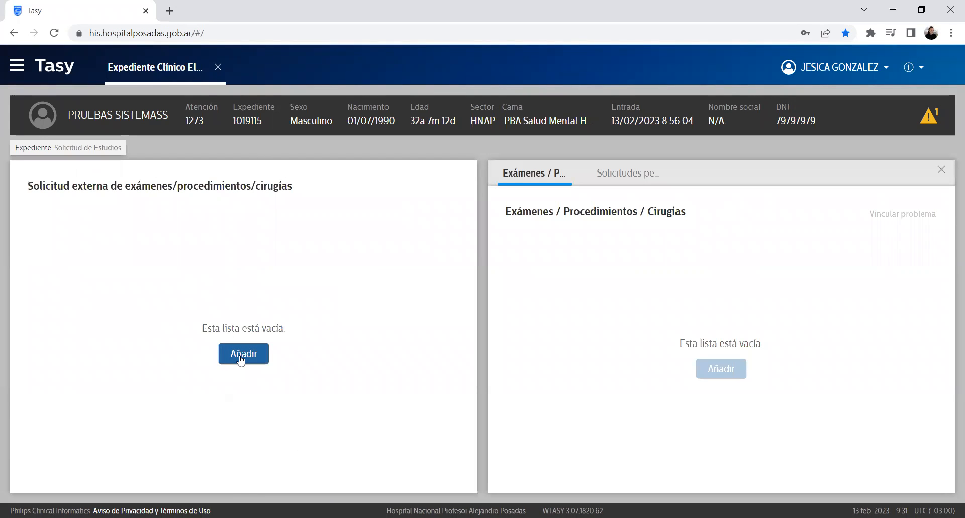
Step: Create a new external study request and add Hemograma completo (code 33) via a 'HEMOG' search
{"action": "left_click", "coordinate": [242, 355]}
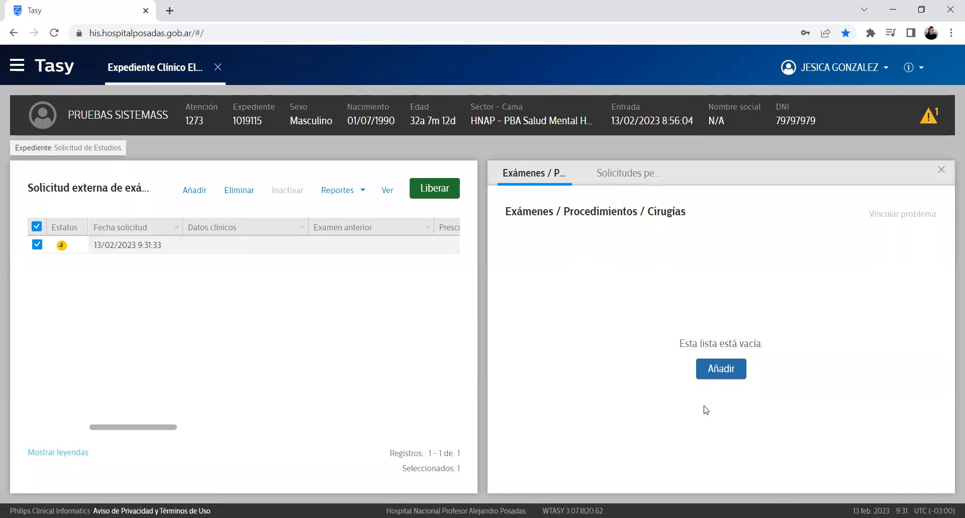
{"action": "left_click", "coordinate": [713, 367]}
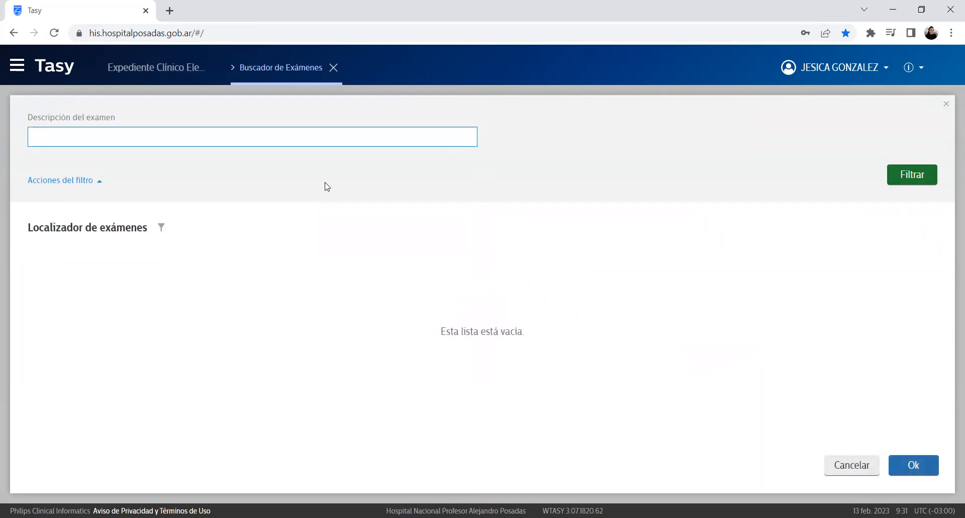
{"action": "type", "text": "HEMOG"}
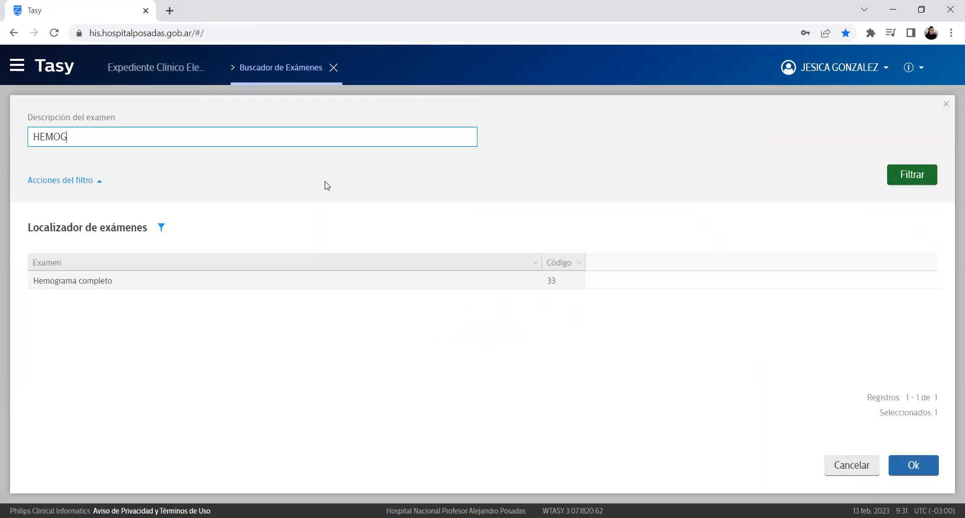
{"action": "left_click", "coordinate": [390, 279]}
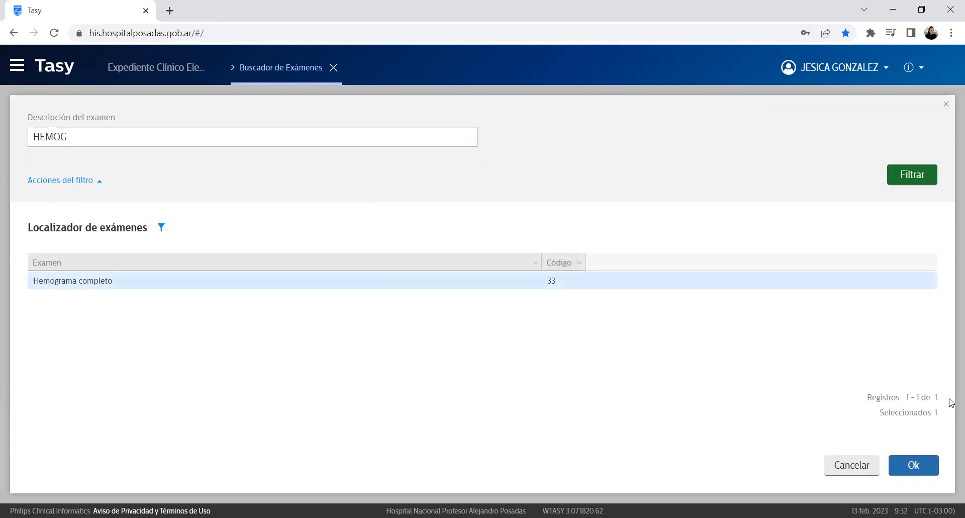
{"action": "left_click", "coordinate": [929, 469]}
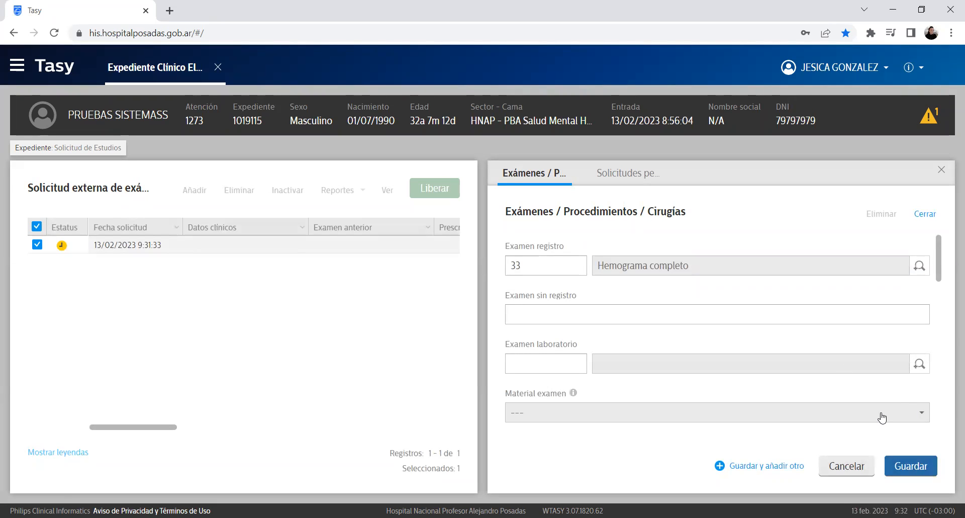
Step: Add Colesterol Total as a second exam via a 'COLE' search and save it
{"action": "left_click", "coordinate": [750, 471]}
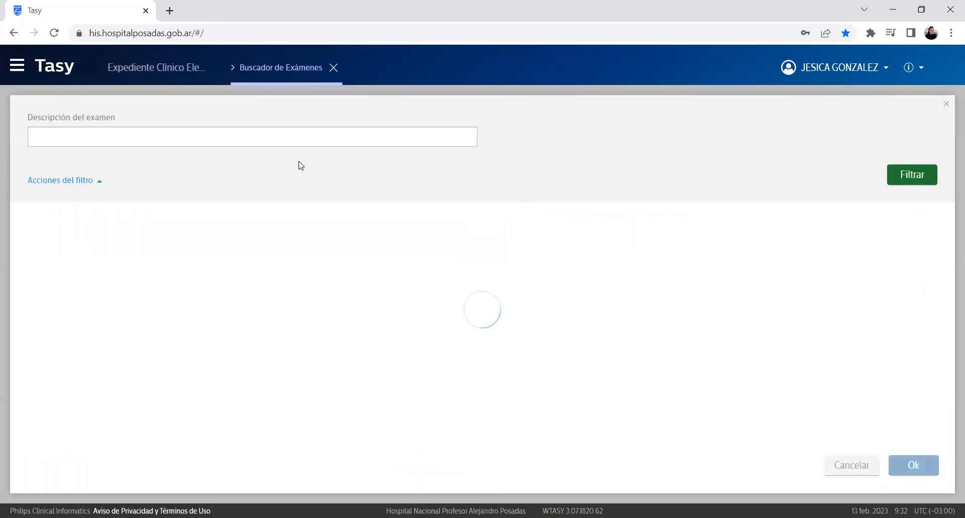
{"action": "type", "text": "RX"}
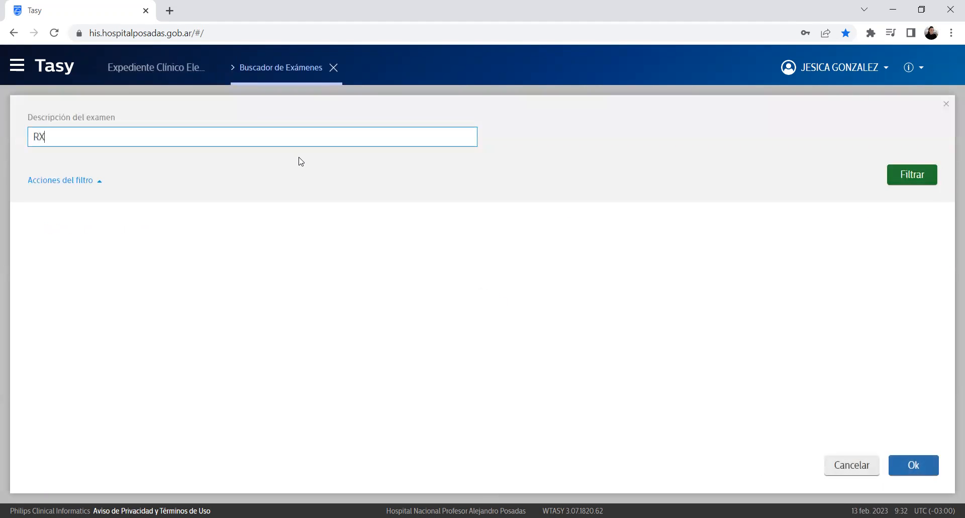
{"action": "key", "text": "BackSpace"}
{"action": "type", "text": "X"}
{"action": "key", "text": "BackSpace"}
{"action": "key", "text": "BackSpace"}
{"action": "type", "text": "r"}
{"action": "key", "text": "BackSpace"}
{"action": "type", "text": "COLE"}
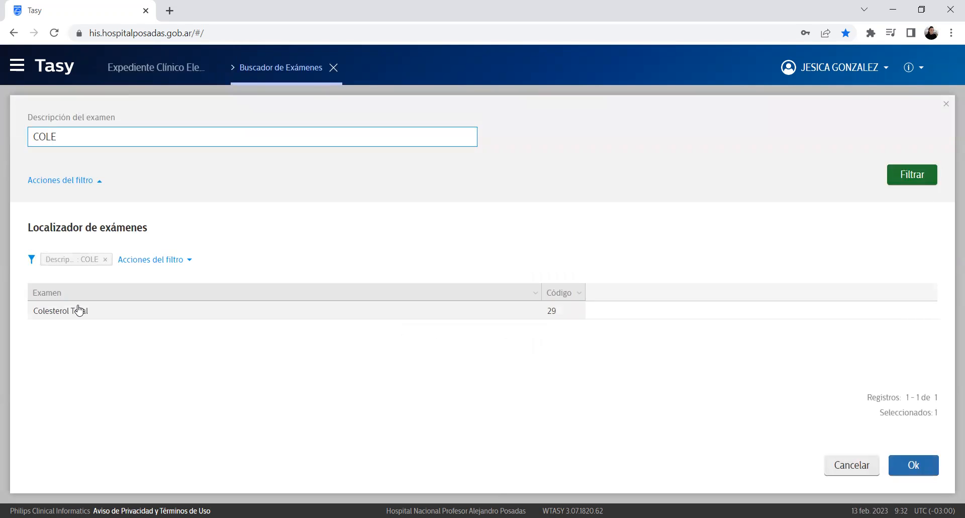
{"action": "left_click", "coordinate": [77, 309]}
{"action": "left_click", "coordinate": [901, 467]}
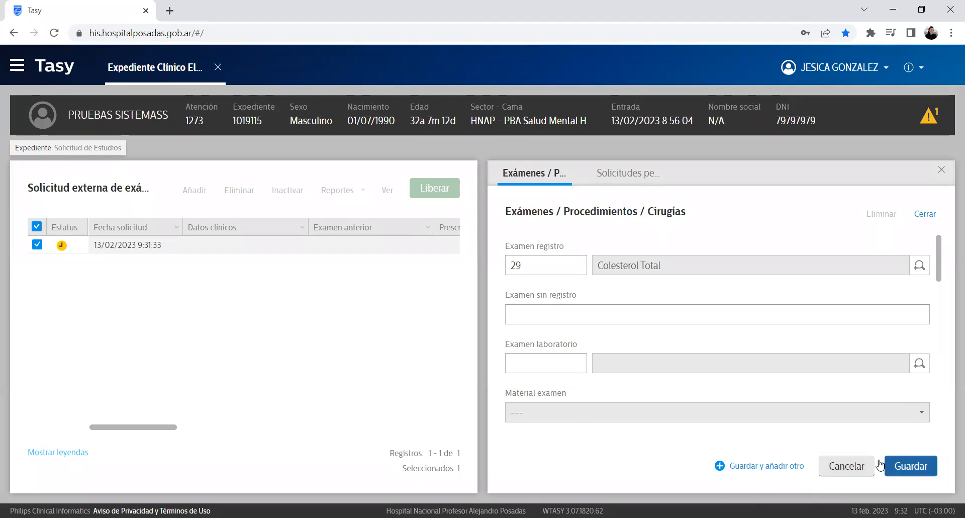
{"action": "left_click", "coordinate": [911, 466]}
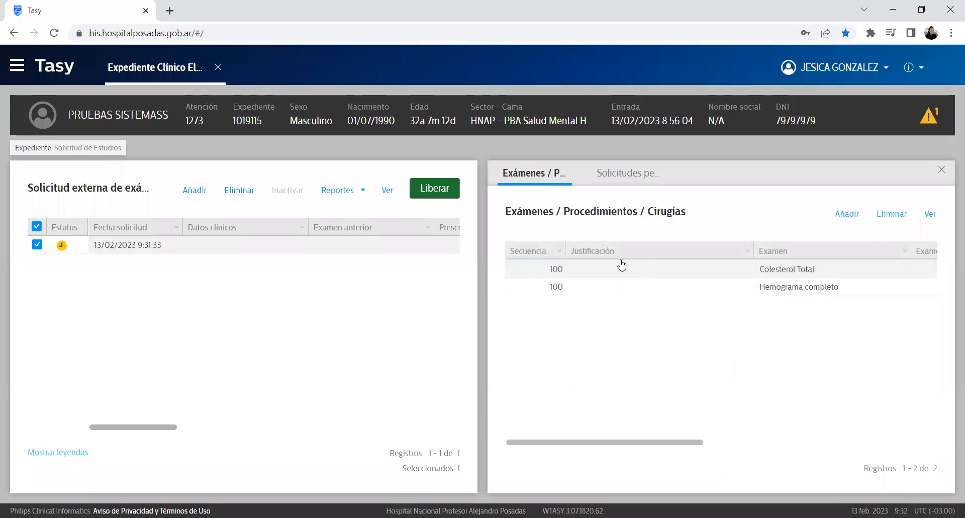
Step: Release the external study request with both exams and confirm the release
{"action": "left_click_drag", "start_coordinate": [685, 445], "coordinate": [747, 437]}
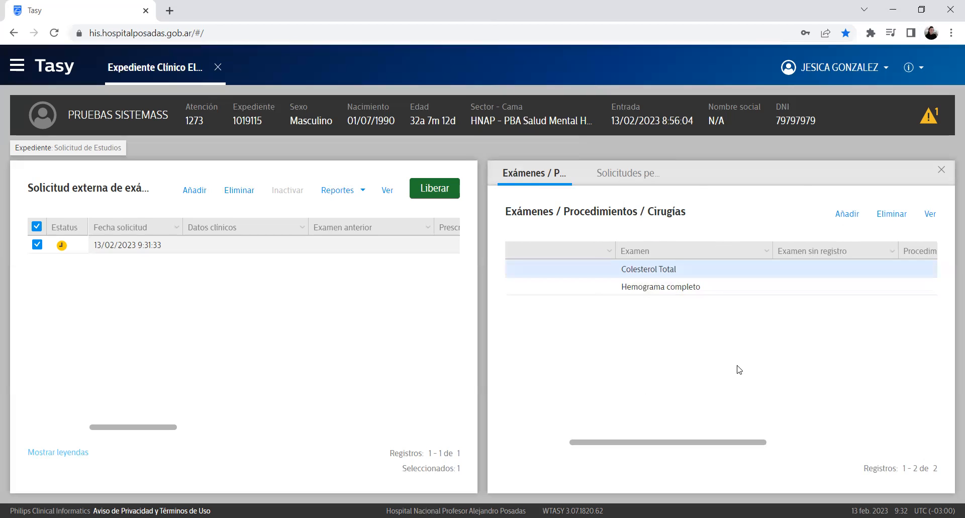
{"action": "left_click", "coordinate": [536, 269]}
{"action": "left_click", "coordinate": [426, 197]}
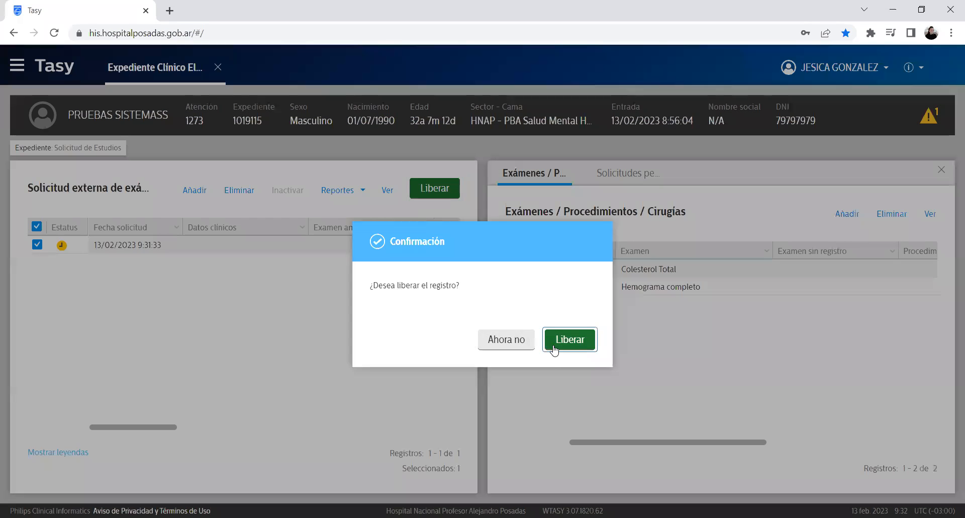
{"action": "left_click", "coordinate": [553, 344]}
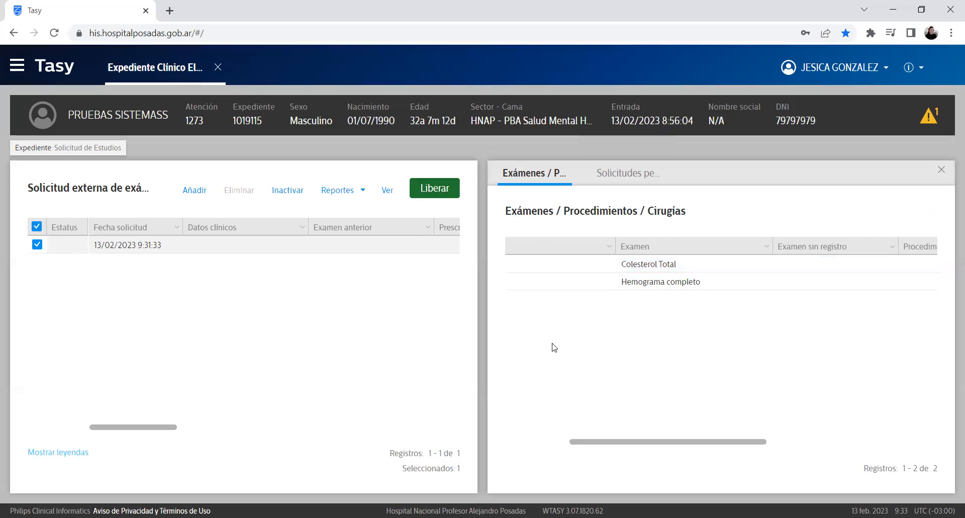
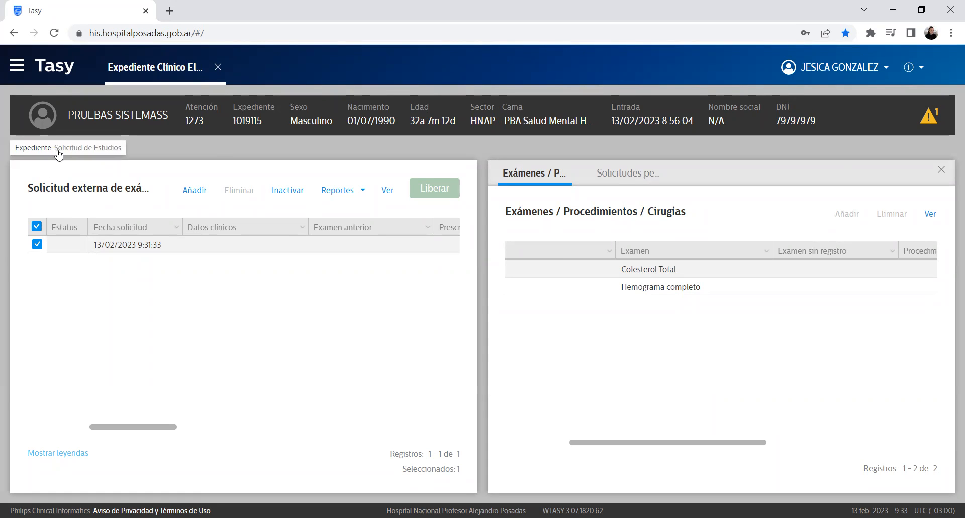
Step: Open the record's section tree from the 'Expediente: Solicitud de Estudios' breadcrumb and scroll it
{"action": "left_click", "coordinate": [58, 150]}
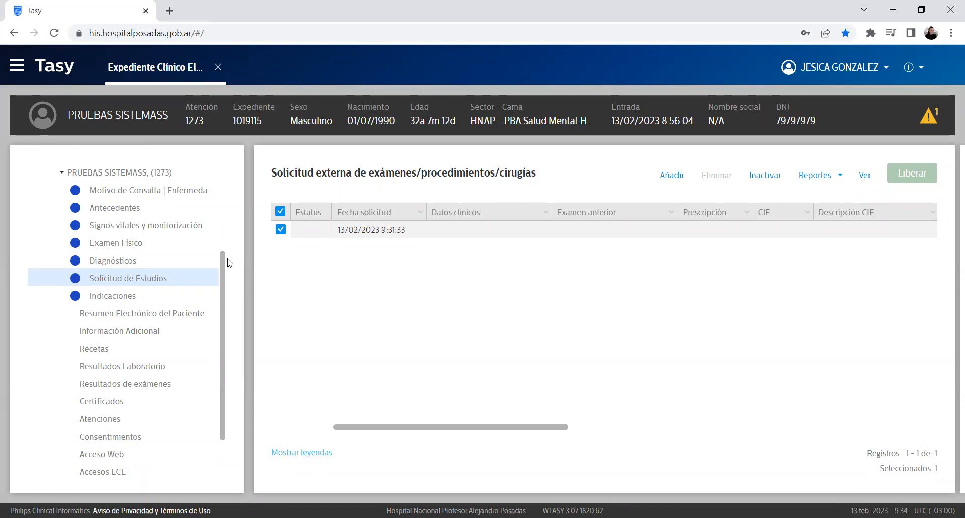
{"action": "left_click_drag", "start_coordinate": [220, 267], "coordinate": [256, 327]}
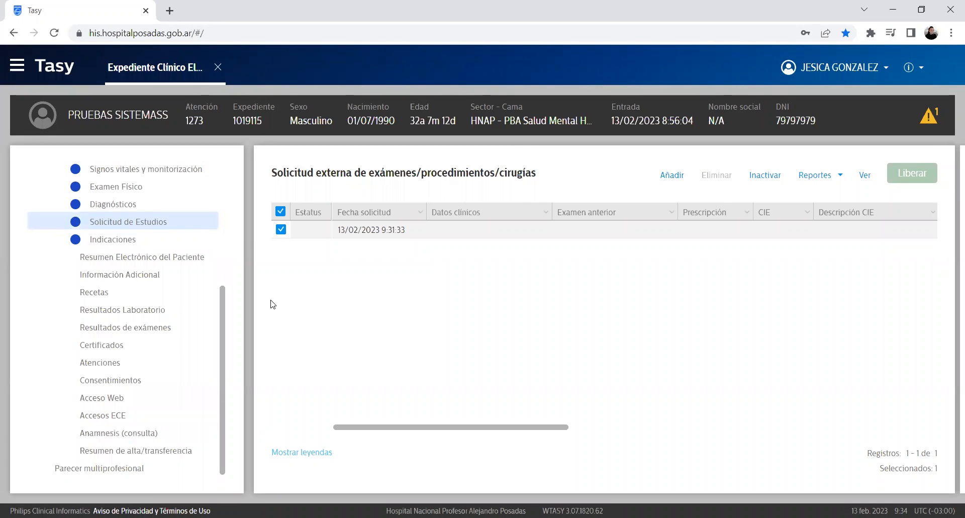
Step: Add a new general indication under Indicaciones and start its description with 'KDL'
{"action": "left_click", "coordinate": [132, 240]}
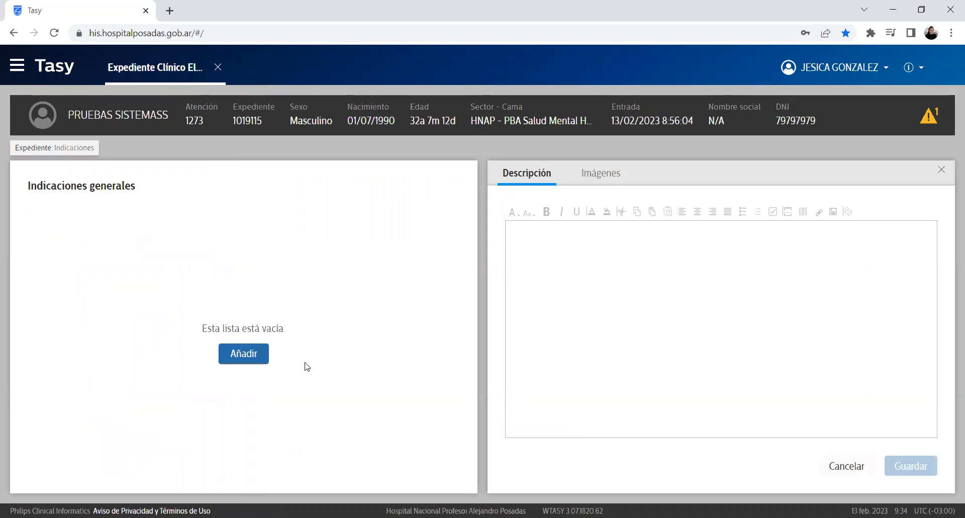
{"action": "left_click", "coordinate": [243, 357]}
{"action": "left_click", "coordinate": [716, 281]}
{"action": "type", "text": "KDL"}
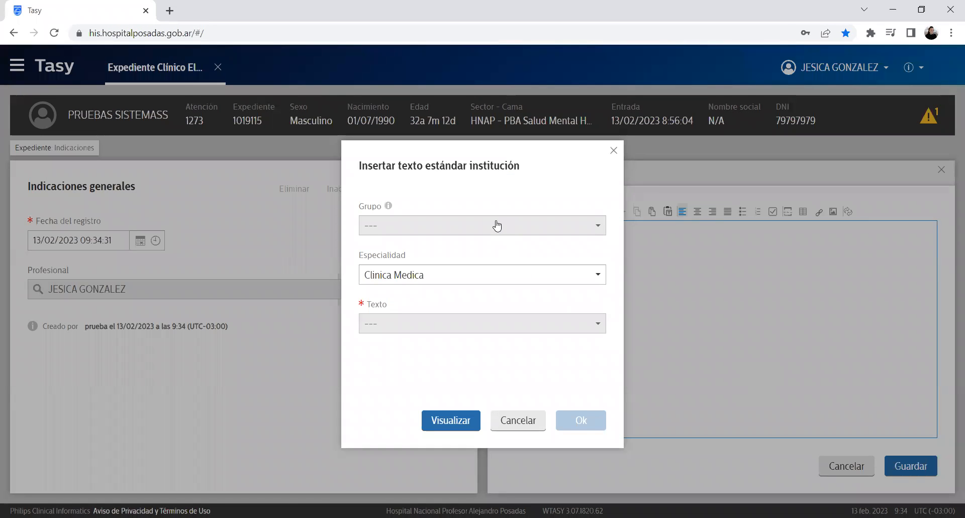
Step: Bring up the Insertar texto estándar institución dialog and choose which standard text to insert
{"action": "left_click_drag", "start_coordinate": [372, 165], "coordinate": [573, 191]}
{"action": "left_click", "coordinate": [537, 159]}
{"action": "triple_click", "coordinate": [538, 166]}
{"action": "left_click", "coordinate": [455, 326]}
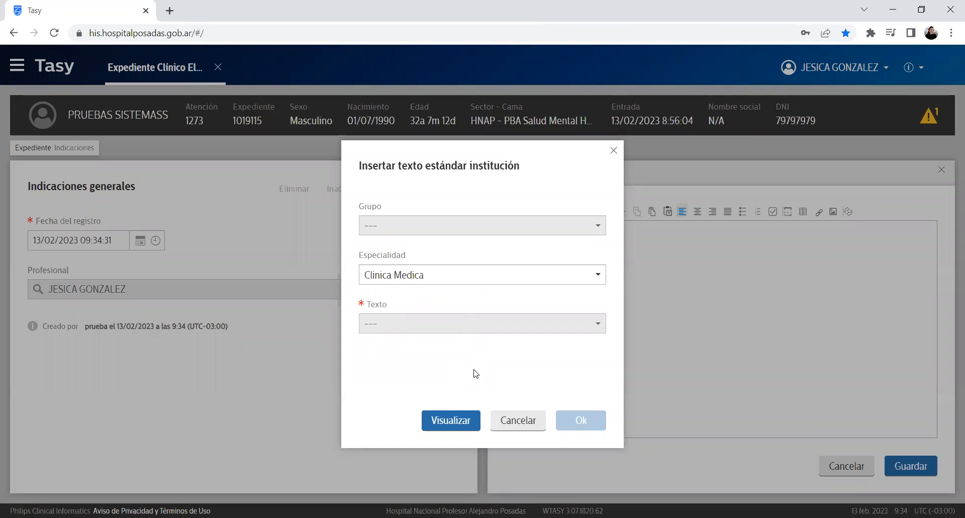
{"action": "left_click", "coordinate": [418, 333]}
Step: Cancel the standard text dialog, add lines 'DSGFGFG DFDFDF' and 'DSFDSFFDFS', then save and release the indication
{"action": "left_click", "coordinate": [518, 420]}
{"action": "type", "text": "DSGF"}
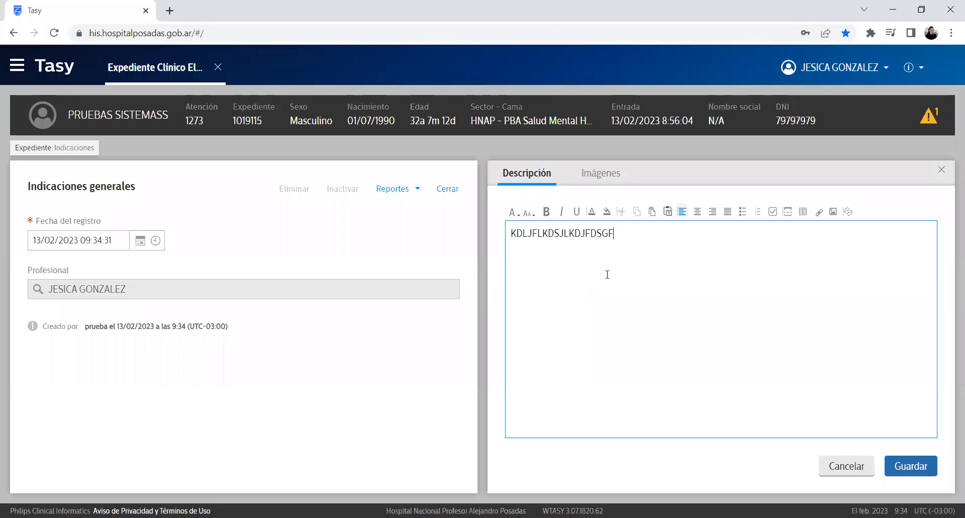
{"action": "type", "text": "GFG DFDFDF"}
{"action": "key", "text": "Return"}
{"action": "type", "text": "DSFDSFFDFS"}
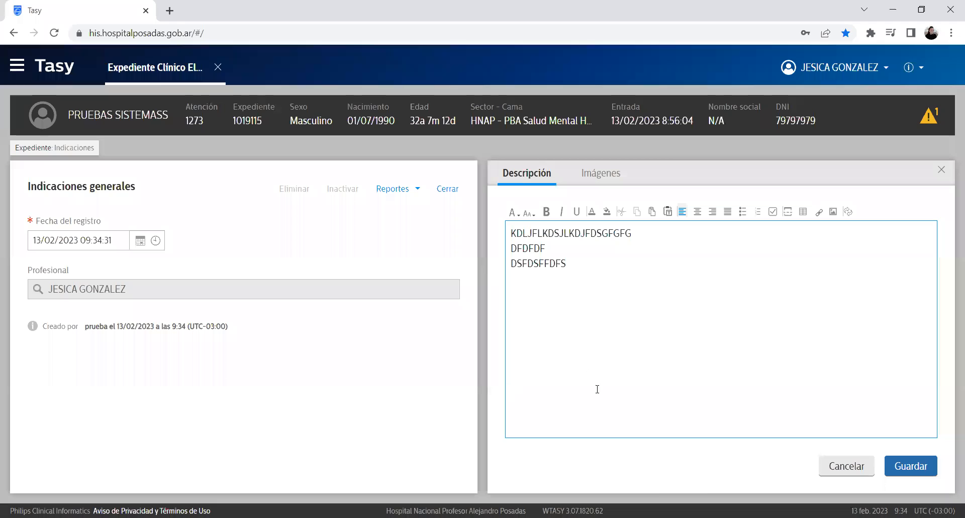
{"action": "left_click", "coordinate": [927, 466]}
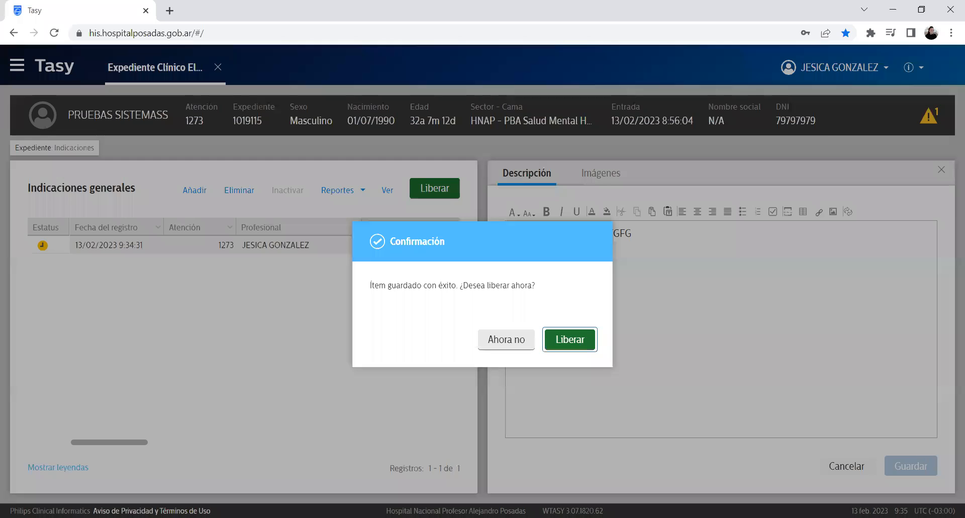
{"action": "left_click", "coordinate": [569, 347]}
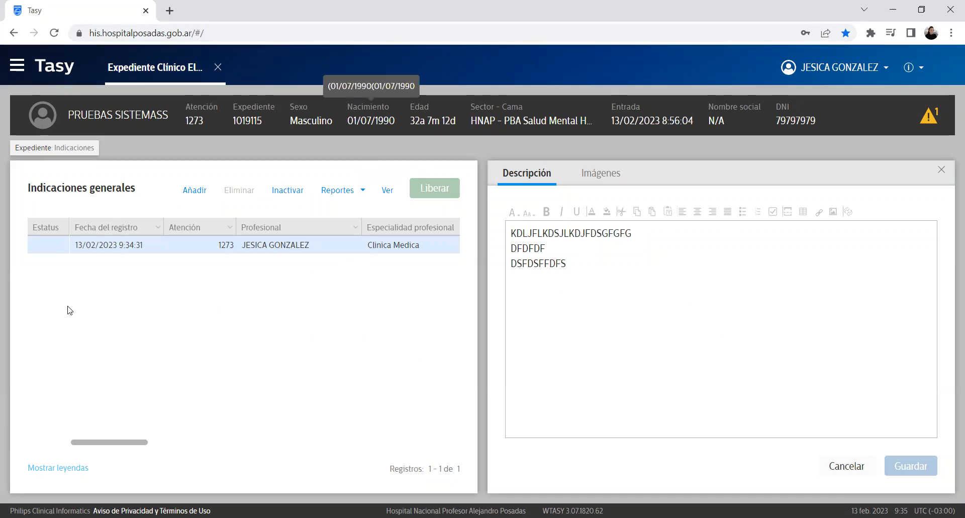
Step: Reopen the record's section list from the Expediente breadcrumb
{"action": "left_click", "coordinate": [54, 153]}
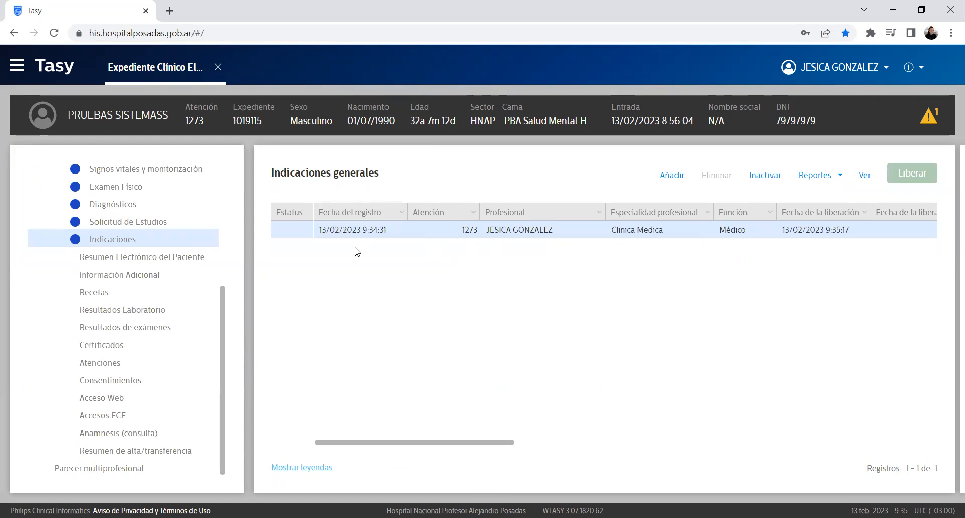
{"action": "scroll", "coordinate": [472, 447], "scroll_direction": "right", "scroll_amount": 2}
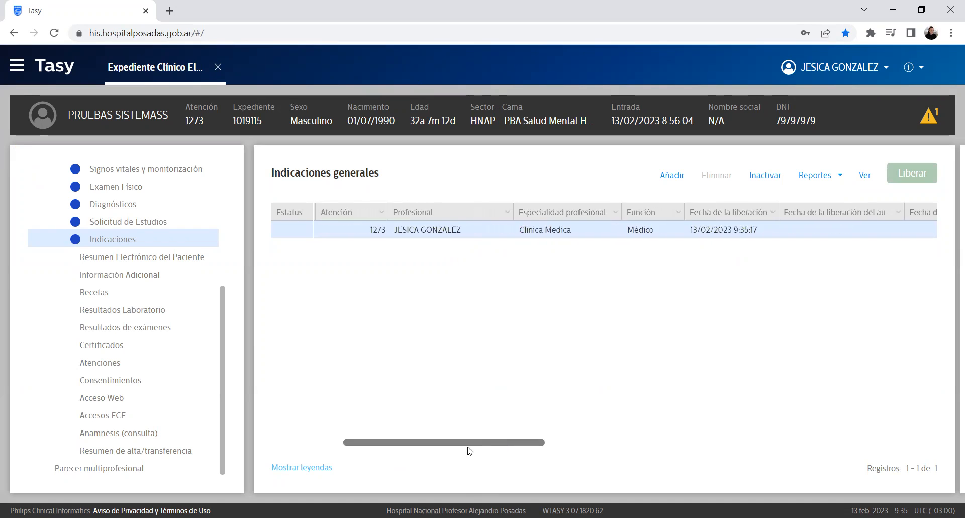
{"action": "left_click_drag", "start_coordinate": [377, 441], "coordinate": [308, 470]}
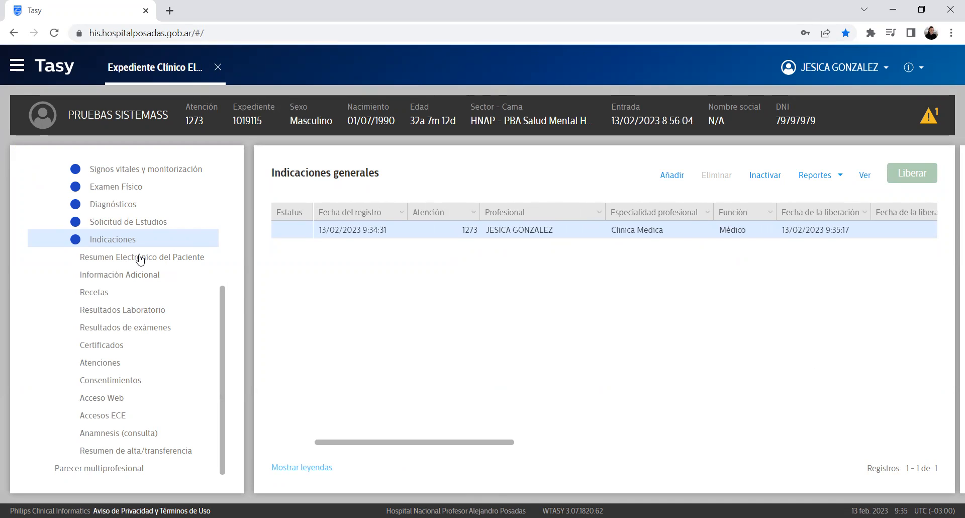
Step: Open Resumen Electrónico del Paciente and scroll through its allergy, history and R30 diagnosis cards
{"action": "left_click", "coordinate": [141, 258]}
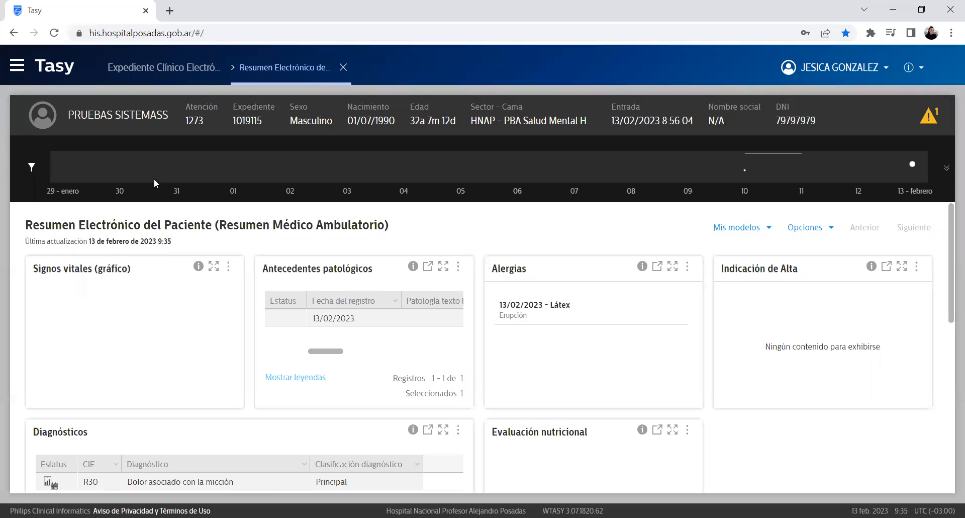
{"action": "left_click_drag", "start_coordinate": [949, 235], "coordinate": [943, 254]}
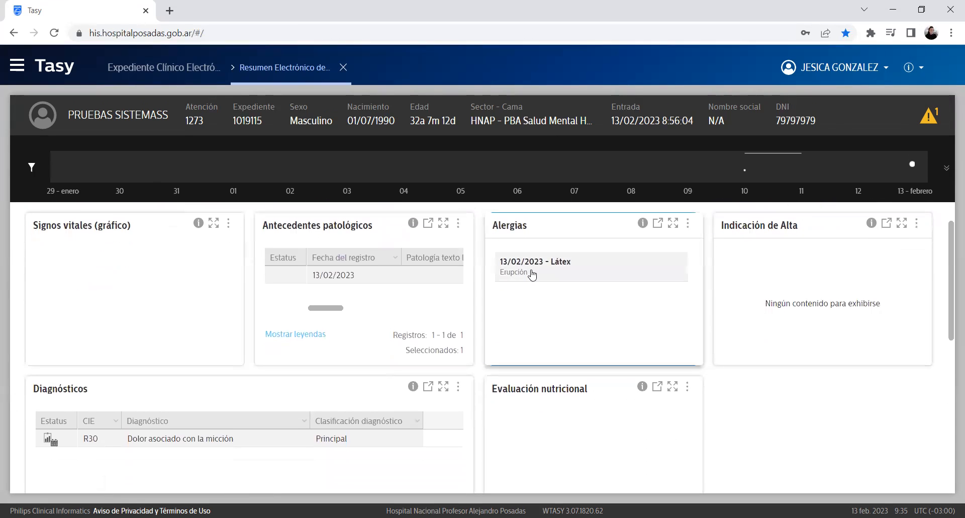
{"action": "left_click_drag", "start_coordinate": [325, 311], "coordinate": [379, 309]}
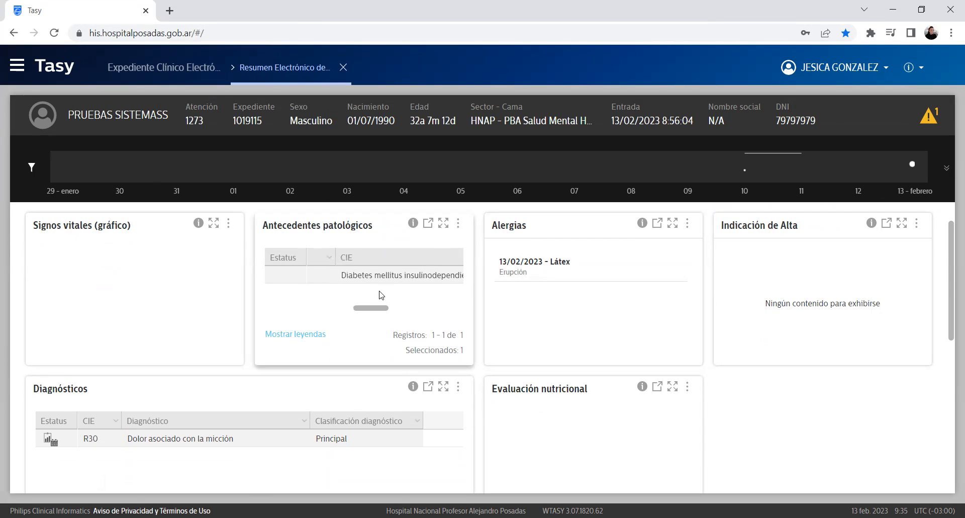
{"action": "scroll", "coordinate": [230, 355], "scroll_direction": "down", "scroll_amount": 2}
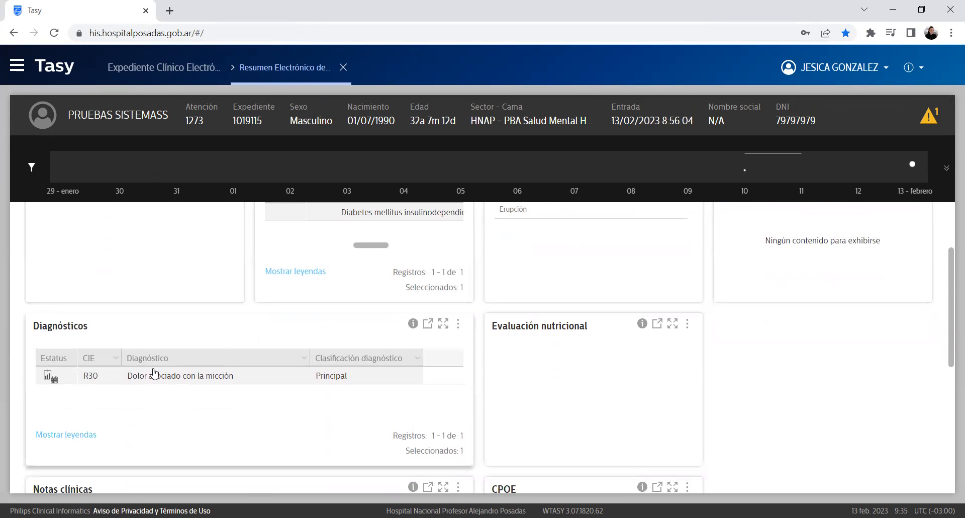
{"action": "scroll", "coordinate": [710, 300], "scroll_direction": "down", "scroll_amount": 3}
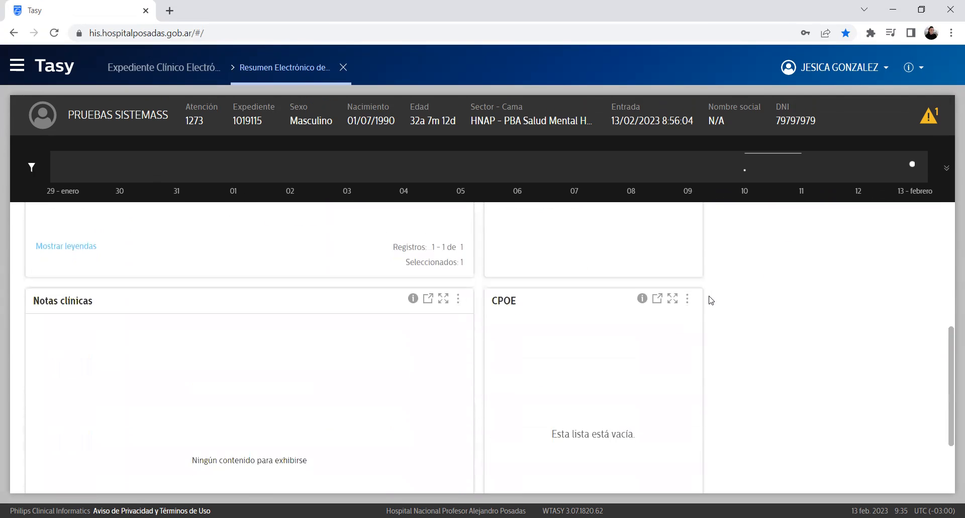
{"action": "scroll", "coordinate": [711, 303], "scroll_direction": "up", "scroll_amount": 5}
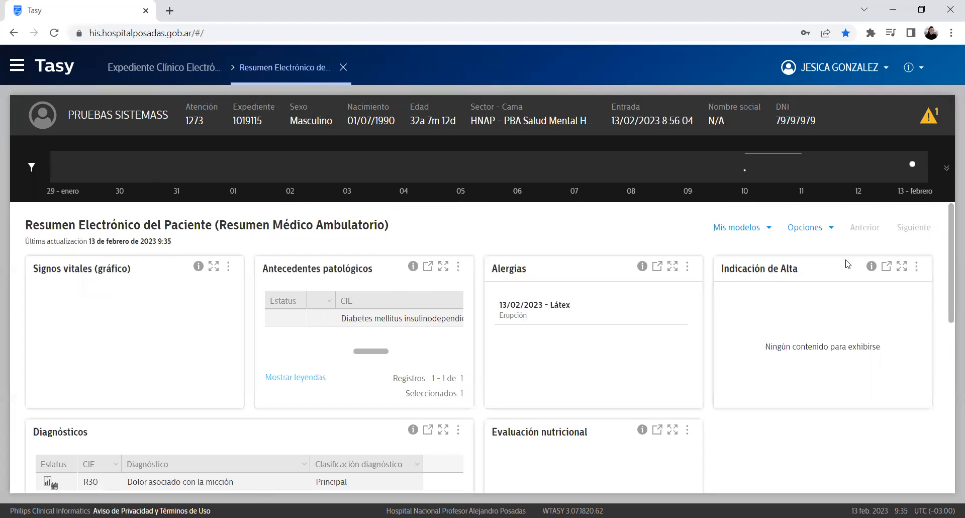
{"action": "scroll", "coordinate": [731, 412], "scroll_direction": "down", "scroll_amount": 1}
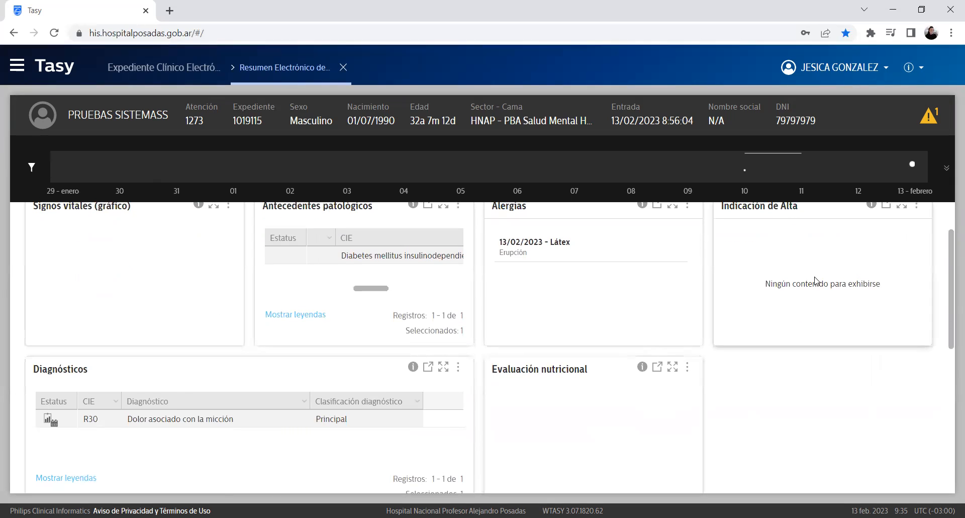
{"action": "scroll", "coordinate": [665, 405], "scroll_direction": "down", "scroll_amount": 2}
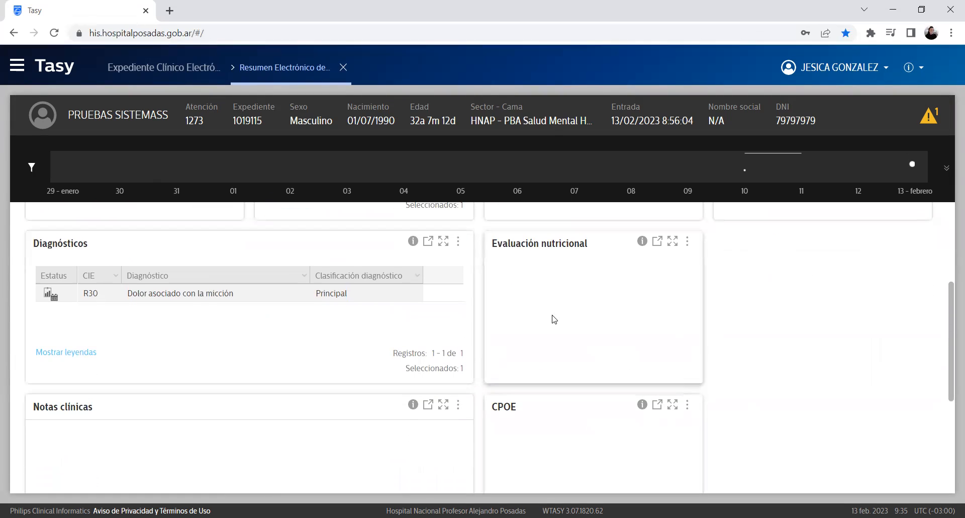
{"action": "scroll", "coordinate": [551, 320], "scroll_direction": "down", "scroll_amount": 4}
{"action": "scroll", "coordinate": [629, 271], "scroll_direction": "up", "scroll_amount": 7}
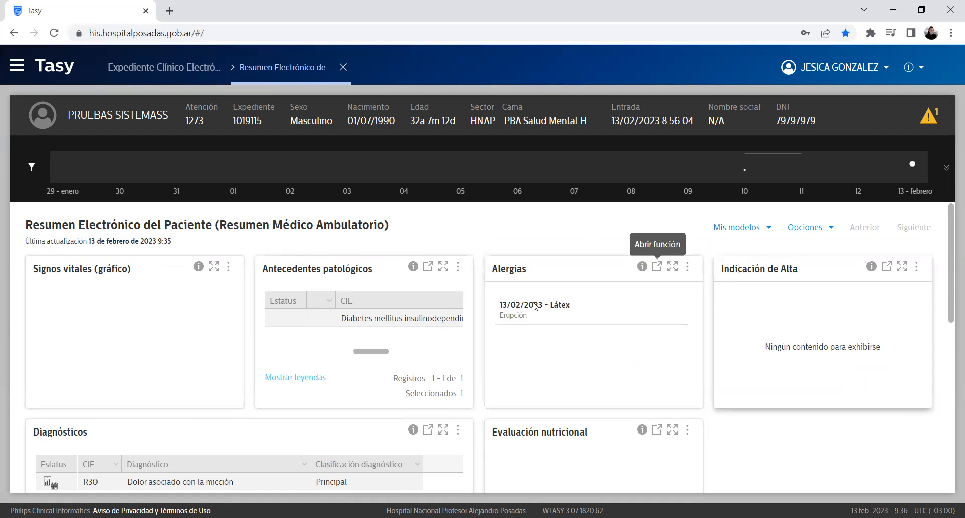
Step: Expand the timeline filter bar and apply the current filter
{"action": "left_click", "coordinate": [947, 170]}
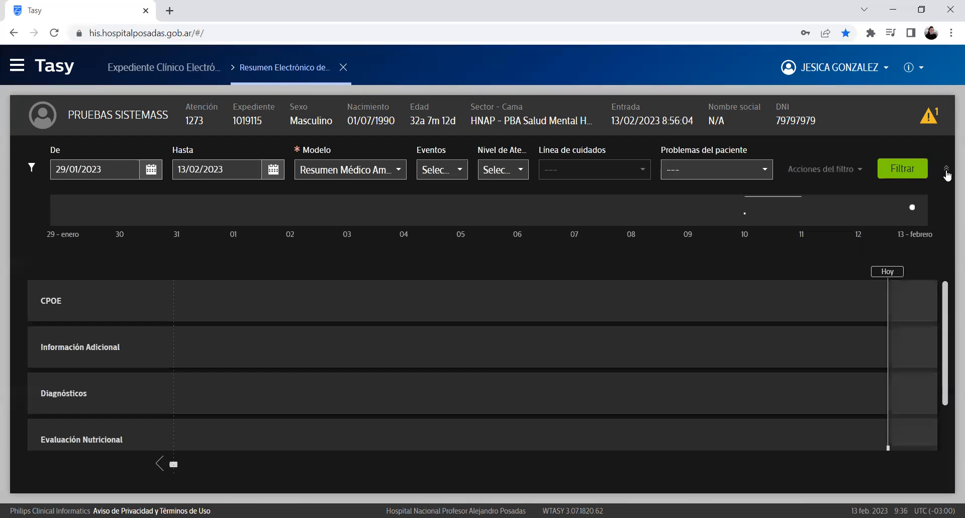
{"action": "left_click", "coordinate": [947, 171]}
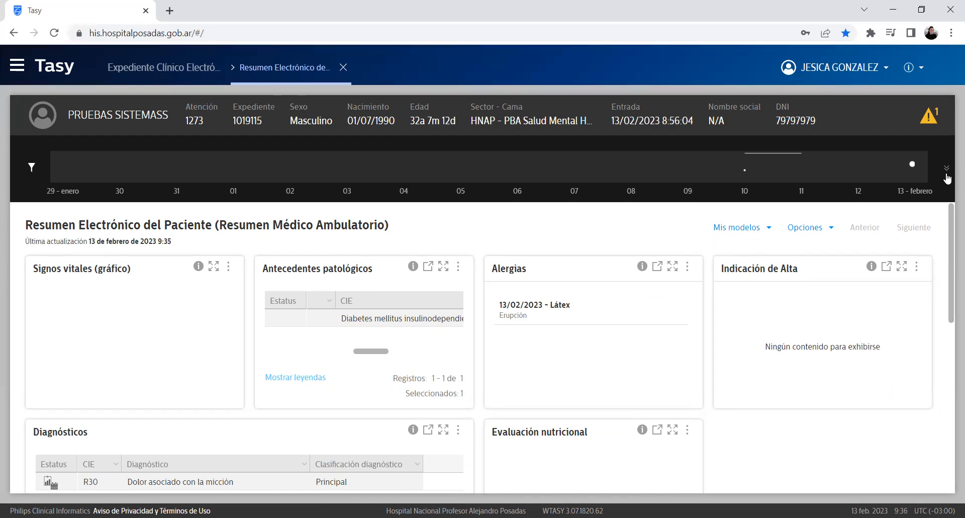
{"action": "left_click", "coordinate": [947, 170]}
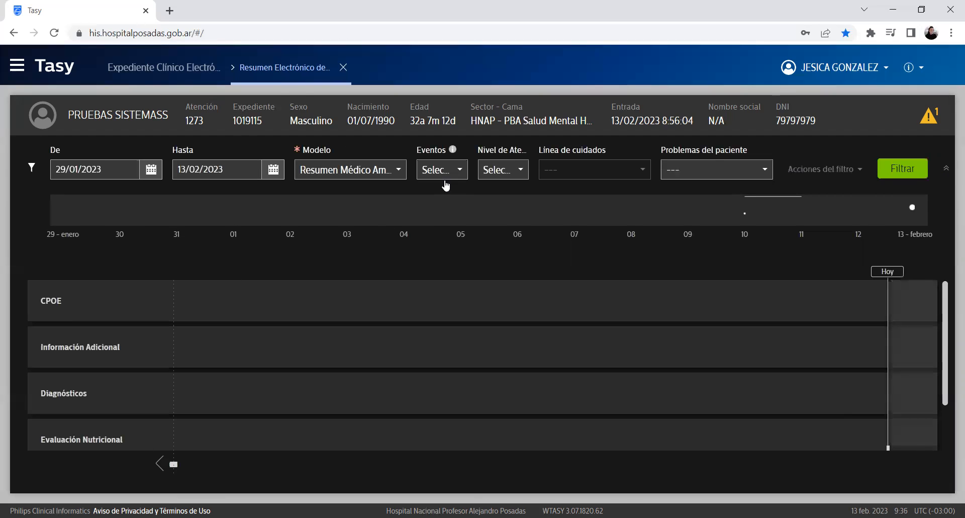
{"action": "left_click", "coordinate": [914, 176]}
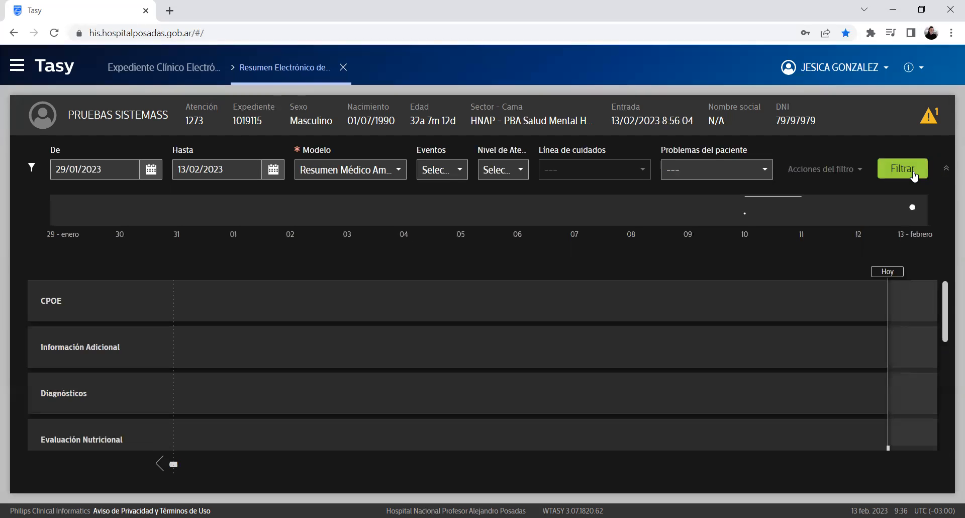
{"action": "mouse_move", "coordinate": [946, 304]}
{"action": "left_mouse_down"}
{"action": "mouse_move", "coordinate": [949, 431]}
{"action": "mouse_move", "coordinate": [948, 289]}
{"action": "left_mouse_up"}
{"action": "left_click", "coordinate": [893, 180]}
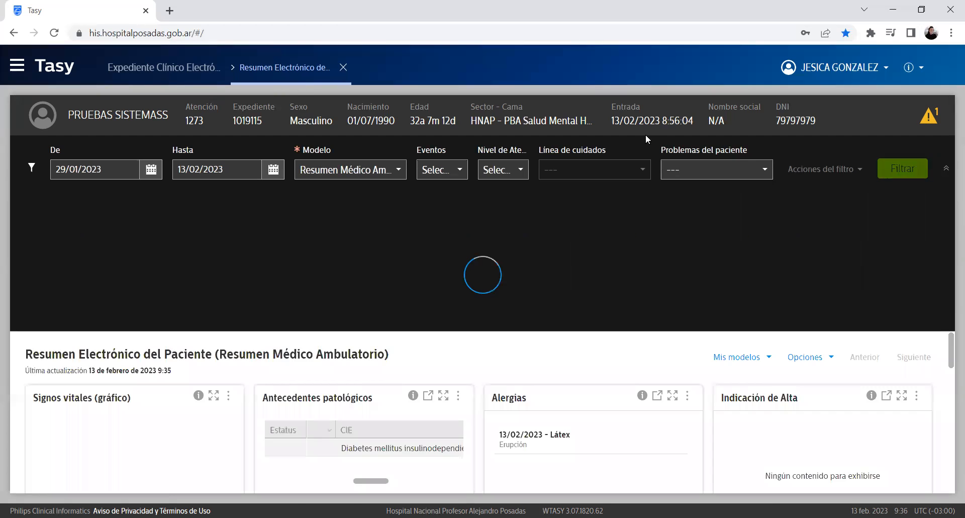
Step: Set the De date to 01/12/2022, apply the filter, and collapse the filter bar
{"action": "left_click", "coordinate": [153, 170]}
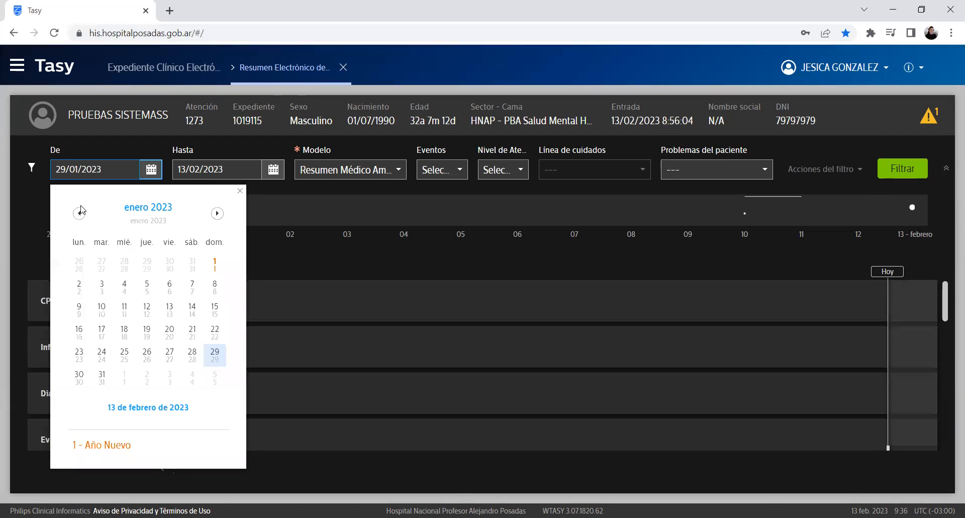
{"action": "left_click", "coordinate": [80, 213]}
{"action": "left_click", "coordinate": [149, 263]}
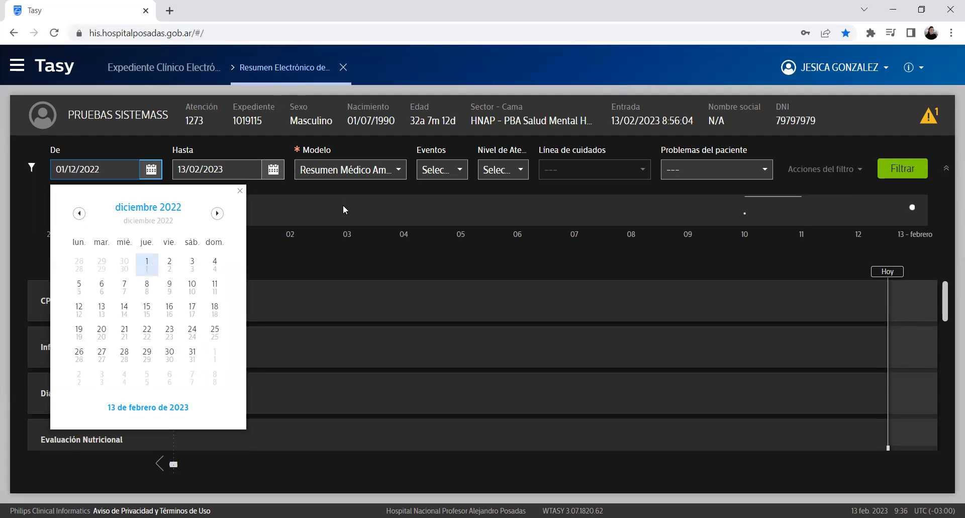
{"action": "left_click", "coordinate": [483, 242]}
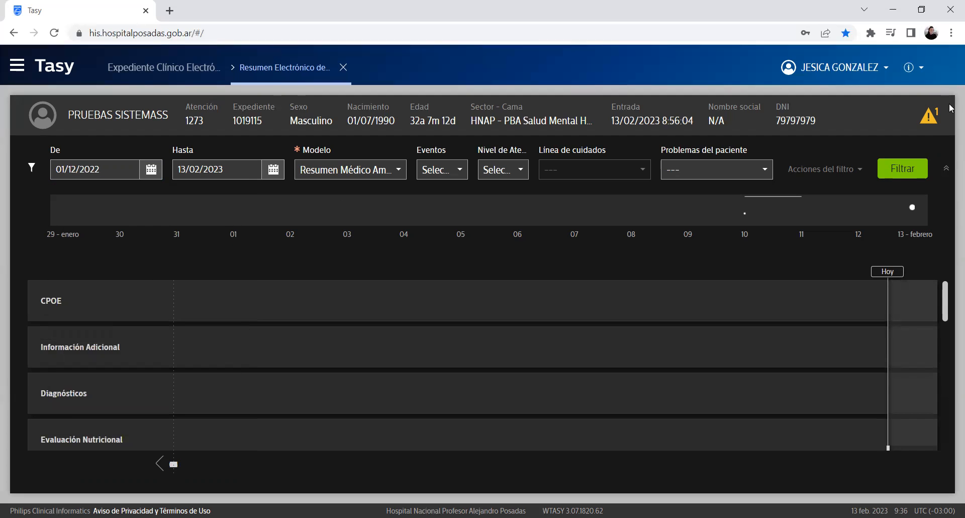
{"action": "left_click", "coordinate": [905, 172]}
{"action": "left_click_drag", "start_coordinate": [945, 298], "coordinate": [947, 347]}
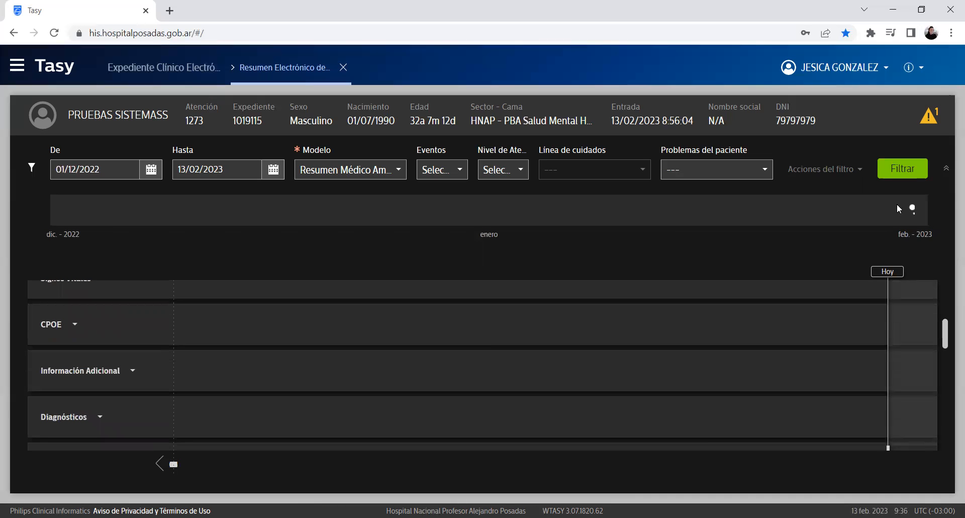
{"action": "left_click", "coordinate": [947, 169]}
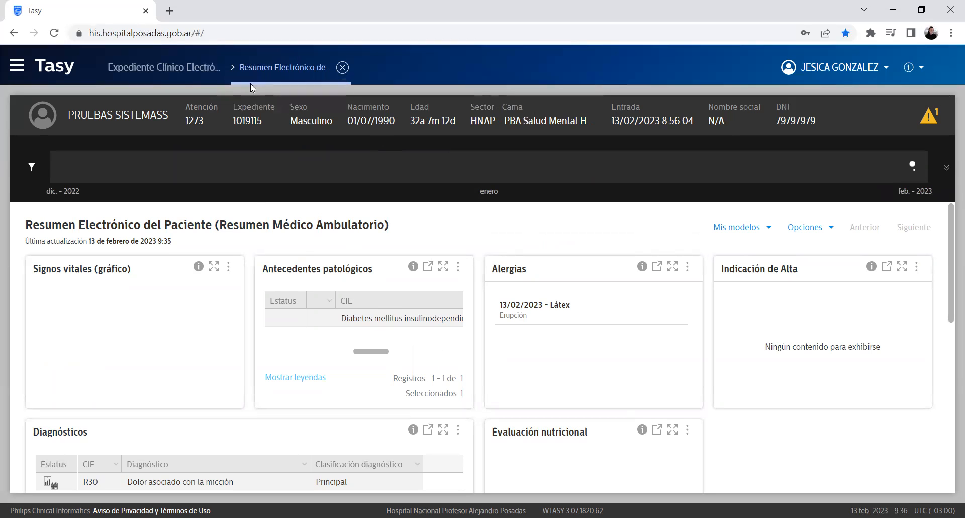
Step: Close the electronic summary and add a new note in Información Adicional
{"action": "left_click", "coordinate": [343, 68]}
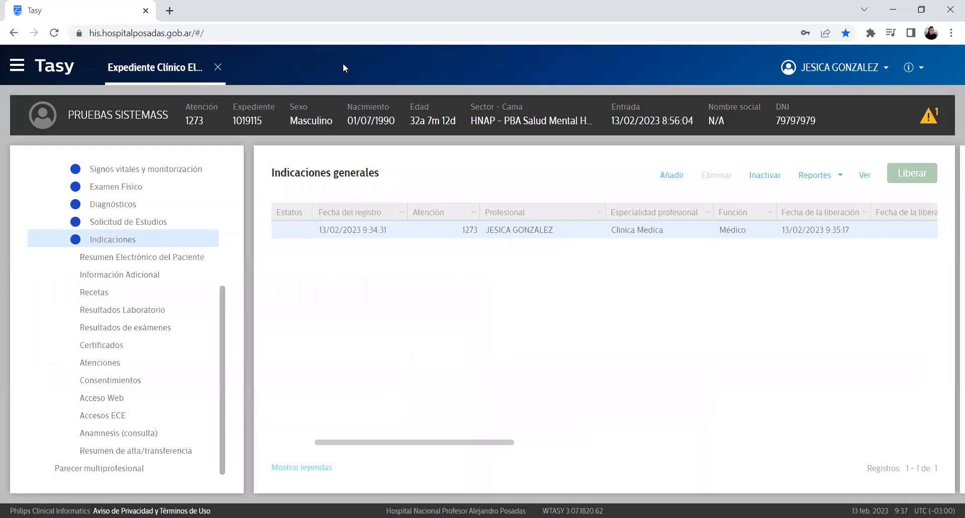
{"action": "left_click", "coordinate": [155, 276]}
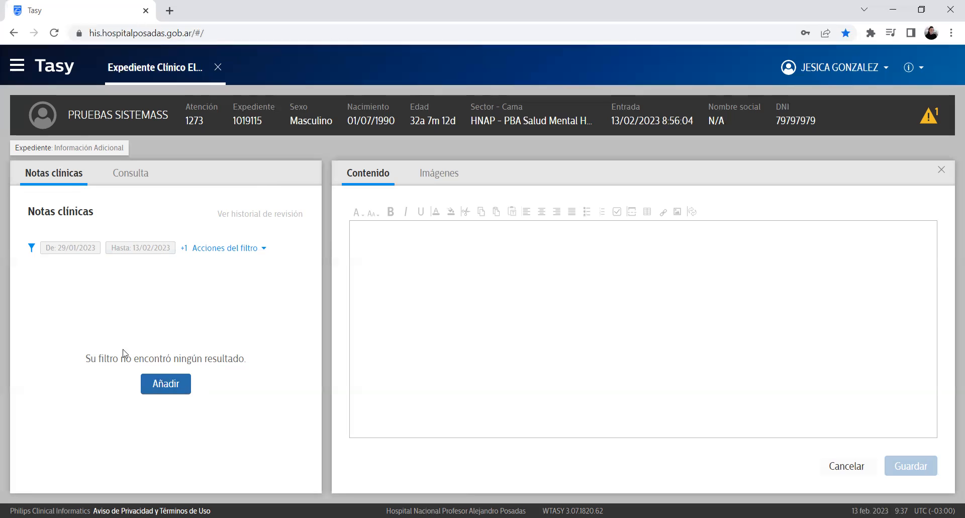
{"action": "left_click", "coordinate": [166, 388]}
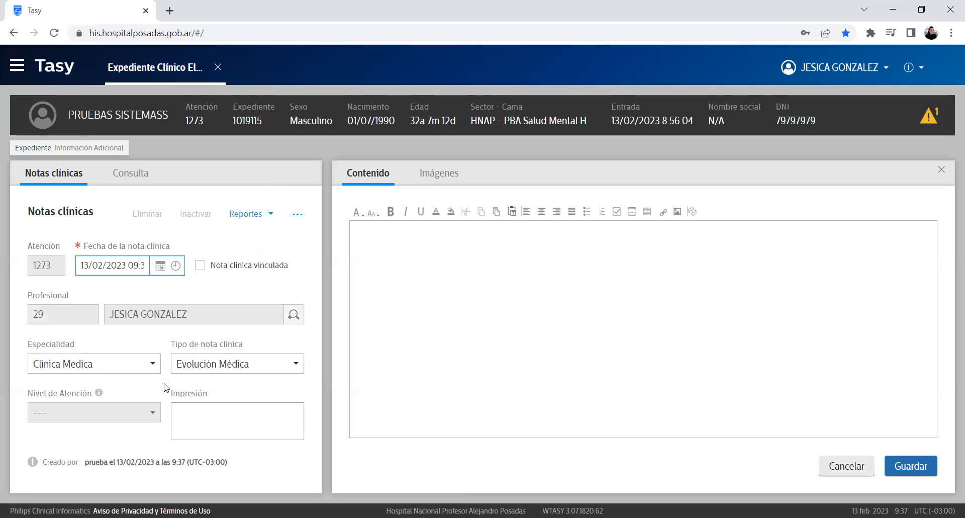
Step: Keep Evolución Médica as the note type and Clinica Medica as the specialty
{"action": "left_click", "coordinate": [200, 366]}
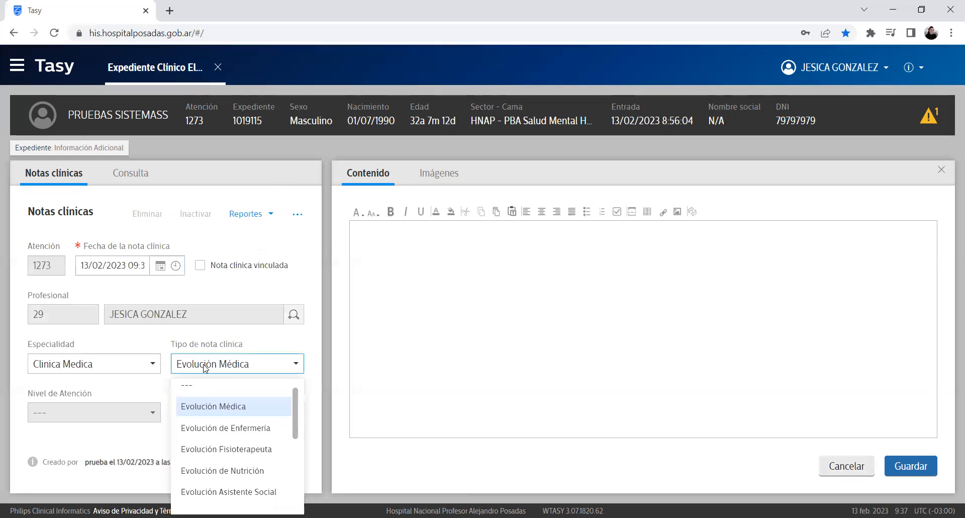
{"action": "left_click", "coordinate": [205, 369]}
{"action": "left_click", "coordinate": [204, 369]}
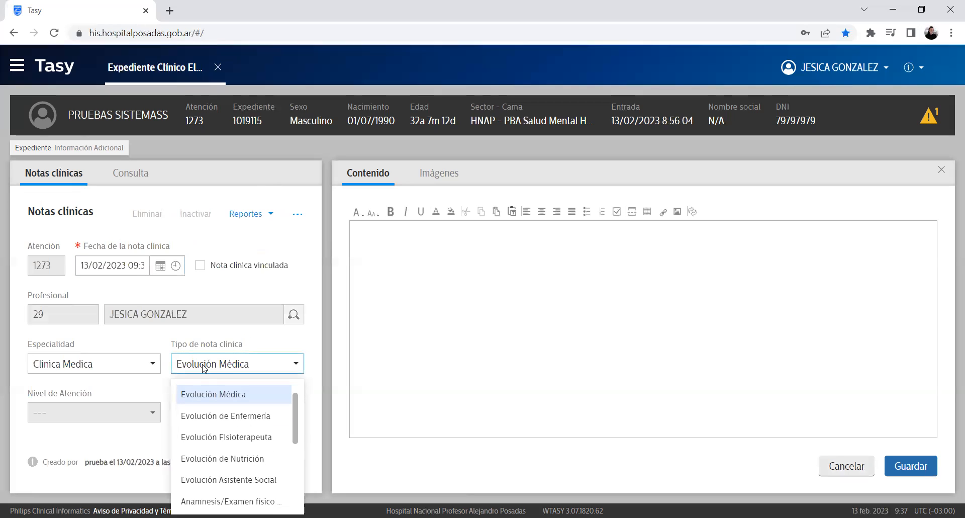
{"action": "left_click", "coordinate": [204, 368]}
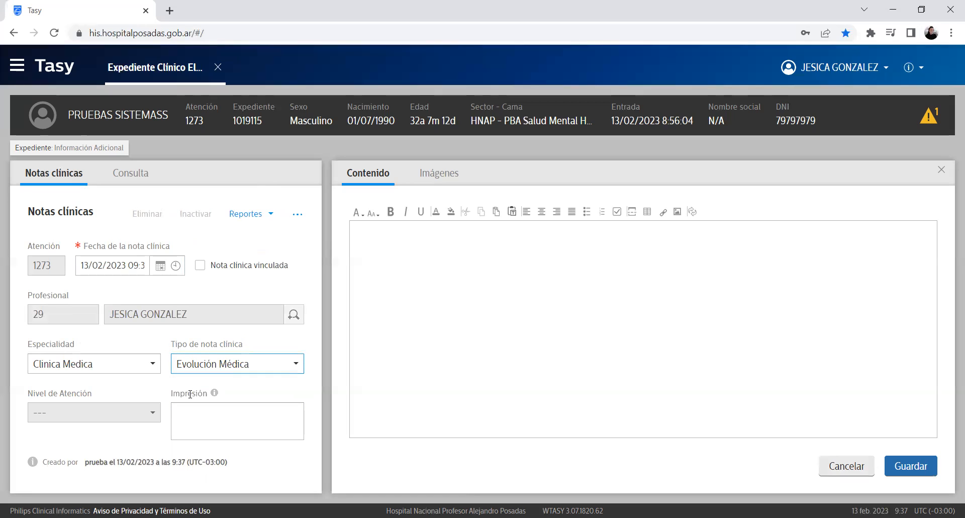
{"action": "left_click", "coordinate": [153, 364]}
{"action": "left_click", "coordinate": [152, 364]}
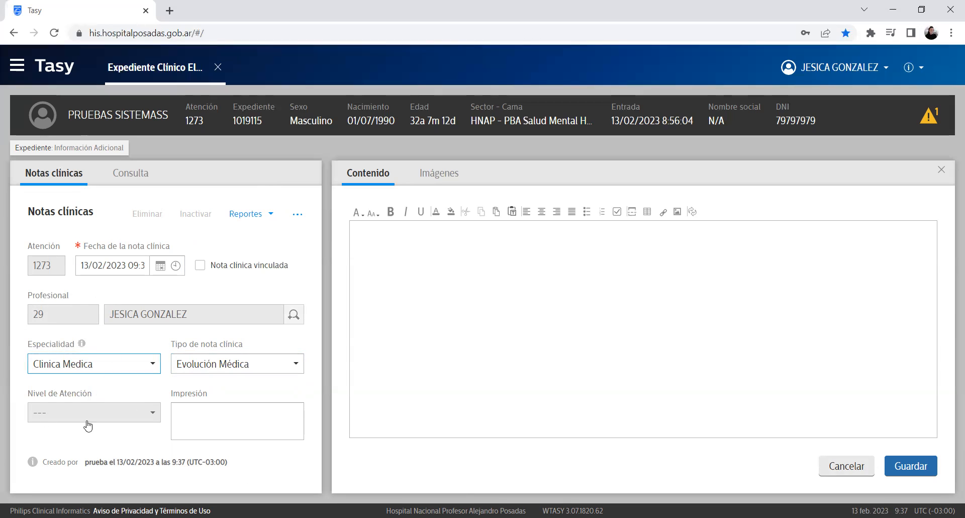
{"action": "left_click", "coordinate": [292, 364]}
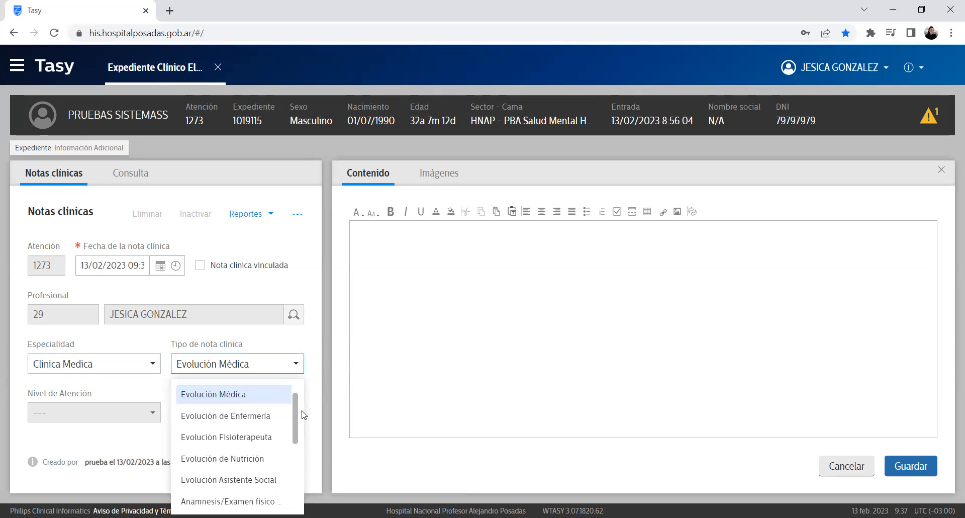
{"action": "left_click_drag", "start_coordinate": [304, 415], "coordinate": [295, 365]}
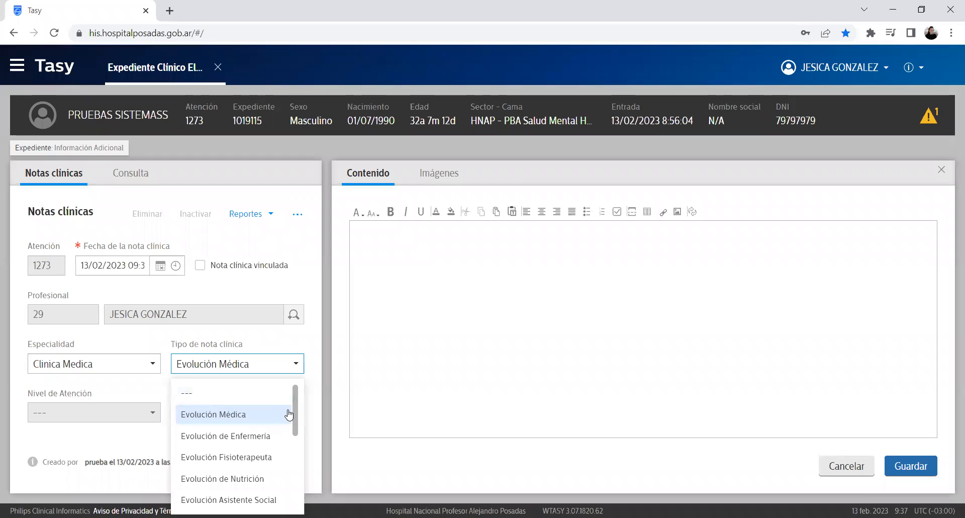
{"action": "left_click", "coordinate": [292, 421]}
Step: Type placeholder text 'KJKFJKEILJREWÑLKJÑKLKEJTNREE' into the Contenido editor and bring up its context options
{"action": "left_click", "coordinate": [524, 251]}
{"action": "type", "text": "KJKFJKEILJREWÑLKJÑKLKEJTNREE"}
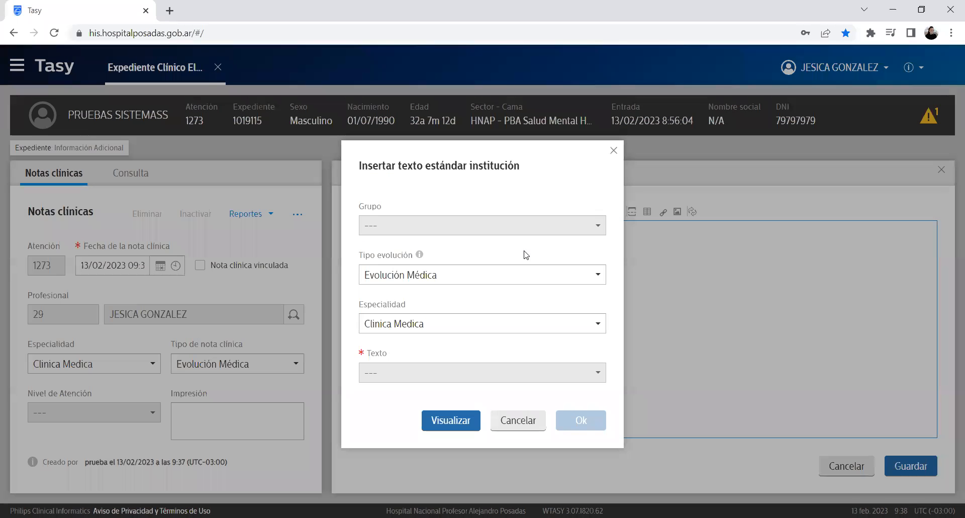
{"action": "right_click", "coordinate": [526, 254]}
{"action": "left_click", "coordinate": [457, 325]}
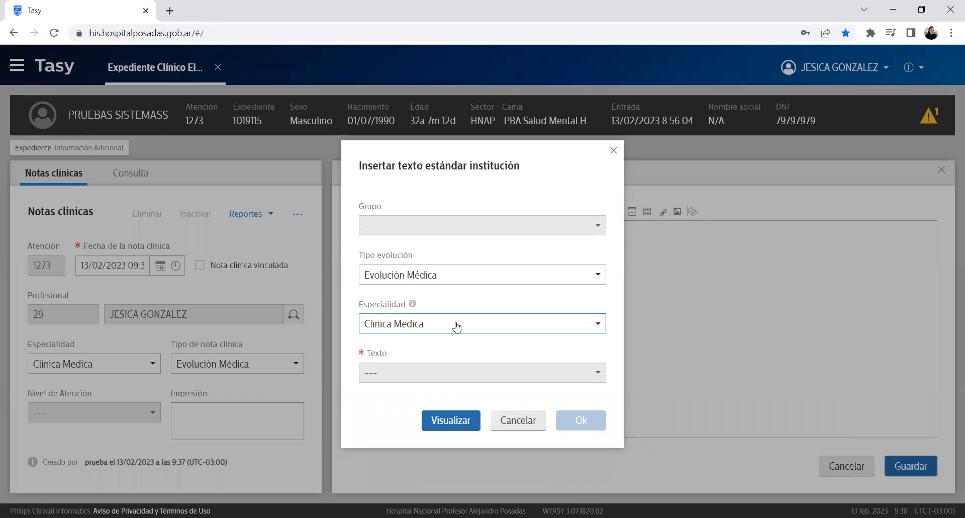
{"action": "left_click", "coordinate": [455, 331]}
Step: Browse the standard text specialty list, keep Clinica Medica, and dismiss the standard text insertion
{"action": "left_click", "coordinate": [458, 334]}
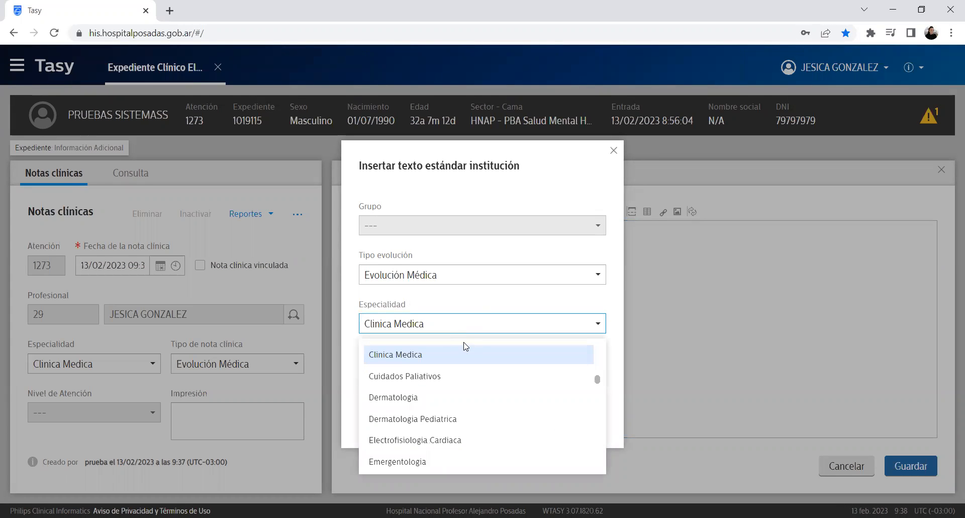
{"action": "scroll", "coordinate": [435, 372], "scroll_direction": "down", "scroll_amount": 1}
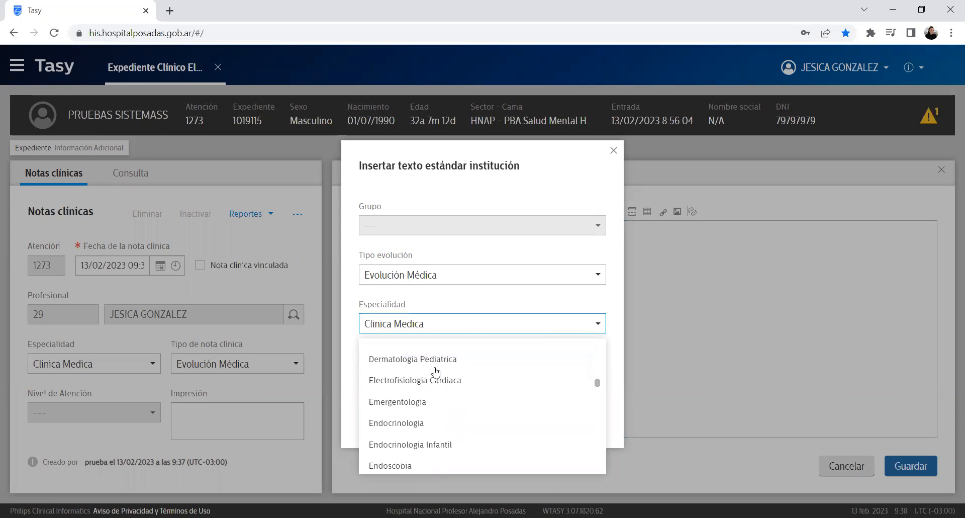
{"action": "scroll", "coordinate": [465, 420], "scroll_direction": "down", "scroll_amount": 2}
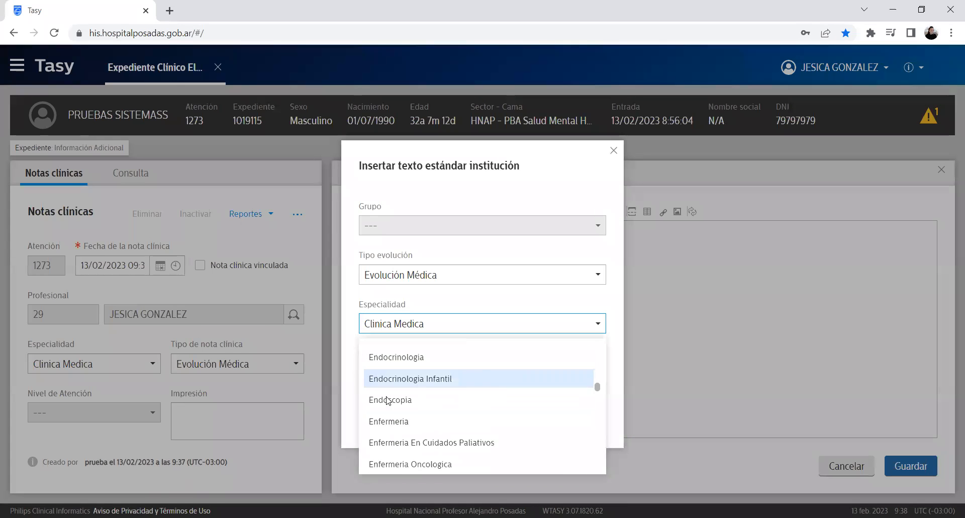
{"action": "scroll", "coordinate": [465, 405], "scroll_direction": "down", "scroll_amount": 1}
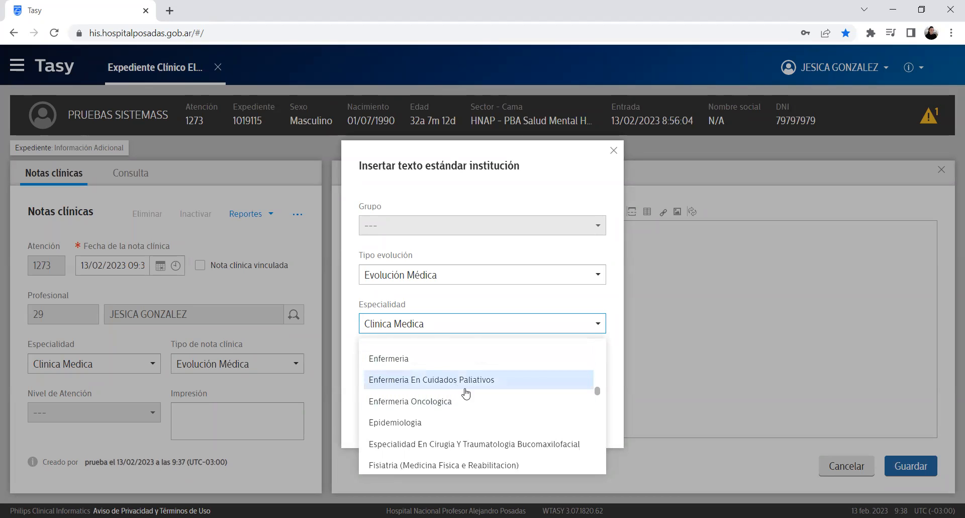
{"action": "scroll", "coordinate": [465, 393], "scroll_direction": "down", "scroll_amount": 6}
{"action": "scroll", "coordinate": [469, 390], "scroll_direction": "down", "scroll_amount": 8}
{"action": "scroll", "coordinate": [484, 379], "scroll_direction": "up", "scroll_amount": 2}
{"action": "left_click", "coordinate": [470, 322]}
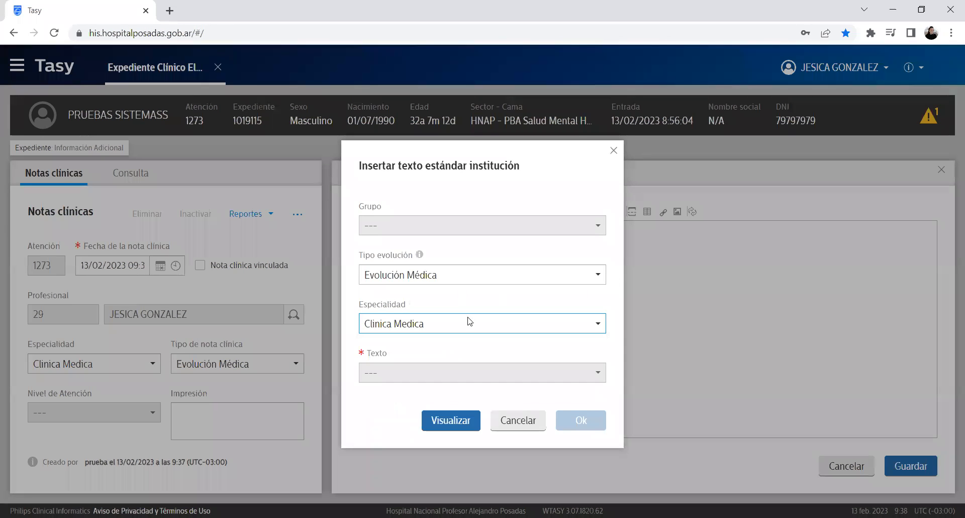
{"action": "left_click", "coordinate": [613, 150]}
Step: Confirm Evolución Médica again and return to the end of the note text for more options
{"action": "left_click", "coordinate": [228, 365]}
{"action": "scroll", "coordinate": [257, 422], "scroll_direction": "down", "scroll_amount": 3}
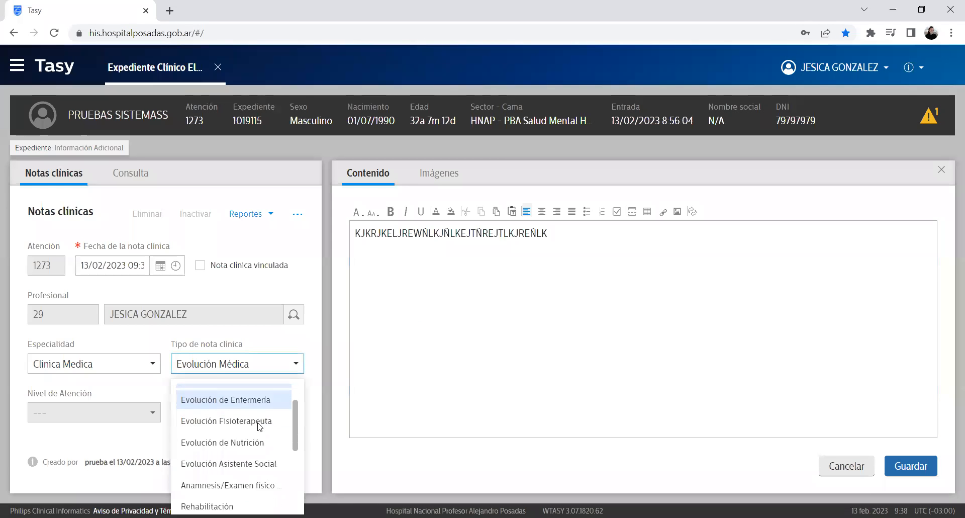
{"action": "left_click", "coordinate": [466, 413]}
{"action": "left_click", "coordinate": [533, 266]}
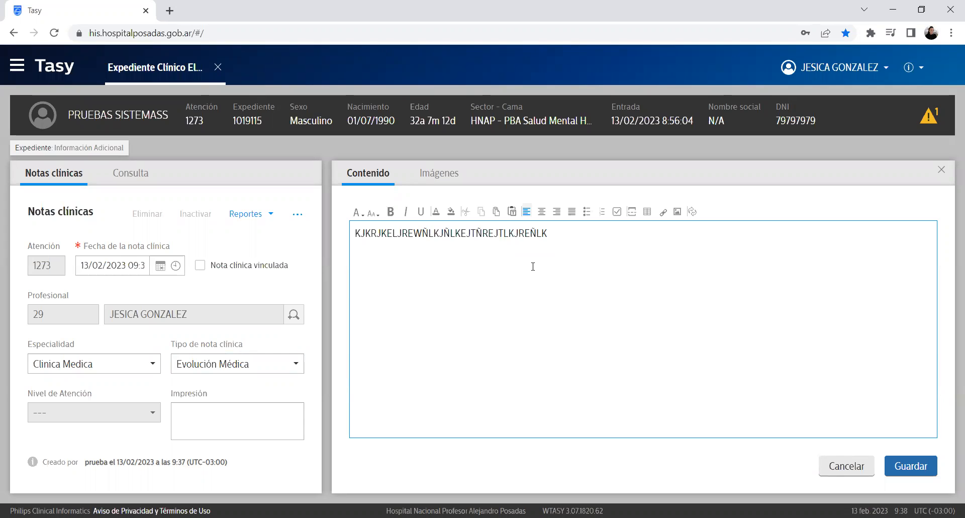
{"action": "left_click", "coordinate": [295, 364]}
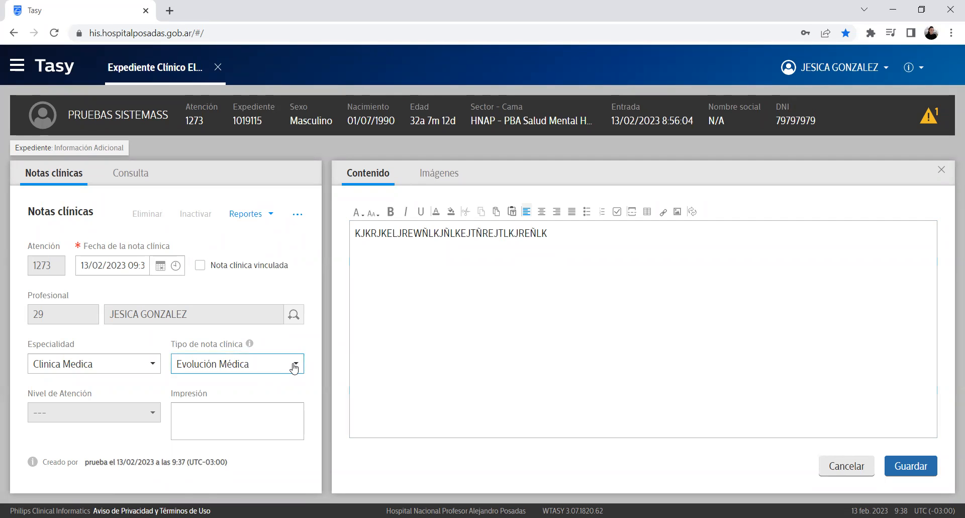
{"action": "left_click", "coordinate": [581, 246]}
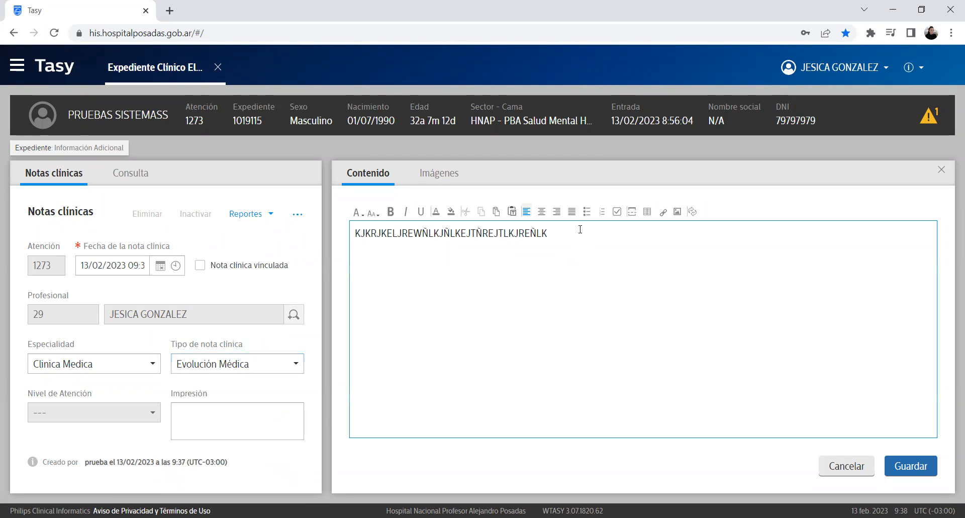
{"action": "right_click", "coordinate": [580, 229]}
Step: Insert the Ingreso pedido Judicial routine text into the note via Generar texto rutina
{"action": "left_click", "coordinate": [465, 371]}
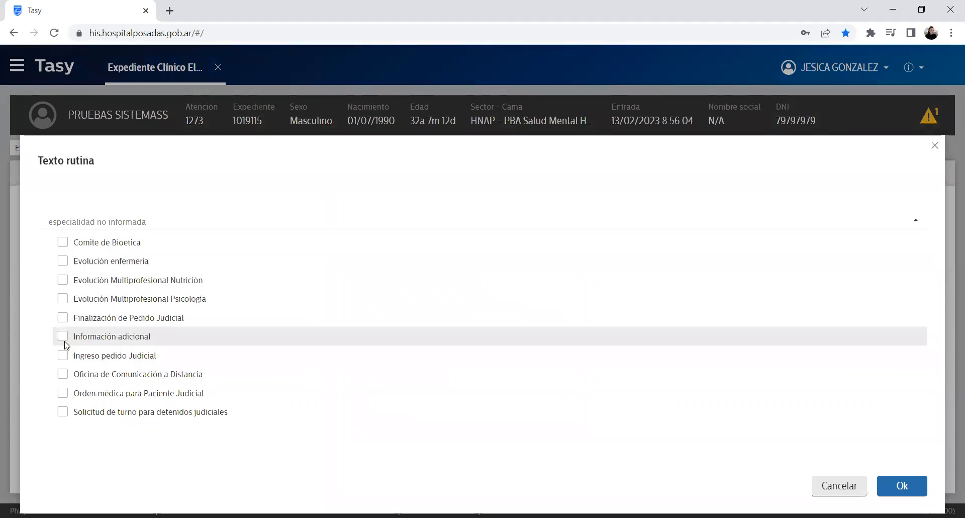
{"action": "left_click", "coordinate": [65, 360]}
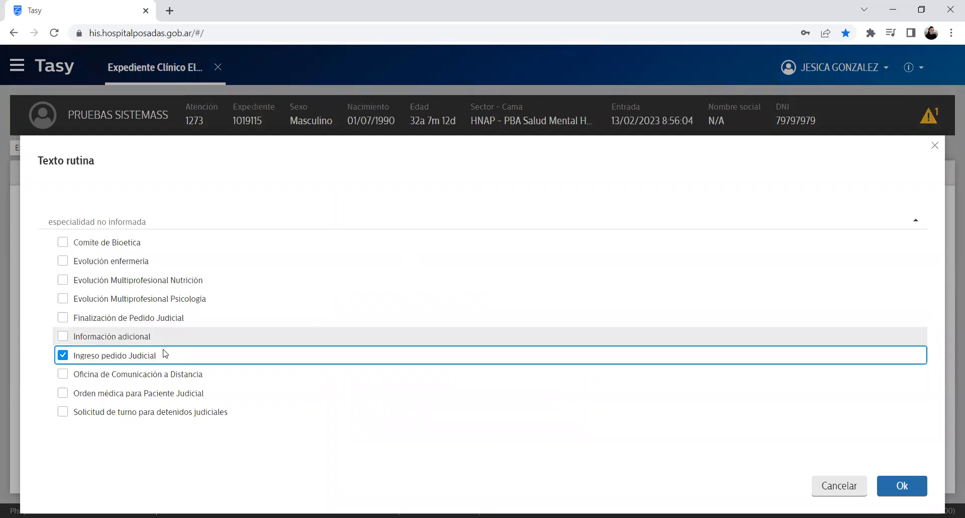
{"action": "left_click", "coordinate": [904, 485]}
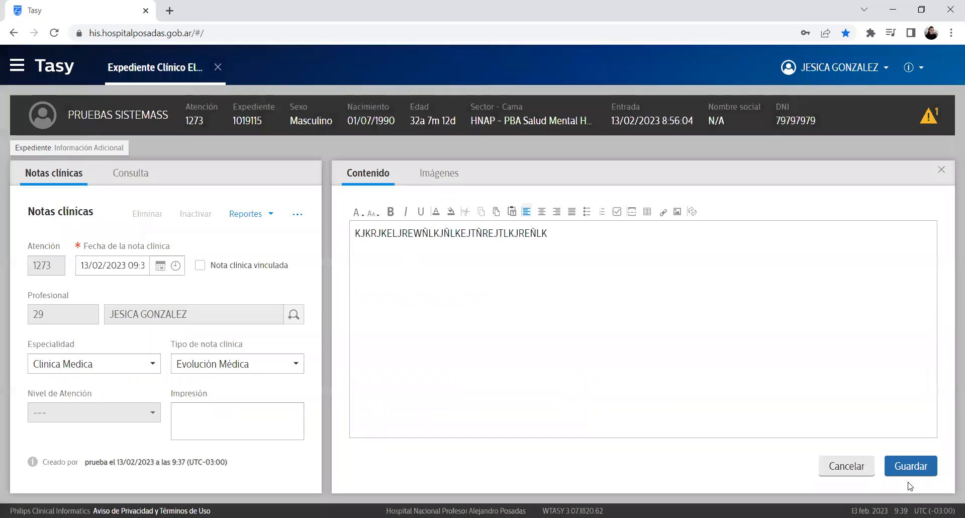
{"action": "left_click_drag", "start_coordinate": [598, 257], "coordinate": [778, 343]}
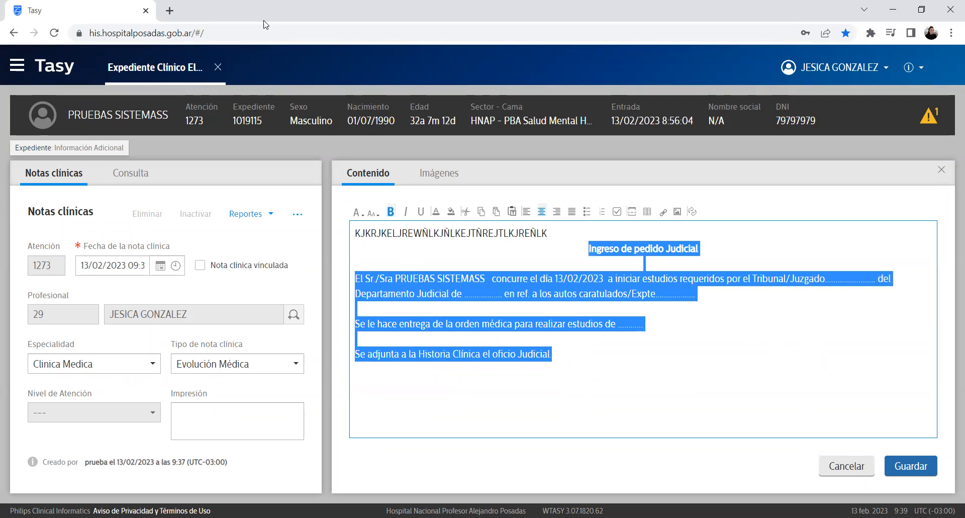
{"action": "left_click_drag", "start_coordinate": [642, 384], "coordinate": [490, 234]}
Step: Add lines 'HJSFHJSAHFJKHDLKJF kdsjflksajflkjdsa' and 'dkjflkjd' after the oficio Judicial line
{"action": "left_click", "coordinate": [564, 351]}
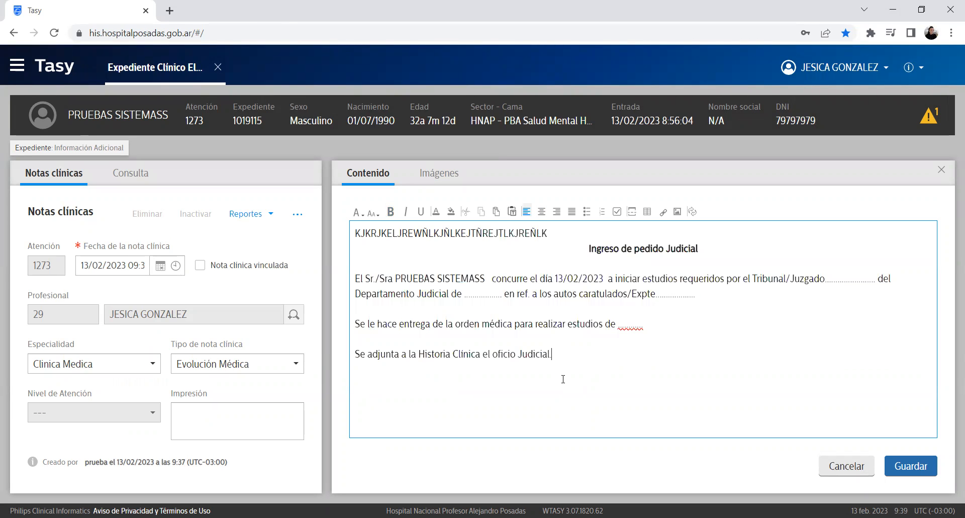
{"action": "type", "text": "HJSFHJSAHFJKHDLKJF kdsjflksajflkjdsa"}
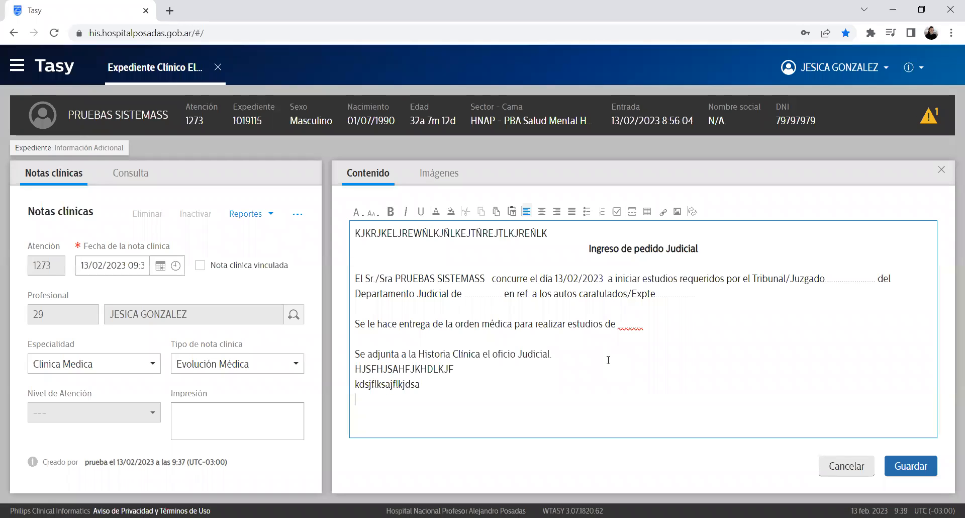
{"action": "key", "text": "Return"}
{"action": "type", "text": "dkjflkjd"}
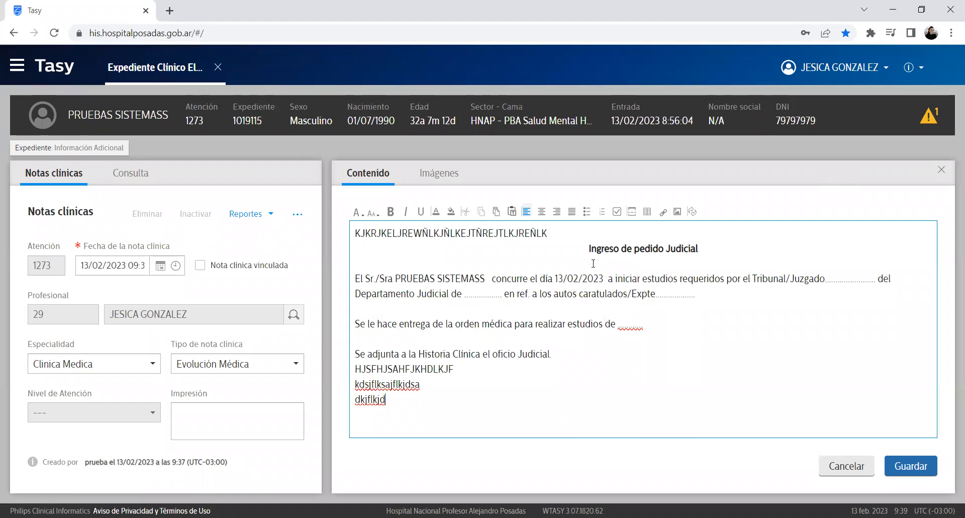
Step: Review the judicial text and patient details, then save the clinical note
{"action": "left_click", "coordinate": [597, 345]}
{"action": "left_click_drag", "start_coordinate": [587, 248], "coordinate": [634, 355]}
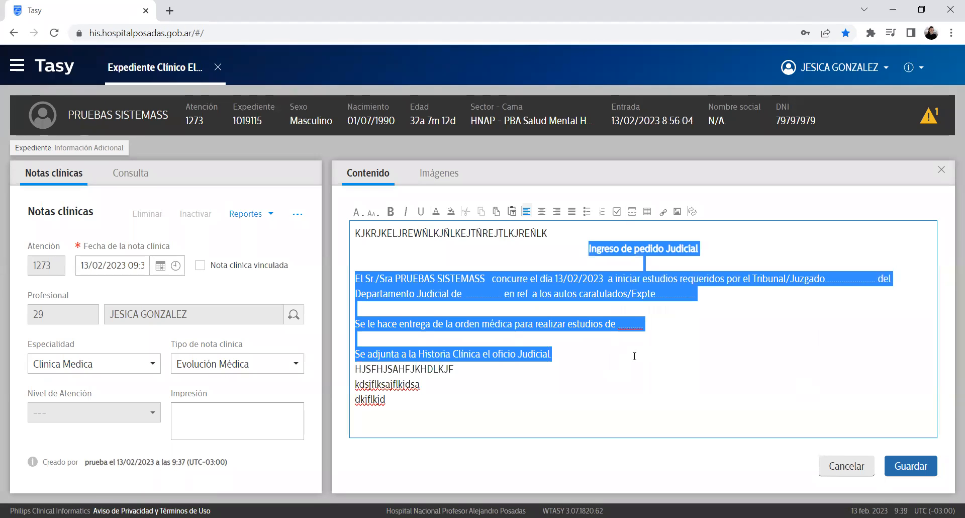
{"action": "left_click", "coordinate": [756, 323]}
{"action": "left_click_drag", "start_coordinate": [356, 279], "coordinate": [709, 358]}
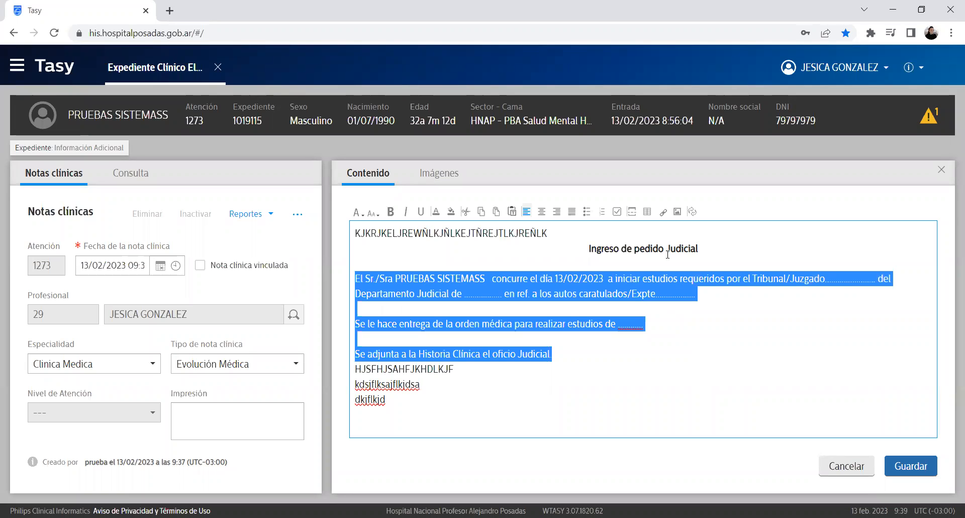
{"action": "left_click", "coordinate": [678, 322]}
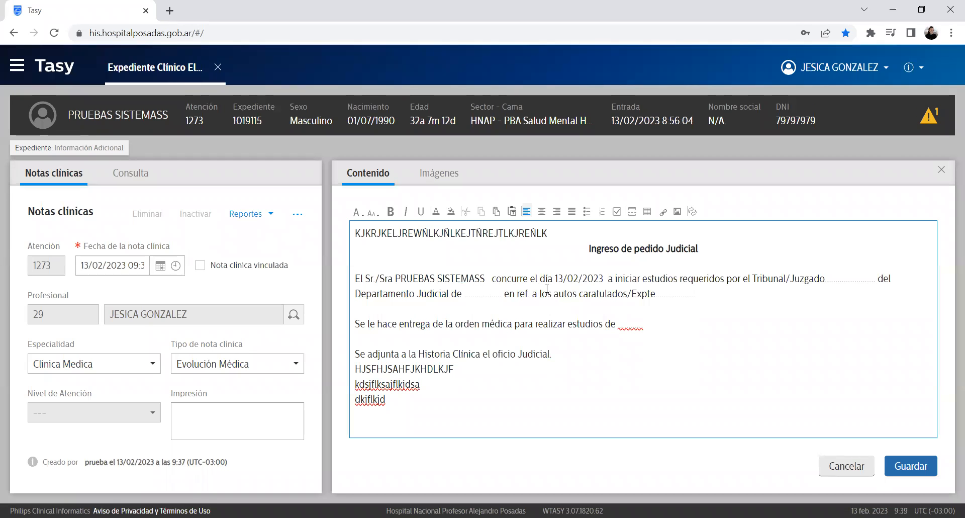
{"action": "left_click_drag", "start_coordinate": [393, 271], "coordinate": [488, 274]}
{"action": "left_click_drag", "start_coordinate": [554, 278], "coordinate": [601, 288]}
{"action": "left_click", "coordinate": [629, 290]}
{"action": "left_click", "coordinate": [923, 466]}
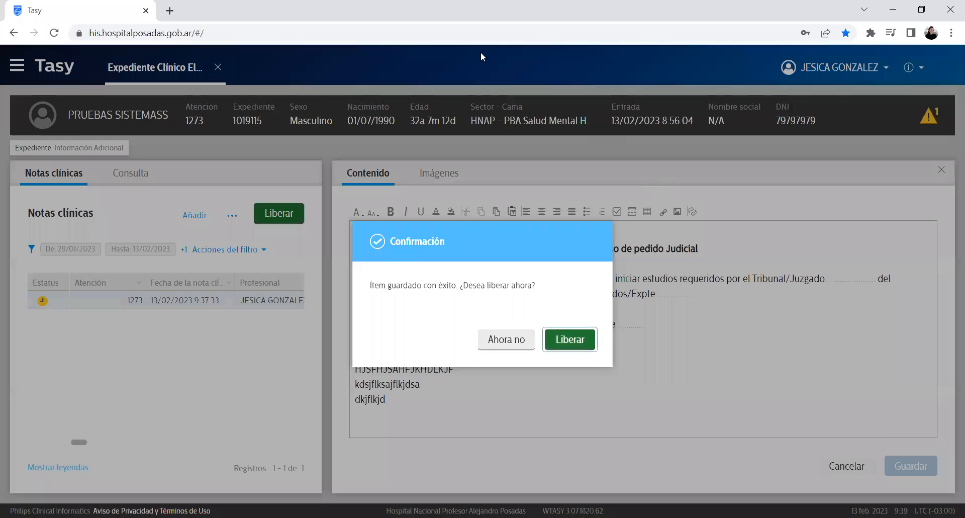
Step: Begin inactivating the 13/02/2023 note with a Motivo, then cancel so it stays active
{"action": "left_click", "coordinate": [583, 336]}
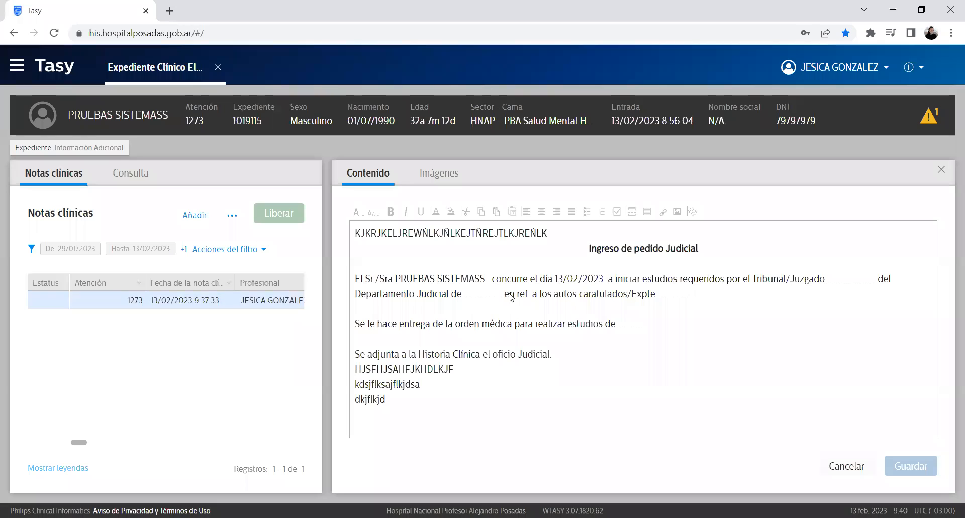
{"action": "left_click", "coordinate": [232, 216]}
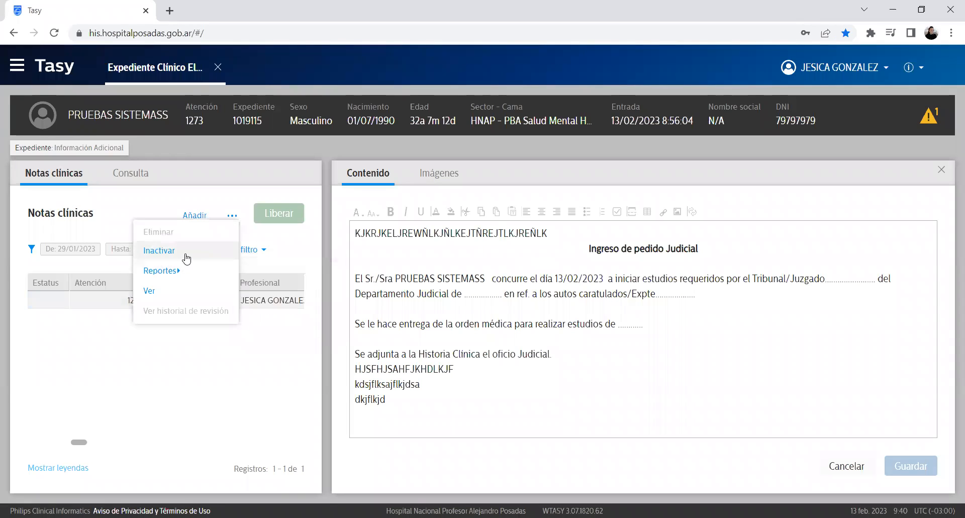
{"action": "left_click", "coordinate": [204, 301]}
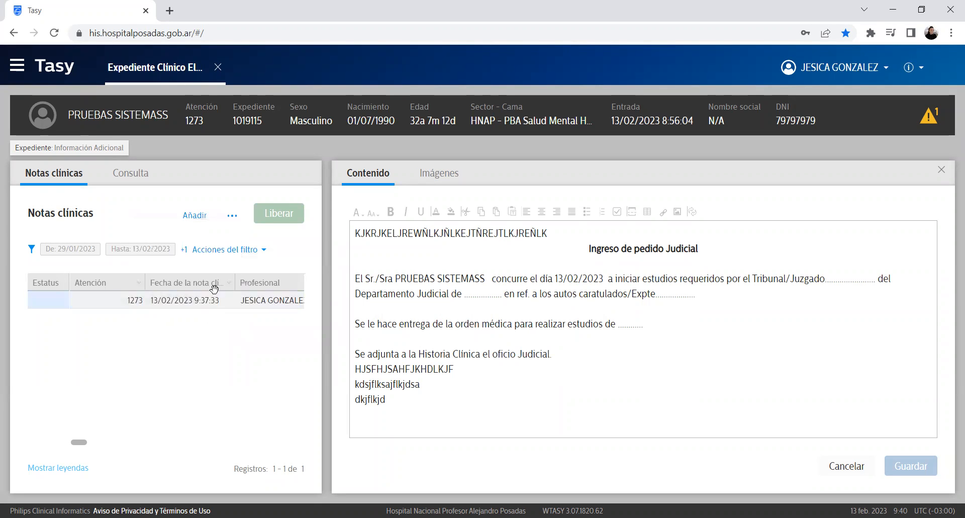
{"action": "left_click", "coordinate": [232, 215]}
{"action": "left_click", "coordinate": [189, 255]}
{"action": "type", "text": "vcfgfgfdgfdg"}
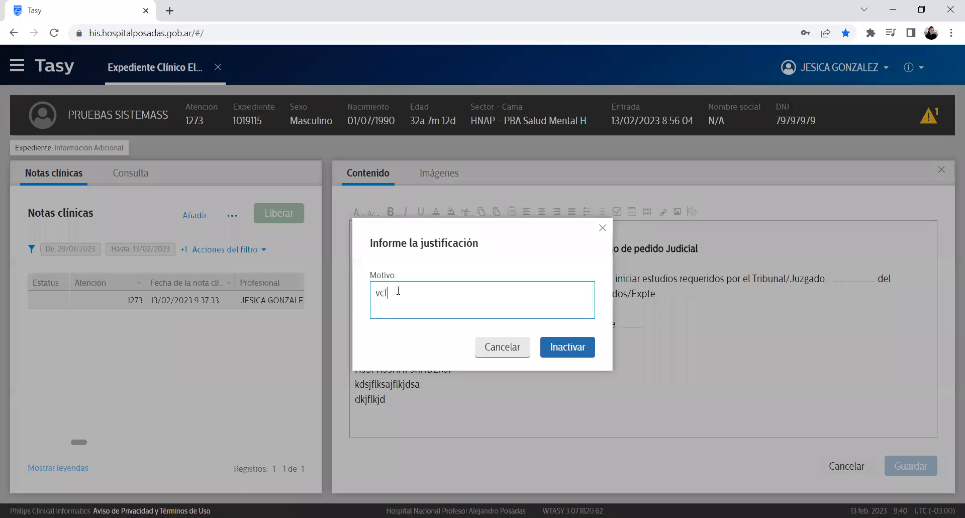
{"action": "left_click", "coordinate": [491, 347]}
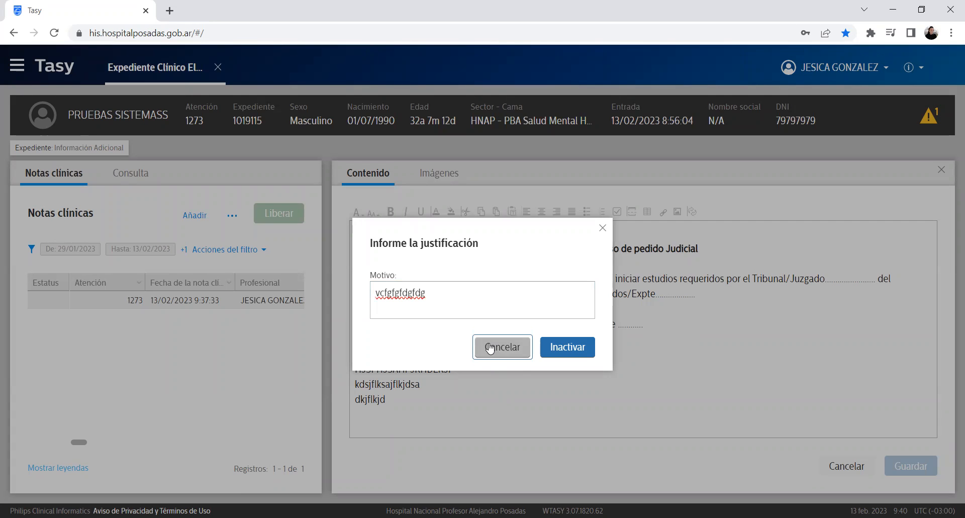
{"action": "left_click", "coordinate": [490, 347]}
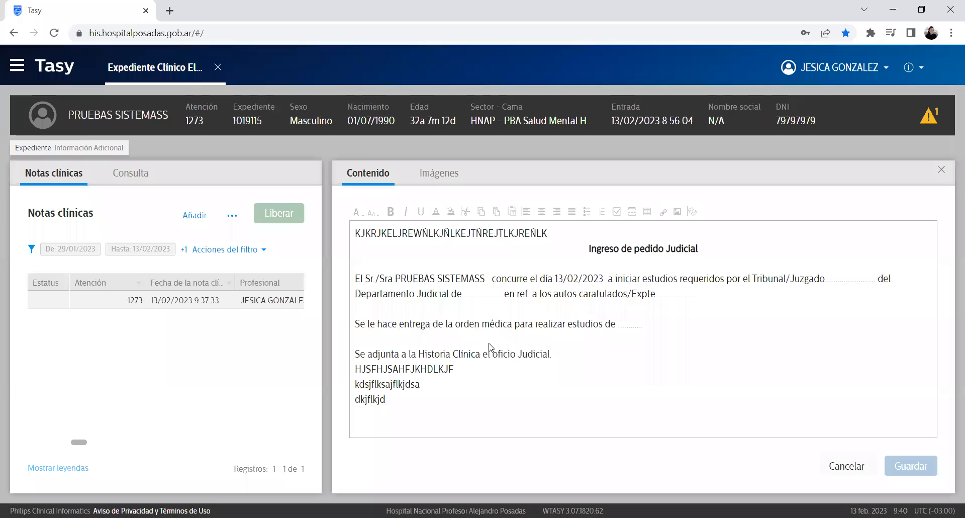
Step: Browse the note's actions and Reportes submenu, then open the record's section navigation
{"action": "left_click", "coordinate": [231, 217]}
{"action": "left_click", "coordinate": [180, 230]}
{"action": "left_click", "coordinate": [232, 216]}
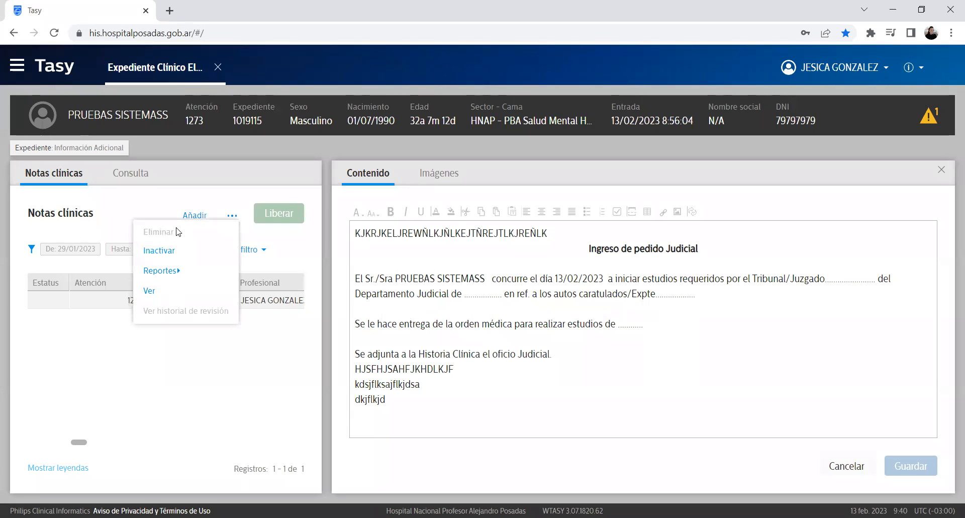
{"action": "left_click", "coordinate": [141, 232]}
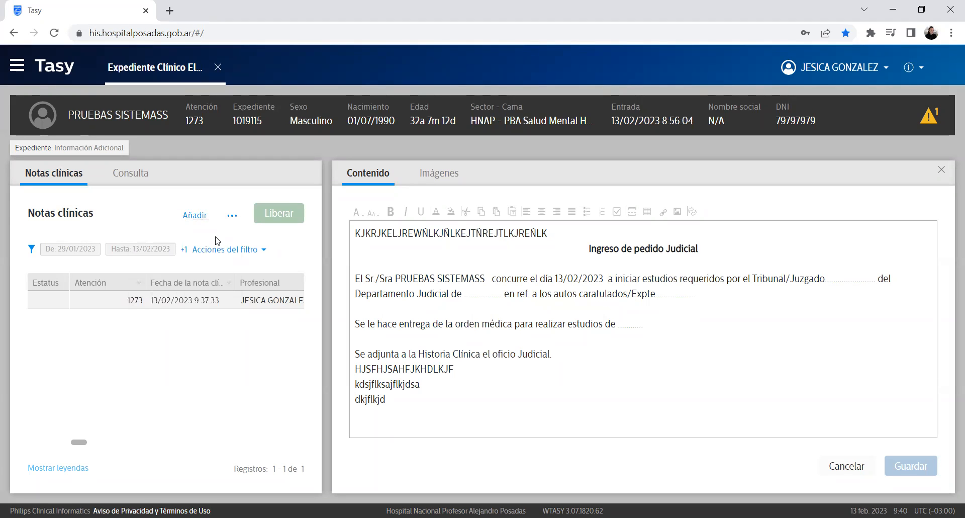
{"action": "left_click", "coordinate": [232, 215]}
{"action": "left_click", "coordinate": [161, 270]}
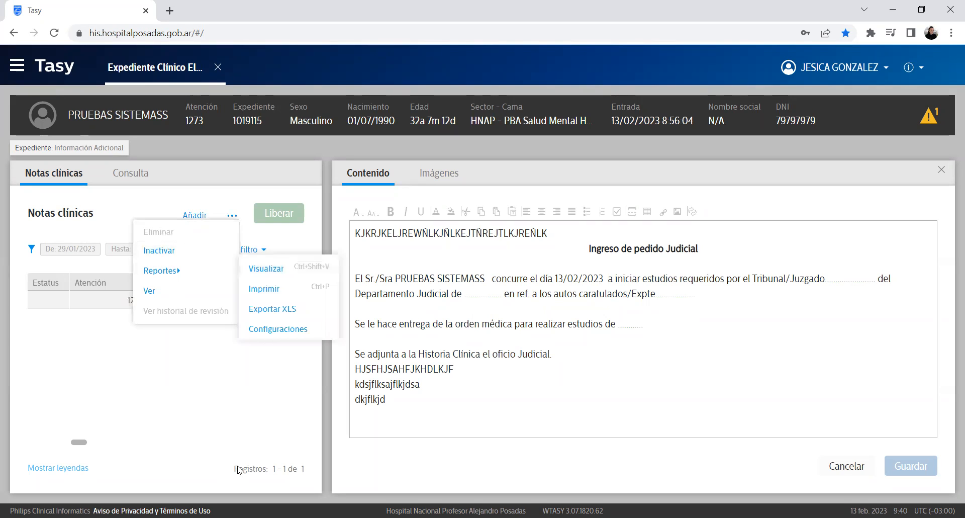
{"action": "left_click", "coordinate": [553, 367]}
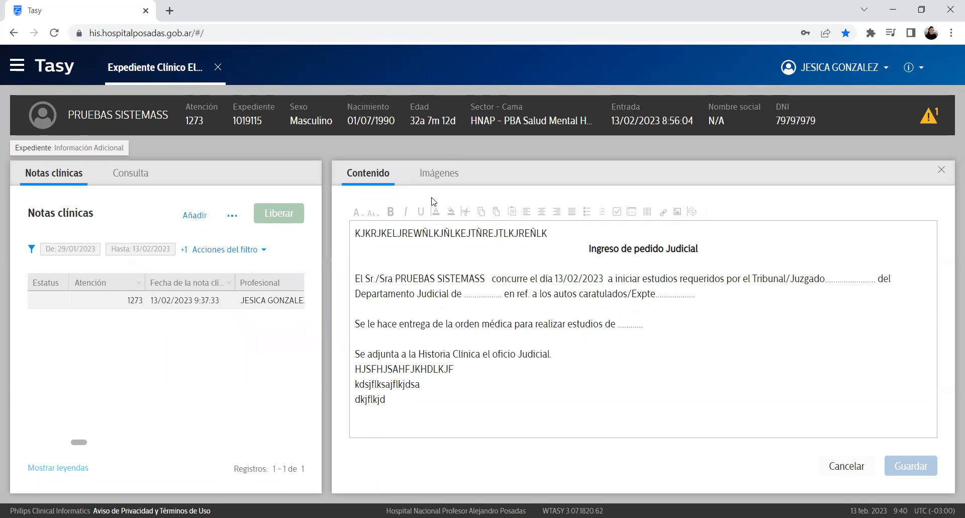
{"action": "left_click", "coordinate": [75, 158]}
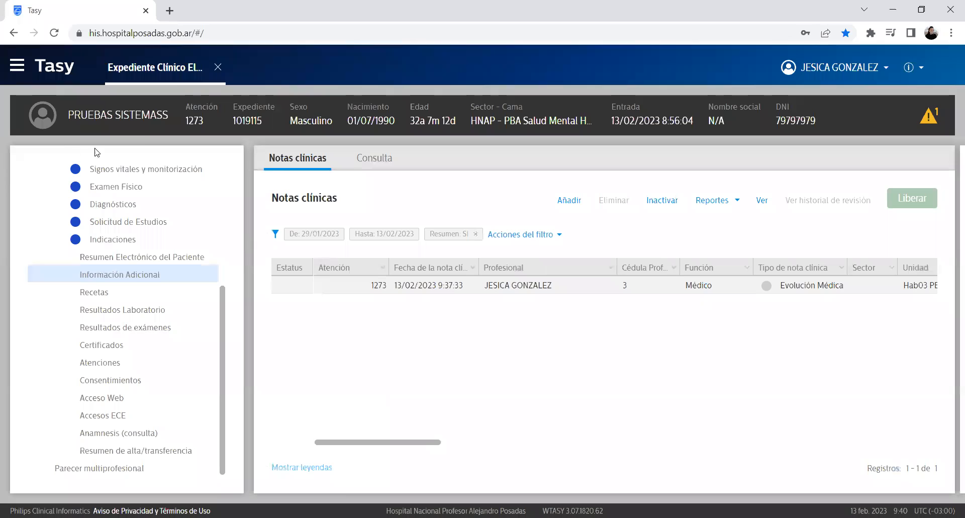
Step: Switch to Recetas, read the allergy and adverse reaction security alerts, and close the popup
{"action": "left_click", "coordinate": [109, 294]}
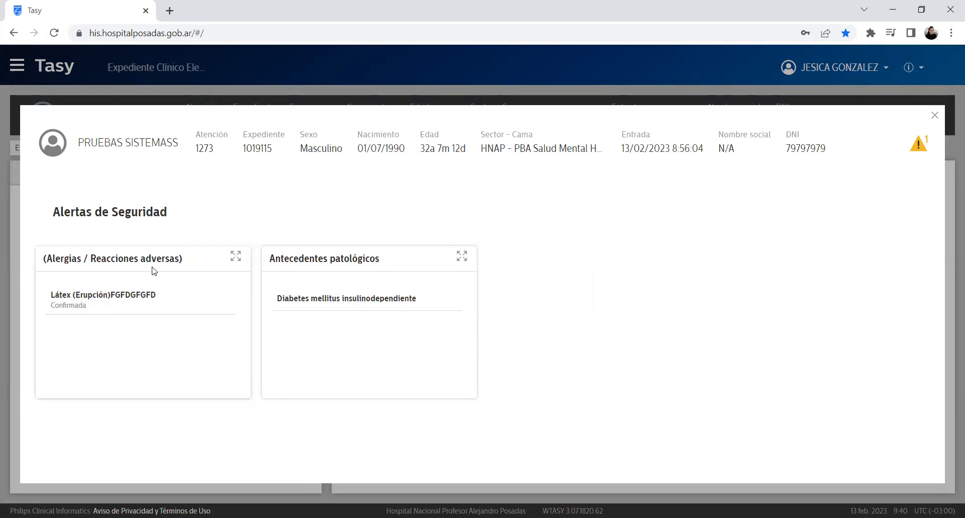
{"action": "triple_click", "coordinate": [67, 211]}
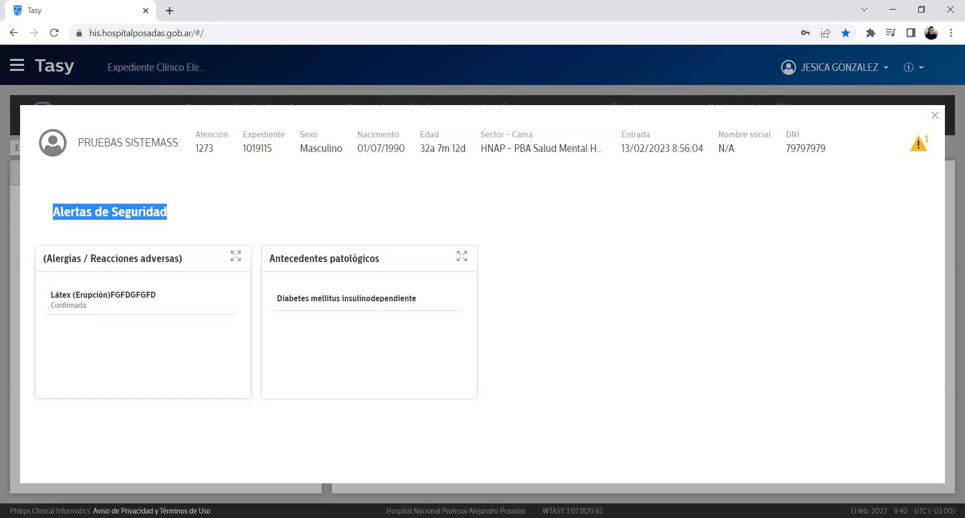
{"action": "left_click", "coordinate": [369, 257]}
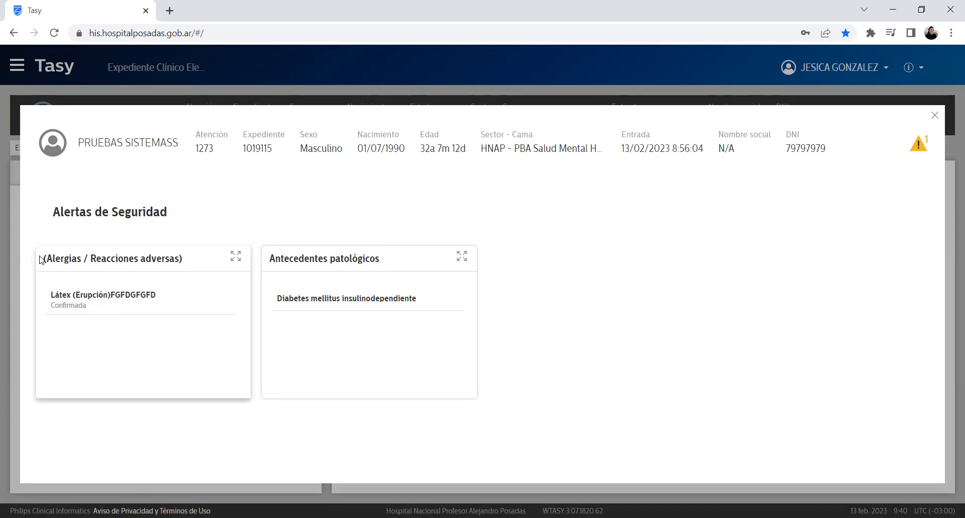
{"action": "left_click_drag", "start_coordinate": [41, 258], "coordinate": [205, 263]}
{"action": "left_click", "coordinate": [713, 321]}
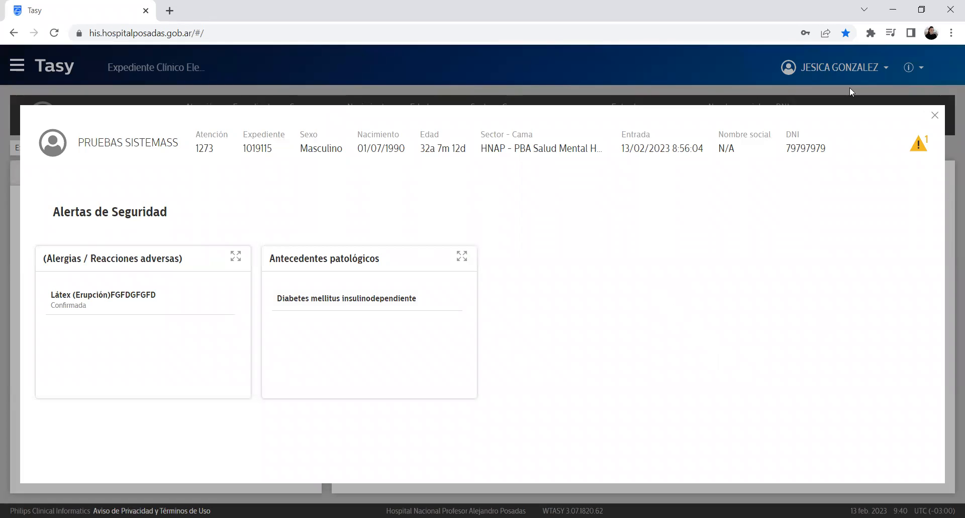
{"action": "left_click", "coordinate": [935, 116]}
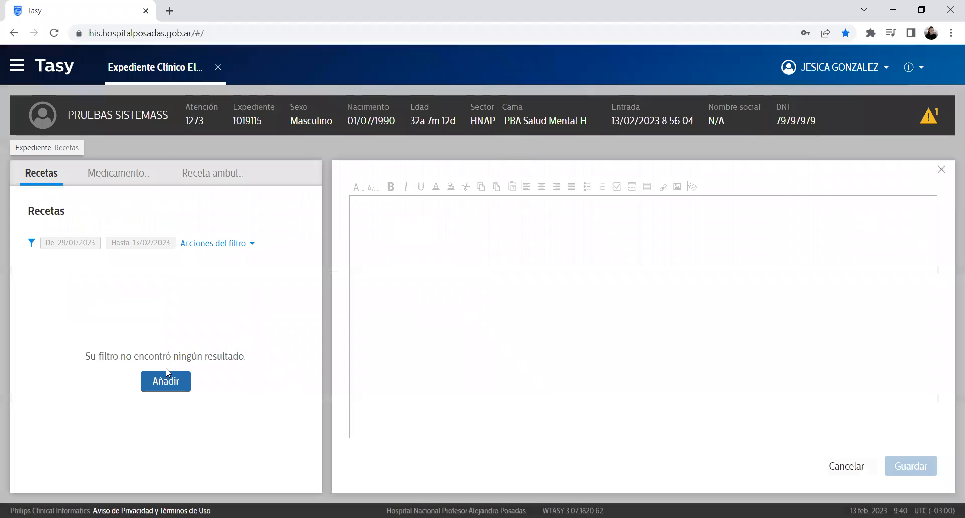
Step: Start a new prescription and add Dipirona Sódica 500 mg from Analgésico e Antitérmico
{"action": "left_click", "coordinate": [163, 382]}
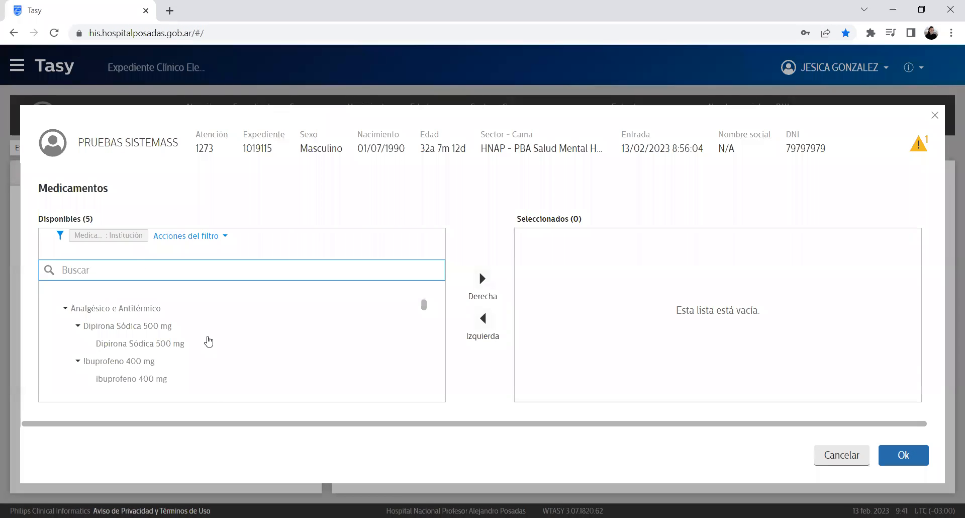
{"action": "left_click", "coordinate": [67, 310]}
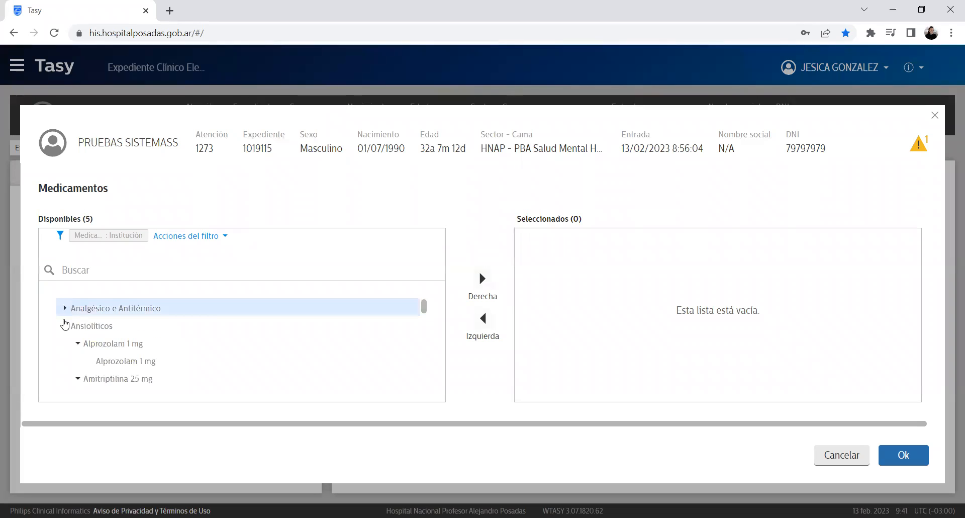
{"action": "left_click", "coordinate": [65, 326]}
{"action": "left_click", "coordinate": [66, 345]}
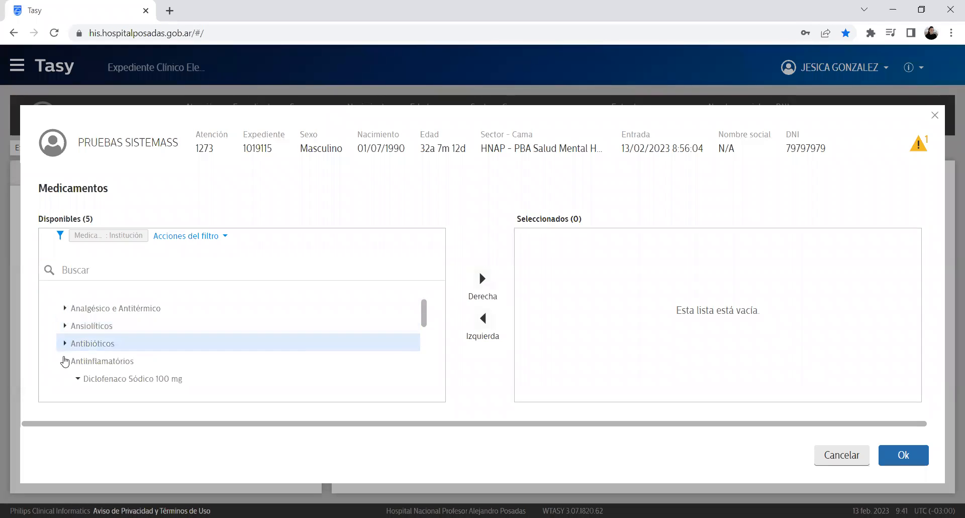
{"action": "left_click", "coordinate": [65, 361]}
{"action": "left_click", "coordinate": [66, 379]}
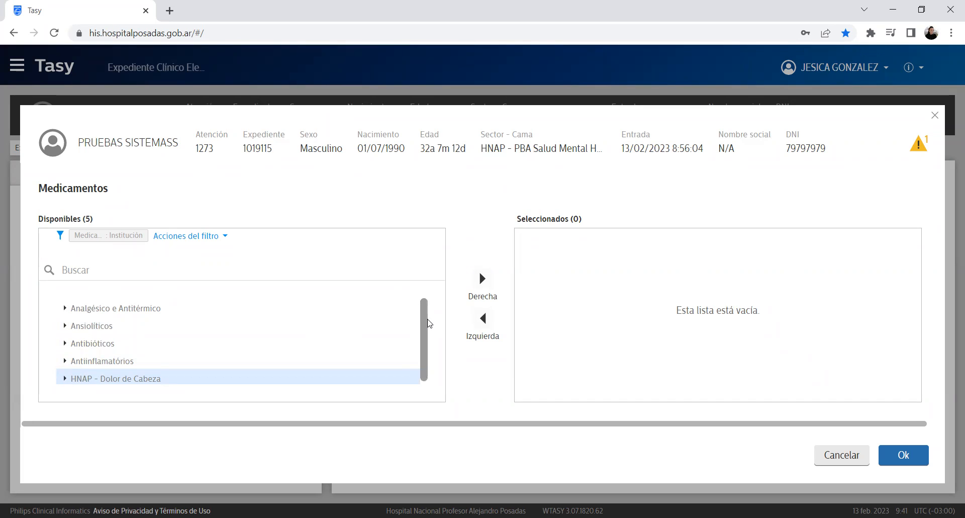
{"action": "scroll", "coordinate": [413, 314], "scroll_direction": "down", "scroll_amount": 1}
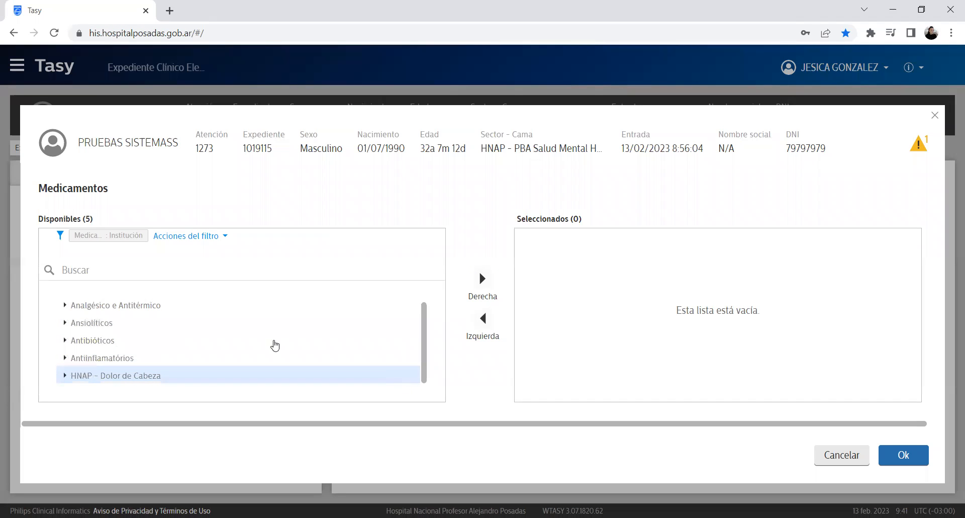
{"action": "left_click", "coordinate": [64, 308]}
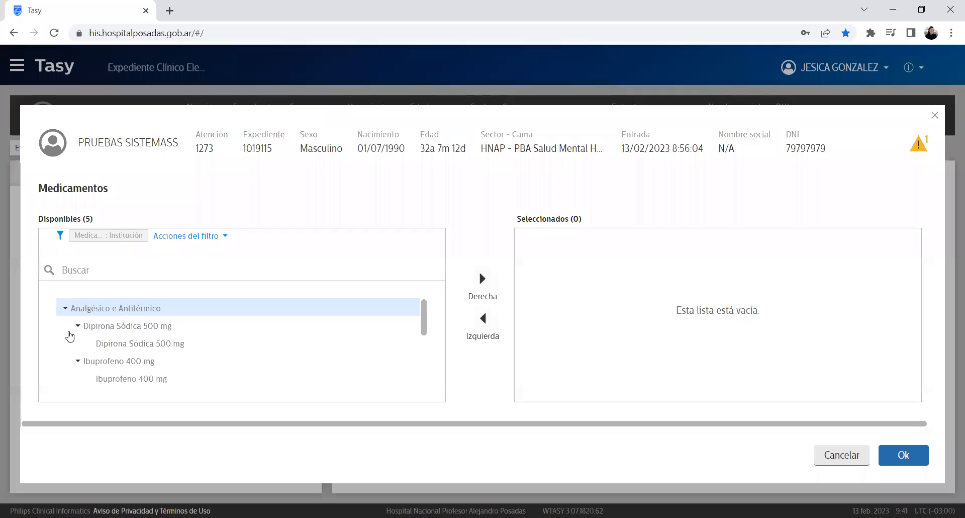
{"action": "double_click", "coordinate": [171, 345]}
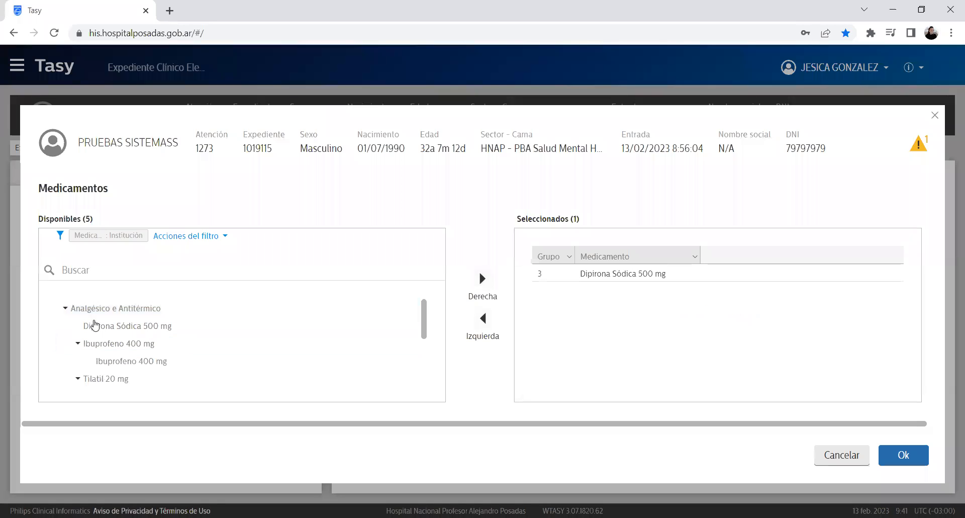
{"action": "left_click", "coordinate": [65, 308]}
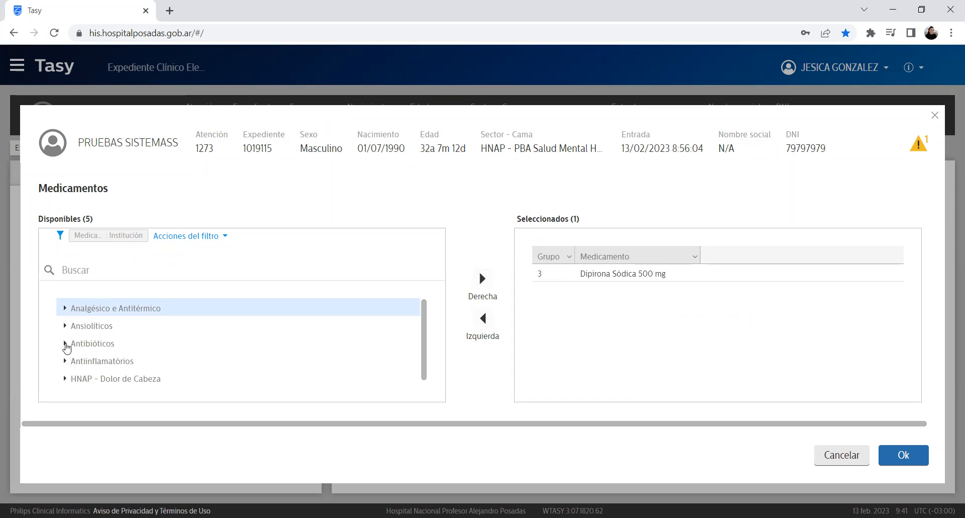
Step: Move Azitromicina 500 mg into Seleccionados and remove Dipirona Sódica 500 mg
{"action": "left_click", "coordinate": [64, 344]}
{"action": "scroll", "coordinate": [428, 331], "scroll_direction": "down", "scroll_amount": 1}
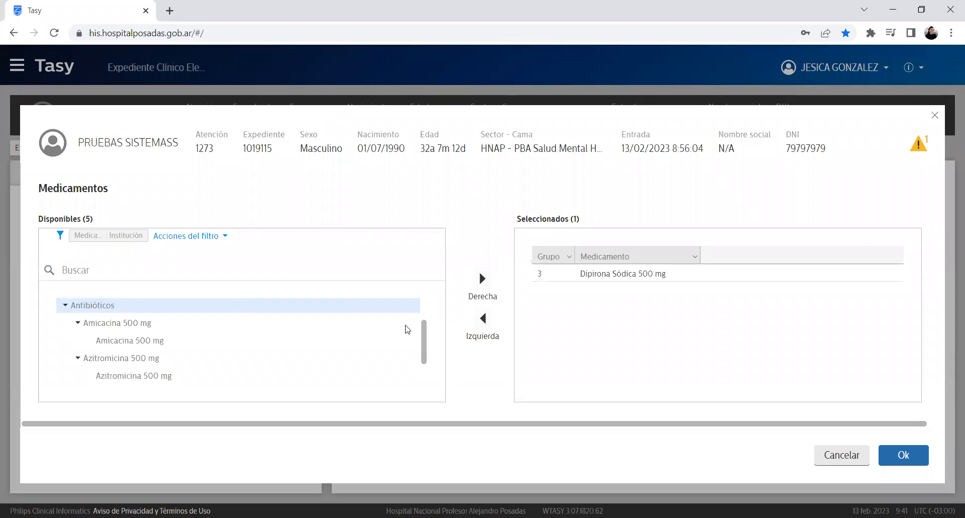
{"action": "left_click", "coordinate": [64, 308]}
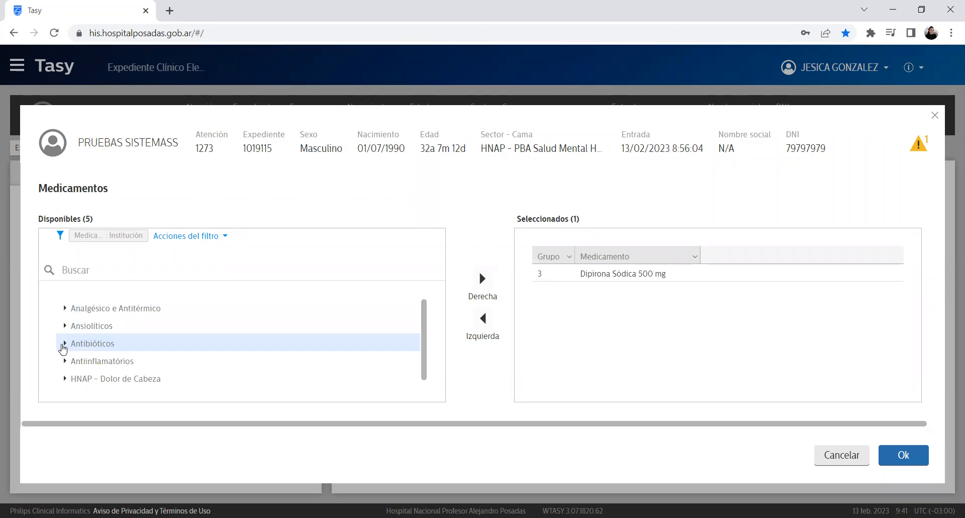
{"action": "left_click", "coordinate": [65, 343]}
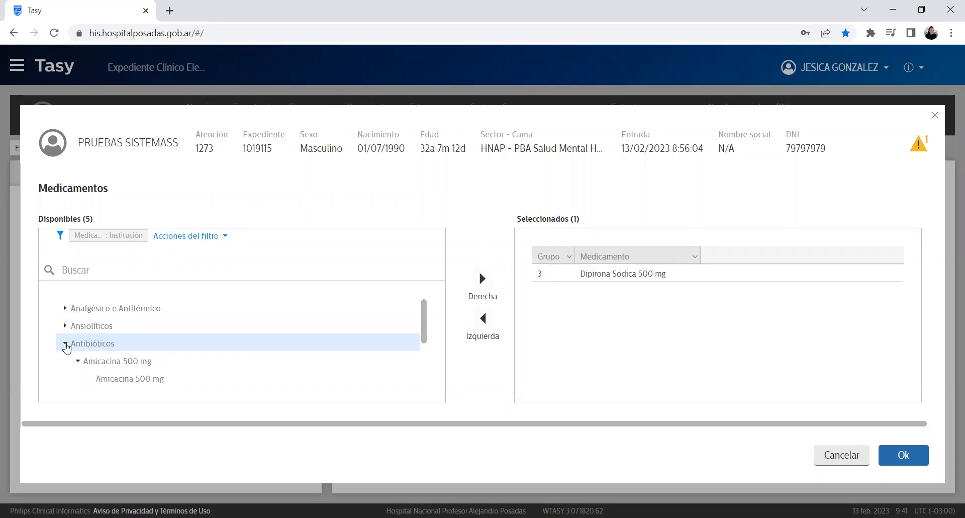
{"action": "left_click_drag", "start_coordinate": [427, 306], "coordinate": [431, 332]}
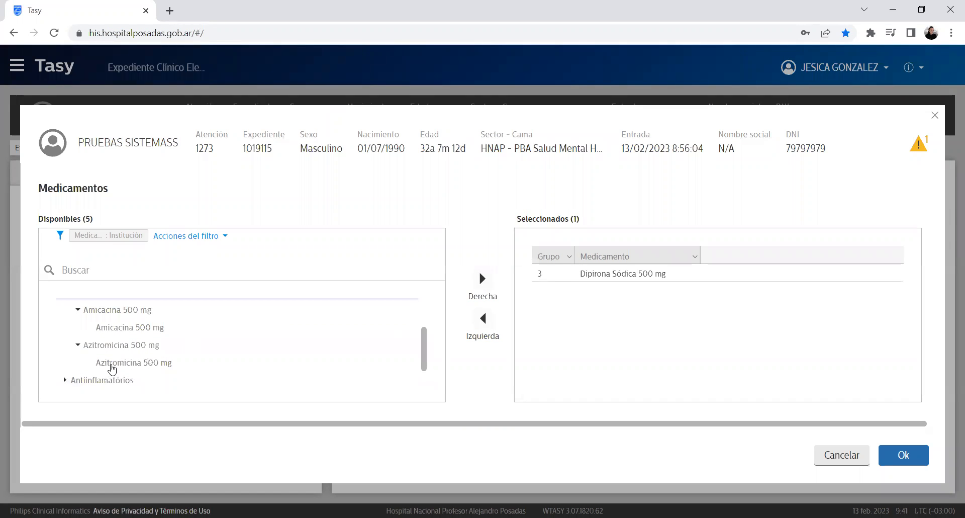
{"action": "left_click", "coordinate": [125, 363]}
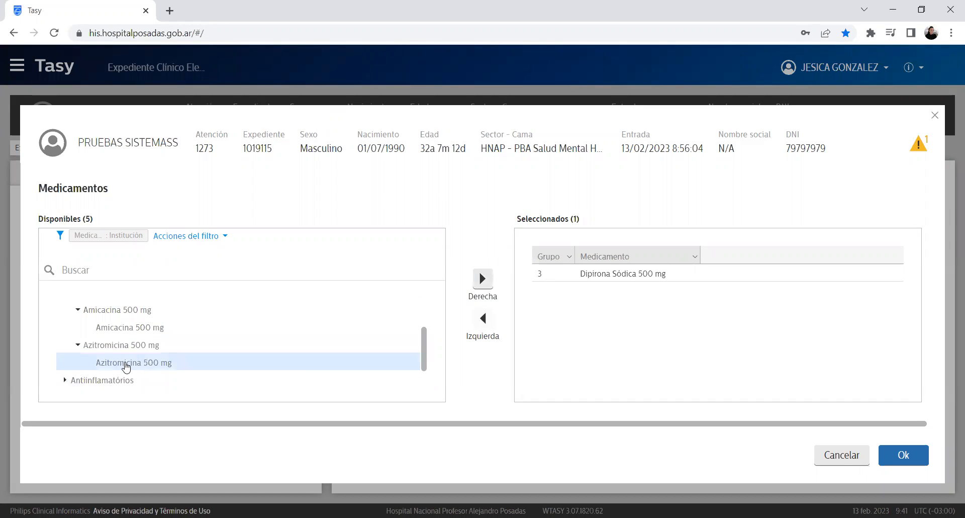
{"action": "left_click", "coordinate": [482, 279]}
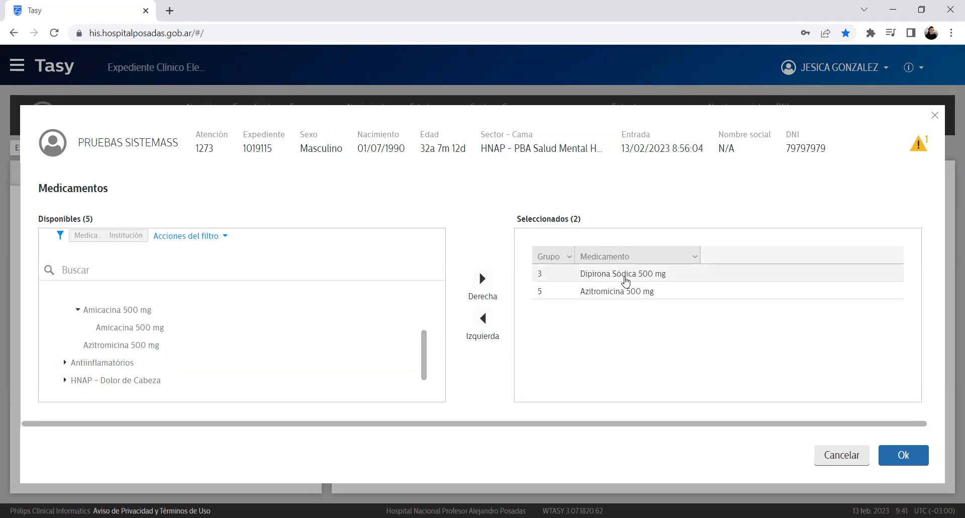
{"action": "left_click", "coordinate": [632, 297]}
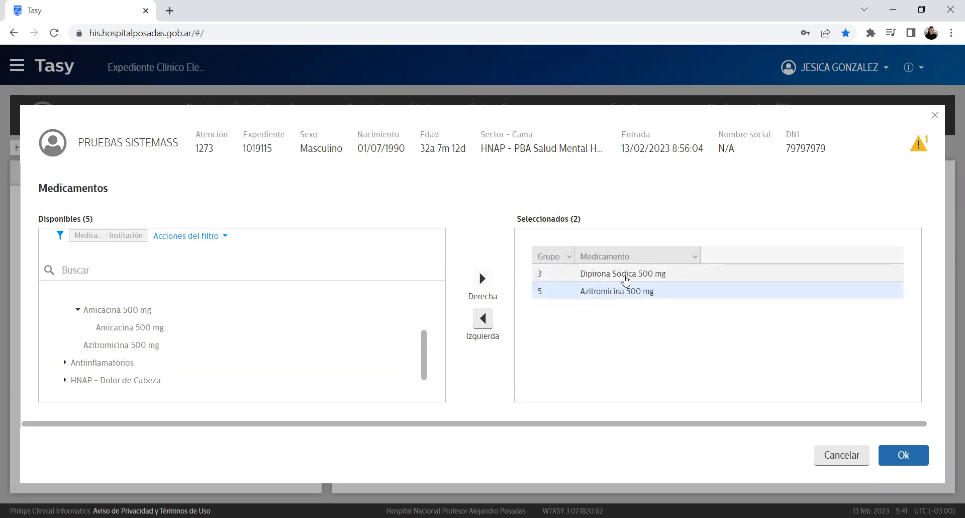
{"action": "double_click", "coordinate": [625, 275]}
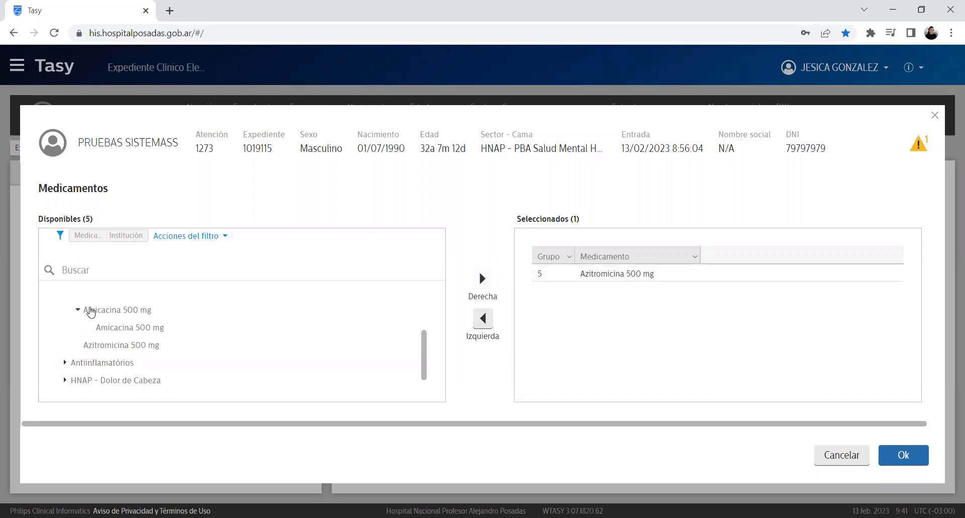
Step: Add Ibuprofeno 400 mg to the selected medications
{"action": "scroll", "coordinate": [431, 357], "scroll_direction": "up", "scroll_amount": 2}
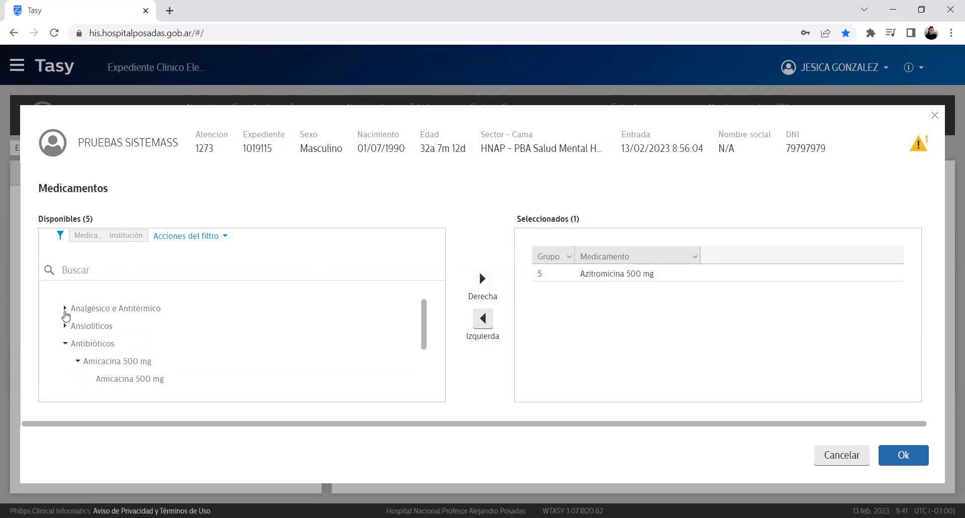
{"action": "left_click", "coordinate": [64, 307]}
{"action": "scroll", "coordinate": [196, 303], "scroll_direction": "down", "scroll_amount": 3}
{"action": "scroll", "coordinate": [205, 306], "scroll_direction": "up", "scroll_amount": 2}
{"action": "left_click", "coordinate": [130, 340]}
{"action": "double_click", "coordinate": [130, 339]}
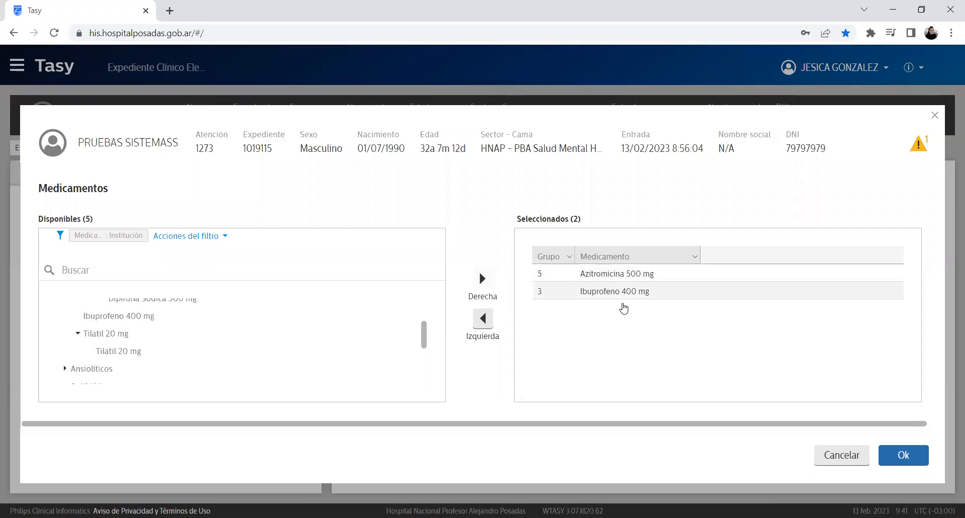
Step: Confirm the two medications and change the Azitromicina dose from 500 to 600 mg
{"action": "left_click", "coordinate": [911, 460]}
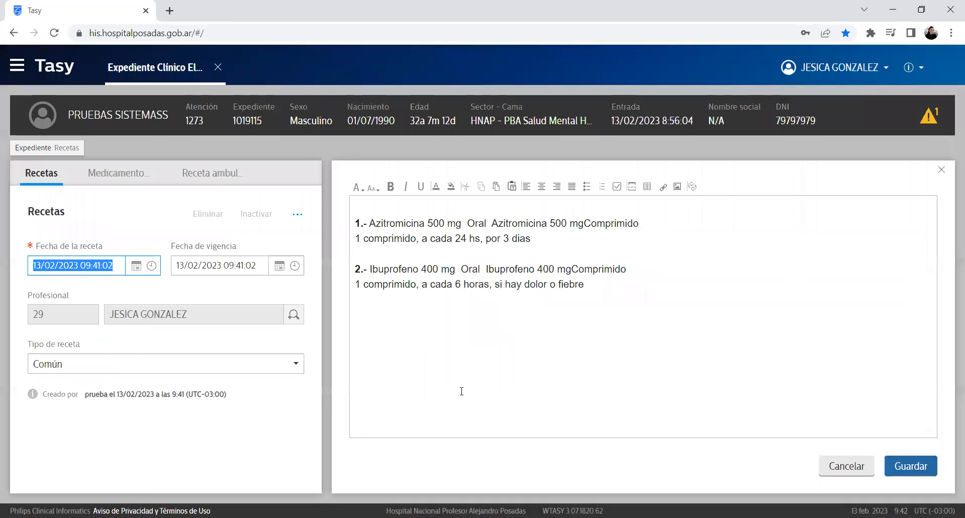
{"action": "left_click_drag", "start_coordinate": [618, 295], "coordinate": [325, 231]}
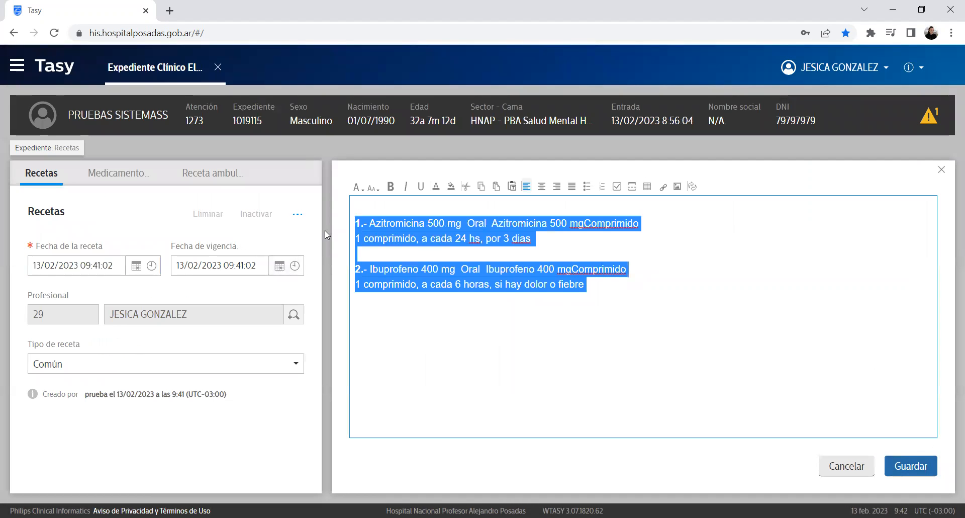
{"action": "left_click", "coordinate": [607, 291]}
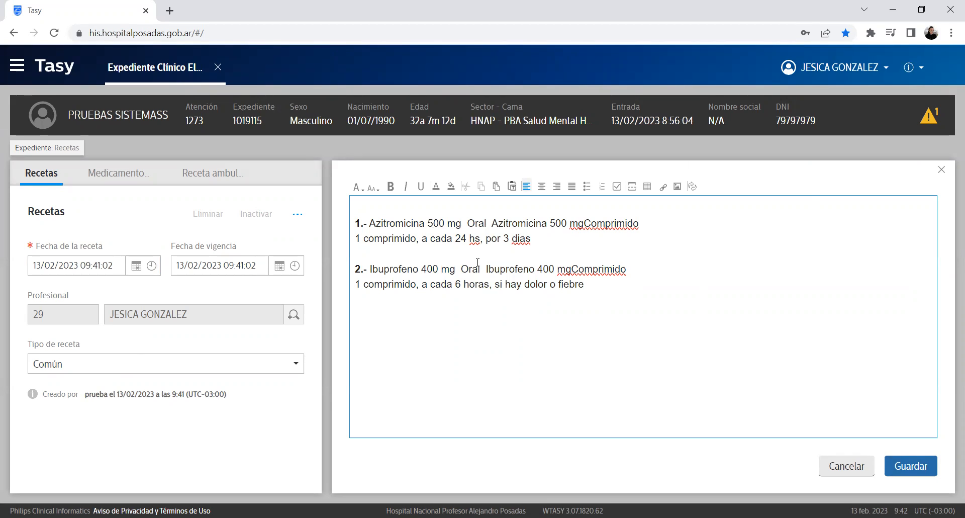
{"action": "key", "text": "BackSpace"}
{"action": "type", "text": "6"}
Step: Change the Azitromicina interval from 24 to 12 hours and add a placeholder text line
{"action": "left_click_drag", "start_coordinate": [468, 239], "coordinate": [531, 239]}
{"action": "left_click", "coordinate": [470, 238]}
{"action": "key", "text": "BackSpace"}
{"action": "key", "text": "Delete"}
{"action": "type", "text": "12"}
{"action": "left_click", "coordinate": [628, 301]}
{"action": "type", "text": "ldkflkjdk "}
{"action": "type", "text": "kdsjfkjdijf "}
{"action": "type", "text": "dslksñlfkdlskf"}
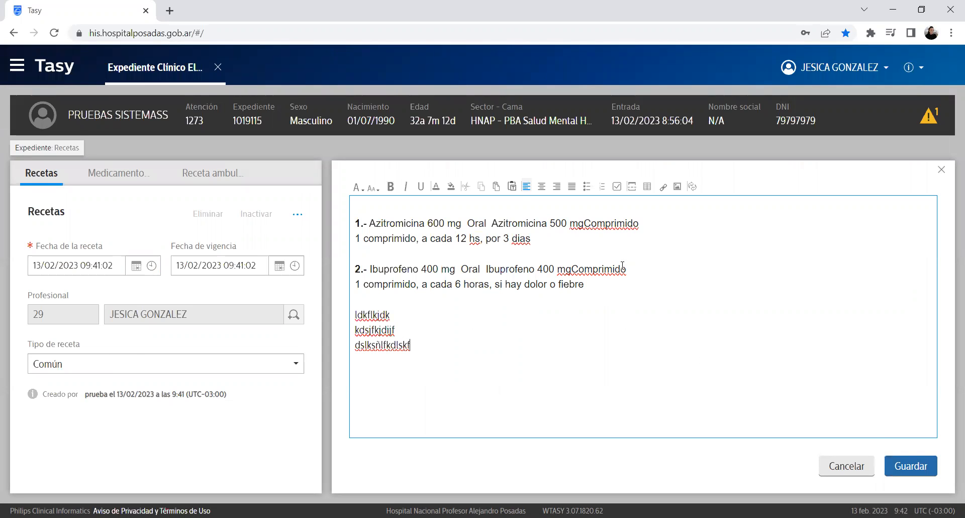
Step: Save the prescription, confirm Liberar, and return to the record's section tree
{"action": "left_click", "coordinate": [914, 469]}
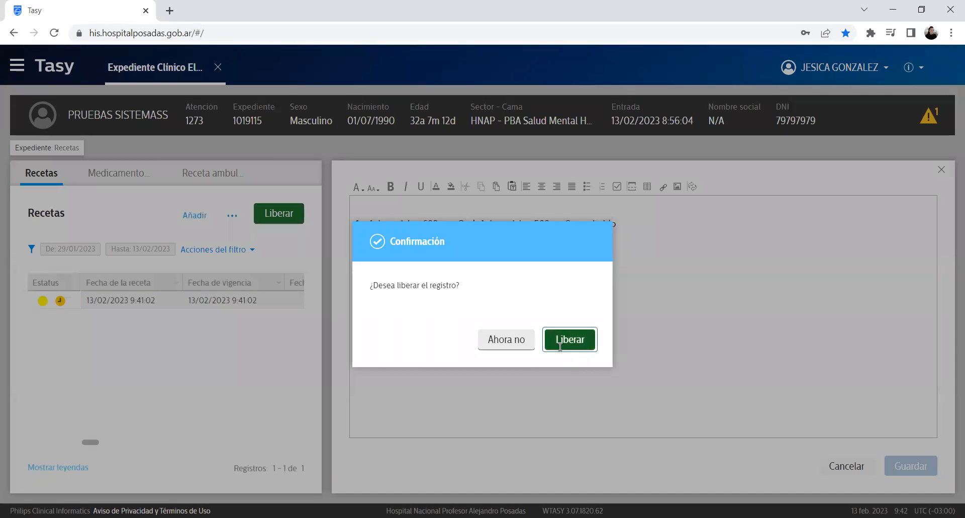
{"action": "left_click", "coordinate": [564, 339]}
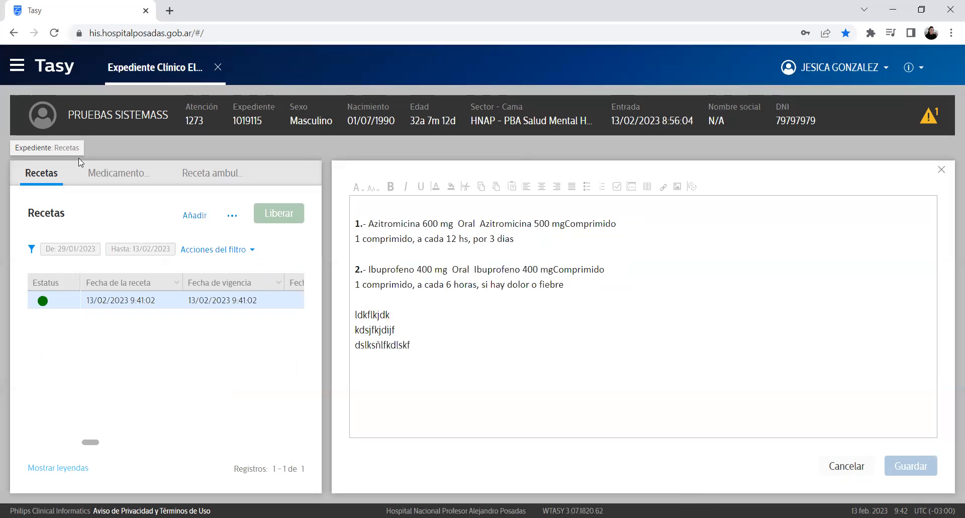
{"action": "left_click", "coordinate": [62, 151]}
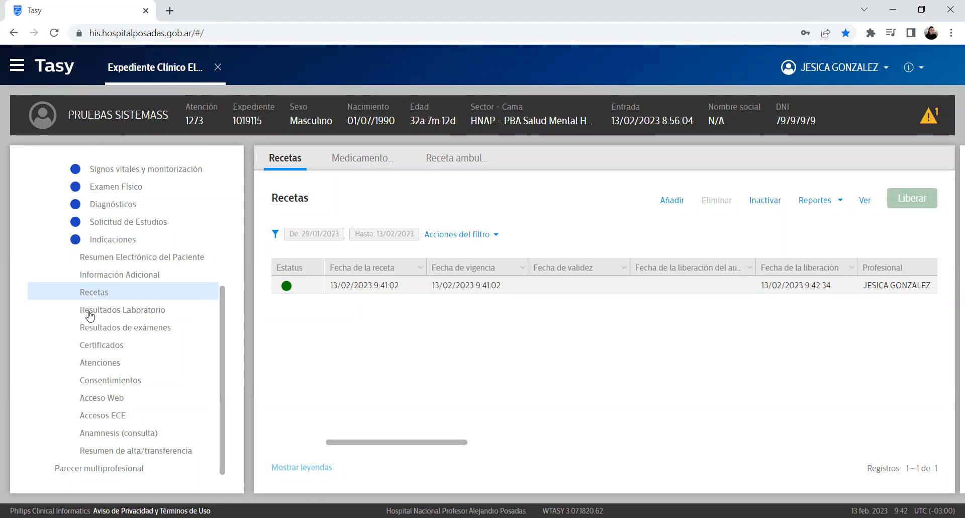
Step: Open Resultados Laboratorio, which shows no exams for 13/02/2023, then reopen the section tree
{"action": "left_click", "coordinate": [141, 314]}
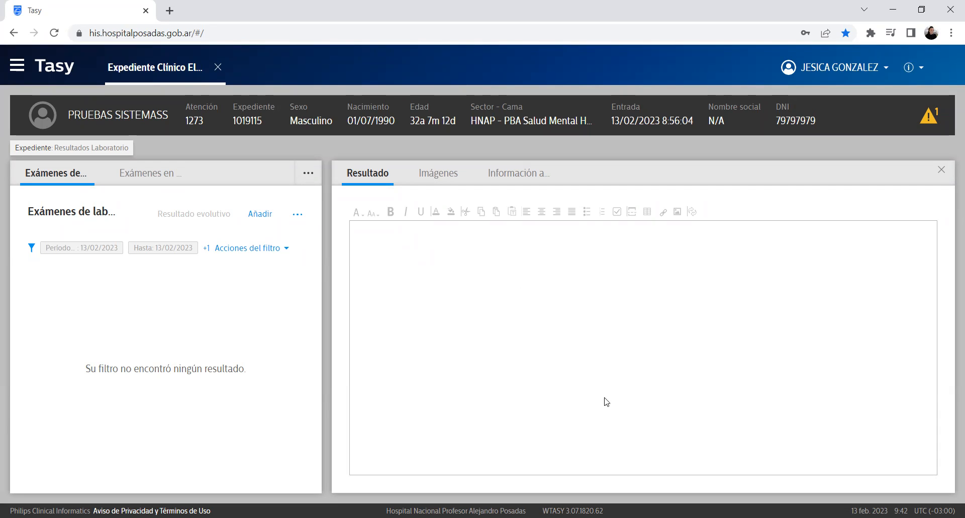
{"action": "left_click_drag", "start_coordinate": [91, 278], "coordinate": [61, 395]}
{"action": "left_click", "coordinate": [115, 148]}
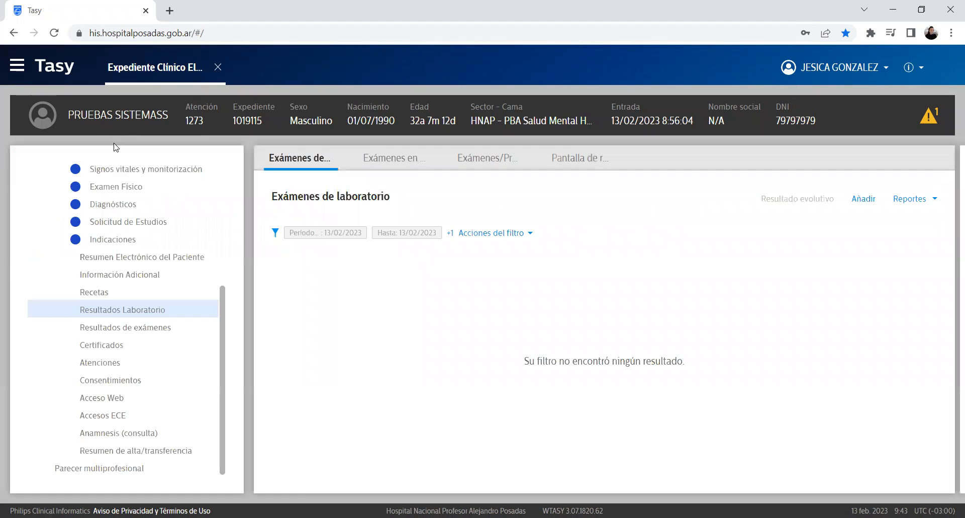
Step: View the Imágenes and Informe tabs of Resultados de exámenes, then open Certificados
{"action": "left_click", "coordinate": [143, 330]}
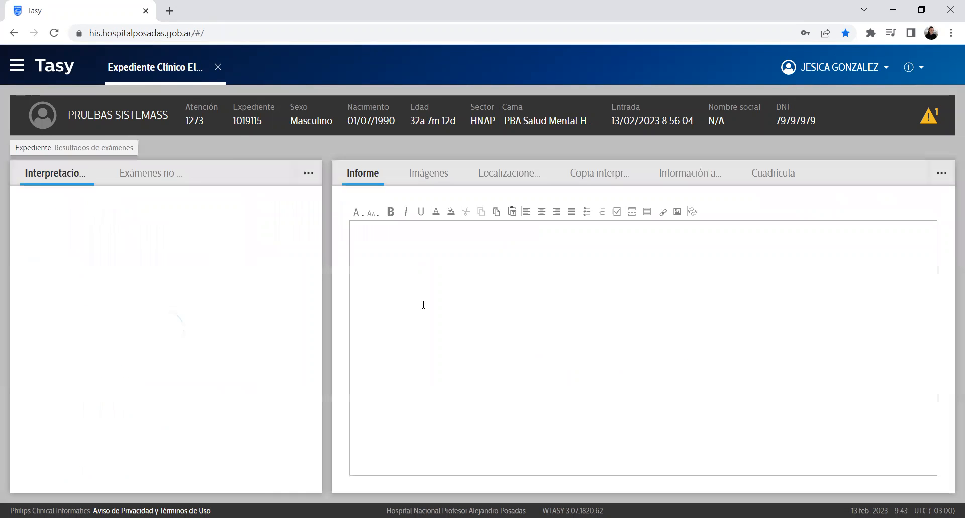
{"action": "left_click", "coordinate": [385, 272]}
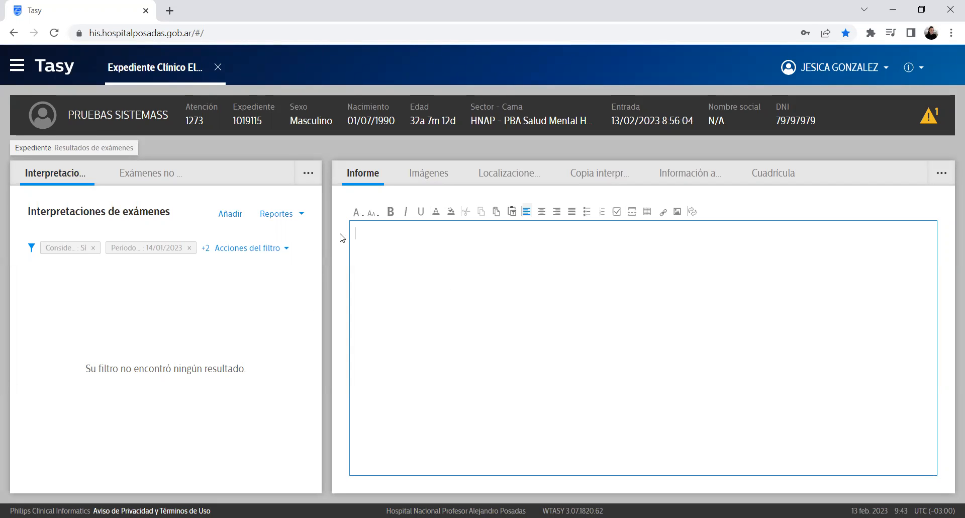
{"action": "left_click", "coordinate": [435, 180]}
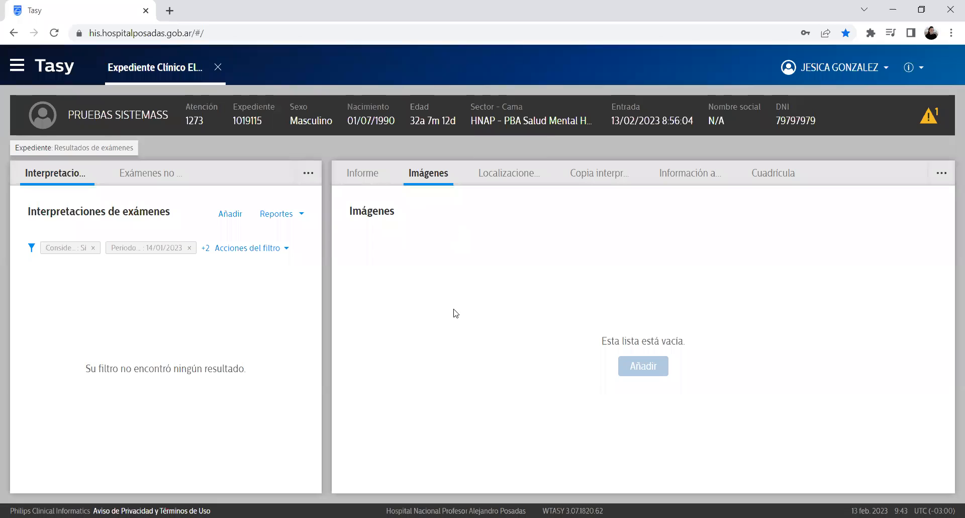
{"action": "left_click", "coordinate": [372, 180]}
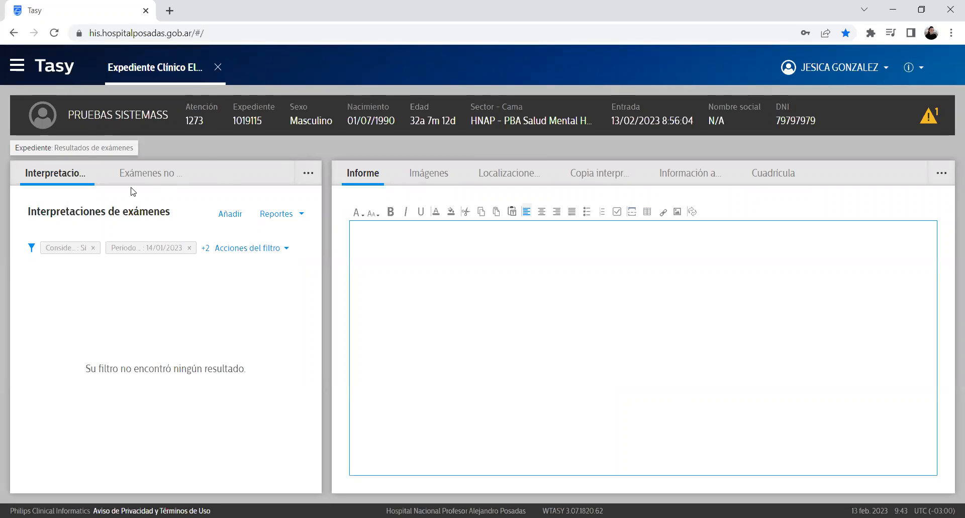
{"action": "left_click", "coordinate": [114, 149]}
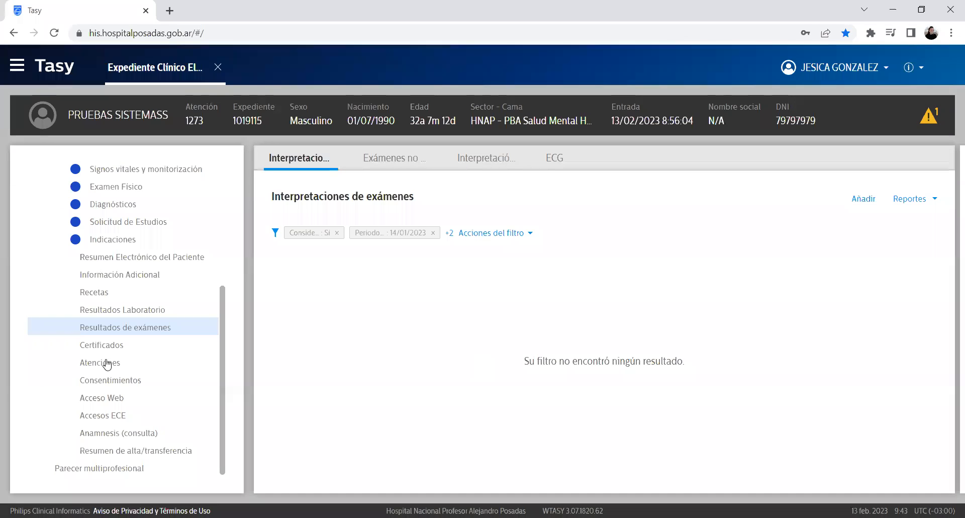
{"action": "left_click", "coordinate": [113, 345]}
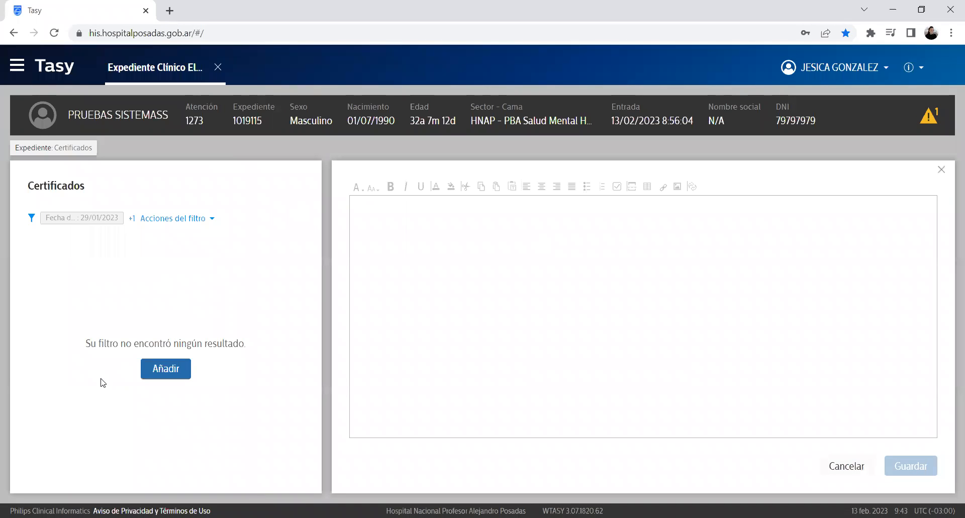
Step: Add a Clinica Medica 'Certificado - Dias de ausencia' with Cantidad de días set to 3
{"action": "left_click", "coordinate": [170, 370]}
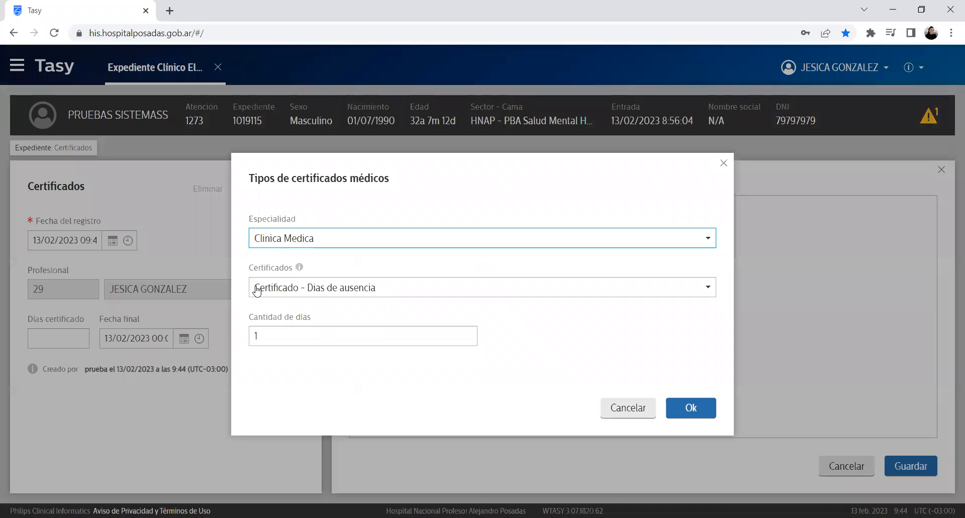
{"action": "left_click", "coordinate": [369, 290]}
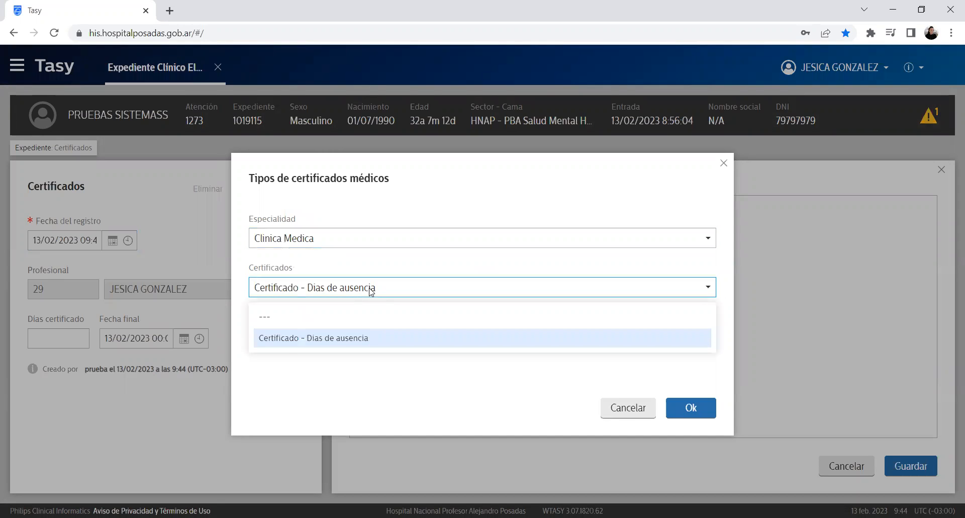
{"action": "left_click", "coordinate": [369, 289]}
{"action": "left_click", "coordinate": [369, 290]}
{"action": "left_click", "coordinate": [370, 290]}
{"action": "left_click", "coordinate": [331, 332]}
{"action": "type", "text": "3"}
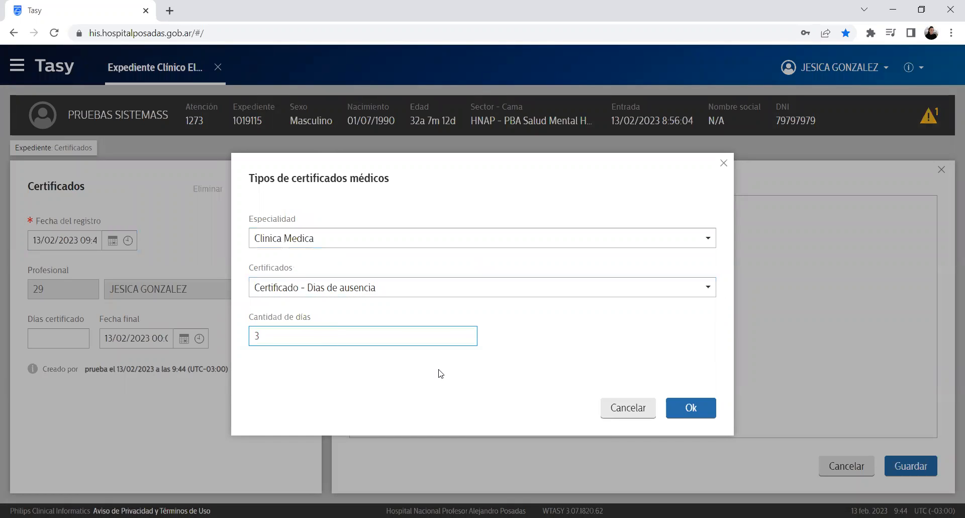
{"action": "left_click", "coordinate": [704, 408]}
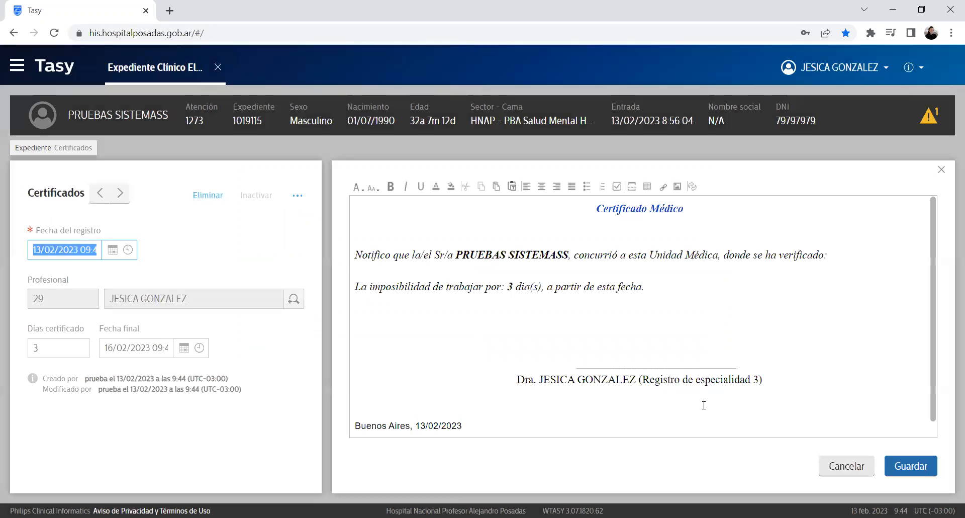
Step: Review the certificate's title, patient name, 3-day incapacity sentence, signature and date lines
{"action": "left_click_drag", "start_coordinate": [593, 208], "coordinate": [840, 319]}
{"action": "left_click", "coordinate": [840, 320]}
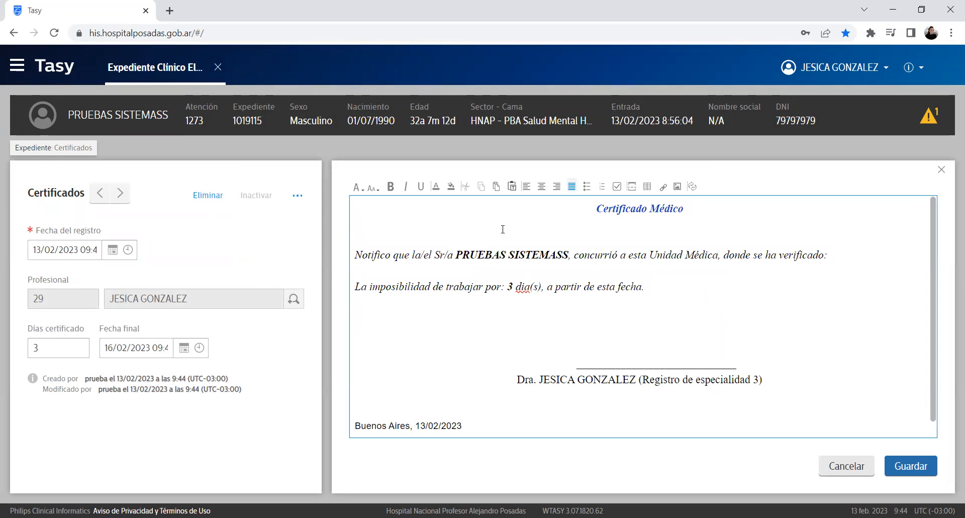
{"action": "left_click_drag", "start_coordinate": [587, 210], "coordinate": [785, 230]}
{"action": "left_click", "coordinate": [784, 231]}
{"action": "left_click_drag", "start_coordinate": [453, 256], "coordinate": [570, 256]}
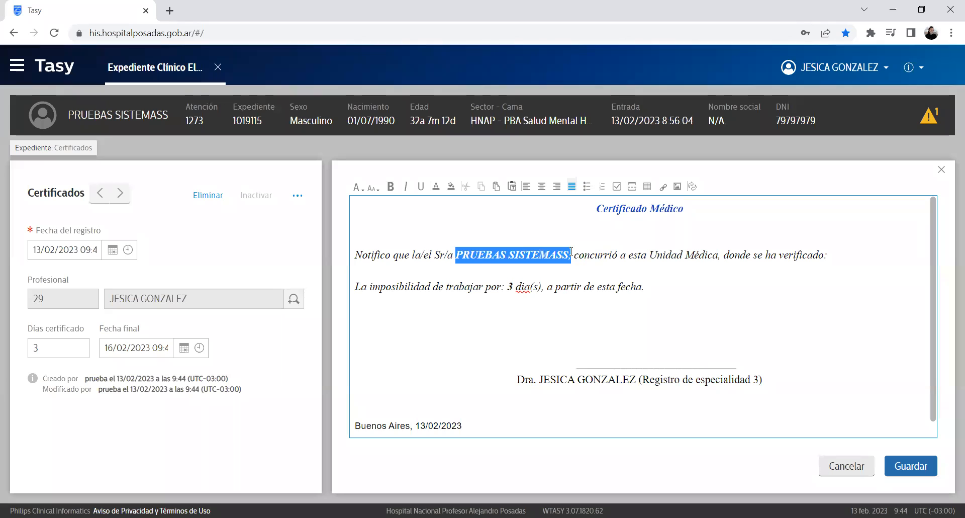
{"action": "left_click_drag", "start_coordinate": [69, 117], "coordinate": [167, 117]}
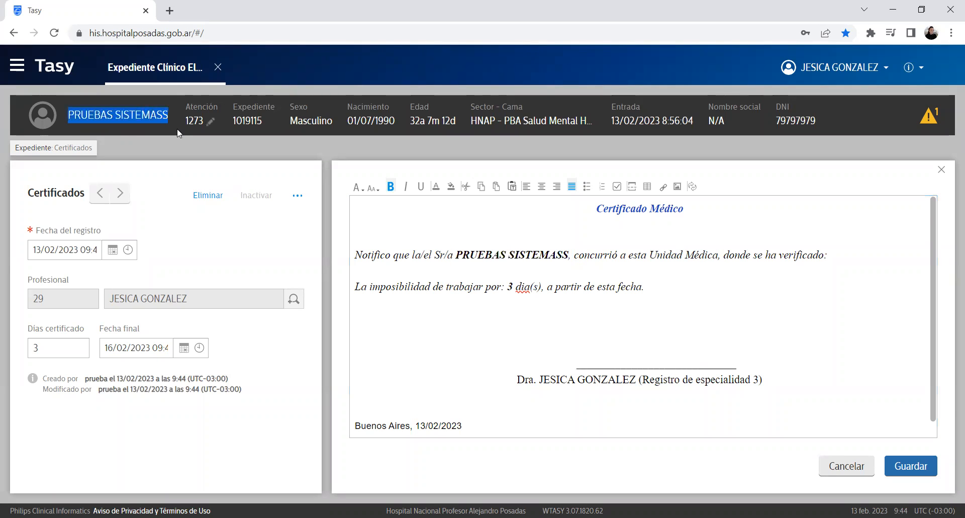
{"action": "left_click", "coordinate": [638, 247]}
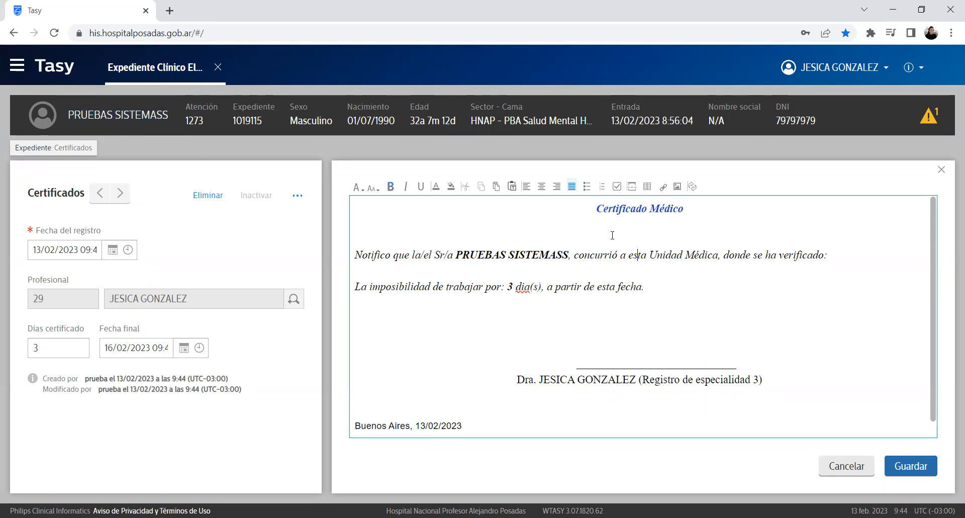
{"action": "left_click_drag", "start_coordinate": [579, 258], "coordinate": [797, 273]}
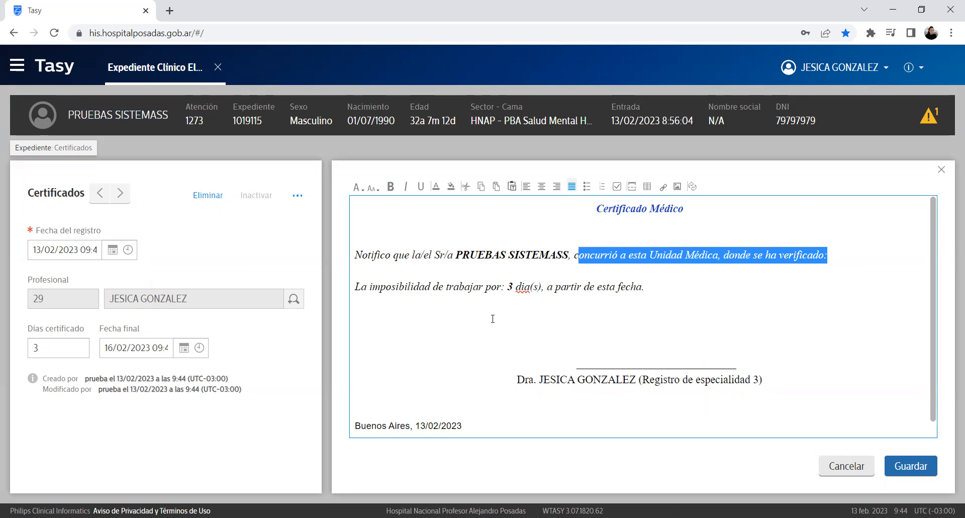
{"action": "left_click", "coordinate": [443, 304]}
{"action": "left_click_drag", "start_coordinate": [373, 289], "coordinate": [631, 286]}
{"action": "left_click_drag", "start_coordinate": [502, 285], "coordinate": [786, 293]}
{"action": "left_click_drag", "start_coordinate": [514, 374], "coordinate": [643, 380]}
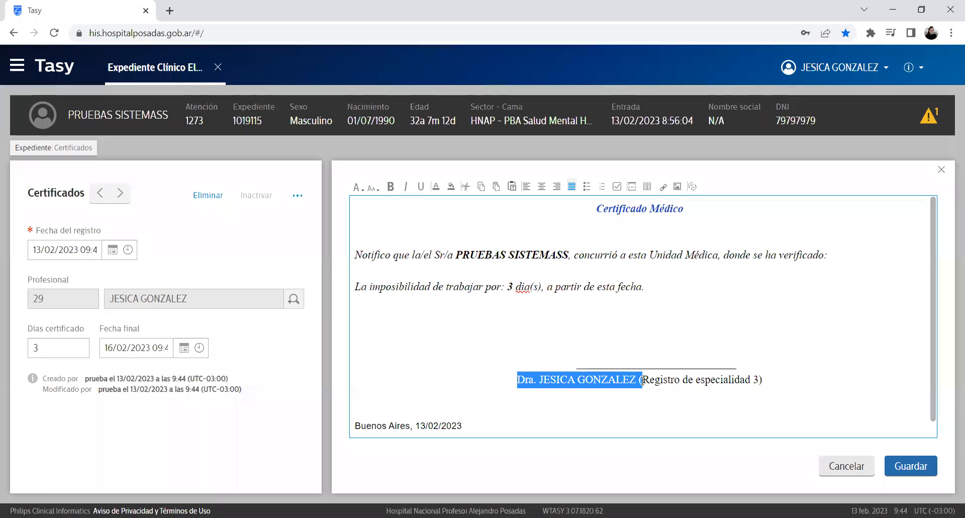
{"action": "triple_click", "coordinate": [473, 419]}
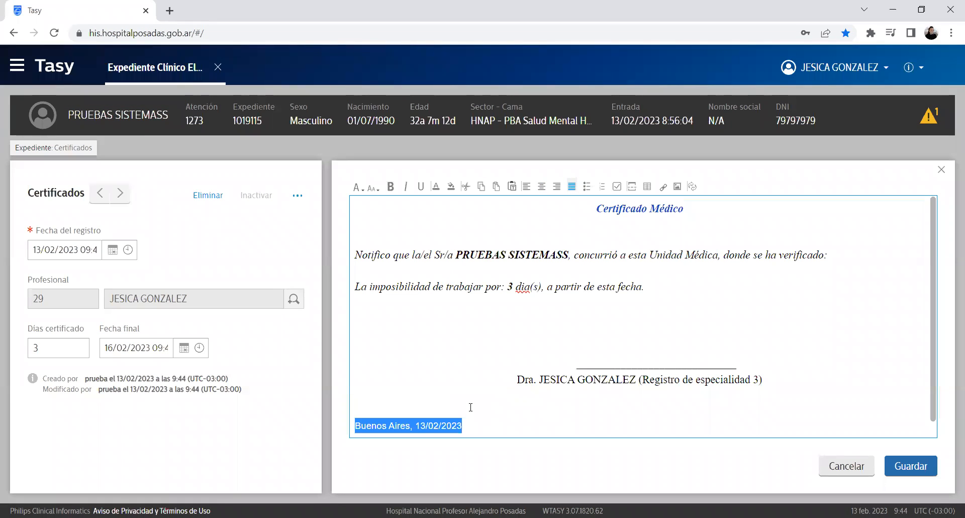
{"action": "left_click", "coordinate": [657, 287]}
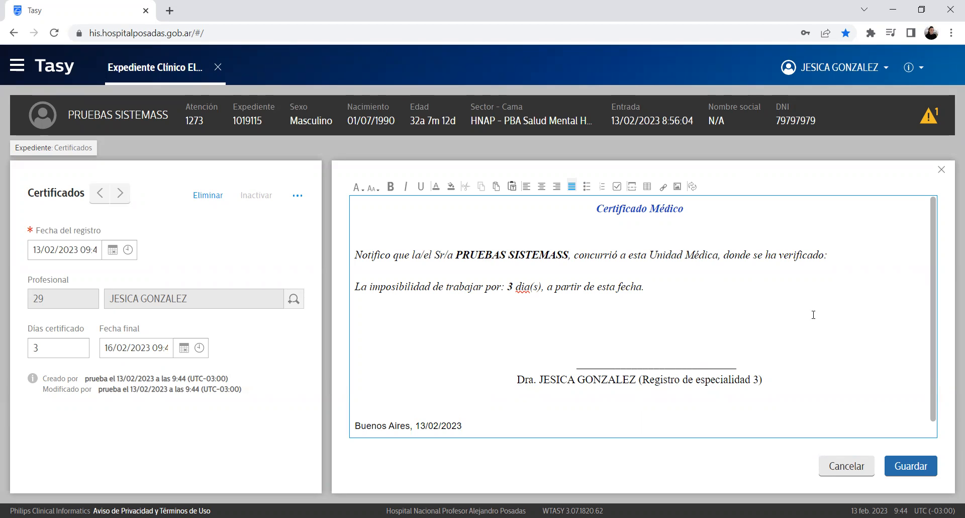
Step: Save and release the certificate, then return to the section tree
{"action": "left_click", "coordinate": [933, 462]}
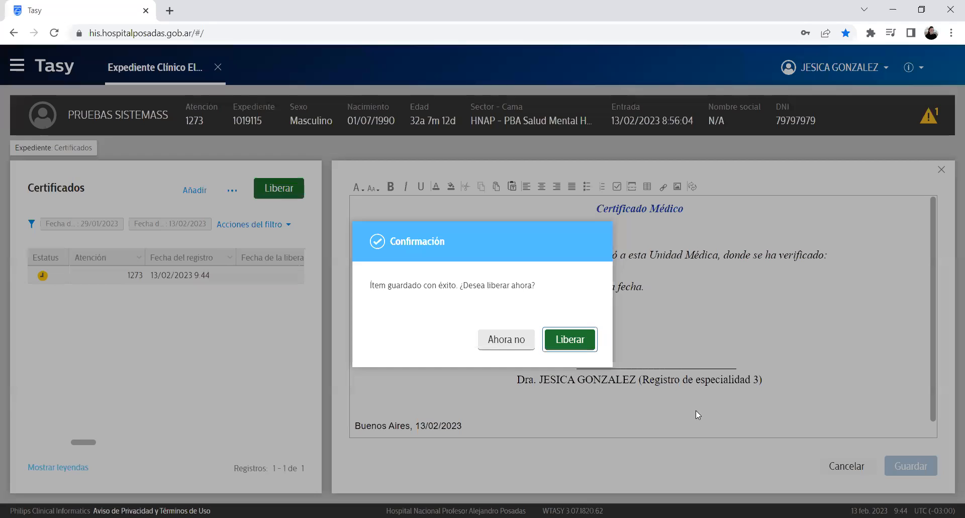
{"action": "left_click", "coordinate": [573, 338]}
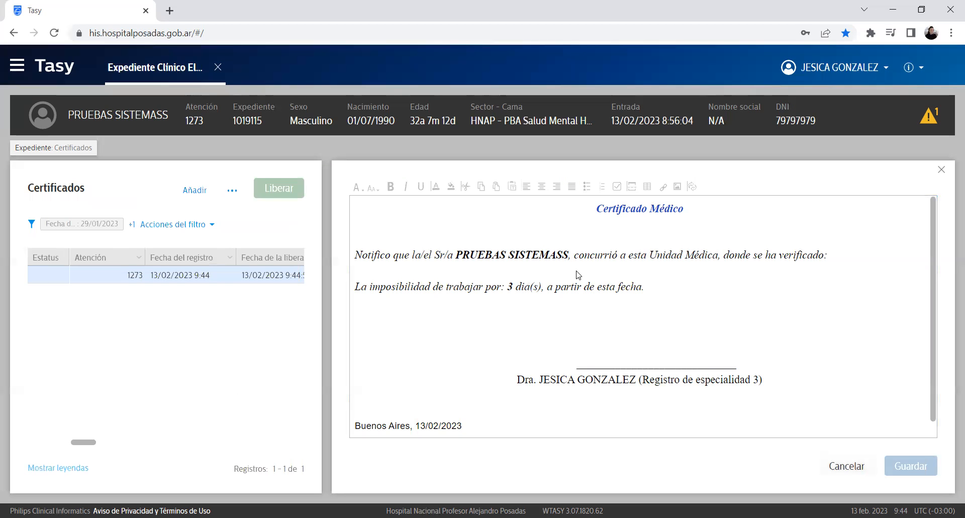
{"action": "left_click", "coordinate": [72, 148]}
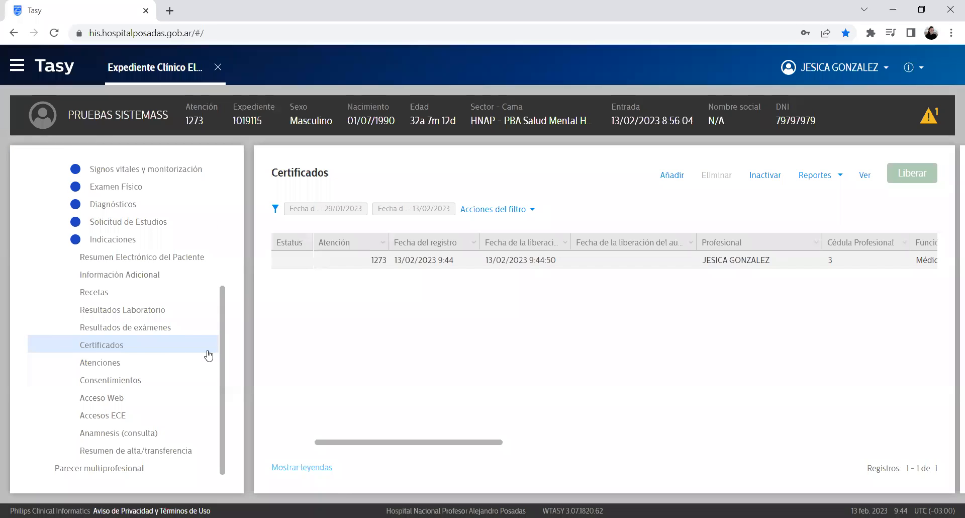
Step: Open Atenciones, browse the details of encounters 1273 and 1259, then close the details
{"action": "left_click", "coordinate": [89, 367]}
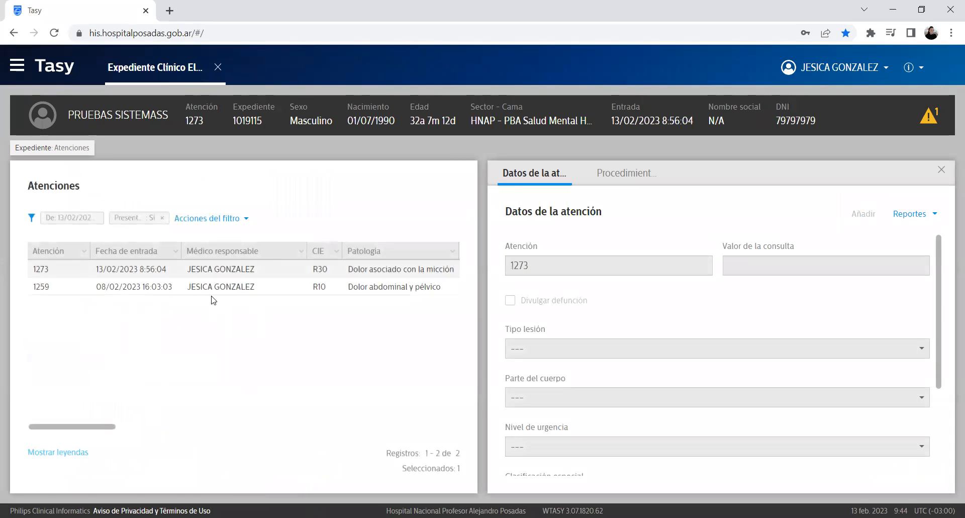
{"action": "left_click", "coordinate": [211, 286]}
{"action": "left_click", "coordinate": [213, 270]}
{"action": "left_click", "coordinate": [215, 286]}
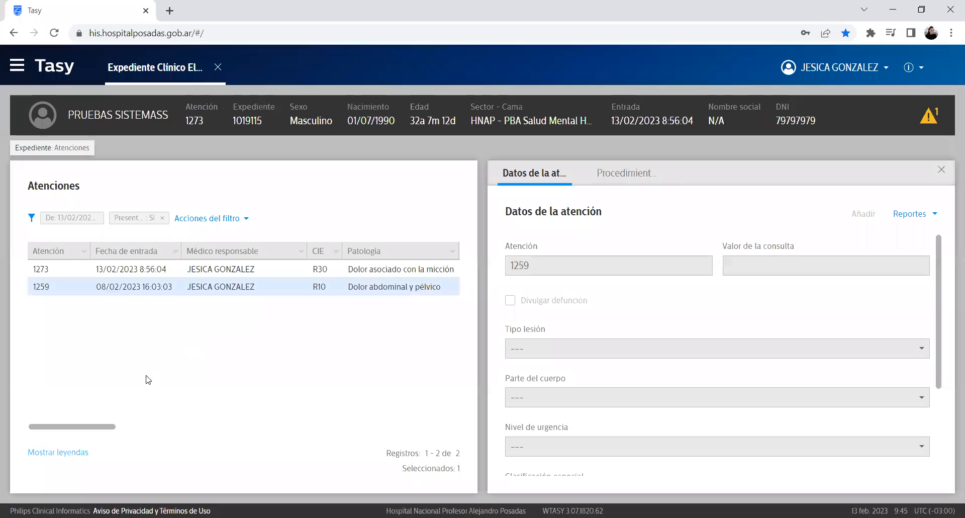
{"action": "key", "text": "Up"}
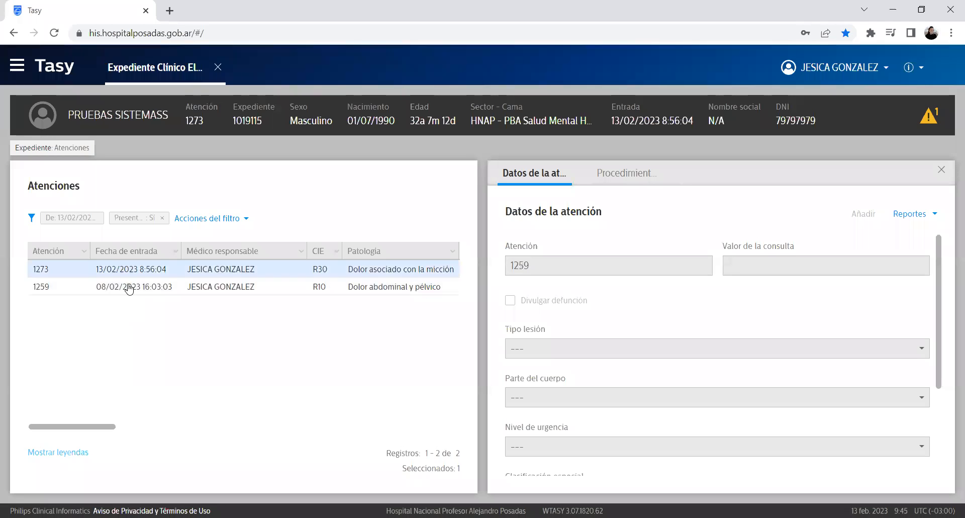
{"action": "left_click", "coordinate": [136, 287]}
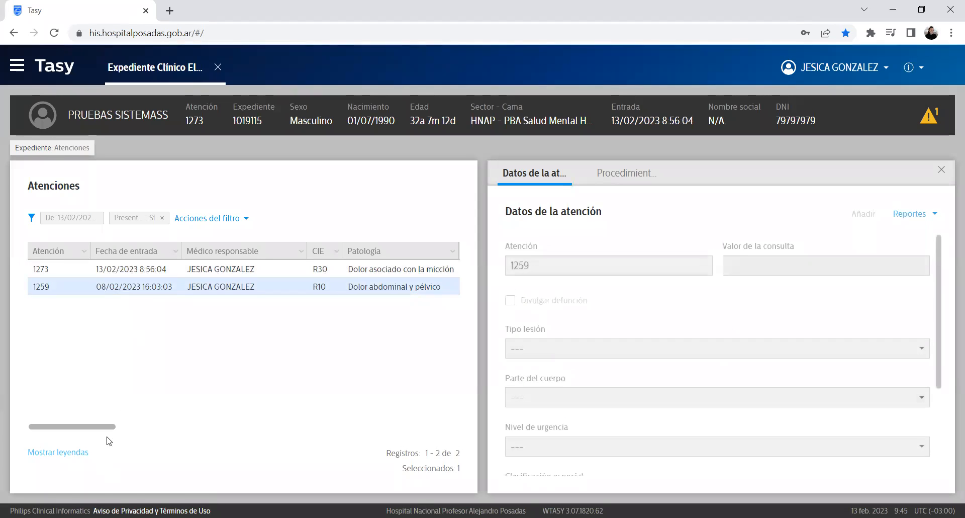
{"action": "left_click_drag", "start_coordinate": [106, 427], "coordinate": [120, 433]}
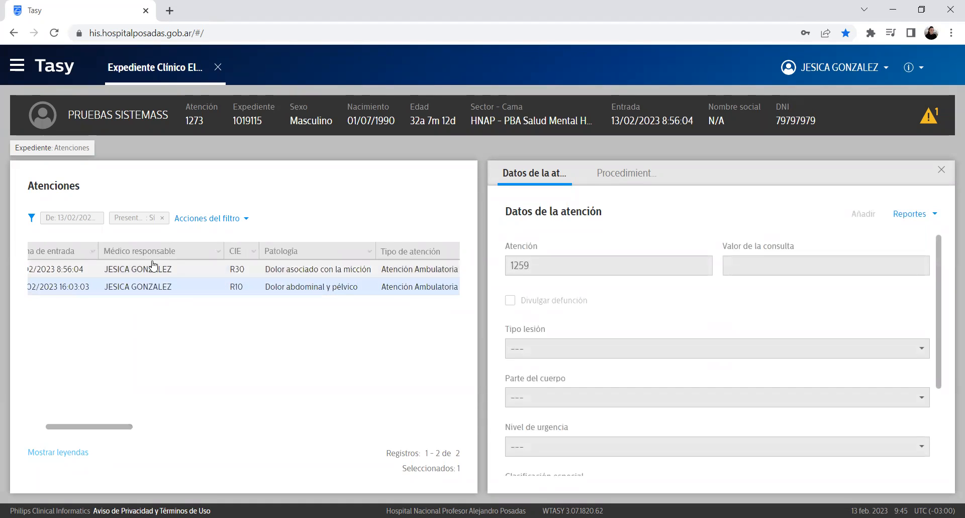
{"action": "key", "text": "Up"}
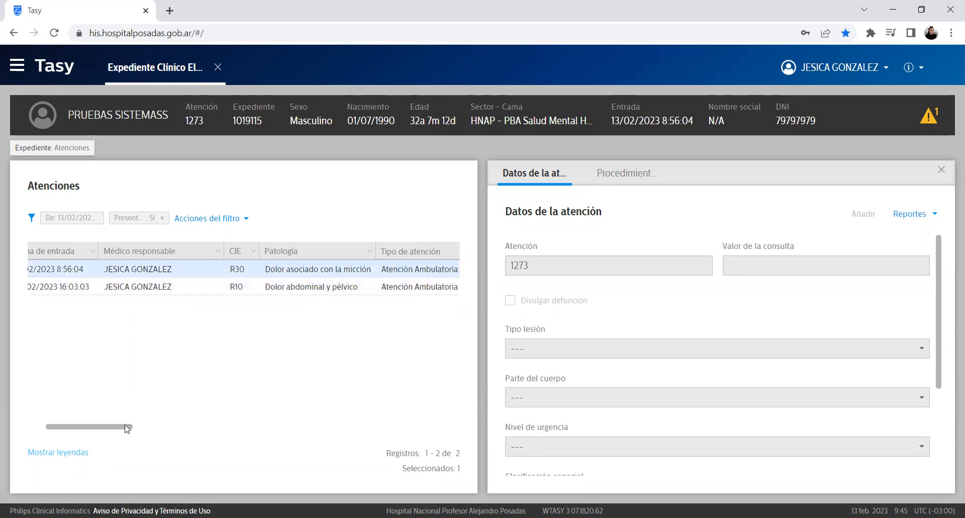
{"action": "left_click_drag", "start_coordinate": [123, 430], "coordinate": [175, 433]}
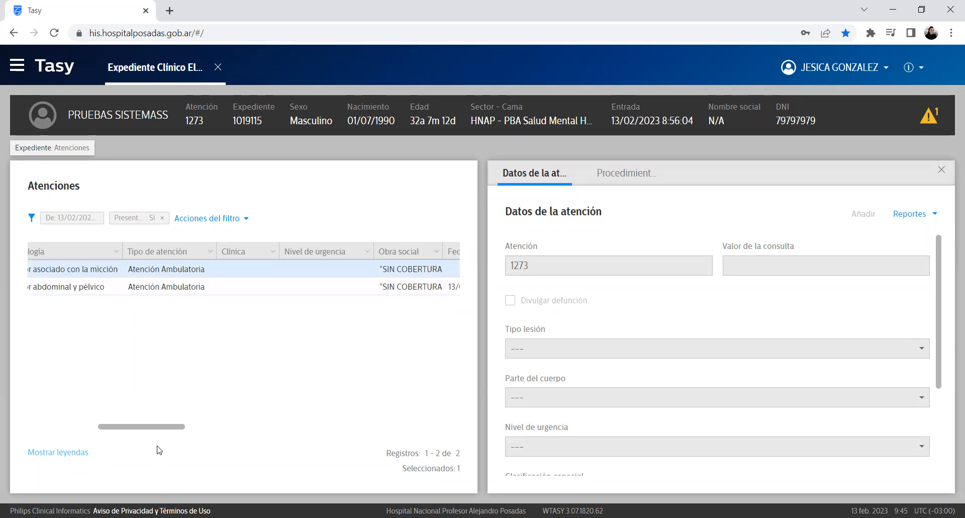
{"action": "left_click_drag", "start_coordinate": [179, 426], "coordinate": [10, 440]}
{"action": "left_click", "coordinate": [277, 287]}
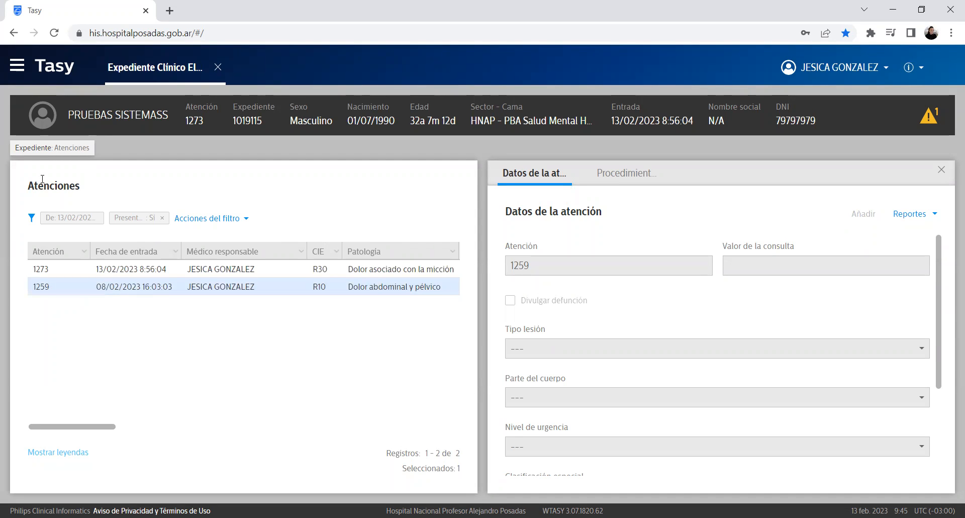
{"action": "left_click", "coordinate": [80, 150]}
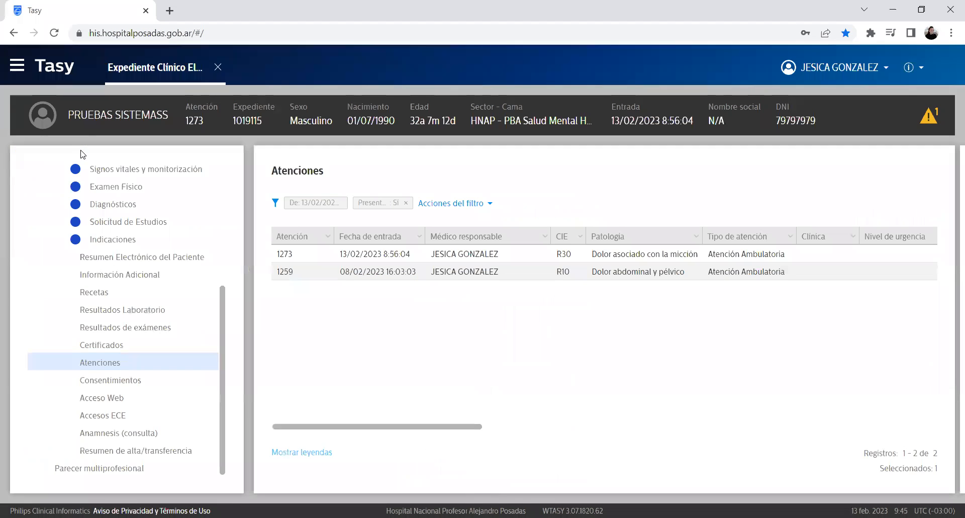
Step: Open Consentimientos and start a new consent, dismissing the standard text chooser
{"action": "left_click", "coordinate": [142, 383]}
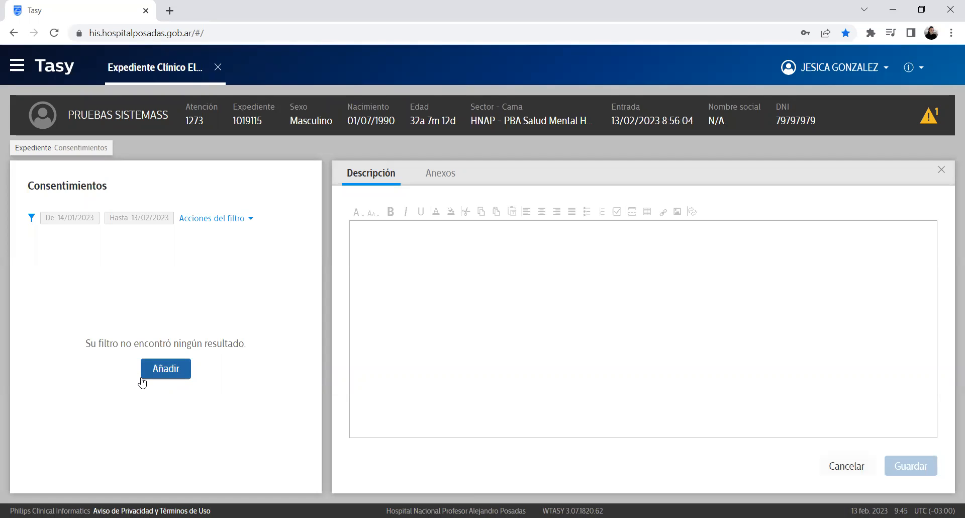
{"action": "left_click", "coordinate": [151, 377]}
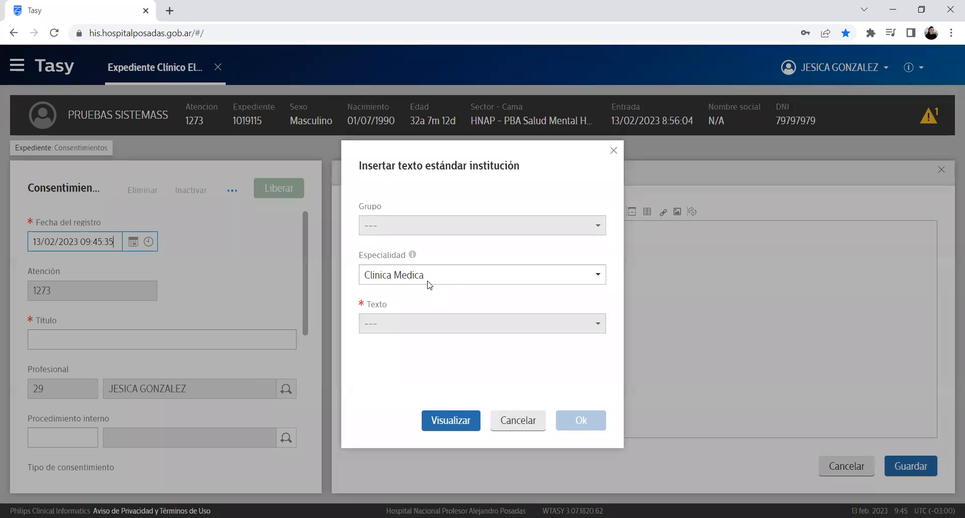
{"action": "left_click_drag", "start_coordinate": [412, 260], "coordinate": [353, 272]}
{"action": "left_click", "coordinate": [411, 325]}
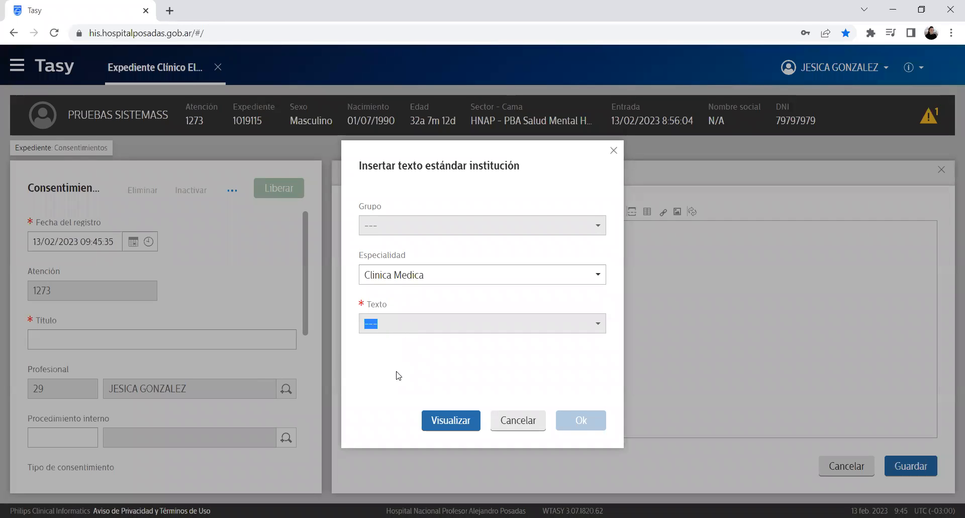
{"action": "left_click", "coordinate": [518, 422]}
{"action": "left_click", "coordinate": [426, 346]}
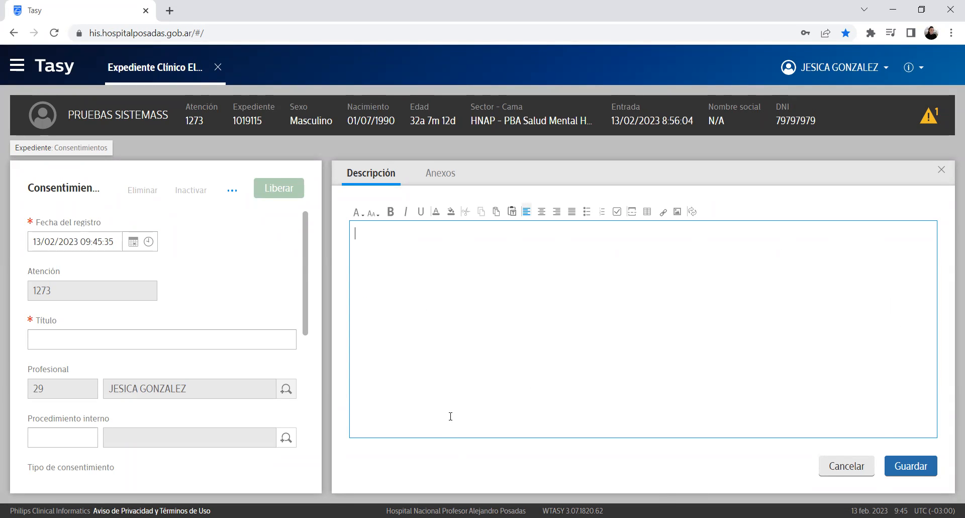
{"action": "left_click_drag", "start_coordinate": [69, 114], "coordinate": [588, 362]}
{"action": "left_click", "coordinate": [541, 378]}
Step: Cancel the consent form without saving and open the Acceso Web section
{"action": "left_click", "coordinate": [840, 466]}
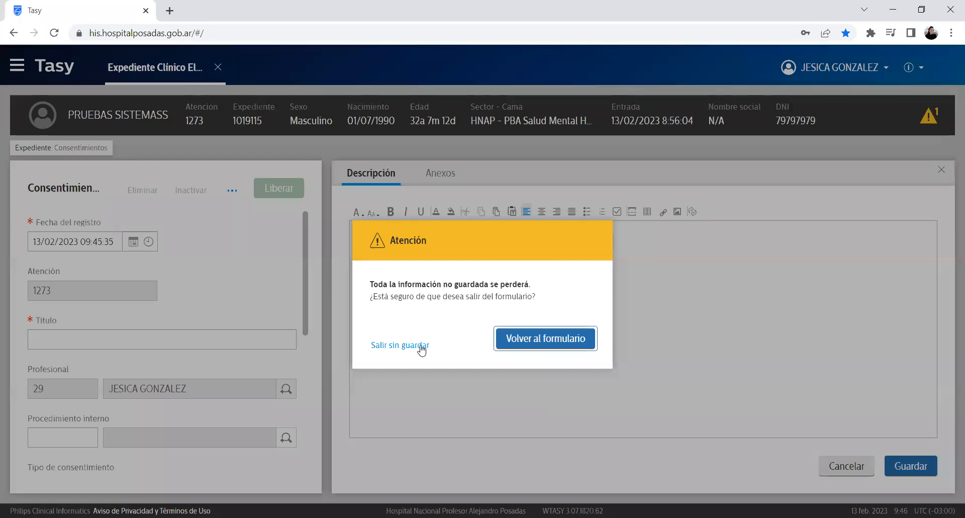
{"action": "left_click", "coordinate": [421, 345]}
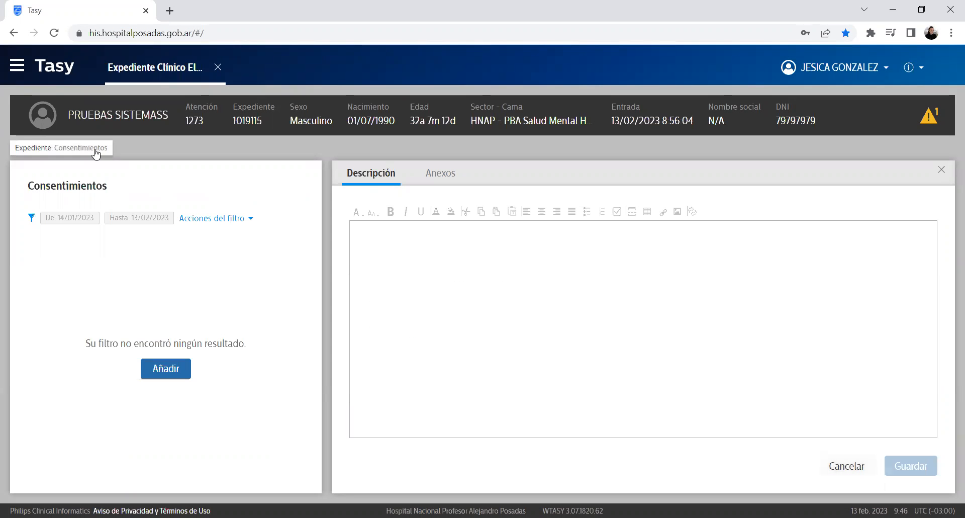
{"action": "left_click", "coordinate": [96, 148]}
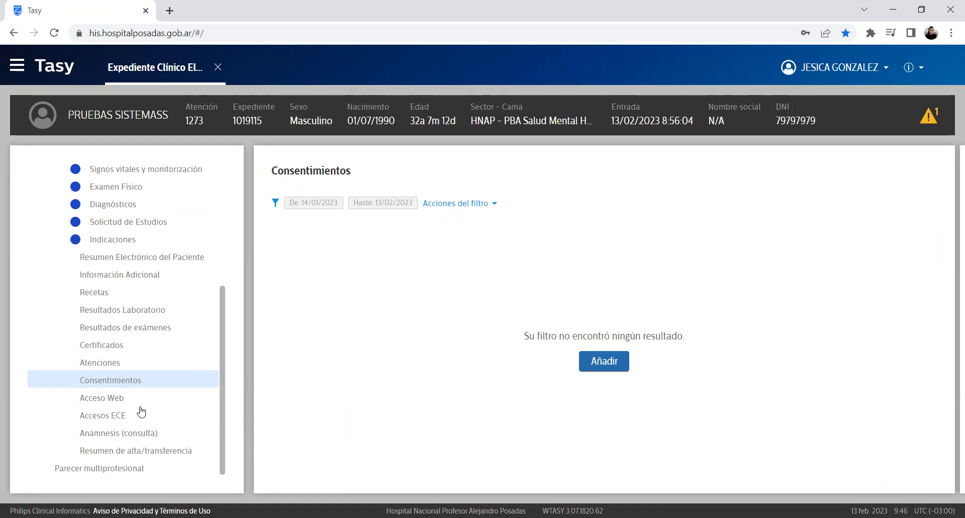
{"action": "left_click", "coordinate": [106, 400]}
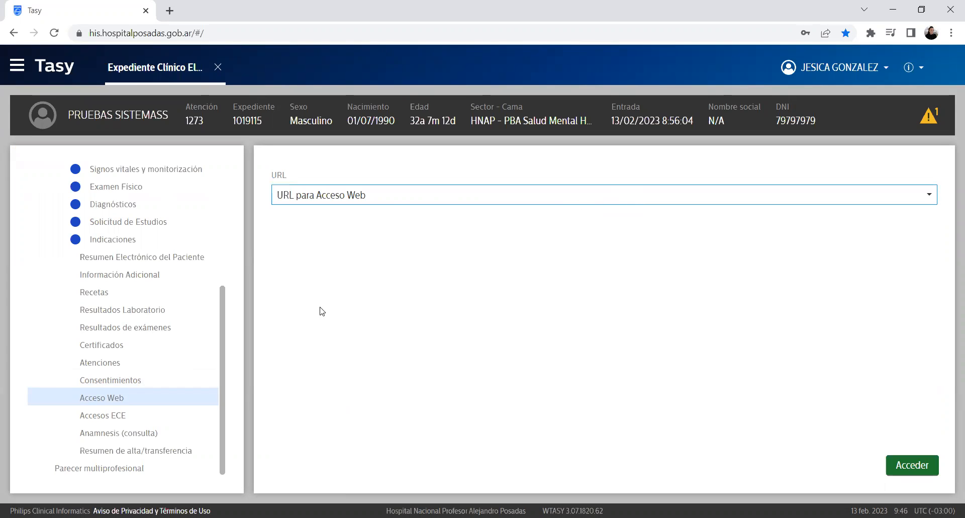
Step: Choose Percentiles OMS as the Acceso Web URL and keep it selected
{"action": "left_click", "coordinate": [399, 197]}
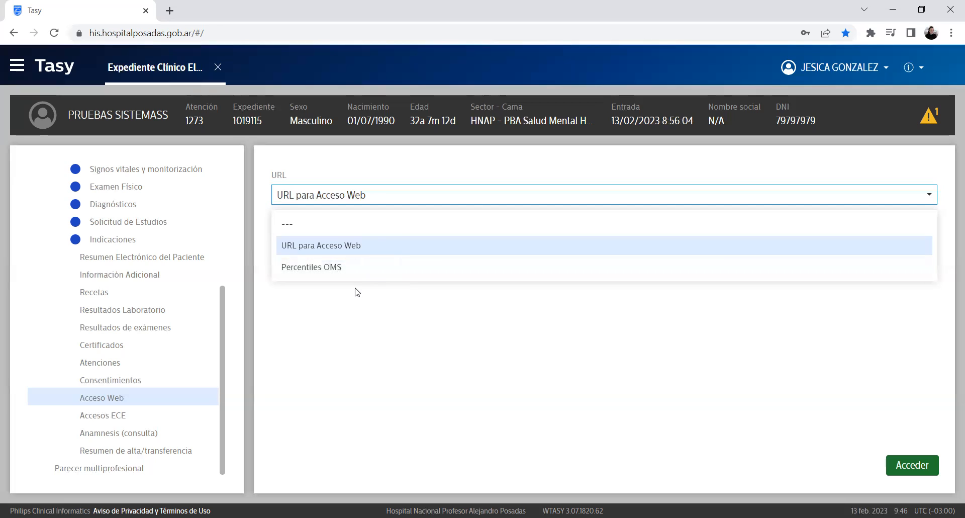
{"action": "left_click", "coordinate": [388, 272]}
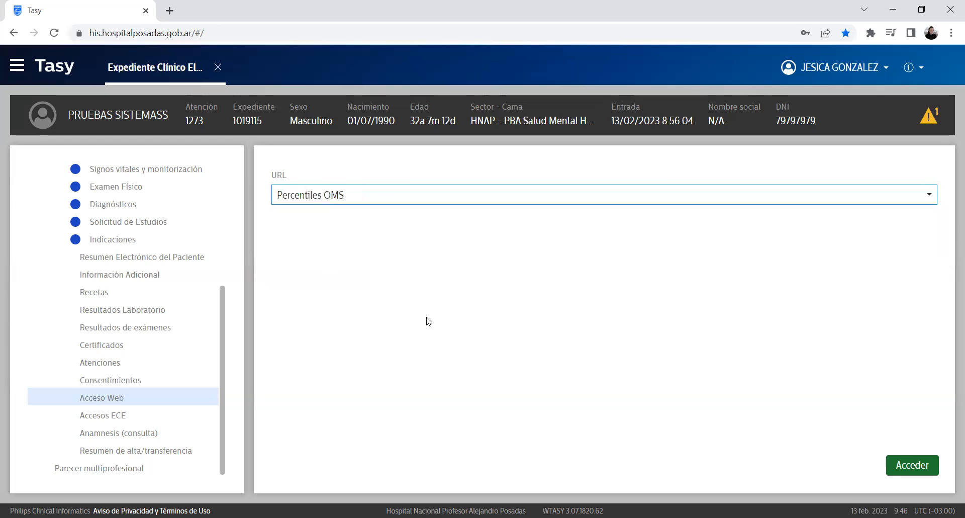
{"action": "left_click", "coordinate": [909, 467]}
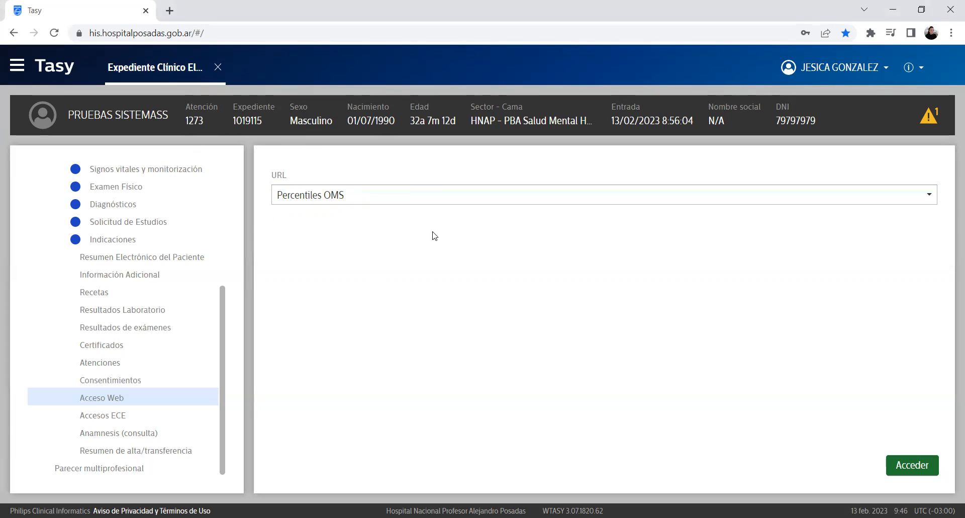
{"action": "left_click", "coordinate": [383, 193]}
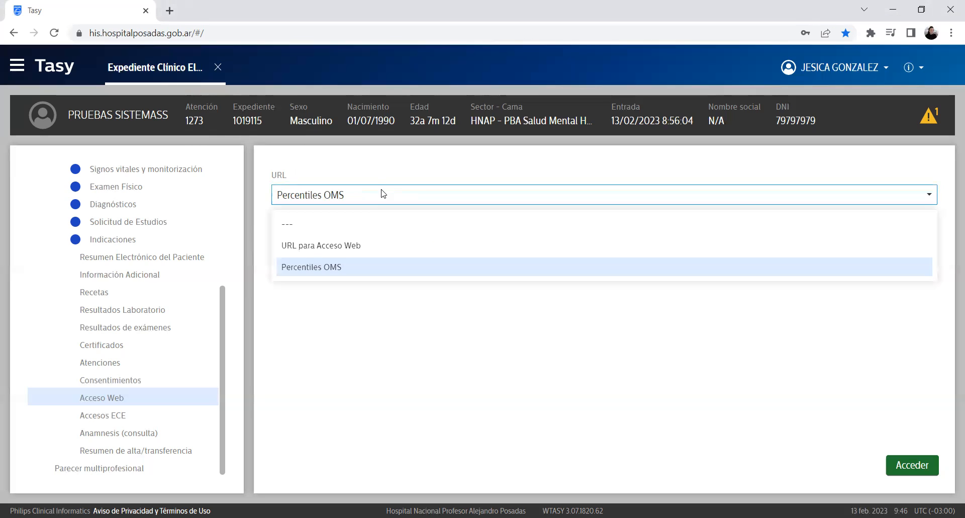
{"action": "left_click", "coordinate": [448, 199]}
{"action": "left_click", "coordinate": [447, 200]}
{"action": "left_click", "coordinate": [553, 369]}
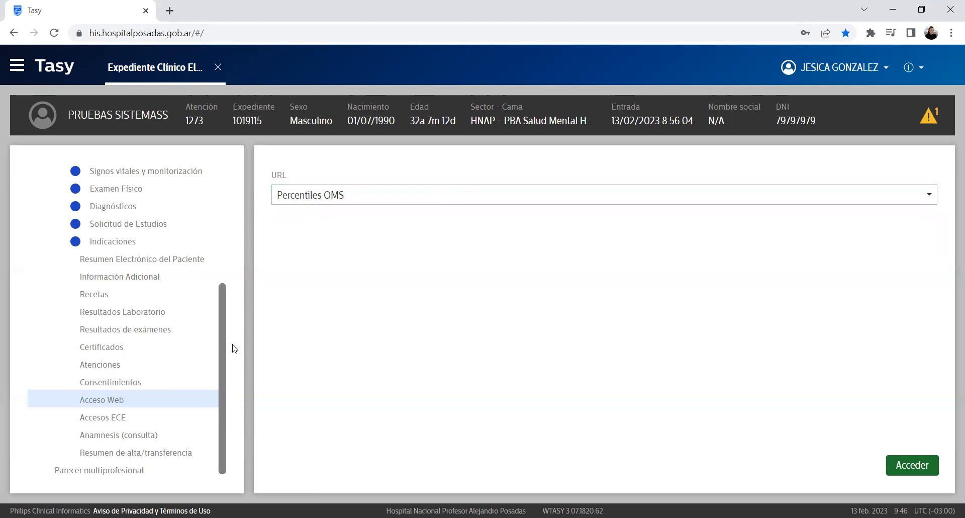
{"action": "scroll", "coordinate": [233, 345], "scroll_direction": "up", "scroll_amount": 5}
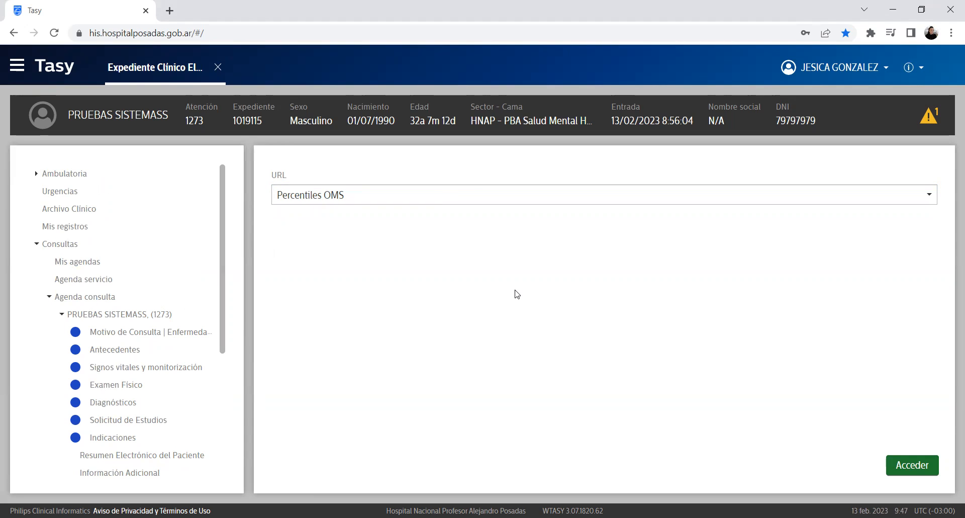
Step: Back on the 13/02/2023 agenda, change the 9:30 appointment's status to Atendido
{"action": "left_click", "coordinate": [88, 302]}
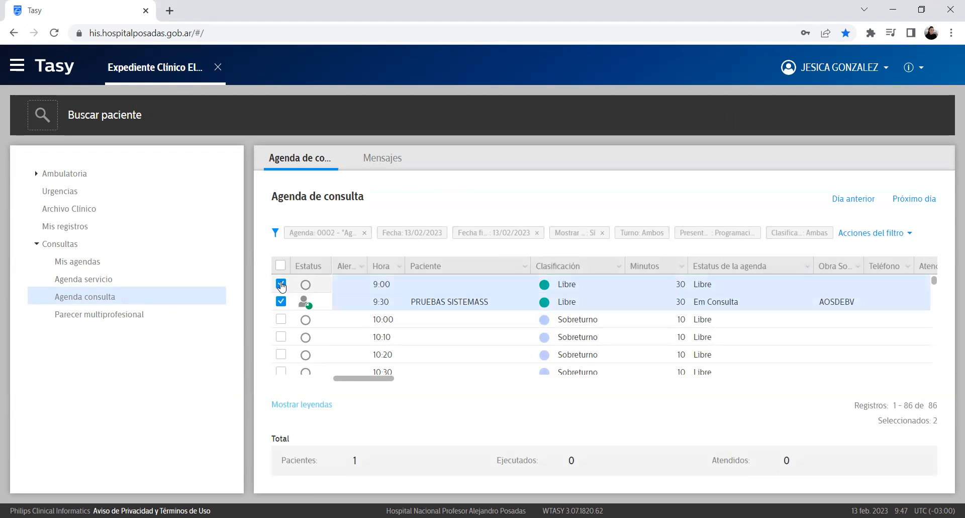
{"action": "left_click", "coordinate": [281, 301]}
{"action": "left_click", "coordinate": [281, 301]}
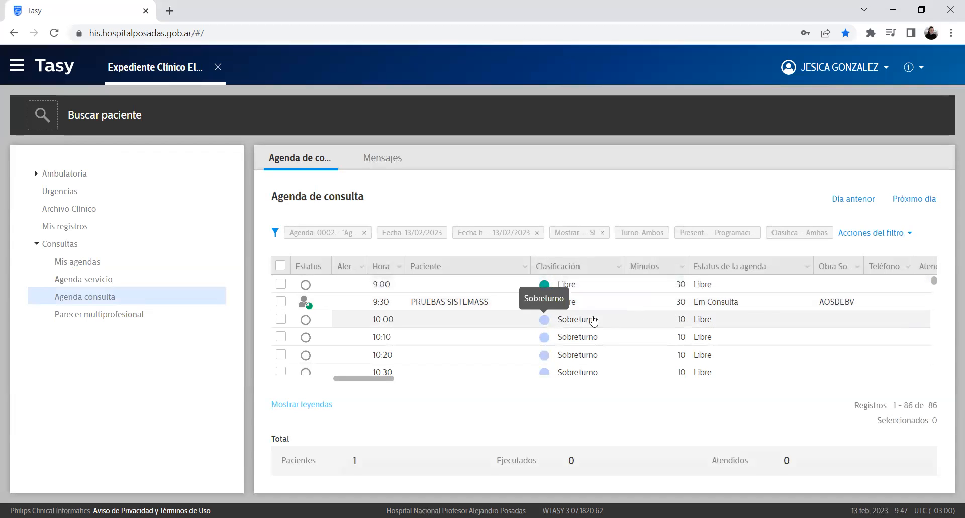
{"action": "left_click", "coordinate": [724, 308]}
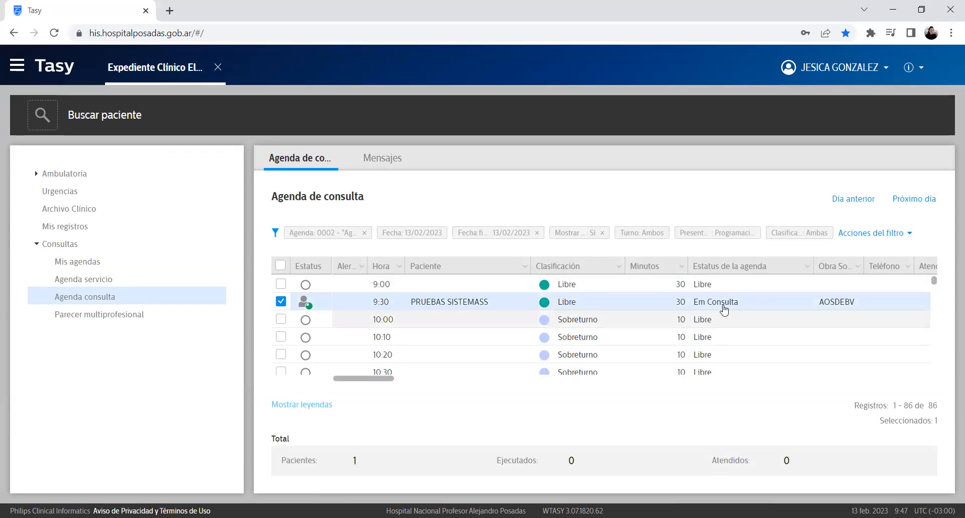
{"action": "right_click", "coordinate": [467, 308]}
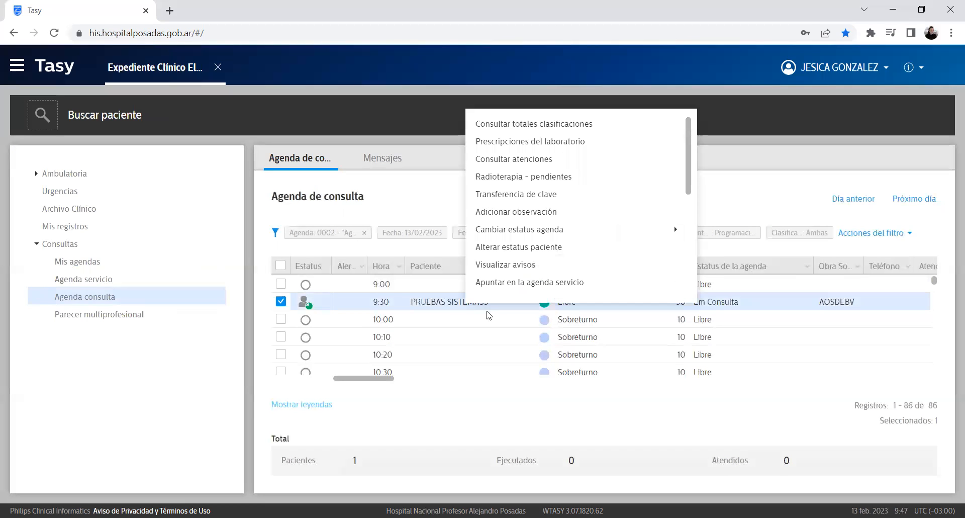
{"action": "mouse_move", "coordinate": [673, 232]}
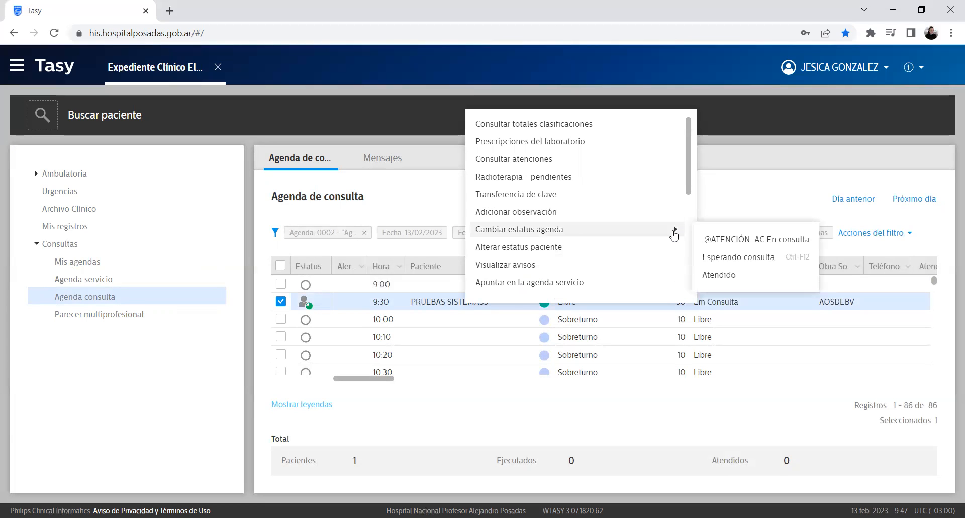
{"action": "left_click", "coordinate": [760, 278]}
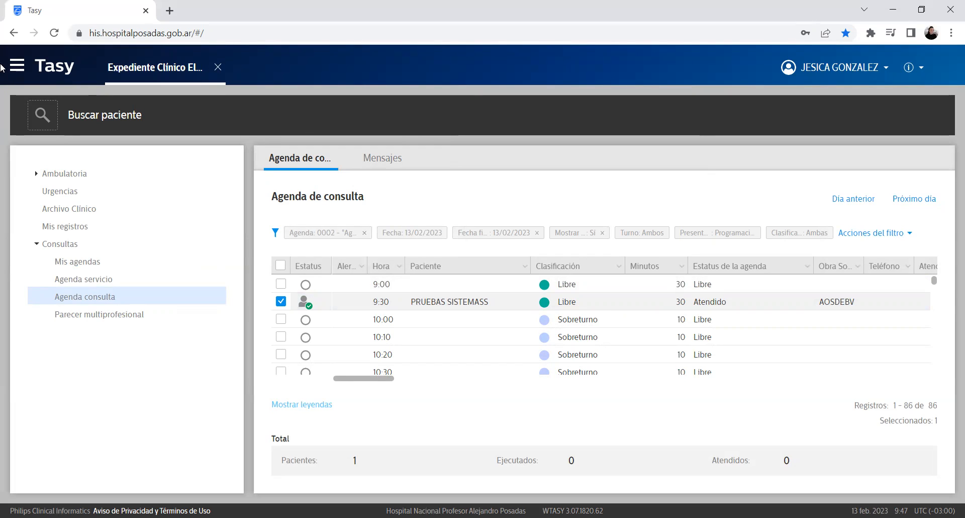
{"action": "triple_click", "coordinate": [151, 69]}
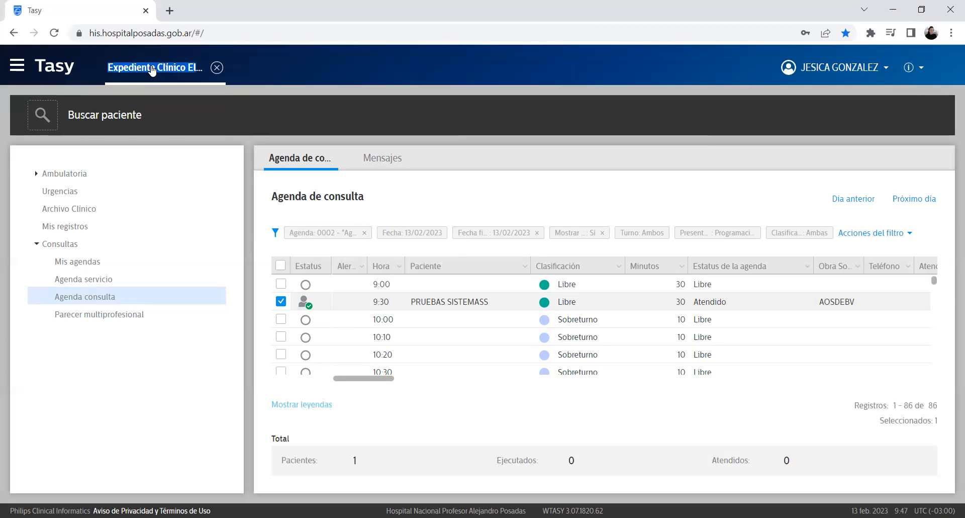
Step: Launch the Agenda de Consultas function and bring up its scheduling workspace
{"action": "left_click", "coordinate": [17, 66]}
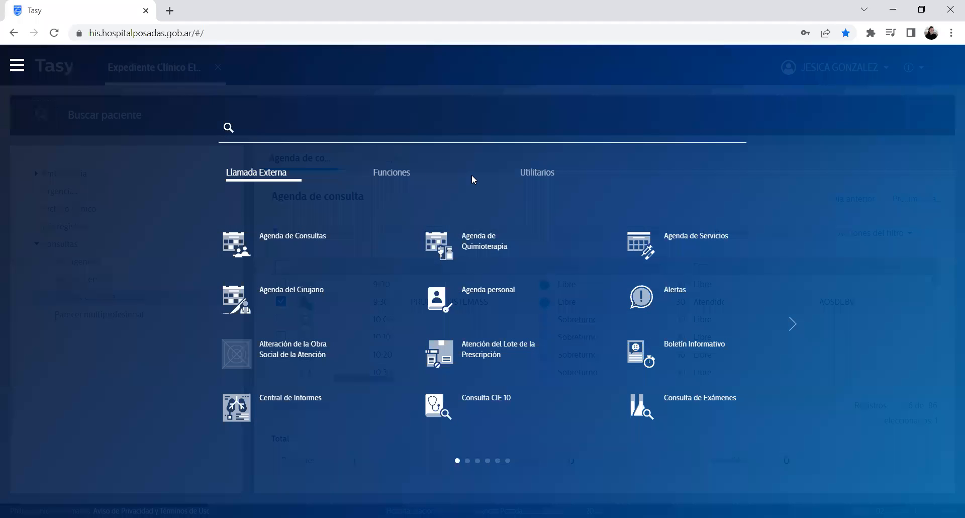
{"action": "left_click", "coordinate": [393, 175]}
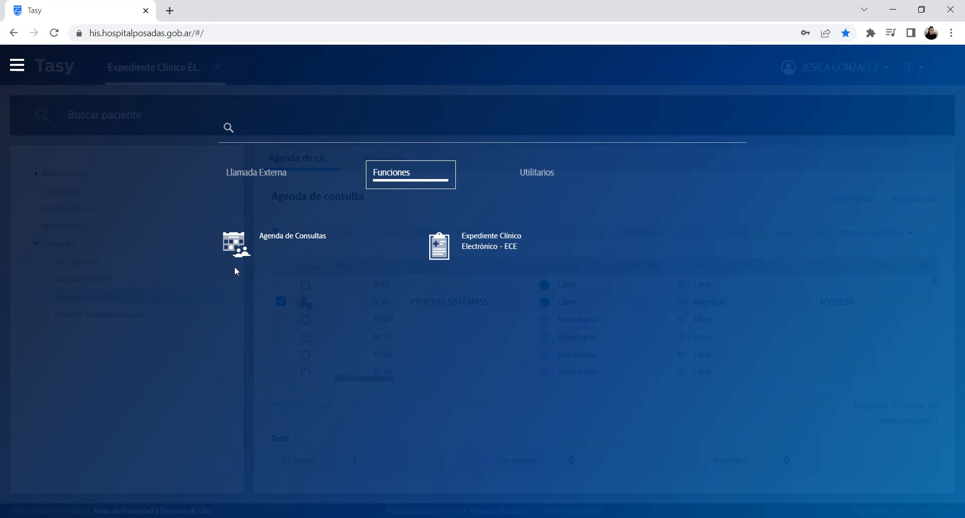
{"action": "left_click", "coordinate": [293, 250]}
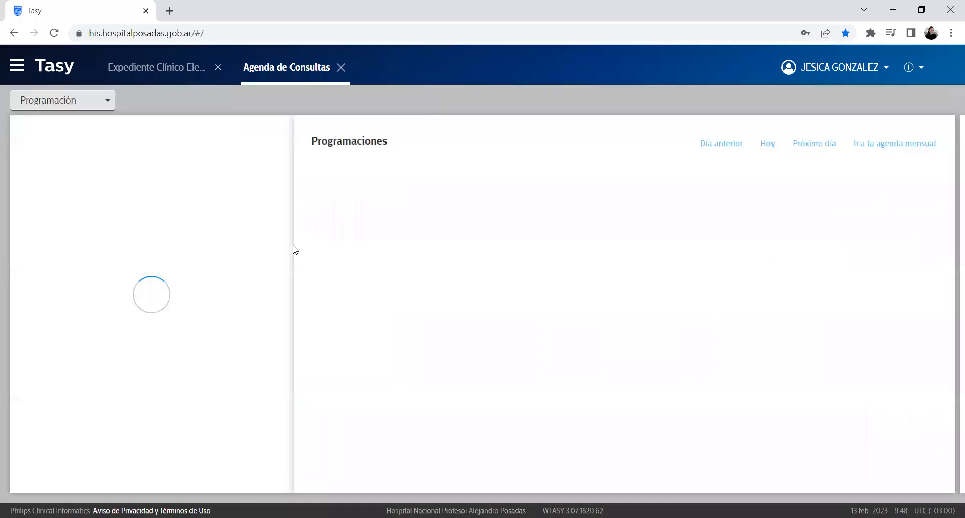
{"action": "left_click", "coordinate": [166, 73]}
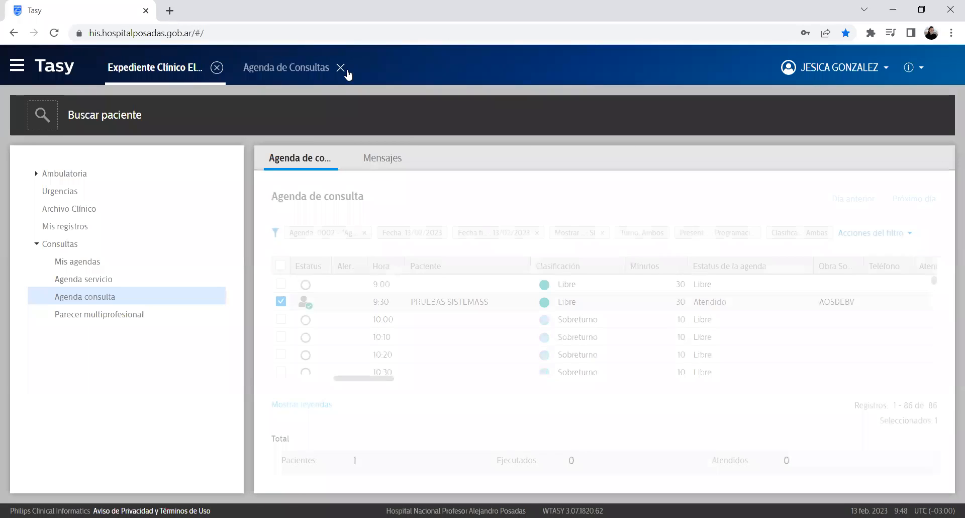
{"action": "left_click", "coordinate": [339, 70]}
{"action": "left_click", "coordinate": [190, 74]}
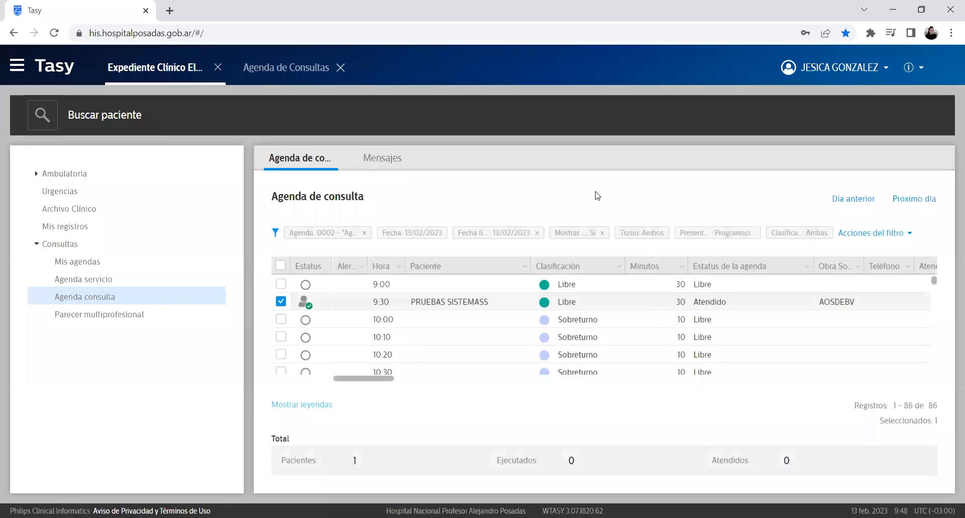
{"action": "left_click", "coordinate": [278, 69]}
{"action": "scroll", "coordinate": [201, 237], "scroll_direction": "down", "scroll_amount": 4}
{"action": "scroll", "coordinate": [212, 236], "scroll_direction": "up", "scroll_amount": 4}
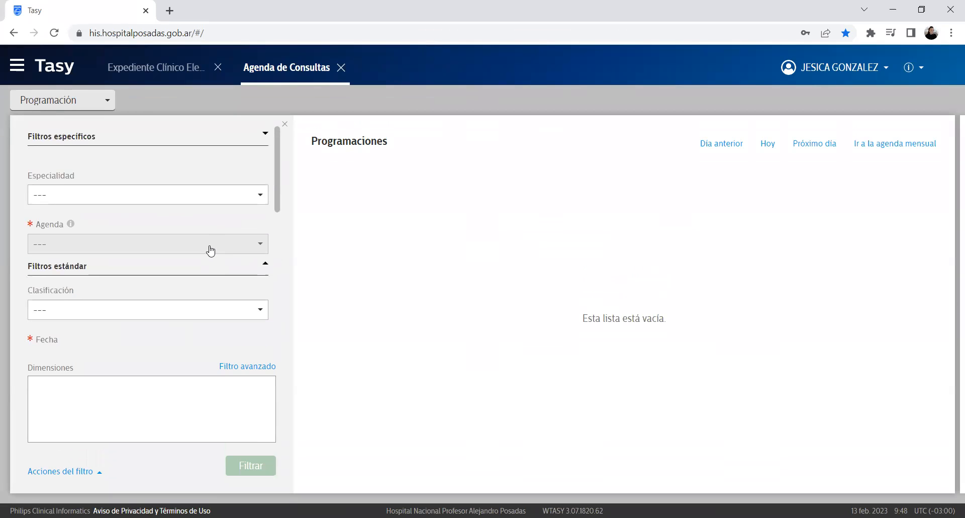
Step: Choose Clinica Medica as the specialty and load its agenda schedule
{"action": "left_click", "coordinate": [185, 199]}
{"action": "scroll", "coordinate": [195, 271], "scroll_direction": "down", "scroll_amount": 3}
{"action": "scroll", "coordinate": [196, 270], "scroll_direction": "down", "scroll_amount": 5}
{"action": "scroll", "coordinate": [196, 271], "scroll_direction": "up", "scroll_amount": 2}
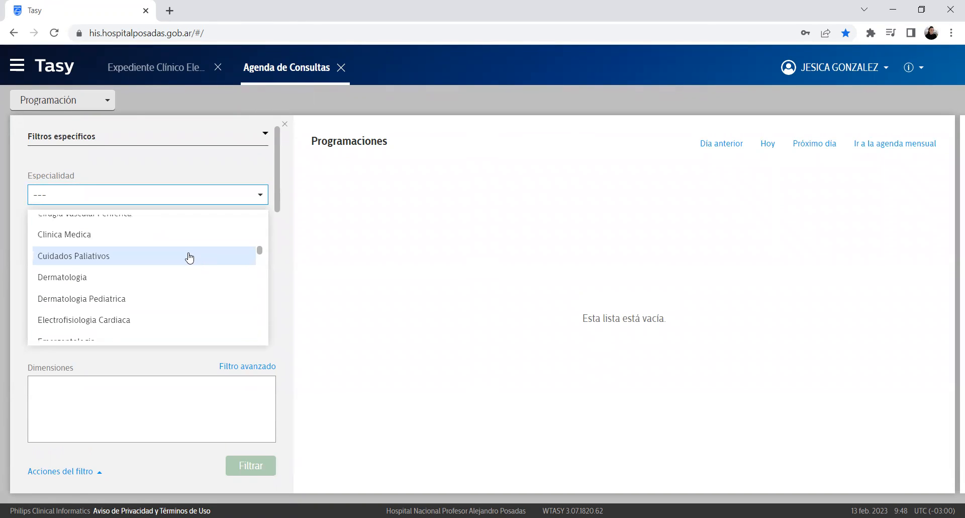
{"action": "left_click", "coordinate": [183, 235]}
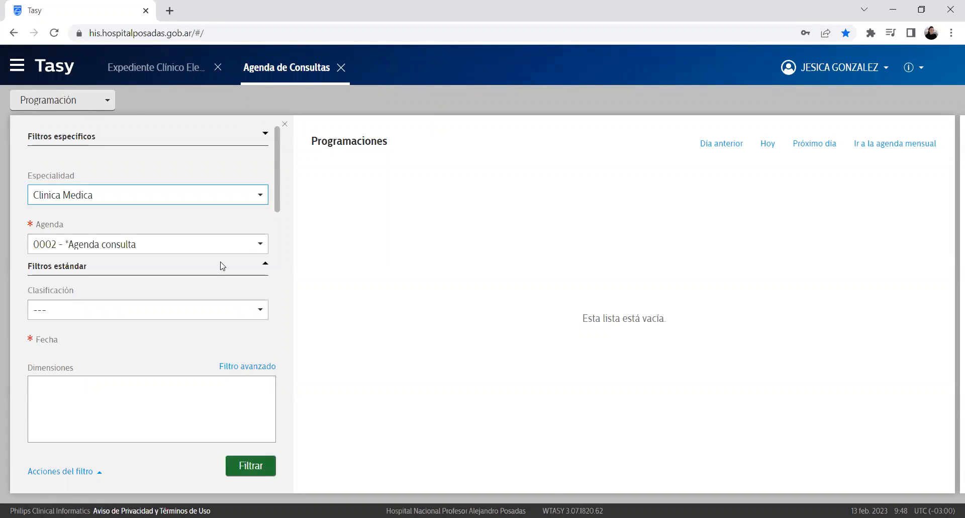
{"action": "left_click", "coordinate": [254, 467]}
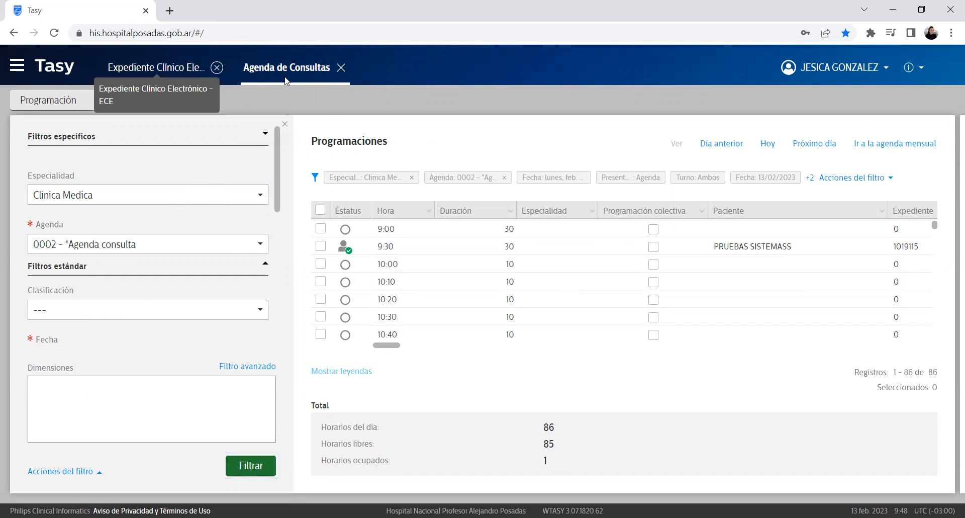
Step: Compare the booked 9:30 appointment between the clinical record agenda and scheduling workspace
{"action": "left_click", "coordinate": [166, 67]}
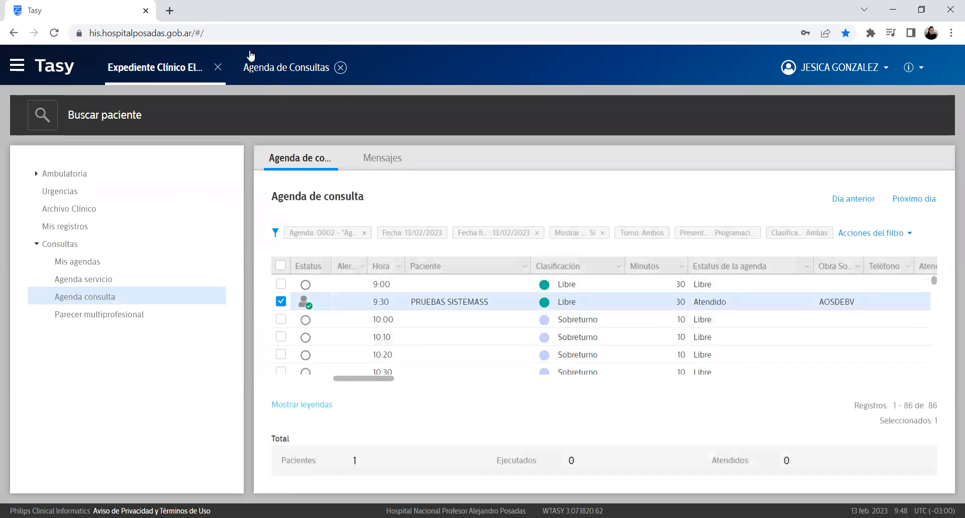
{"action": "left_click", "coordinate": [275, 70]}
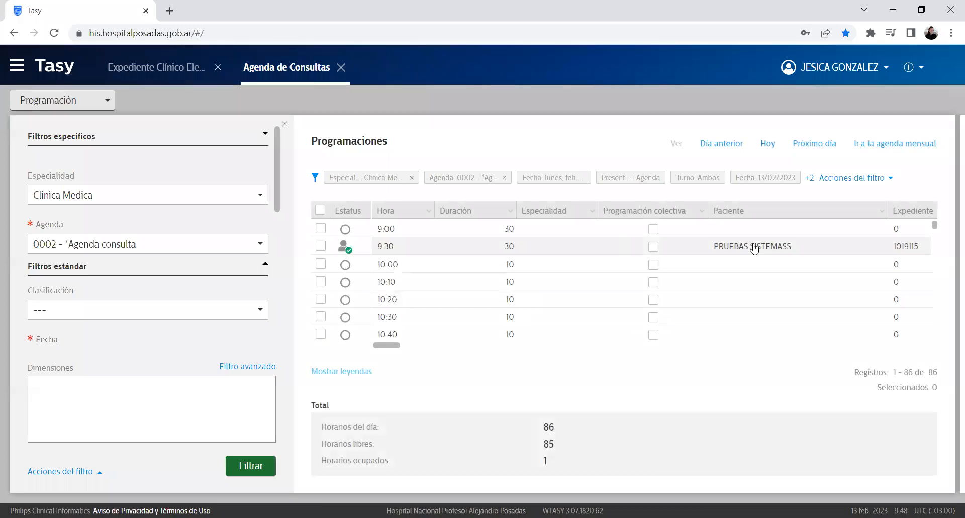
{"action": "left_click", "coordinate": [331, 248]}
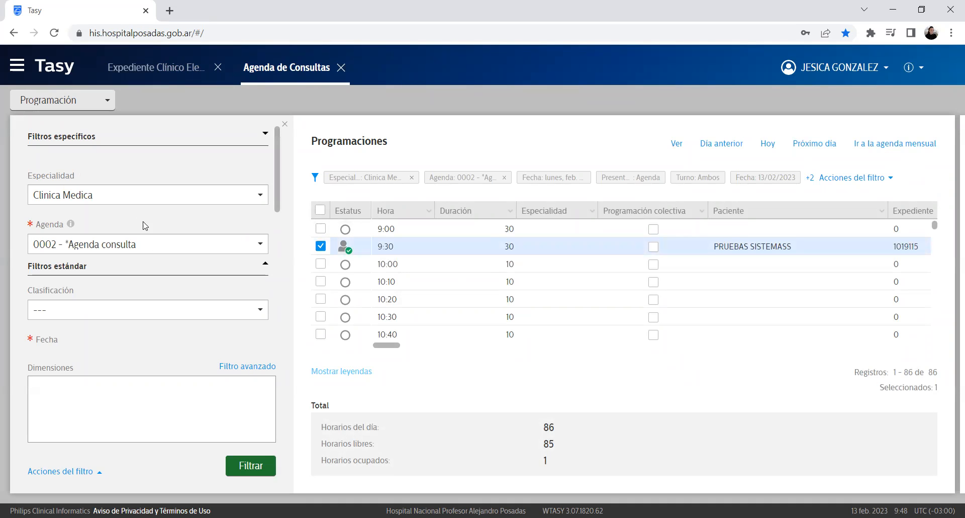
{"action": "left_click", "coordinate": [149, 71]}
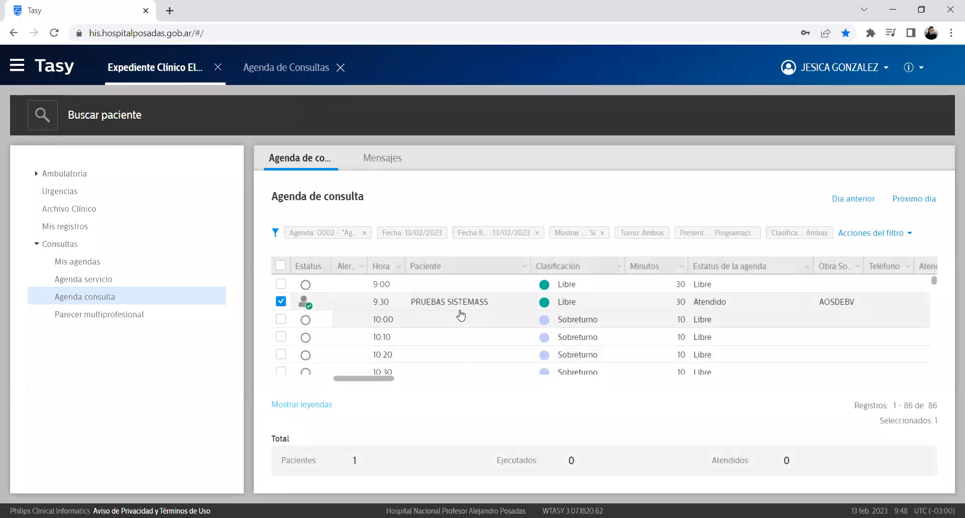
{"action": "left_click", "coordinate": [286, 67]}
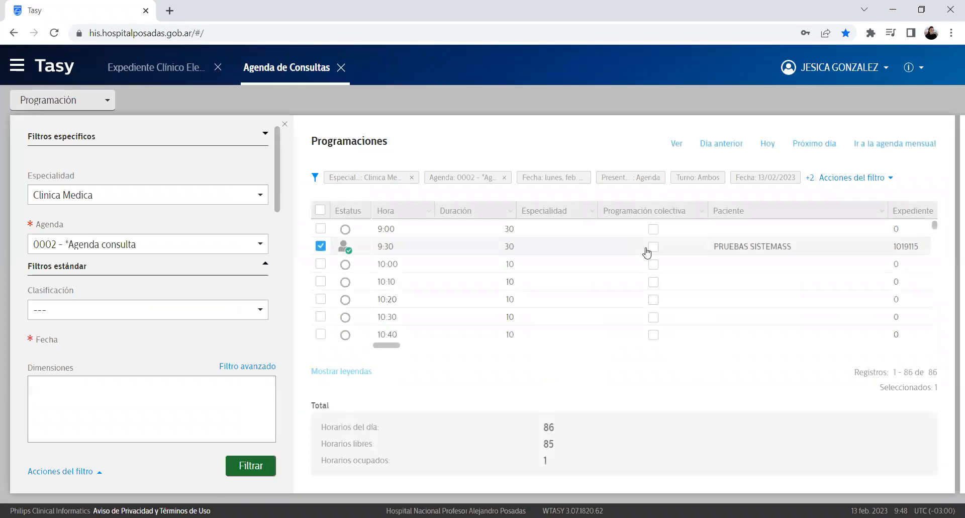
{"action": "left_click", "coordinate": [319, 250]}
Step: Set the date to Friday 17 February 2023, filter, and select the booked 9:30 appointment
{"action": "scroll", "coordinate": [156, 228], "scroll_direction": "down", "scroll_amount": 2}
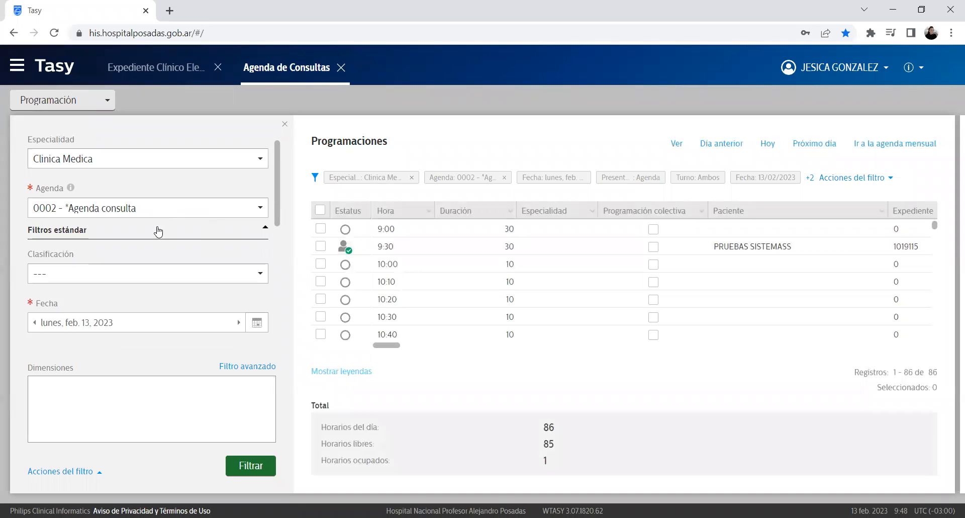
{"action": "left_click", "coordinate": [258, 296]}
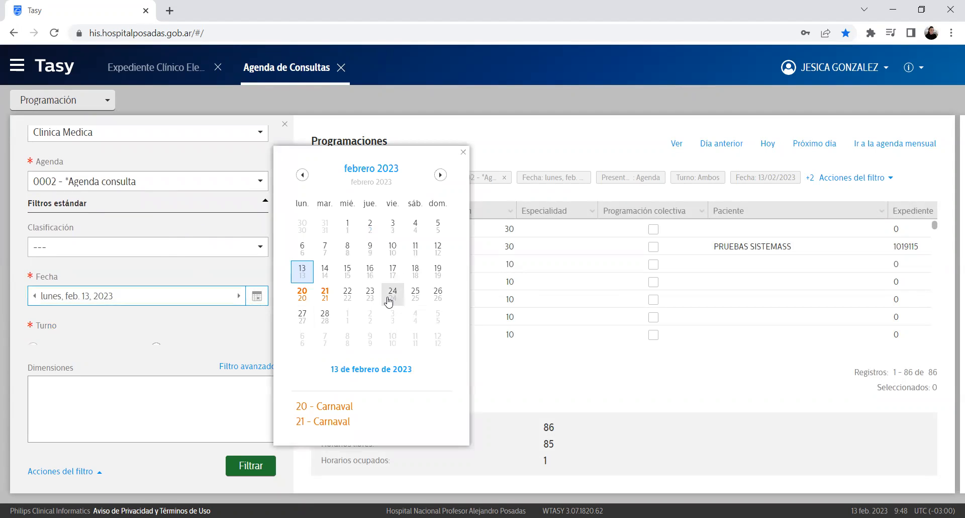
{"action": "left_click", "coordinate": [393, 272]}
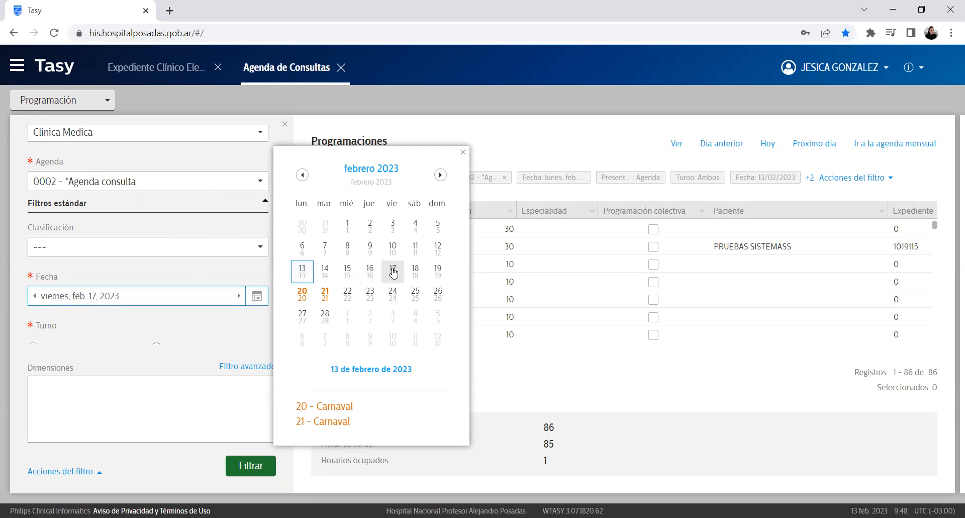
{"action": "left_click", "coordinate": [259, 468]}
{"action": "left_click", "coordinate": [258, 469]}
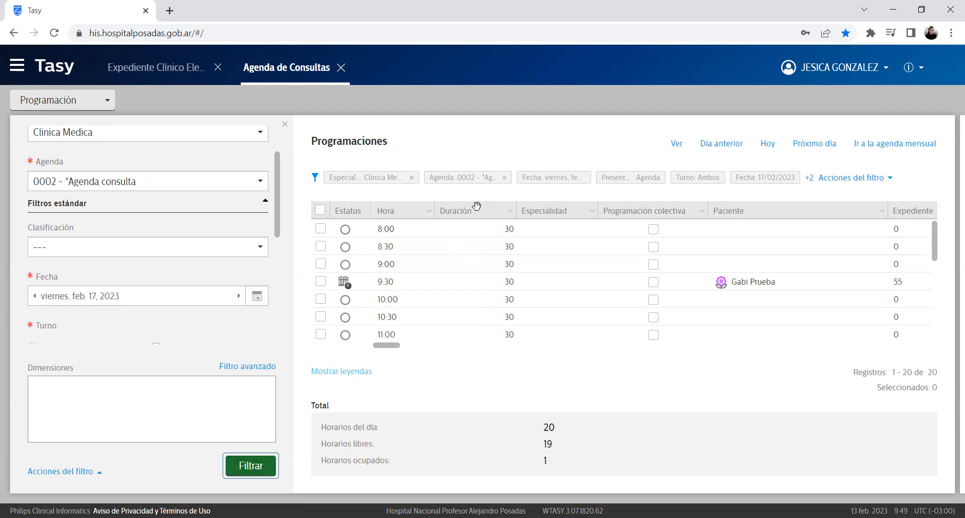
{"action": "mouse_move", "coordinate": [717, 288]}
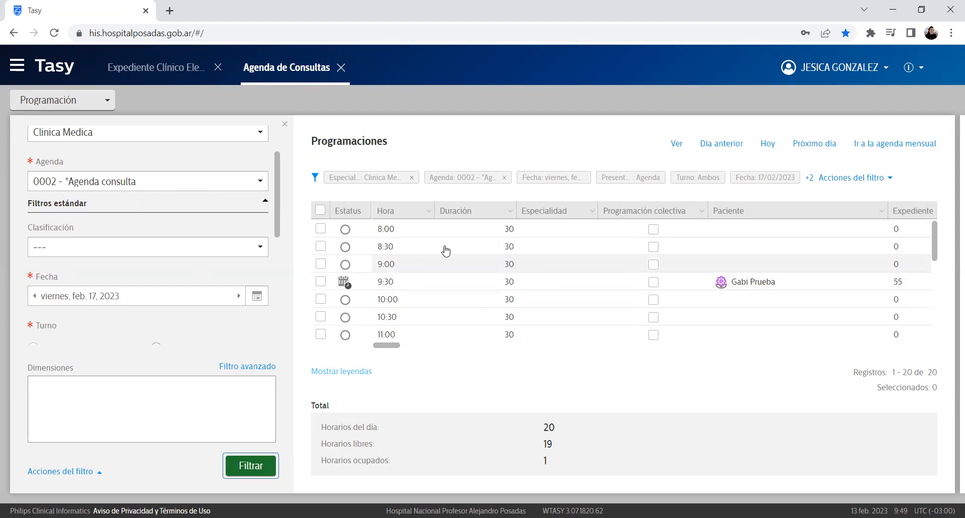
{"action": "left_click", "coordinate": [706, 281]}
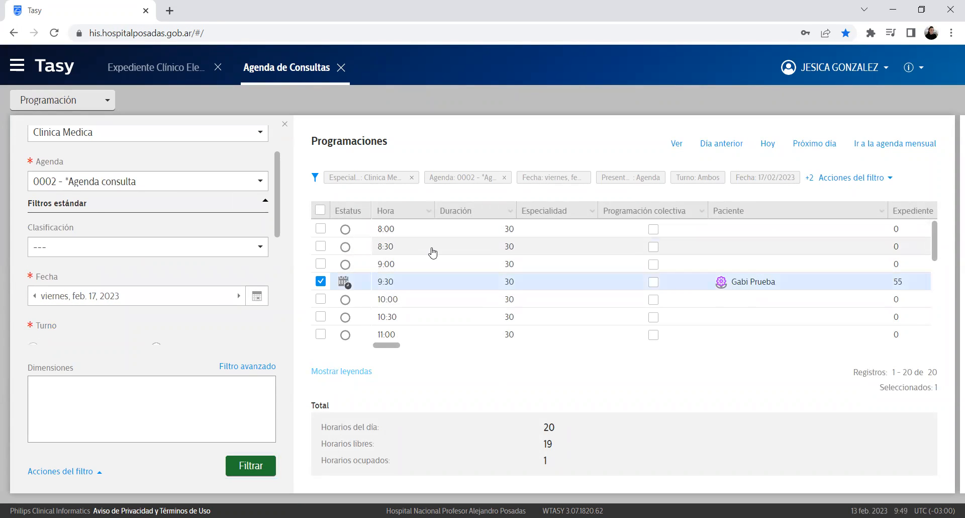
Step: Swap the selection from 9:30 to the free 8:30 slot and start scheduling it with Programar horario
{"action": "left_click", "coordinate": [321, 281]}
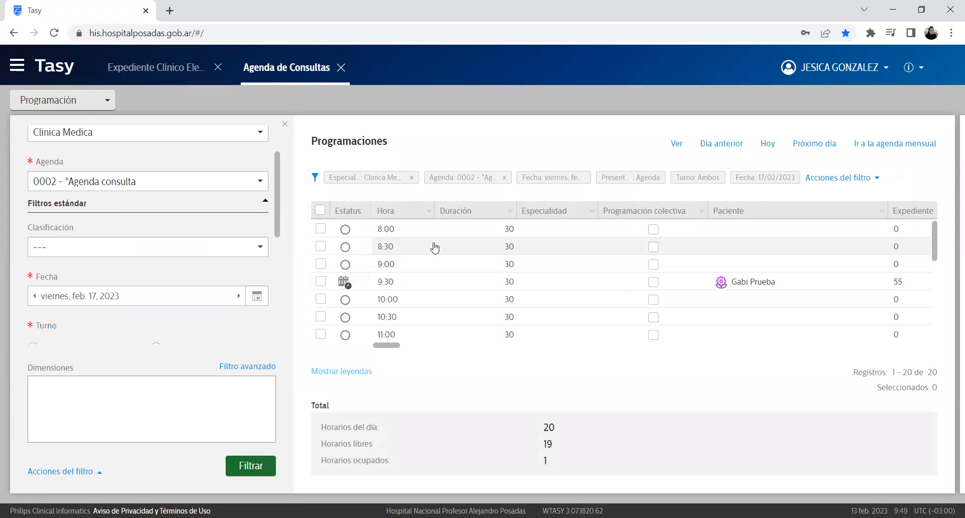
{"action": "left_click", "coordinate": [434, 246]}
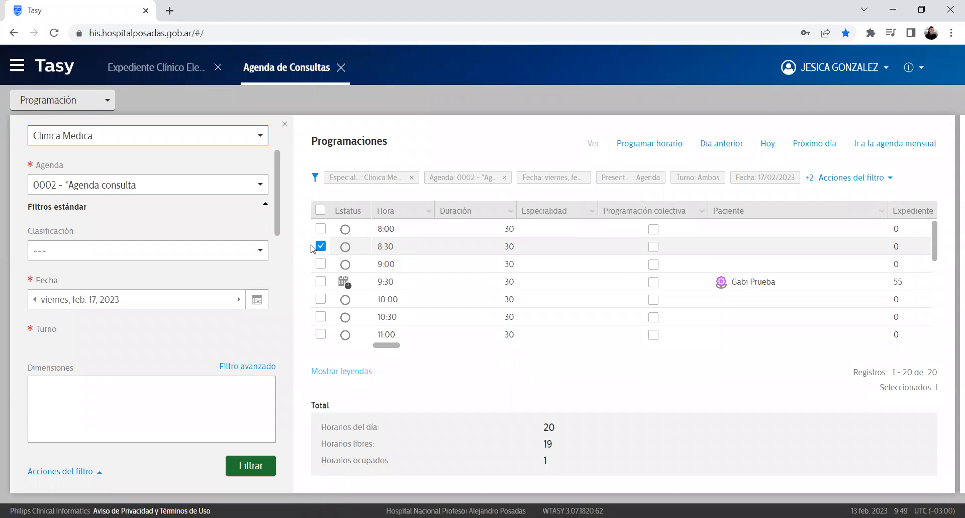
{"action": "left_click", "coordinate": [637, 145]}
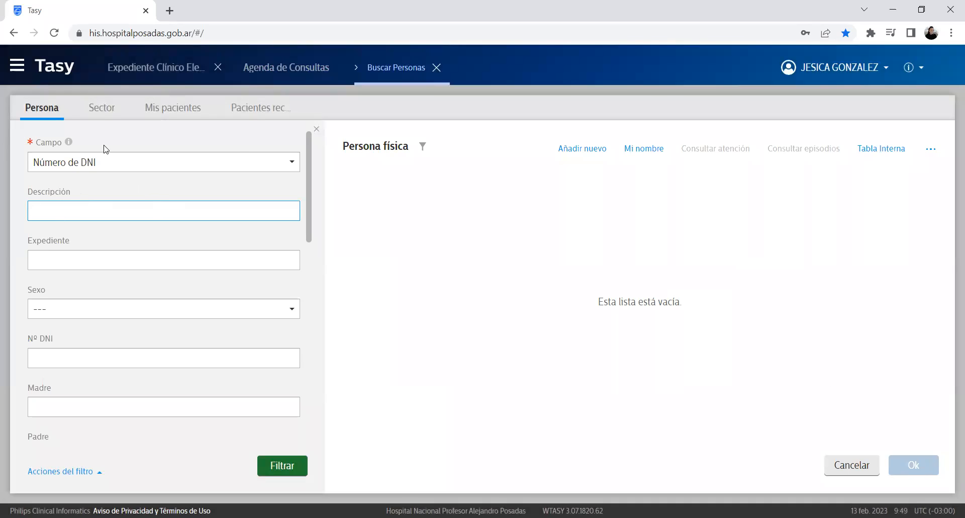
Step: Take the first patient from Pacientes recientes, confirm, and close the record to return to the 08:30 form
{"action": "left_click", "coordinate": [260, 109]}
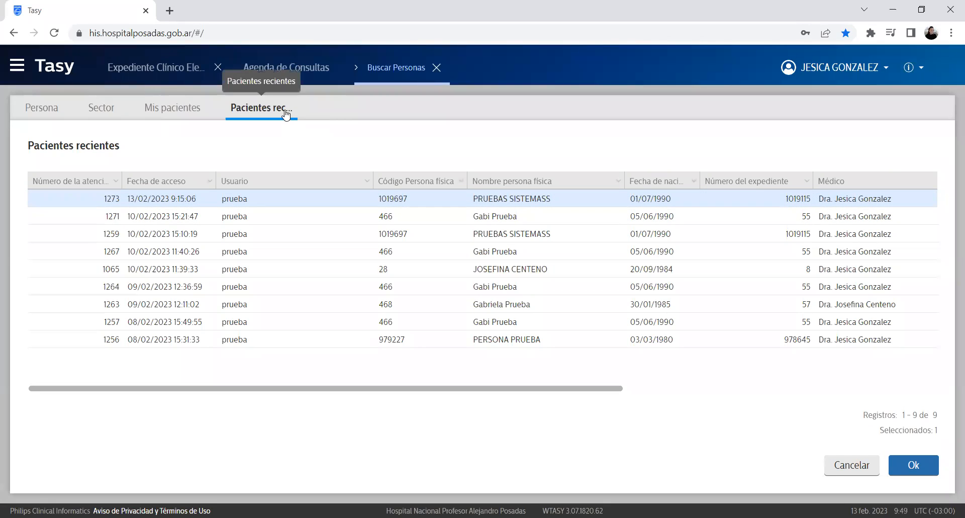
{"action": "left_click", "coordinate": [914, 465]}
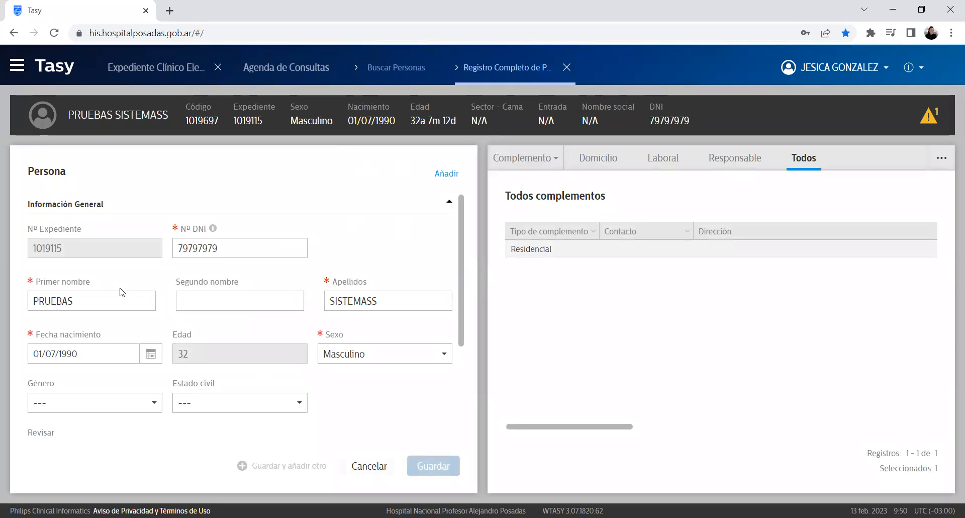
{"action": "scroll", "coordinate": [467, 214], "scroll_direction": "down", "scroll_amount": 3}
{"action": "scroll", "coordinate": [155, 270], "scroll_direction": "up", "scroll_amount": 3}
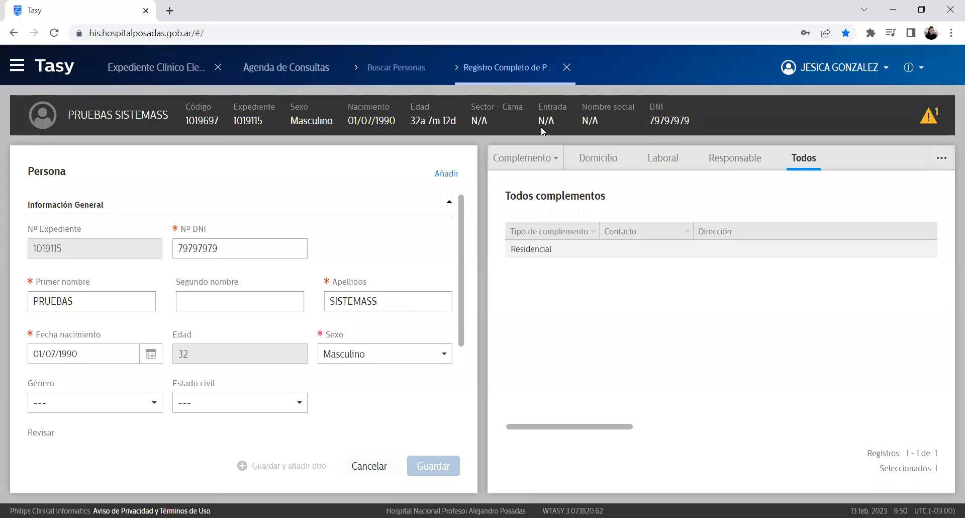
{"action": "left_click", "coordinate": [567, 68]}
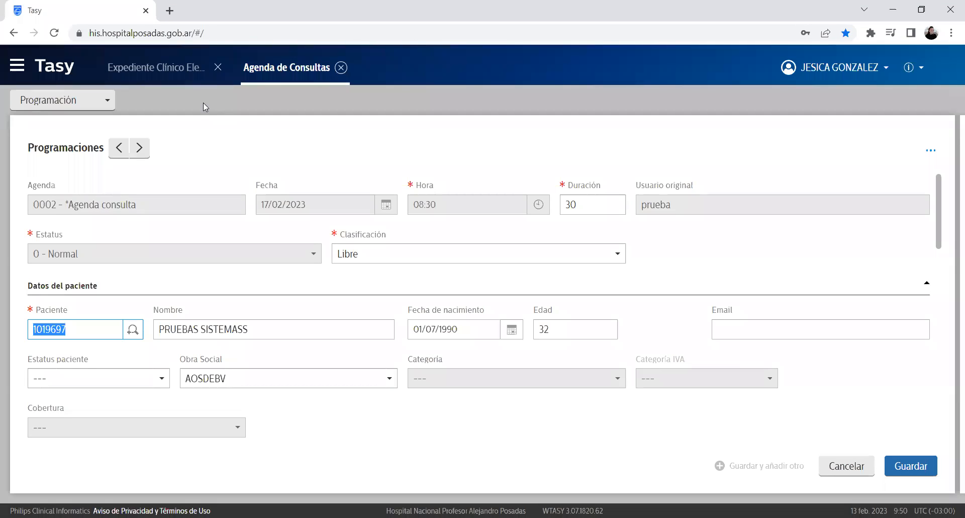
Step: Check the agenda name, date 17/02/2023, time 08:30 and patient name, then save the booking
{"action": "left_click", "coordinate": [124, 206]}
{"action": "left_click", "coordinate": [168, 201]}
{"action": "left_click_drag", "start_coordinate": [168, 201], "coordinate": [24, 186]}
{"action": "triple_click", "coordinate": [141, 210]}
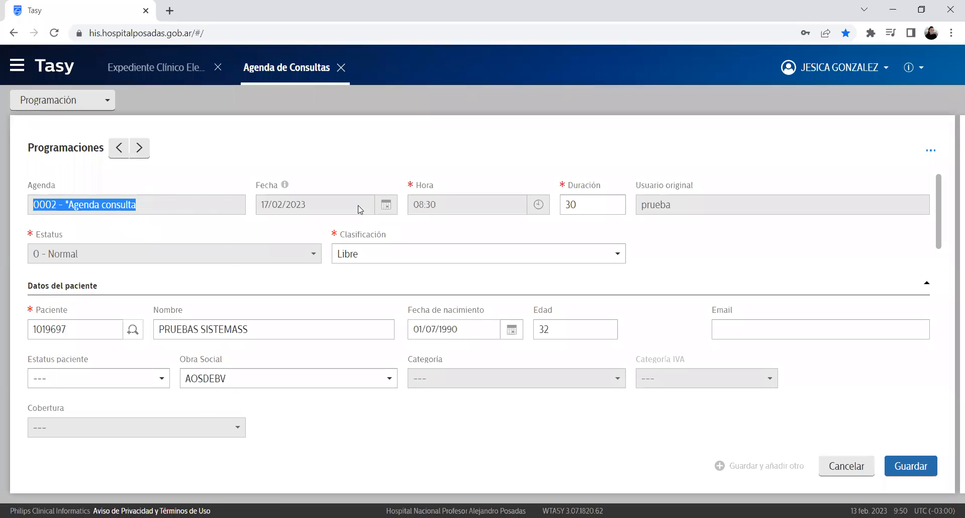
{"action": "left_click_drag", "start_coordinate": [307, 207], "coordinate": [220, 231]}
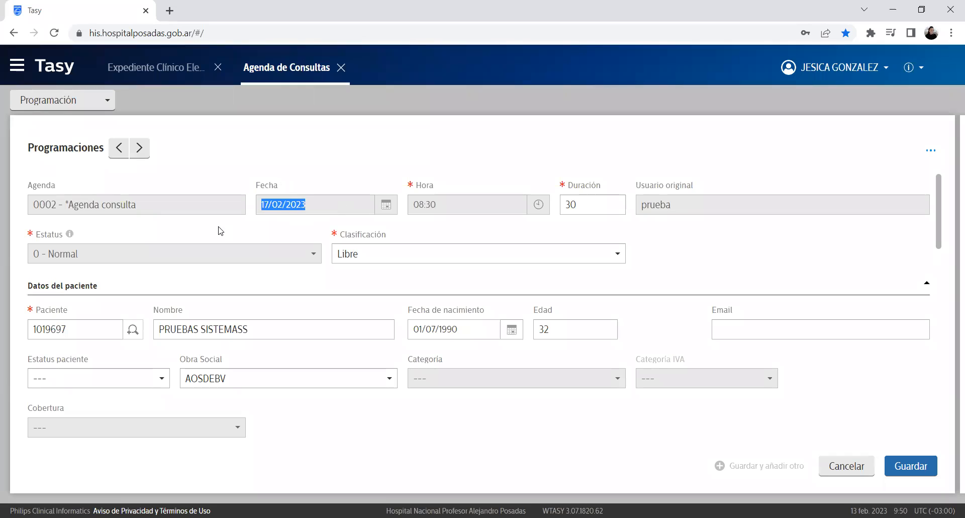
{"action": "left_click_drag", "start_coordinate": [462, 211], "coordinate": [366, 213]}
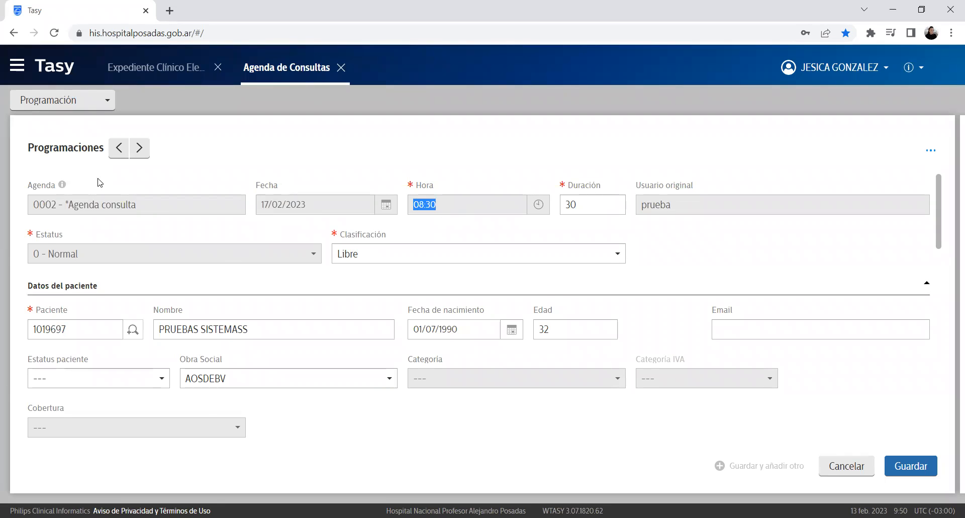
{"action": "scroll", "coordinate": [60, 211], "scroll_direction": "down", "scroll_amount": 2}
{"action": "left_click", "coordinate": [270, 263]}
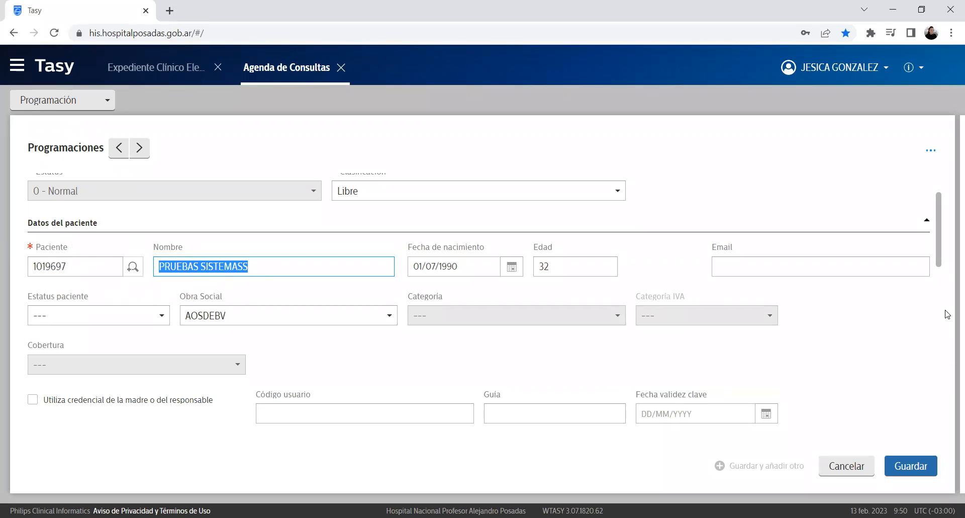
{"action": "left_click", "coordinate": [929, 475]}
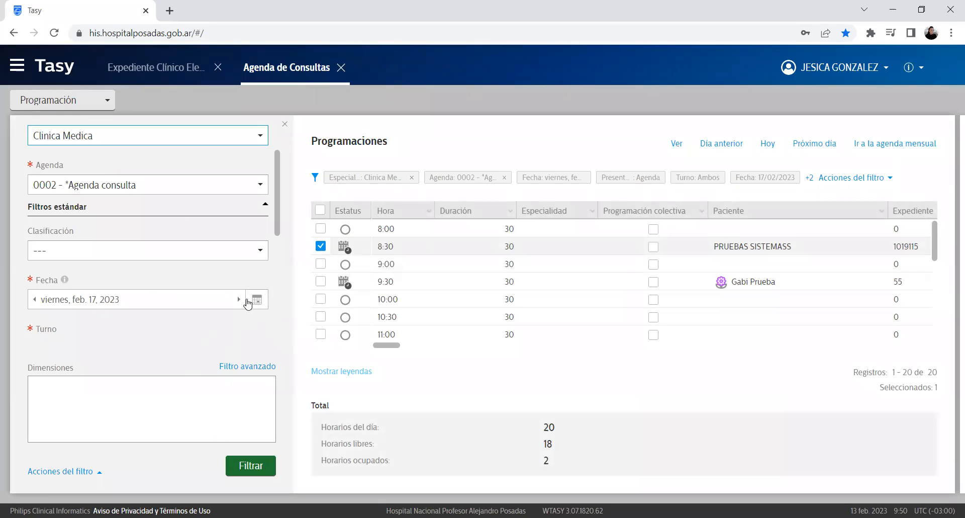
Step: Set the agenda date back to 13 February 2023, filter, and select the 10:00 slot
{"action": "left_click", "coordinate": [256, 300]}
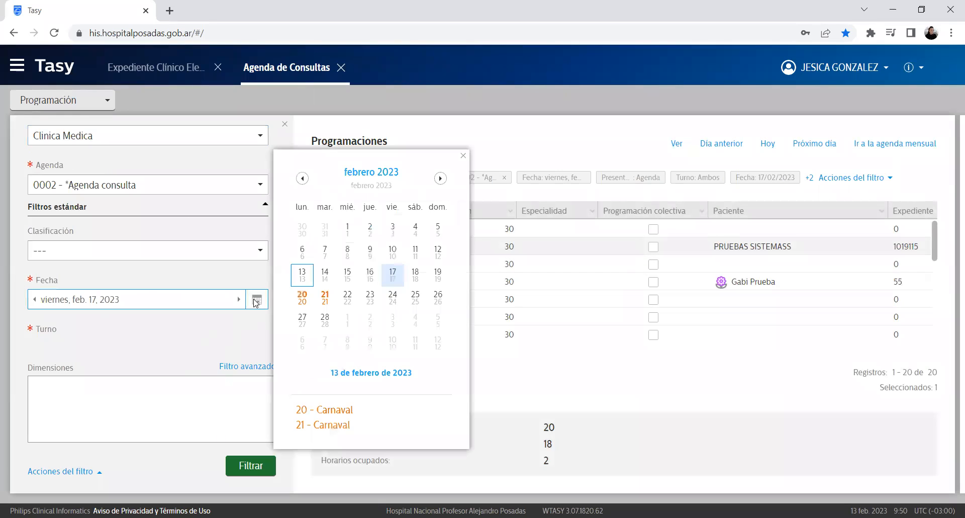
{"action": "left_click", "coordinate": [372, 376]}
{"action": "left_click", "coordinate": [270, 467]}
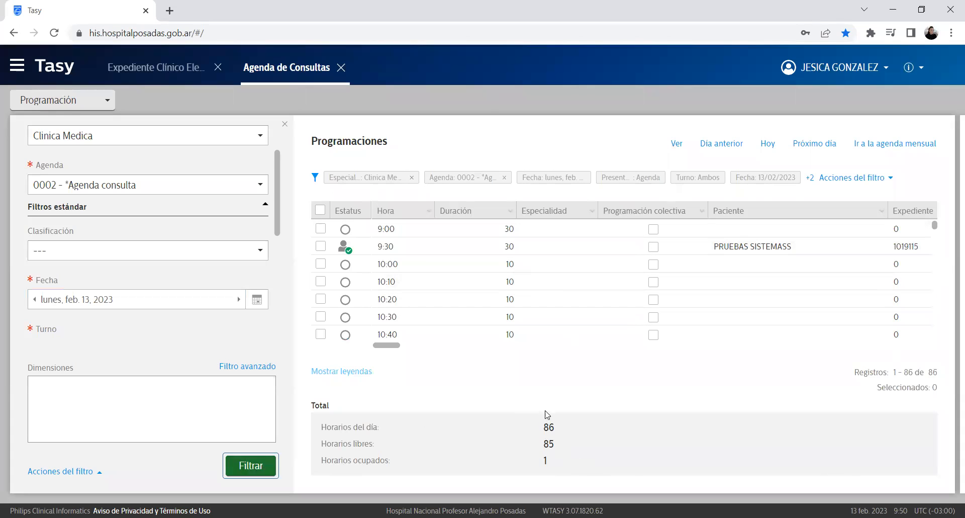
{"action": "left_click_drag", "start_coordinate": [544, 438], "coordinate": [600, 430]}
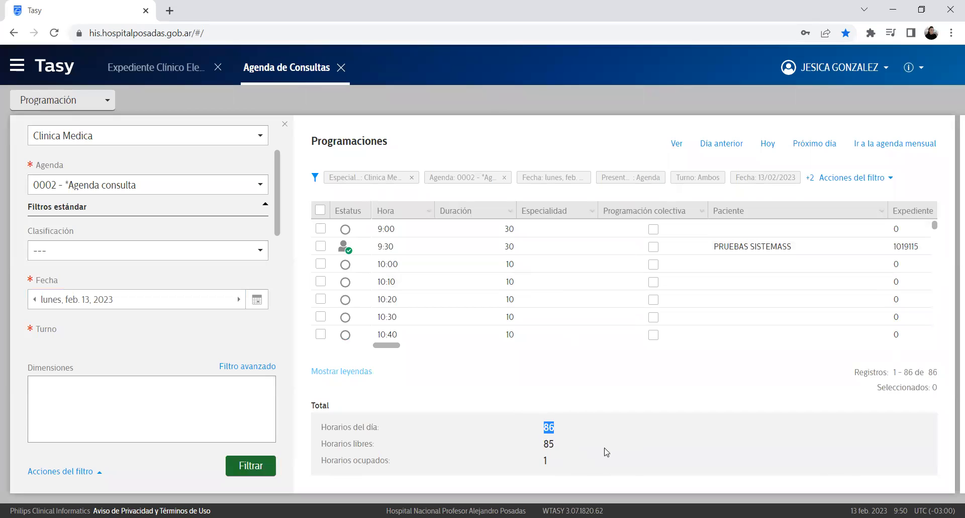
{"action": "left_click", "coordinate": [582, 472]}
{"action": "left_click", "coordinate": [408, 263]}
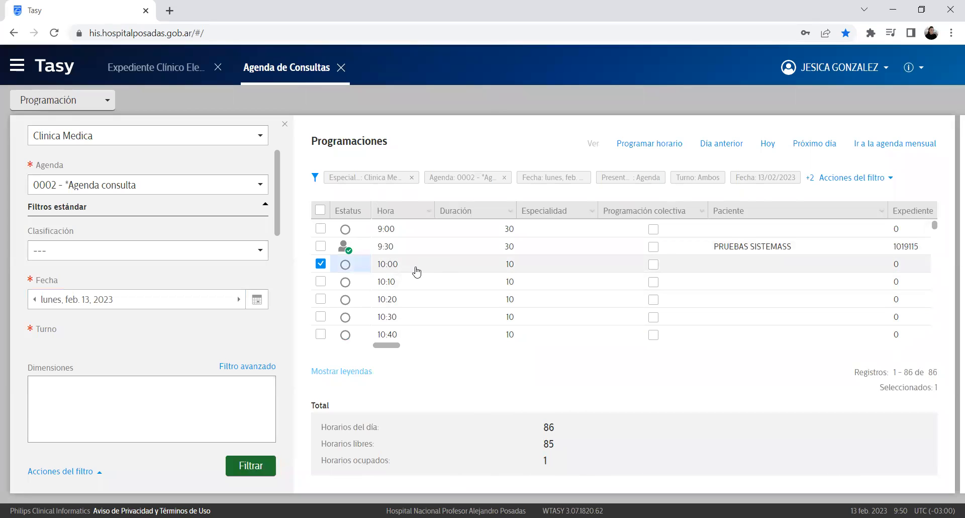
Step: From the 10:00 row, start Generar horario especial at 09:47 and launch the patient search
{"action": "right_click", "coordinate": [417, 272]}
{"action": "mouse_move", "coordinate": [517, 280]}
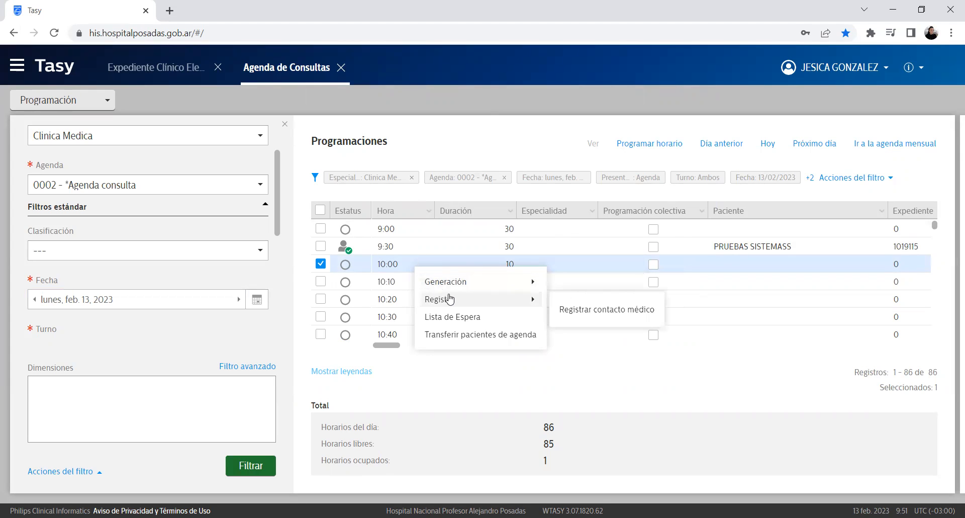
{"action": "left_click", "coordinate": [570, 291]}
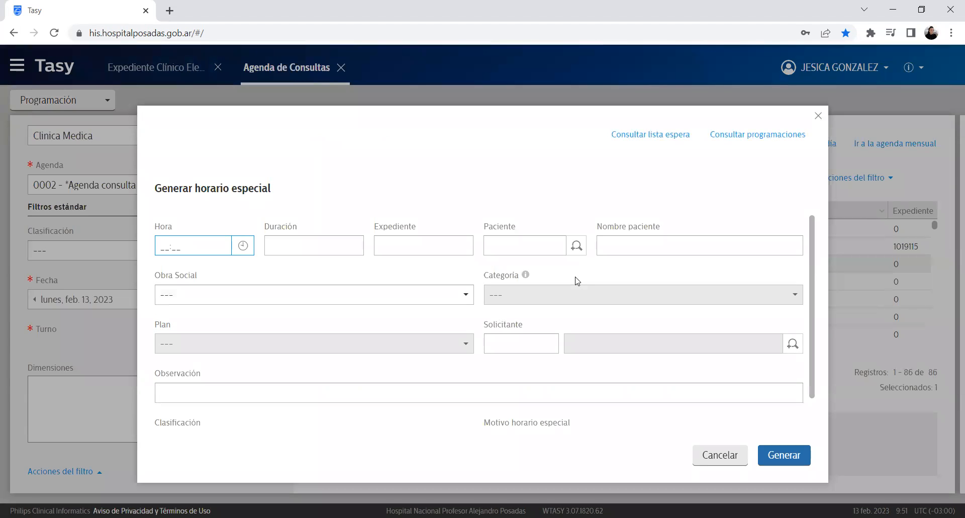
{"action": "left_click", "coordinate": [238, 251]}
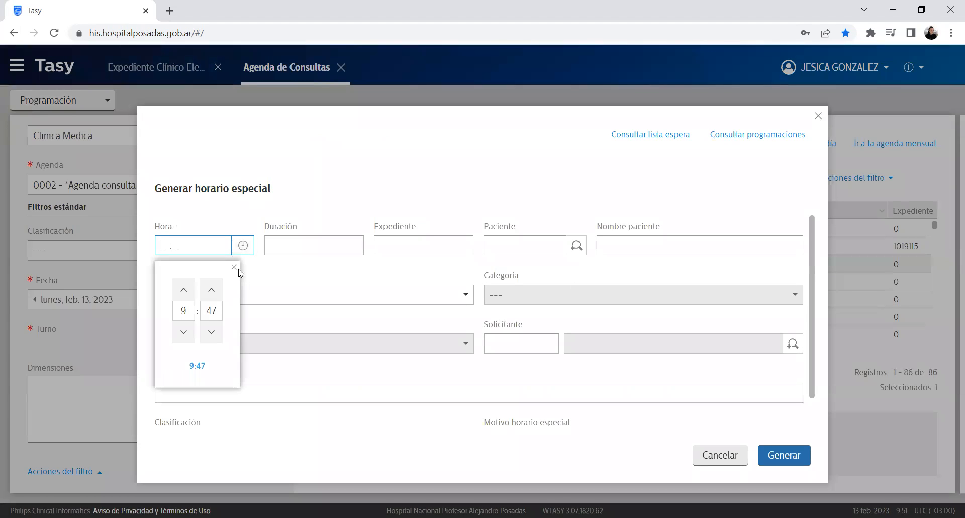
{"action": "left_click", "coordinate": [196, 365]}
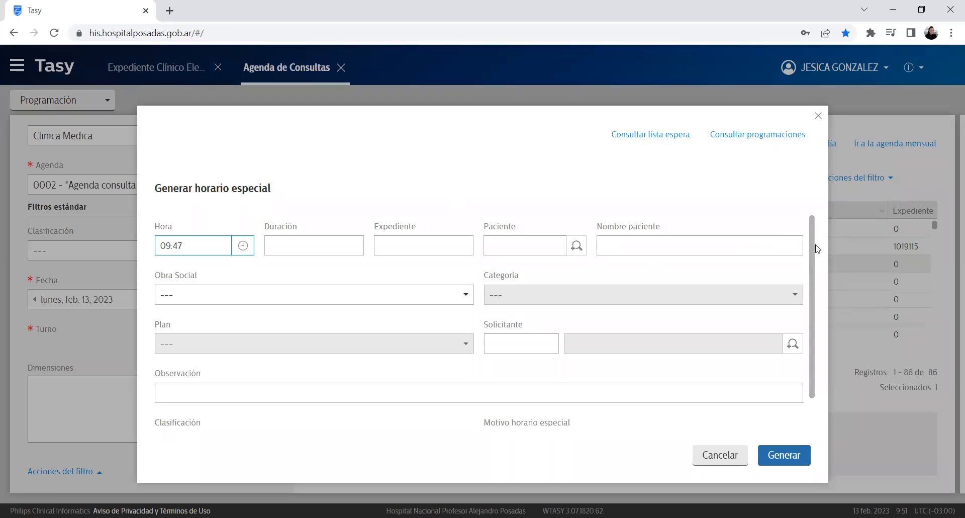
{"action": "left_click_drag", "start_coordinate": [811, 242], "coordinate": [779, 213]}
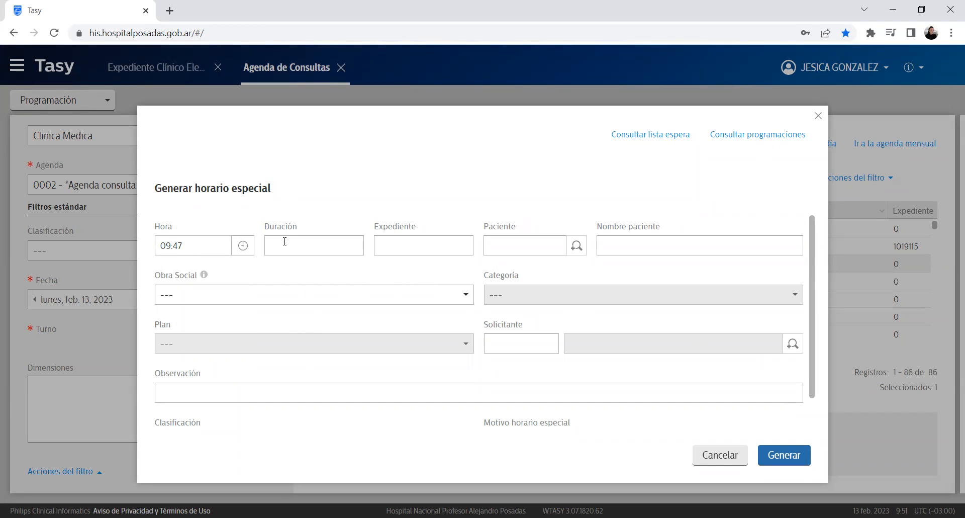
{"action": "left_click", "coordinate": [578, 248]}
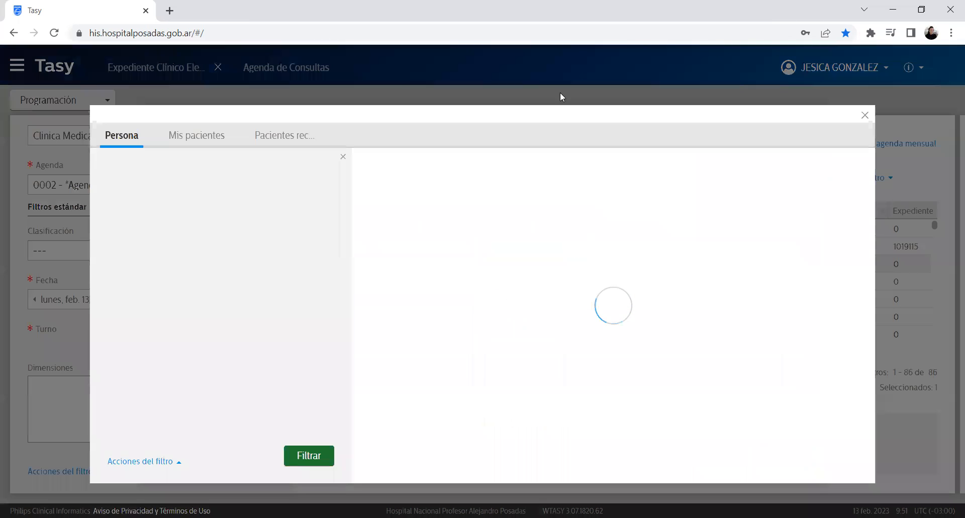
Step: Choose the test patient from Pacientes recientes, confirm with Ok, and close the patient details
{"action": "left_click", "coordinate": [284, 134]}
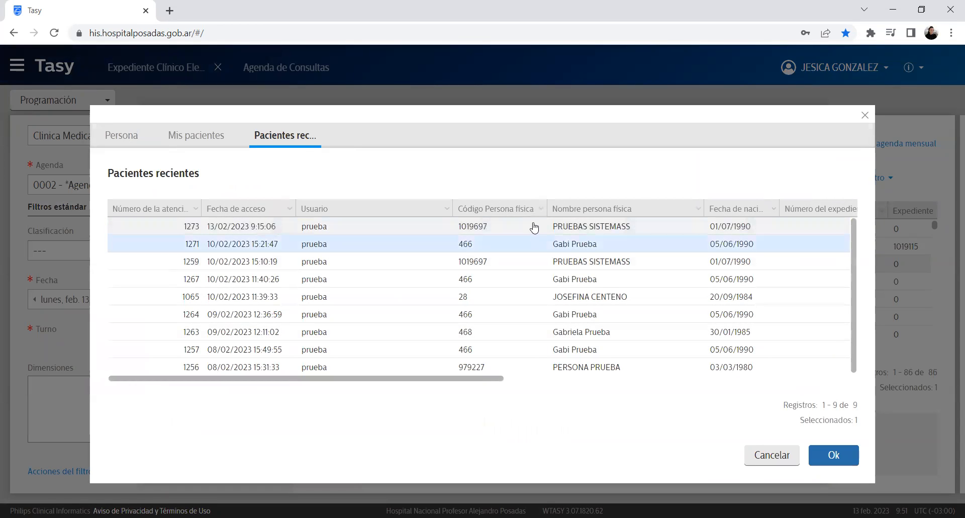
{"action": "left_click", "coordinate": [533, 224]}
{"action": "left_click", "coordinate": [835, 455]}
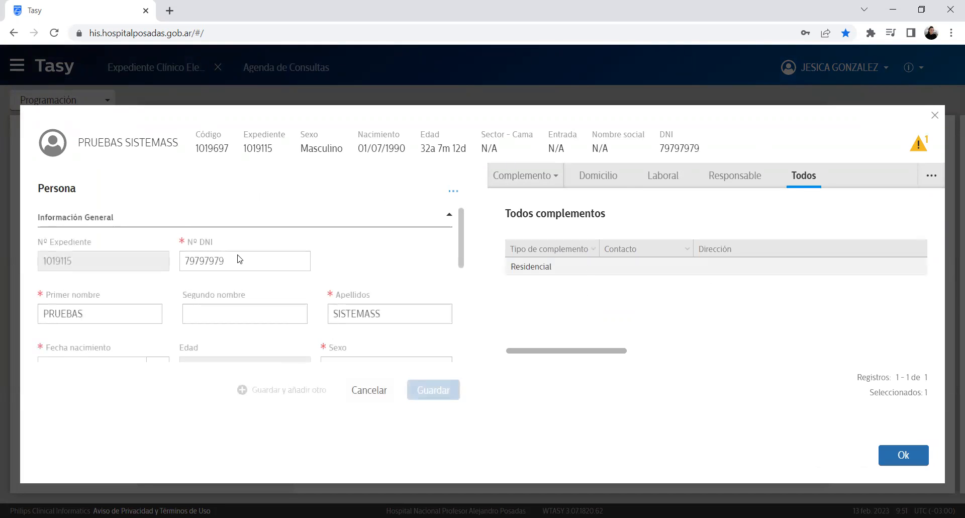
{"action": "left_click_drag", "start_coordinate": [462, 234], "coordinate": [493, 269]}
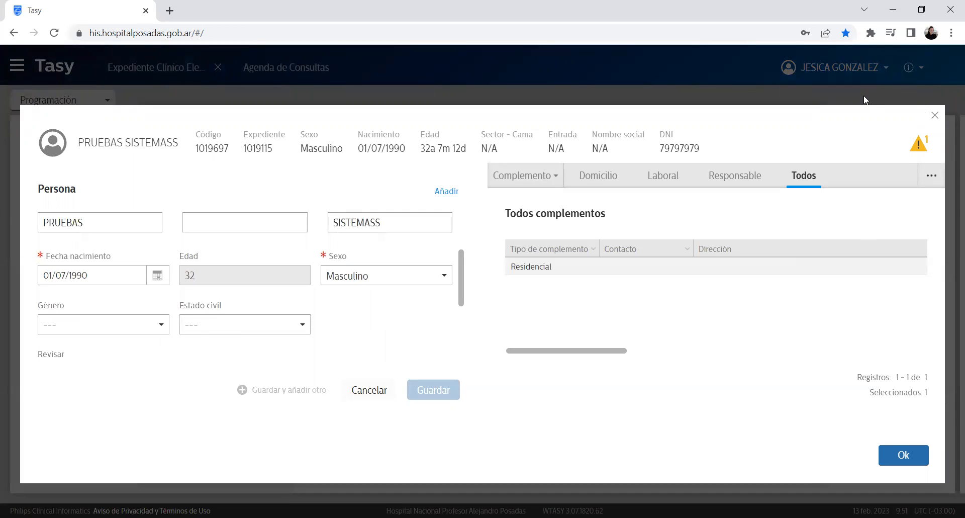
{"action": "left_click", "coordinate": [934, 119]}
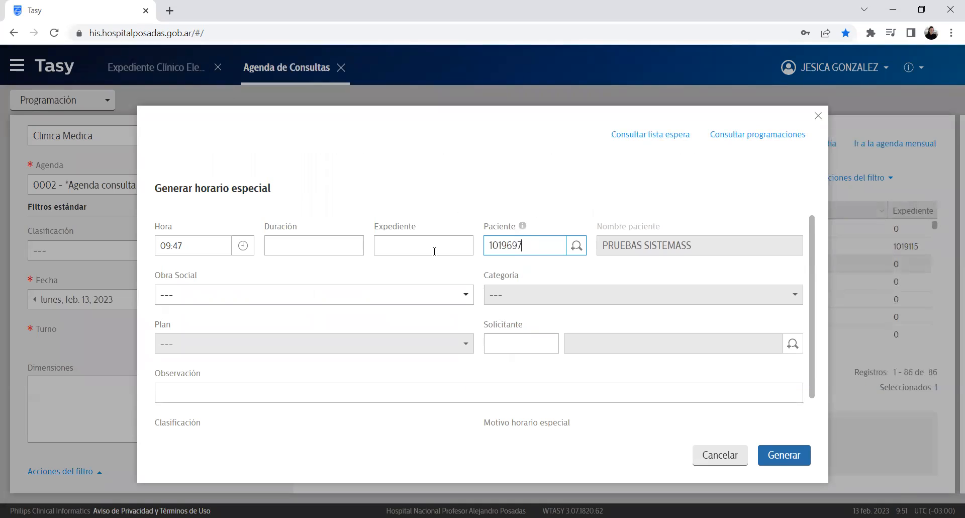
Step: Give the special slot a 10-minute duration and reason Urgencia, then generate it
{"action": "left_click", "coordinate": [307, 240]}
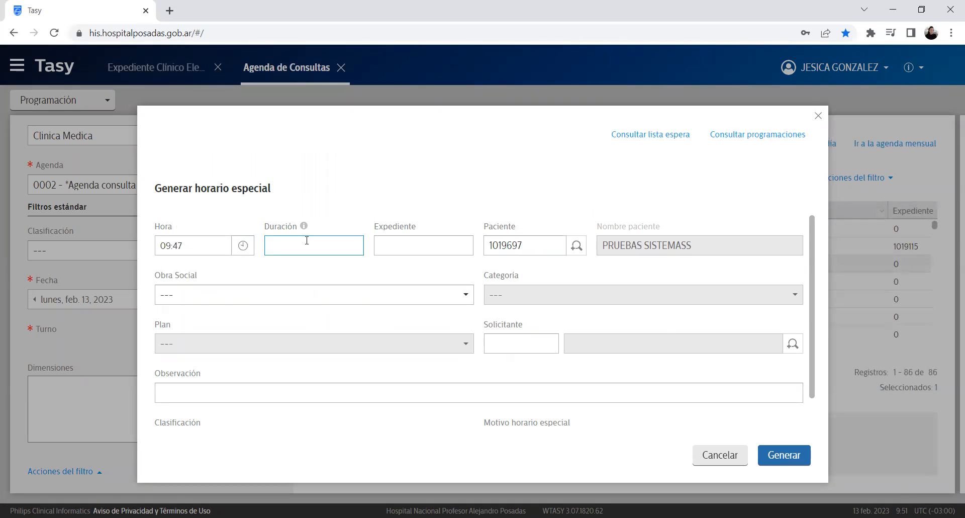
{"action": "type", "text": "10"}
{"action": "left_click", "coordinate": [342, 397]}
{"action": "scroll", "coordinate": [372, 377], "scroll_direction": "down", "scroll_amount": 1}
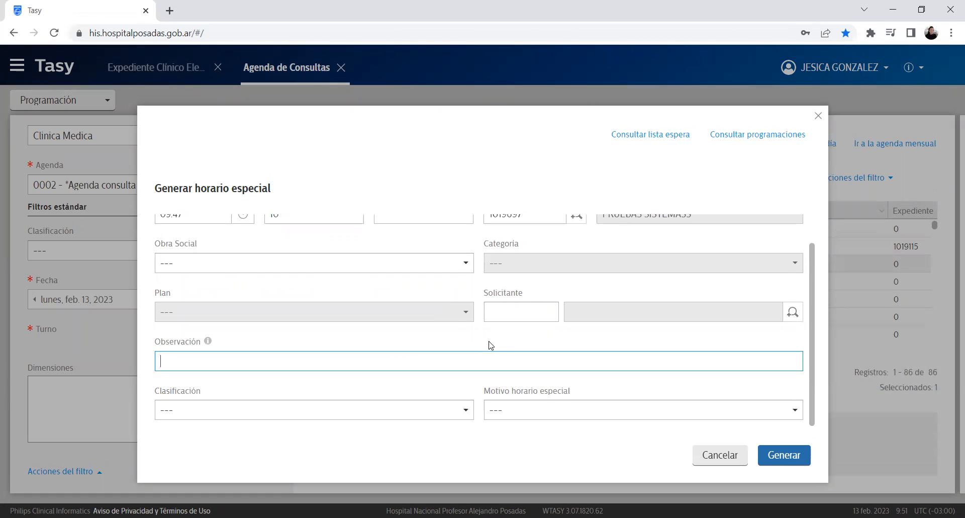
{"action": "left_click", "coordinate": [556, 409]}
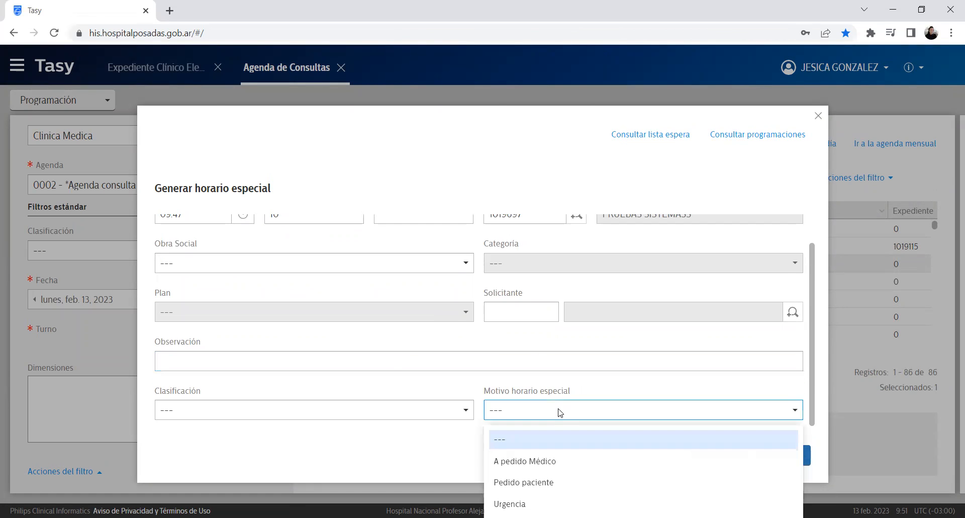
{"action": "left_click", "coordinate": [623, 503]}
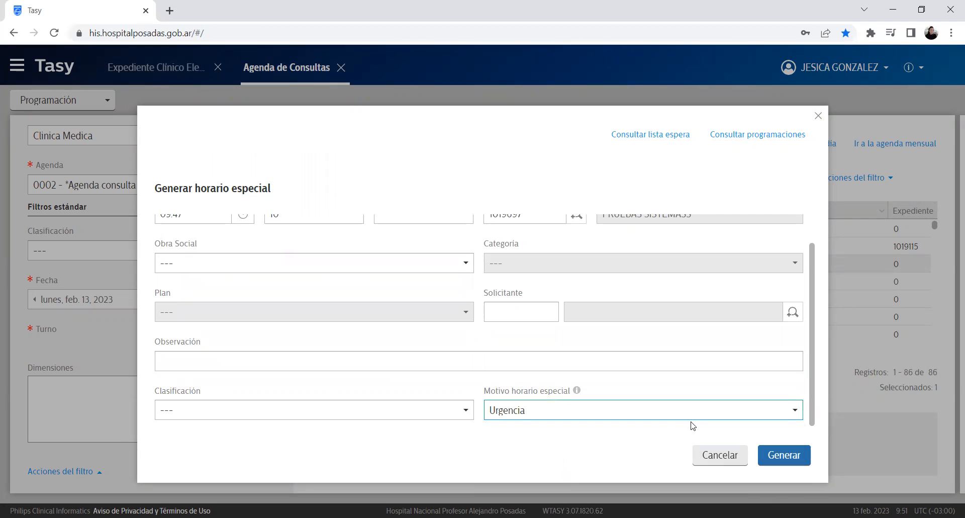
{"action": "left_click", "coordinate": [789, 455]}
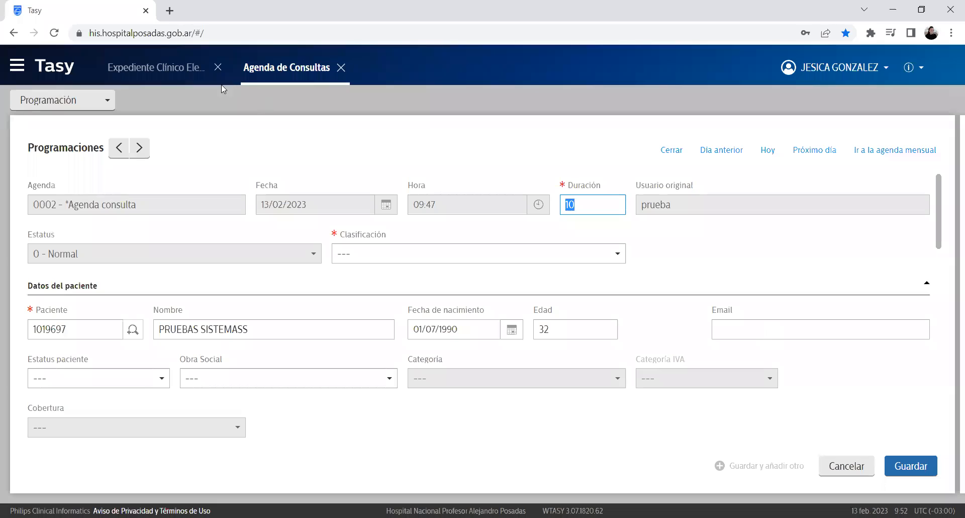
Step: Verify the booking's agenda, date, 09:47 time and 10-minute duration, then save it
{"action": "left_click_drag", "start_coordinate": [35, 148], "coordinate": [98, 151]}
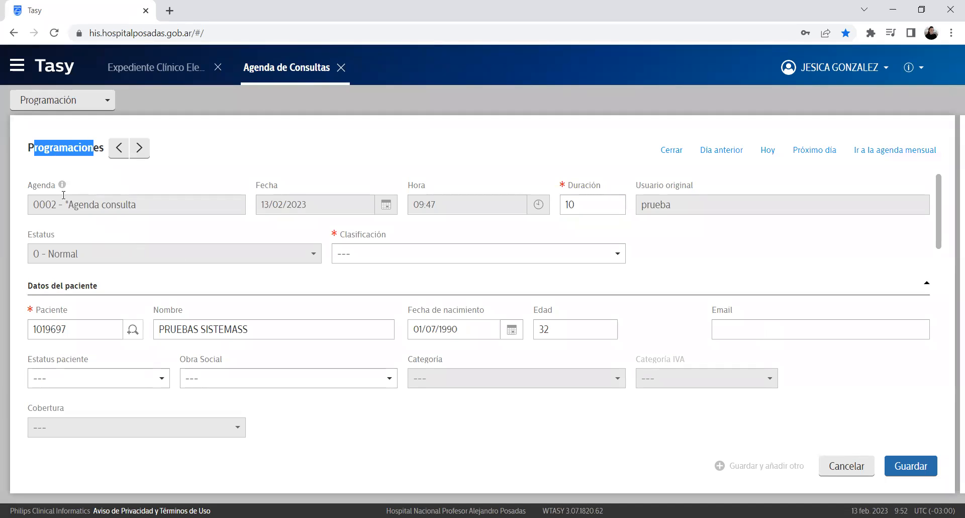
{"action": "triple_click", "coordinate": [84, 209]}
{"action": "left_click", "coordinate": [295, 205]}
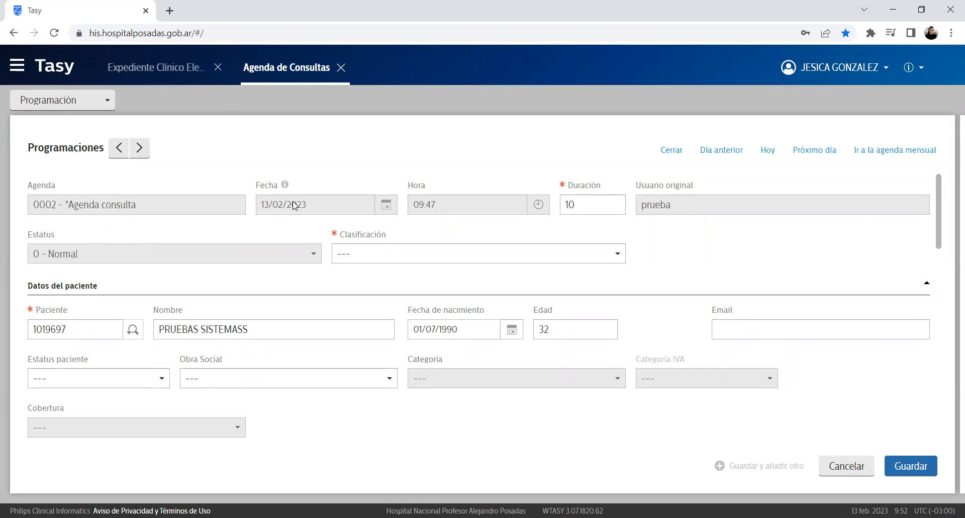
{"action": "triple_click", "coordinate": [445, 205]}
{"action": "triple_click", "coordinate": [578, 205]}
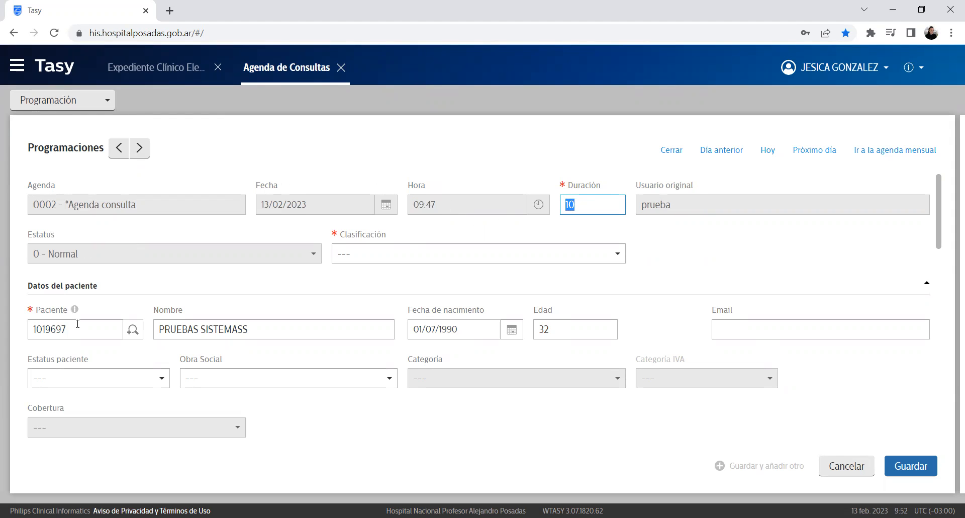
{"action": "left_click", "coordinate": [912, 468]}
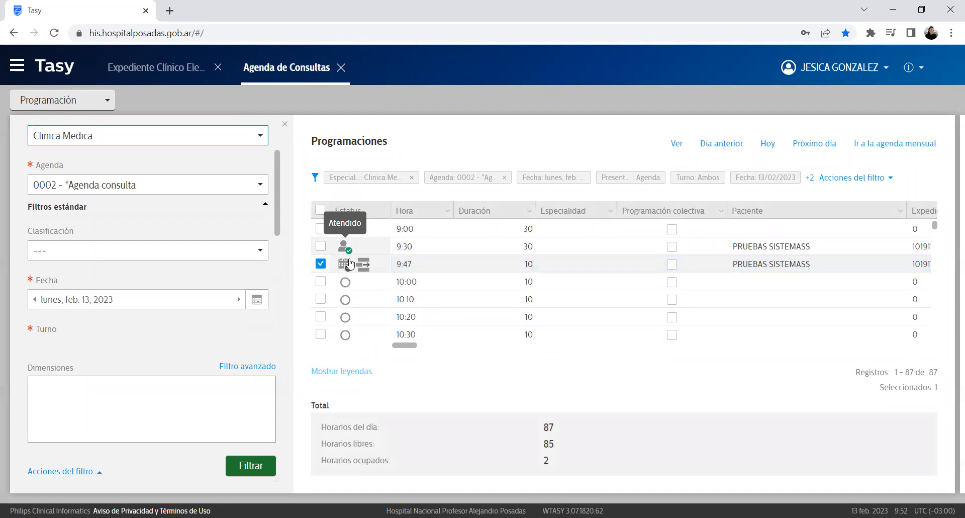
{"action": "left_click", "coordinate": [347, 375]}
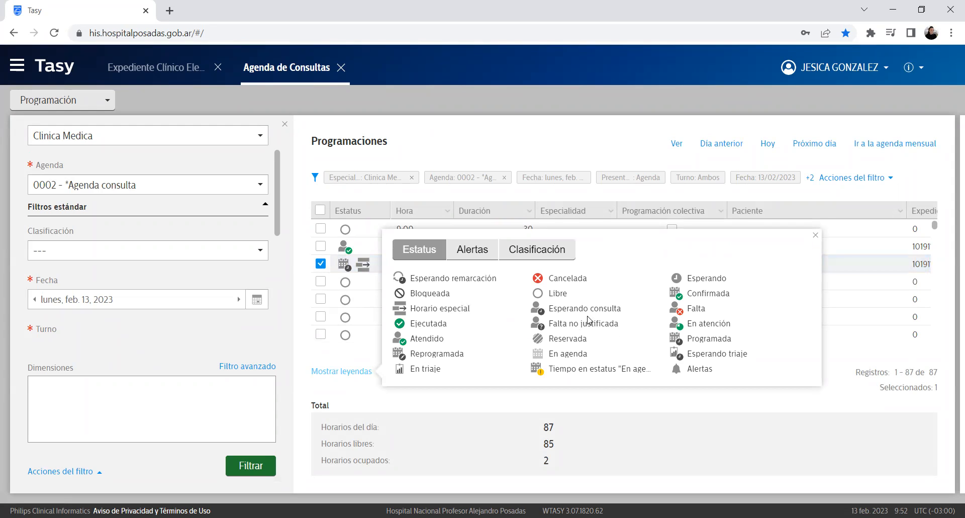
{"action": "left_click", "coordinate": [332, 344]}
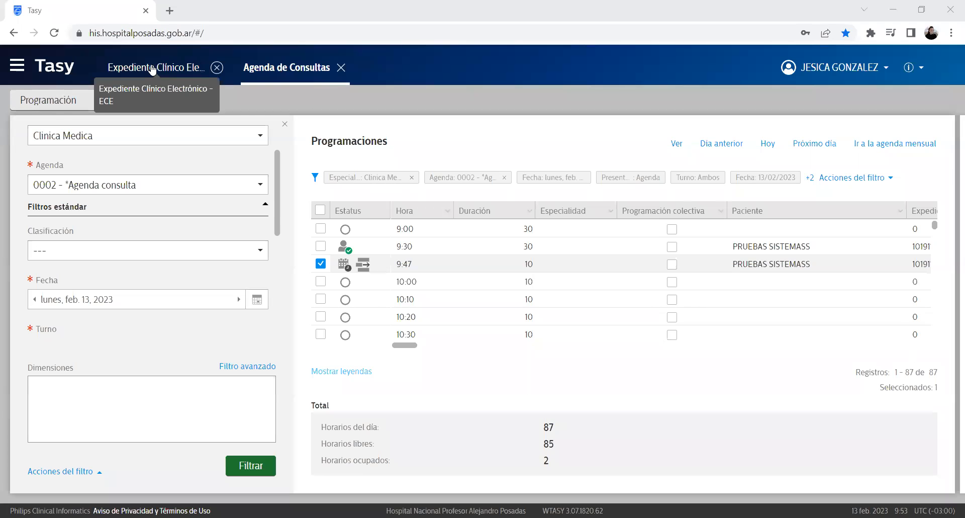
Step: Open the 9:30 patient's electronic clinical record from the agenda, confirming the status change and dismissing the alerts
{"action": "left_click", "coordinate": [152, 68]}
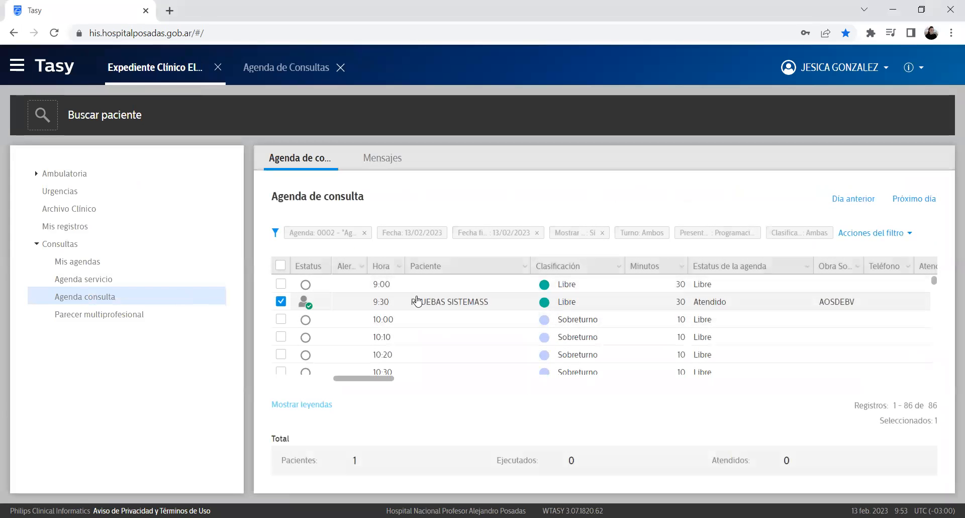
{"action": "double_click", "coordinate": [441, 301]}
{"action": "left_click", "coordinate": [577, 341]}
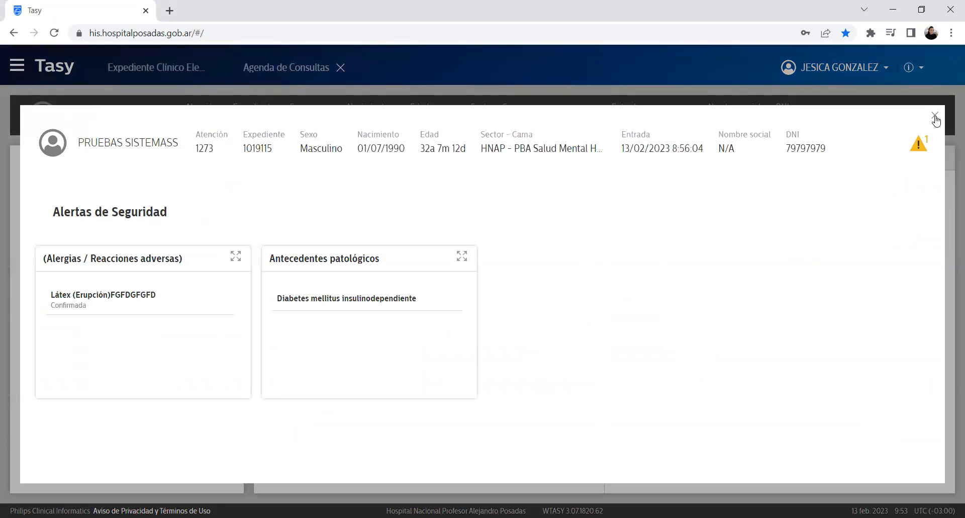
{"action": "left_click", "coordinate": [934, 115]}
Step: Bring up the actions menu on the Paciente panel of the clinical record
{"action": "left_click_drag", "start_coordinate": [68, 118], "coordinate": [200, 112]}
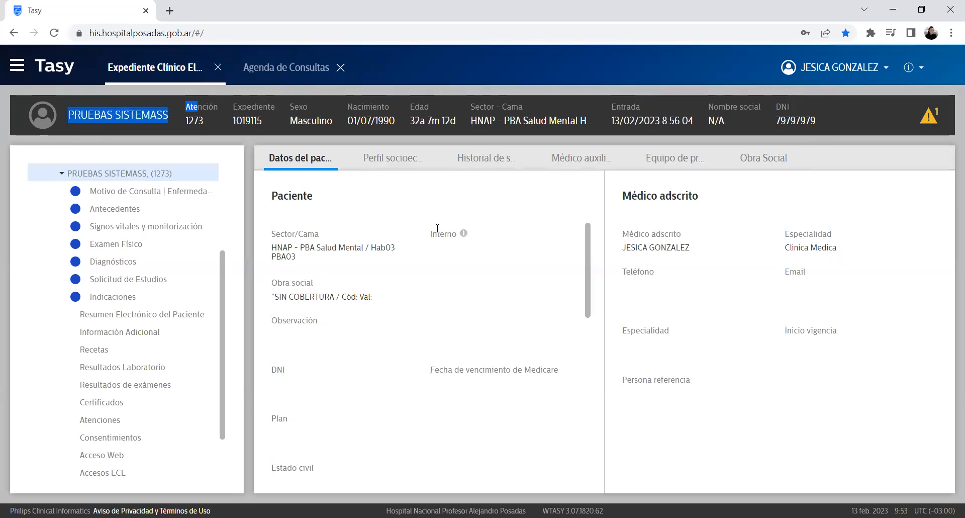
{"action": "left_click", "coordinate": [424, 194]}
{"action": "right_click", "coordinate": [425, 196]}
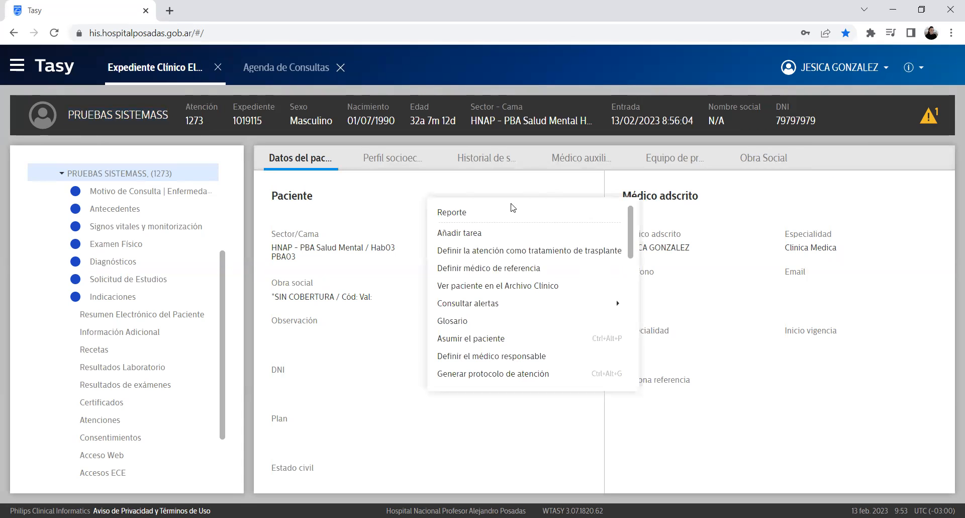